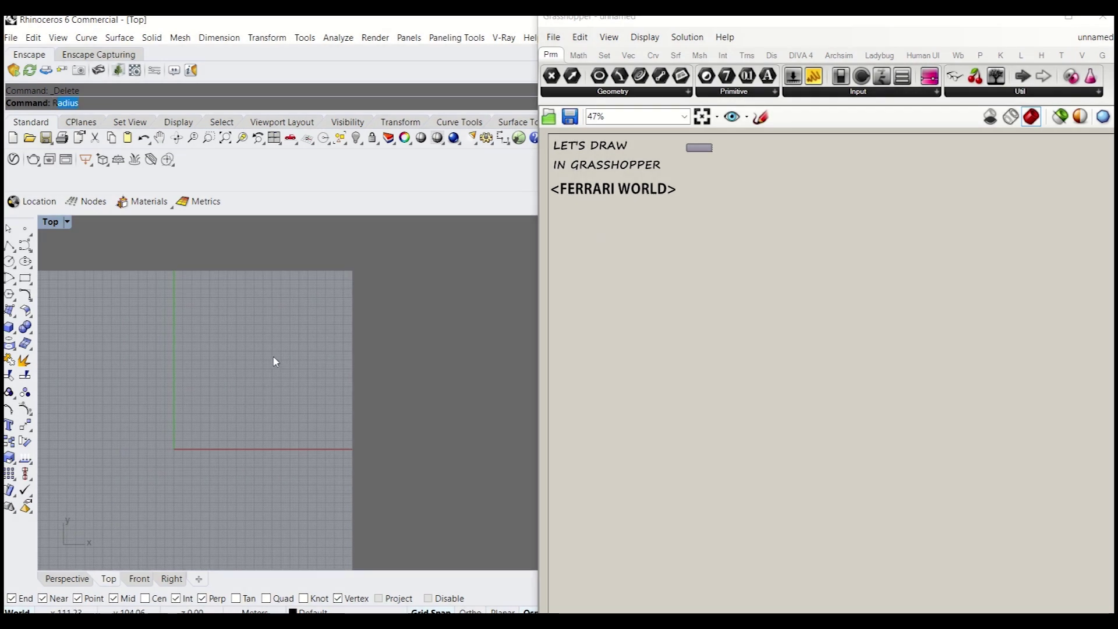
Insert the Capture.JPG satellite image as a picture in Rhino's Top view, placing its two opposite corners freehand
type("icture")
key("Return")
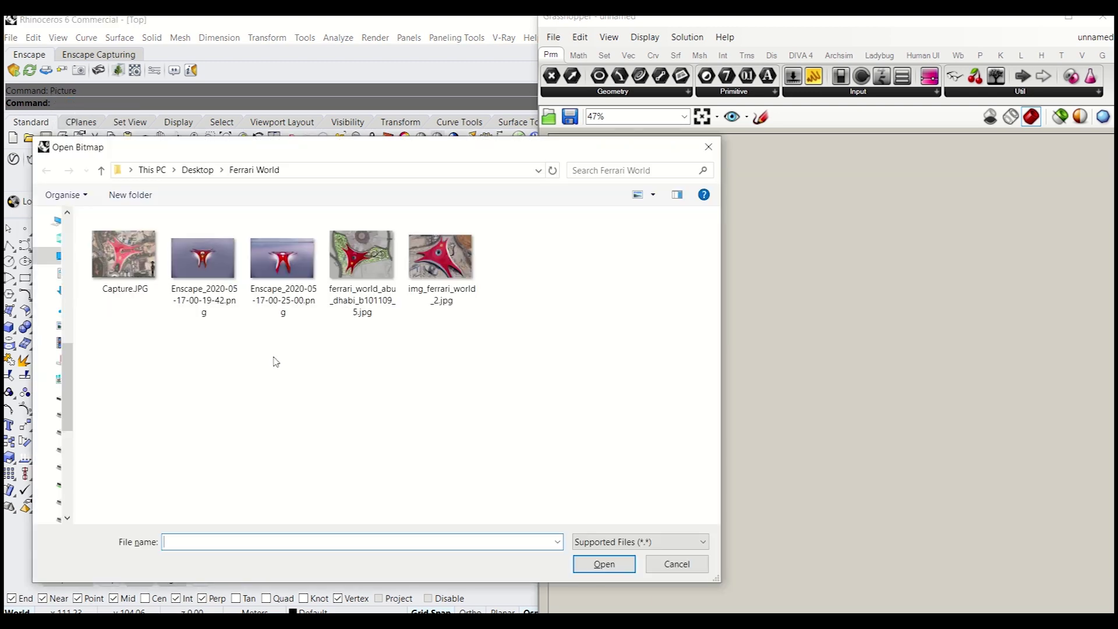
double_click(124, 254)
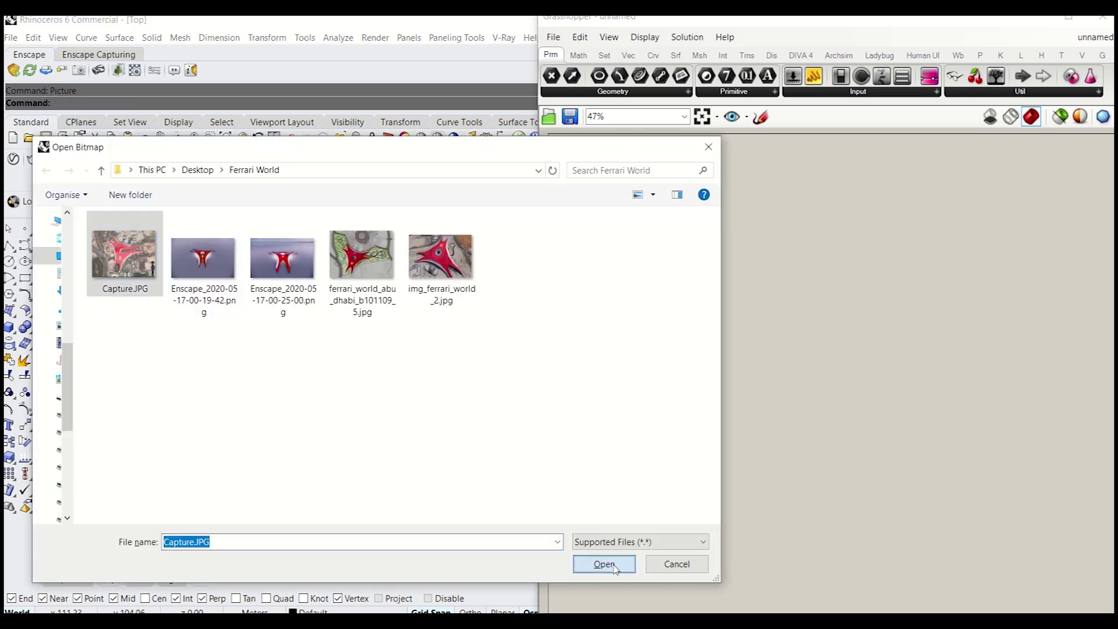
scroll(237, 342, "down", 3)
right_click_drag(87, 315, 187, 333)
left_click(163, 323)
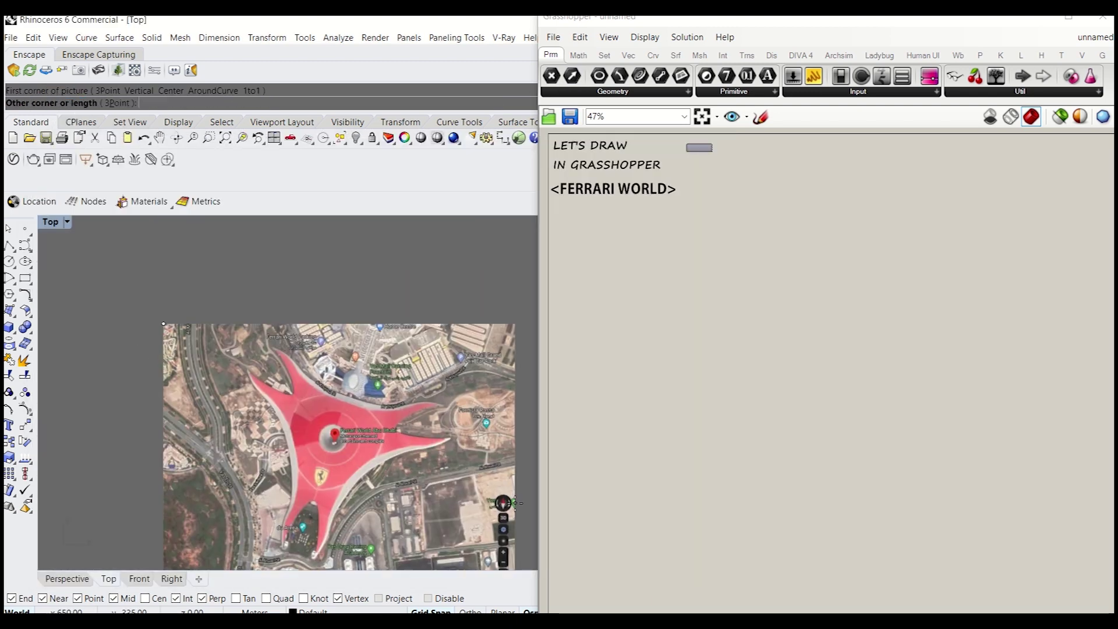
left_click(424, 517)
Scale the picture from the left end of its 100 m scale bar, referencing the bar's length and setting it to 100
scroll(328, 452, "up", 5)
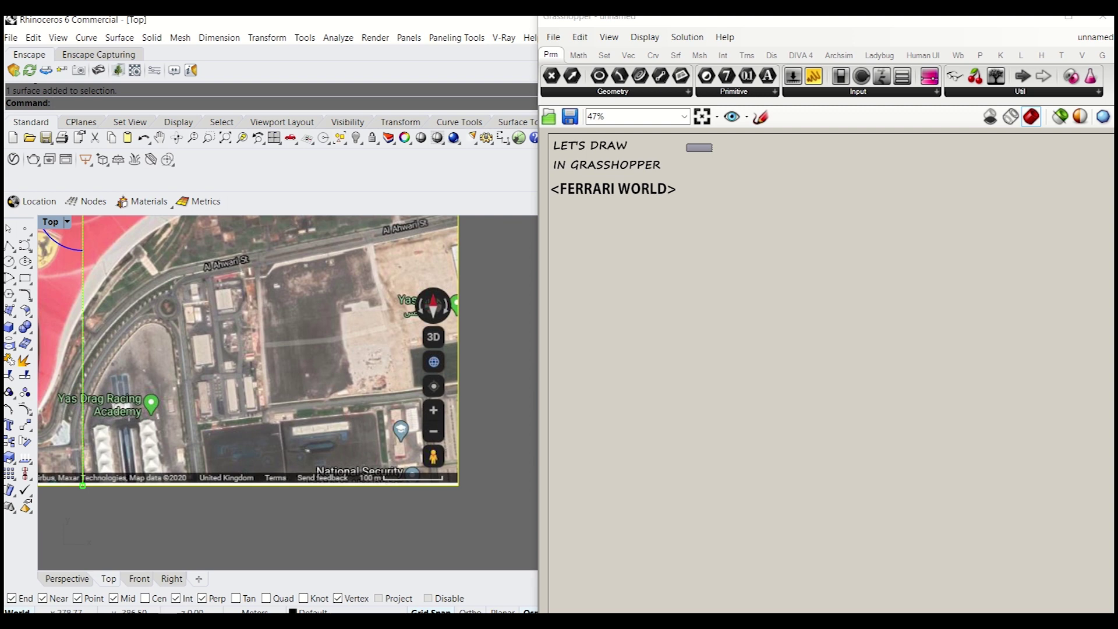
key("Return")
scroll(384, 484, "up", 4)
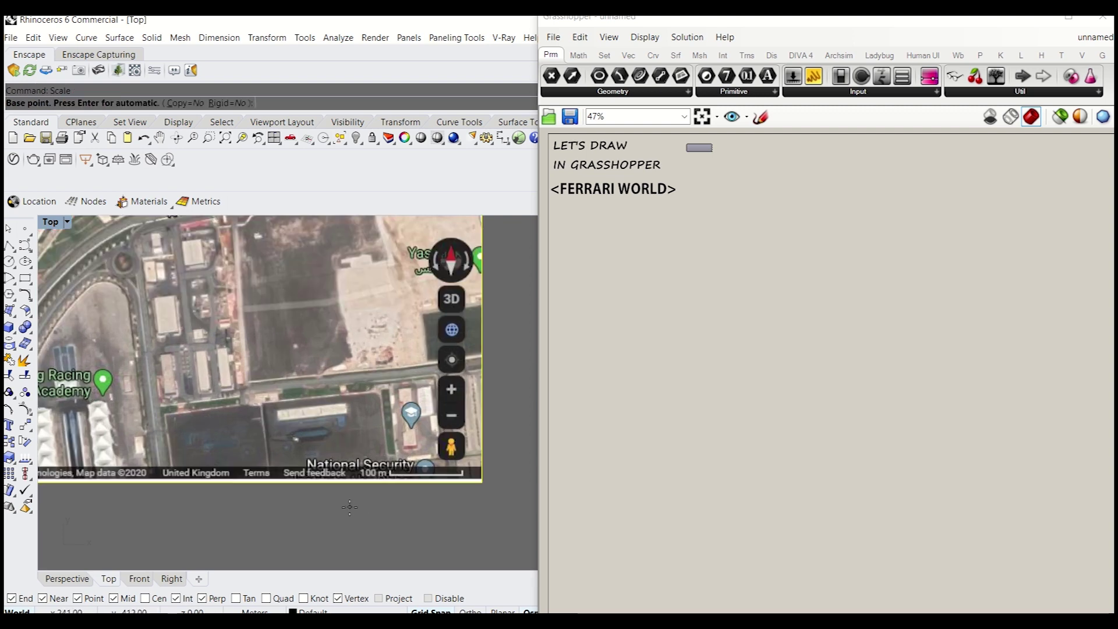
left_click(409, 468)
scroll(414, 478, "down", 4)
scroll(402, 483, "up", 4)
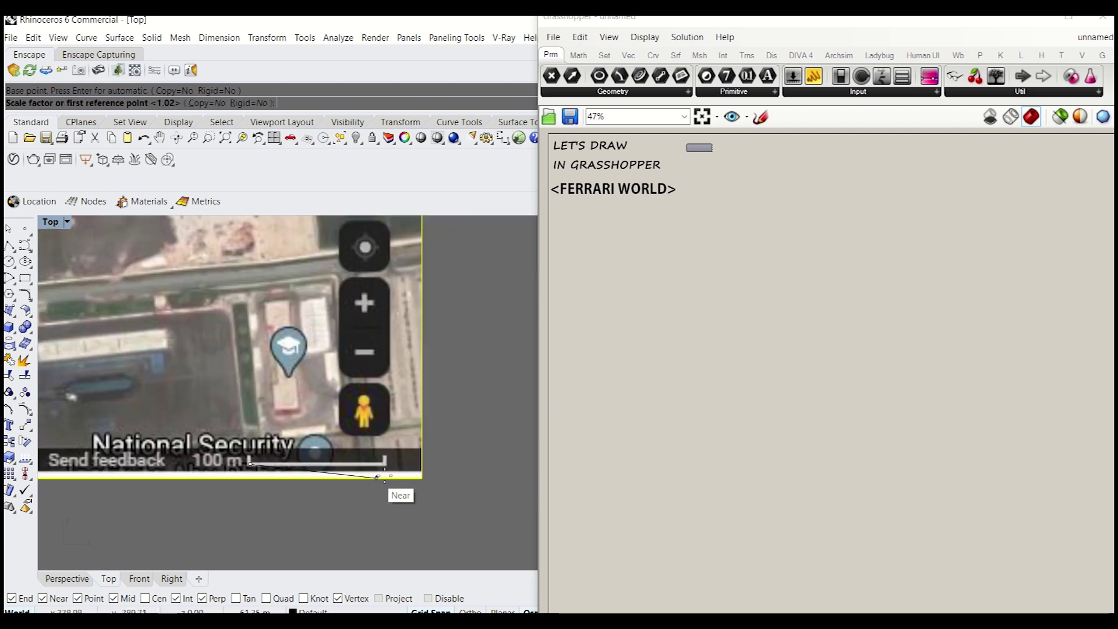
scroll(383, 462, "up", 3)
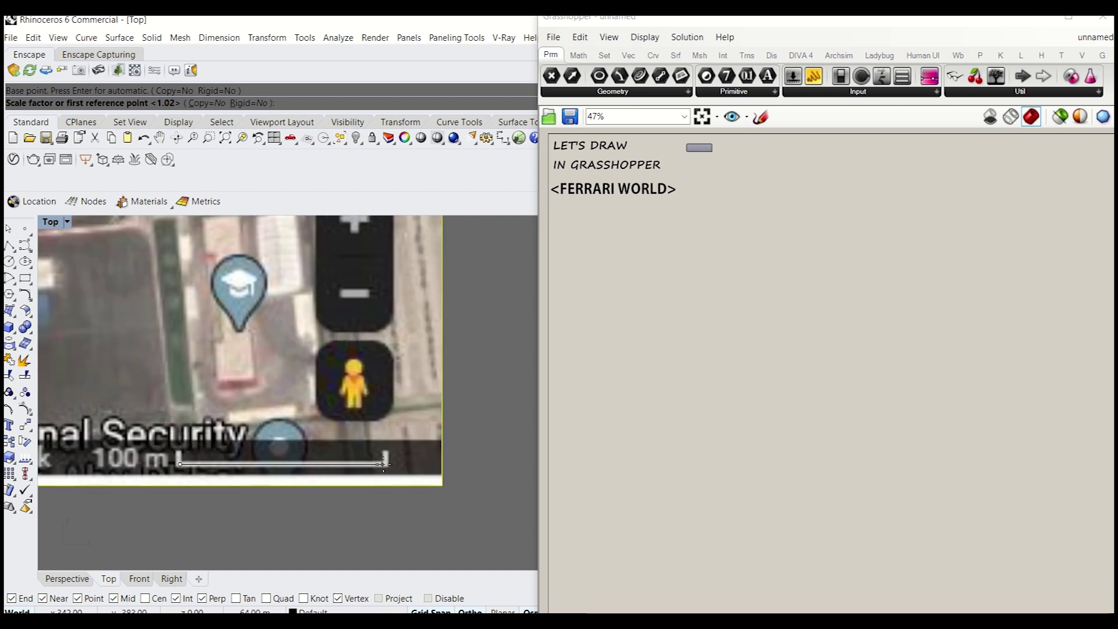
left_click(384, 464)
scroll(367, 460, "down", 10)
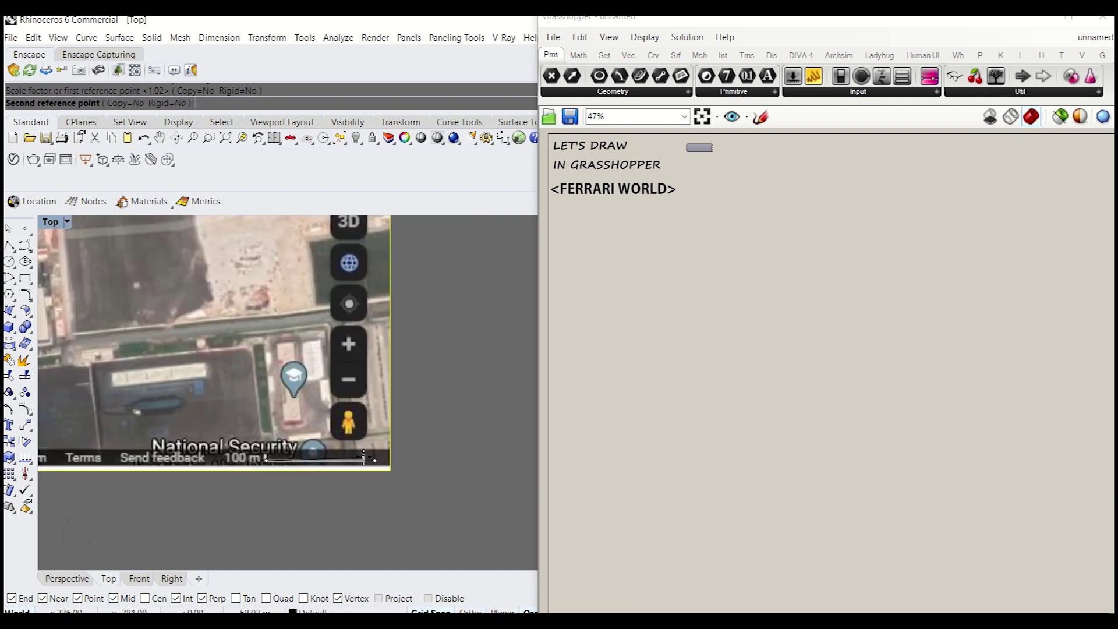
type("100")
key("Return")
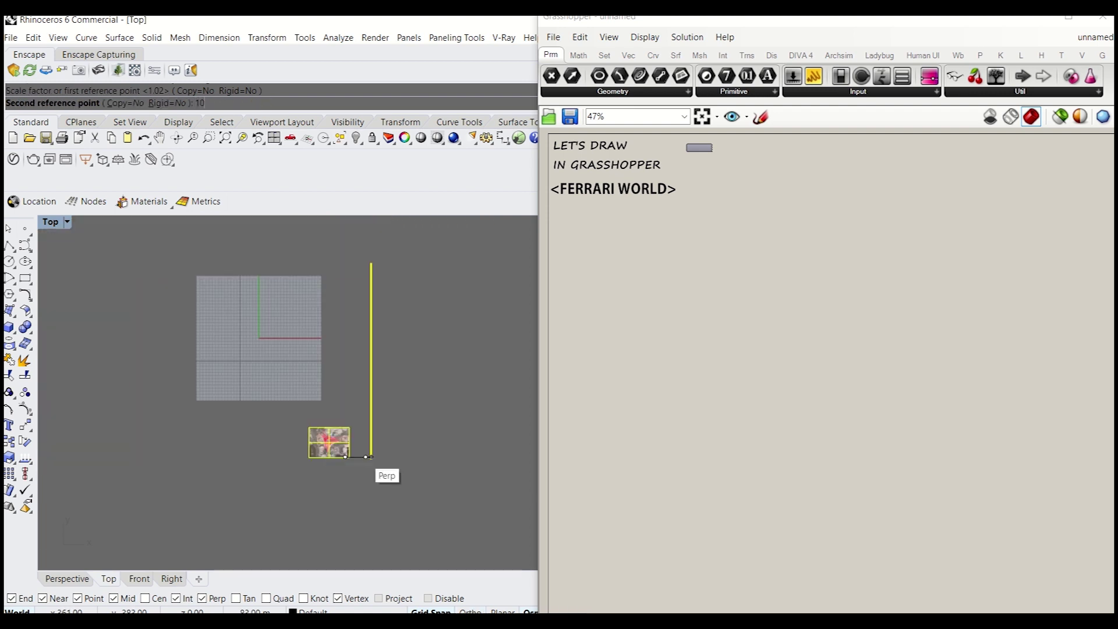
Shift the scaled satellite picture slightly to the right in the Top view and deselect it
scroll(349, 407, "up", 5)
right_click_drag(336, 341, 407, 409)
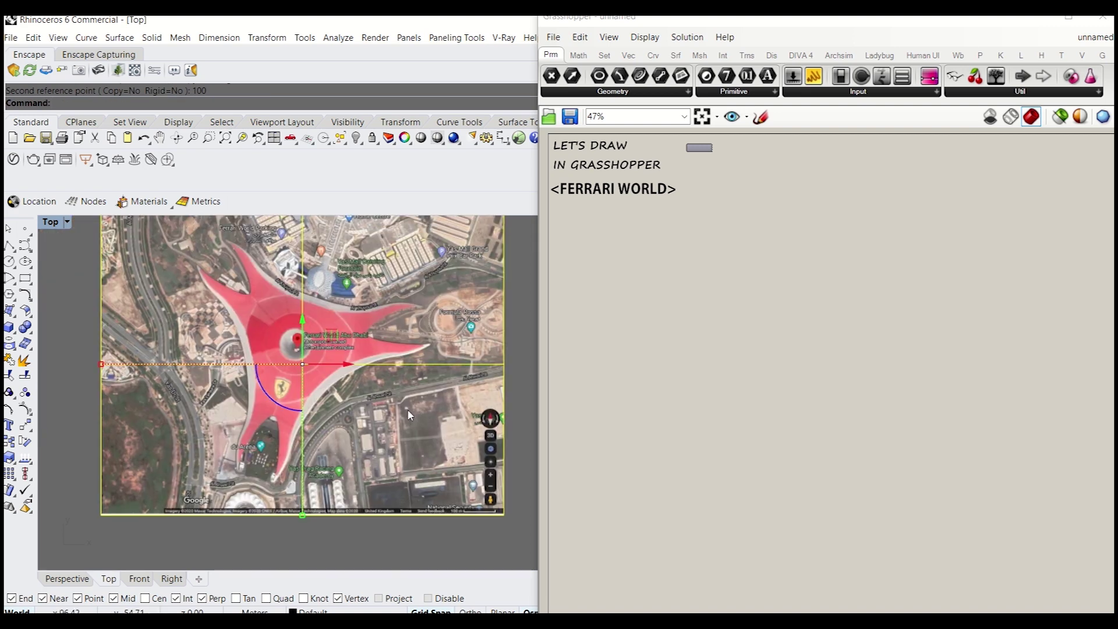
mouse_move(388, 315)
left_mouse_down()
mouse_move(405, 300)
mouse_move(391, 300)
left_mouse_up()
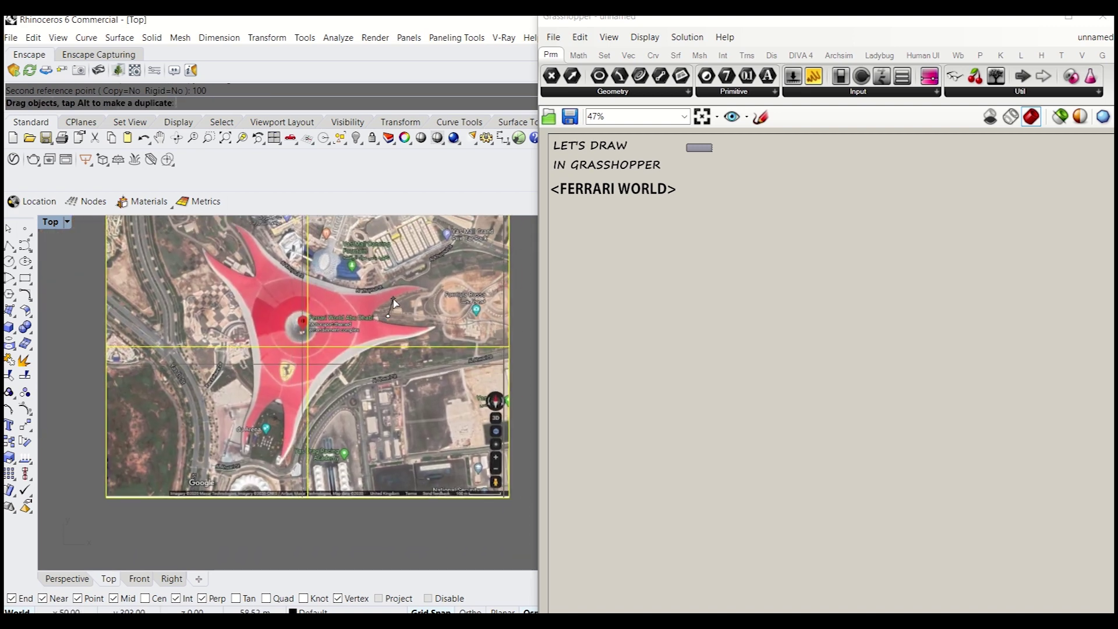
mouse_move(331, 376)
left_mouse_down()
mouse_move(354, 391)
mouse_move(343, 391)
left_mouse_up()
key("Escape")
double_click(618, 254)
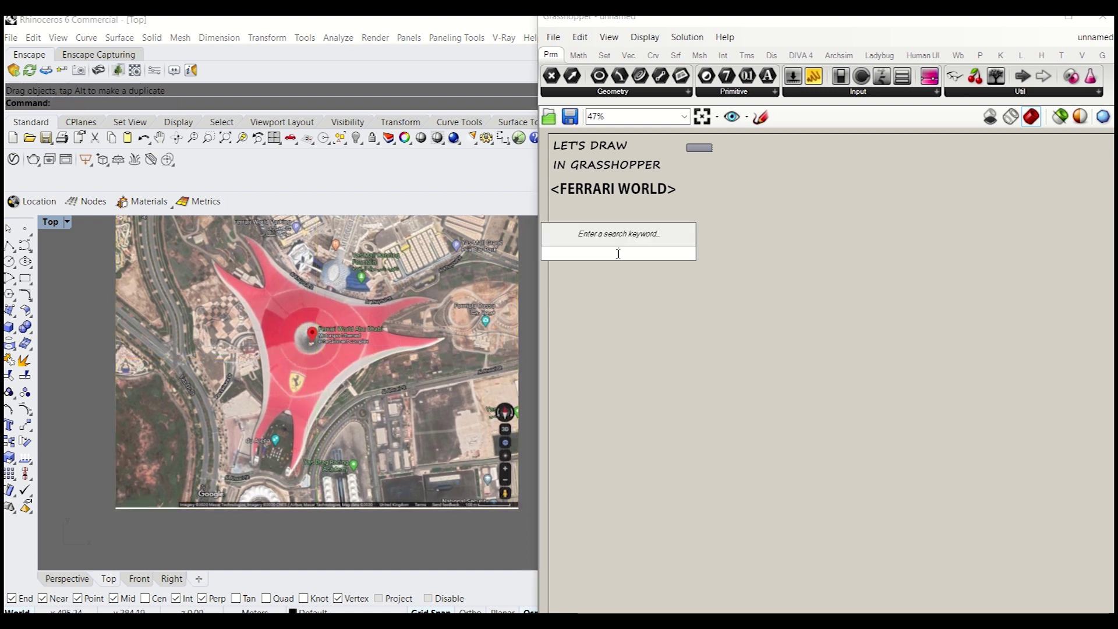
type("ci")
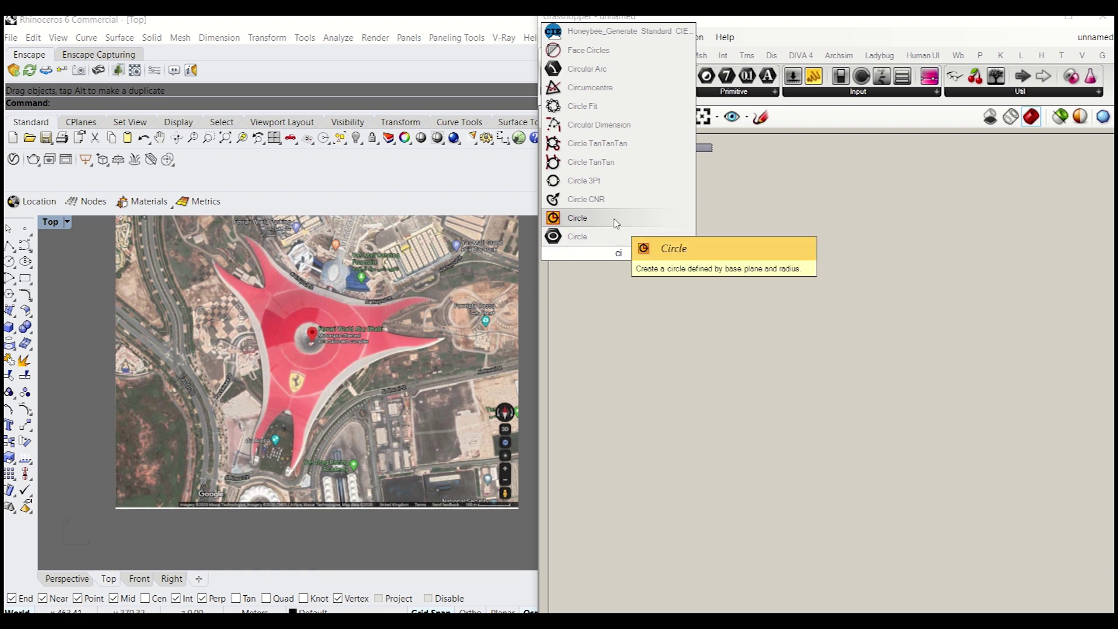
double_click(650, 309)
type("ci")
left_click(600, 285)
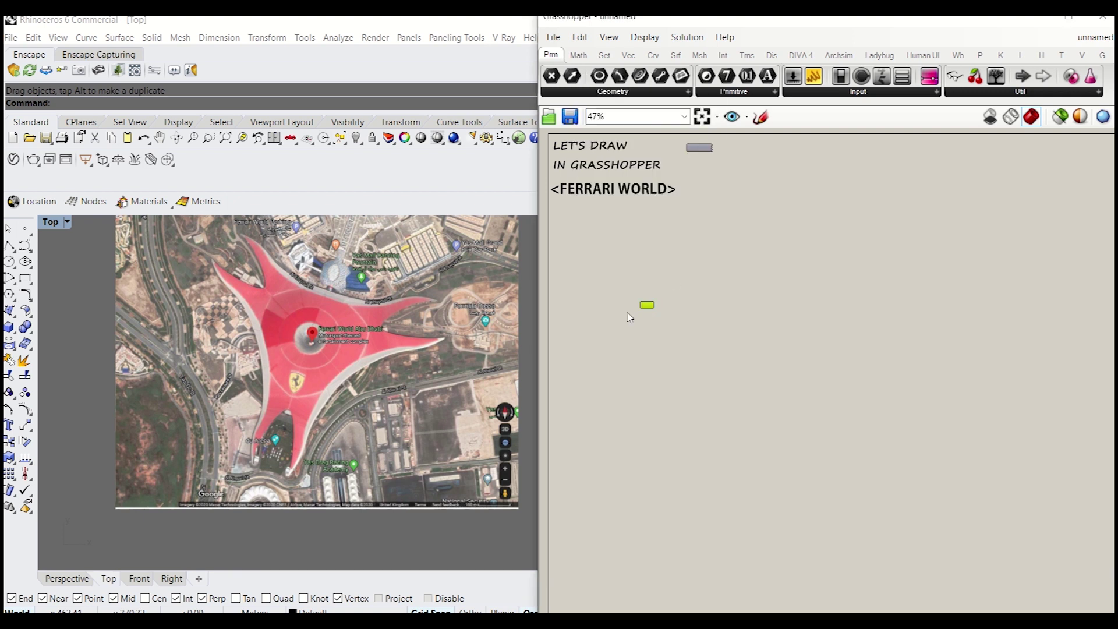
key("Delete")
Add a Circle component defined by base plane and radius below the Ferrari World title on the Grasshopper canvas
double_click(590, 249)
type("ci")
left_click(583, 215)
scroll(589, 250, "up", 3)
left_click_drag(589, 251, 693, 254)
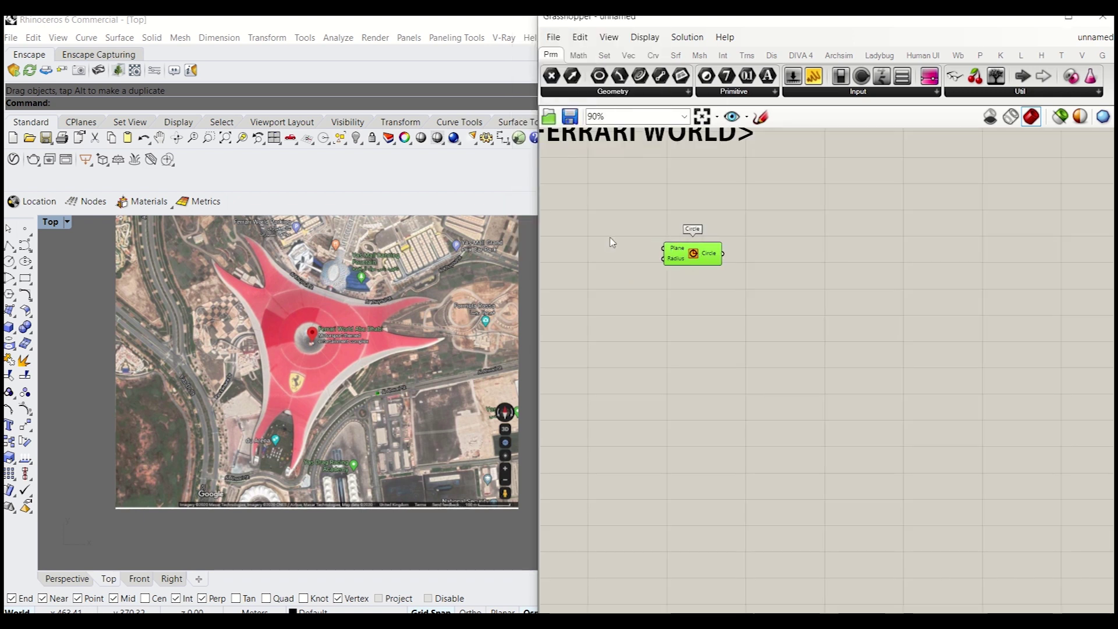
Add an XY Plane with its origin picked at the centre of the building's round opening and connect it to the Circle's plane
double_click(609, 236)
type("xy")
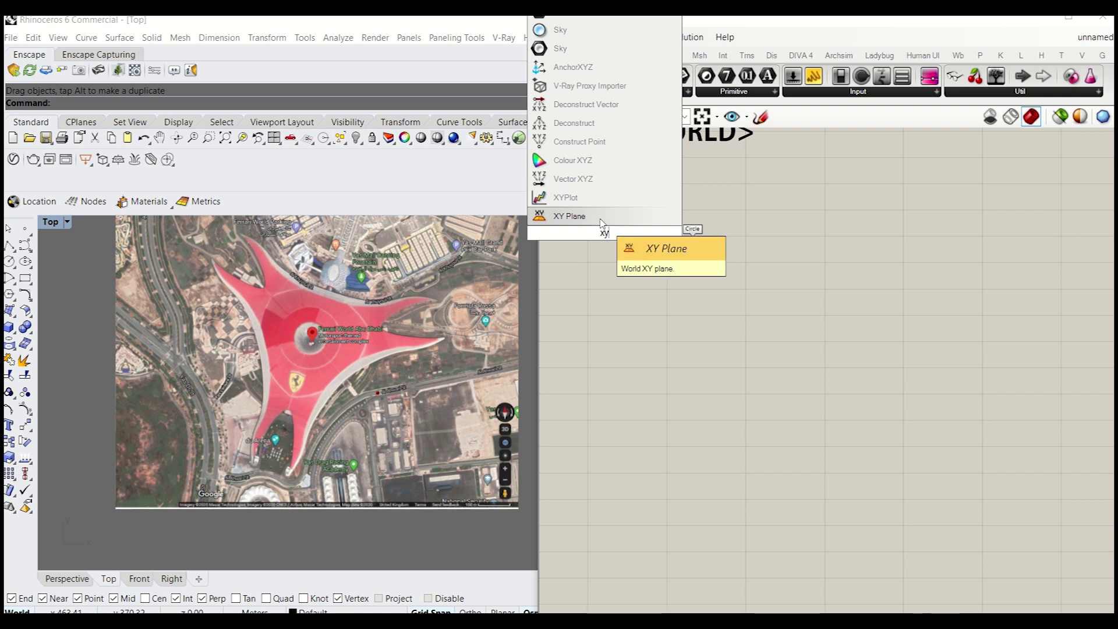
left_click(601, 221)
right_click(582, 239)
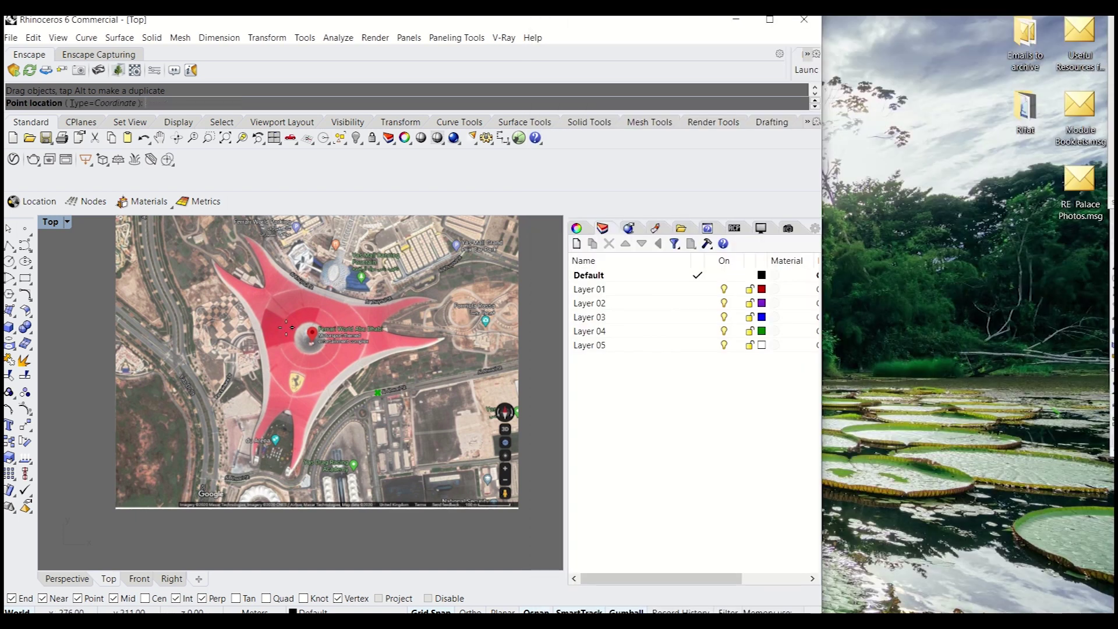
scroll(309, 334, "up", 5)
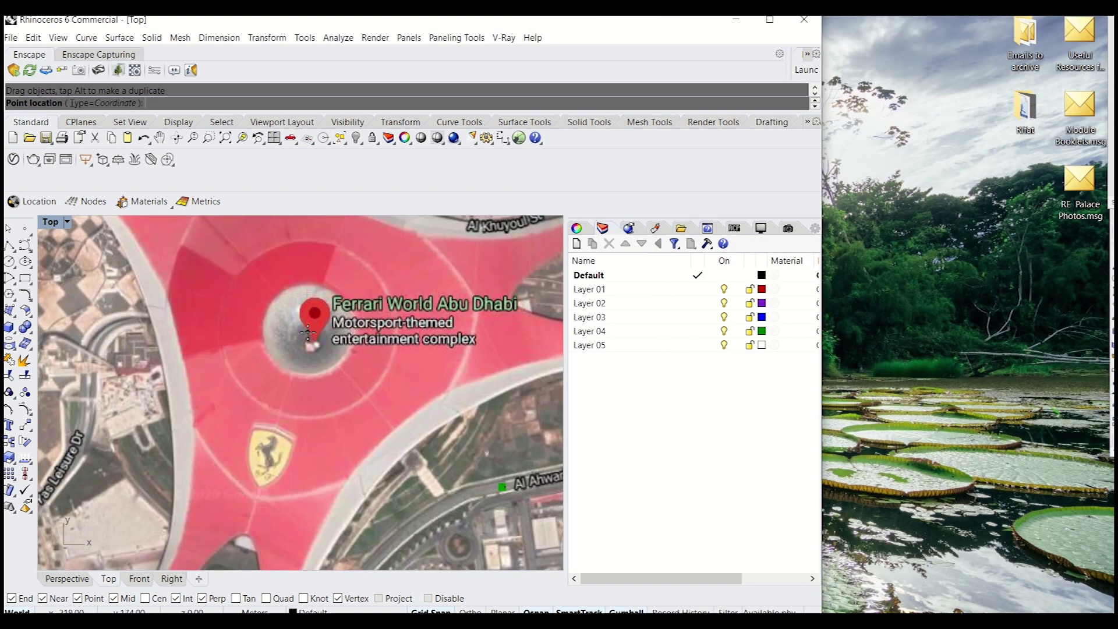
left_click(308, 331)
left_click_drag(635, 240, 664, 248)
Add a number slider with the value 50 and connect it to the Circle's radius
left_click(634, 294)
double_click(634, 295)
type("number slider")
key("Return")
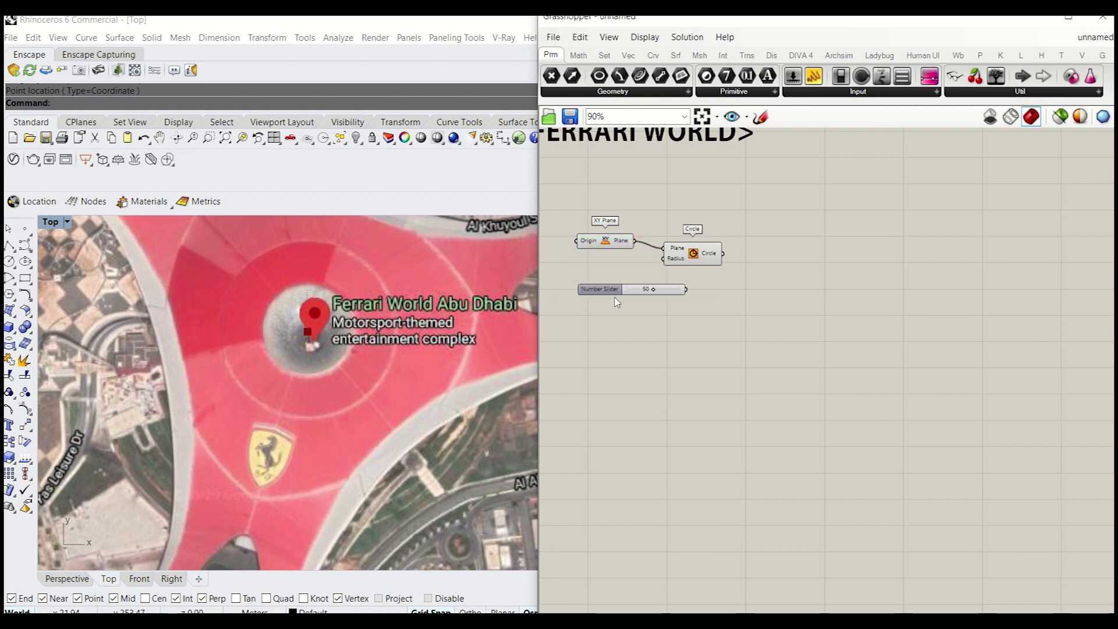
mouse_move(694, 263)
left_mouse_down()
mouse_move(714, 258)
mouse_move(684, 252)
left_mouse_up()
mouse_move(678, 295)
left_mouse_down()
mouse_move(669, 276)
mouse_move(719, 247)
left_mouse_up()
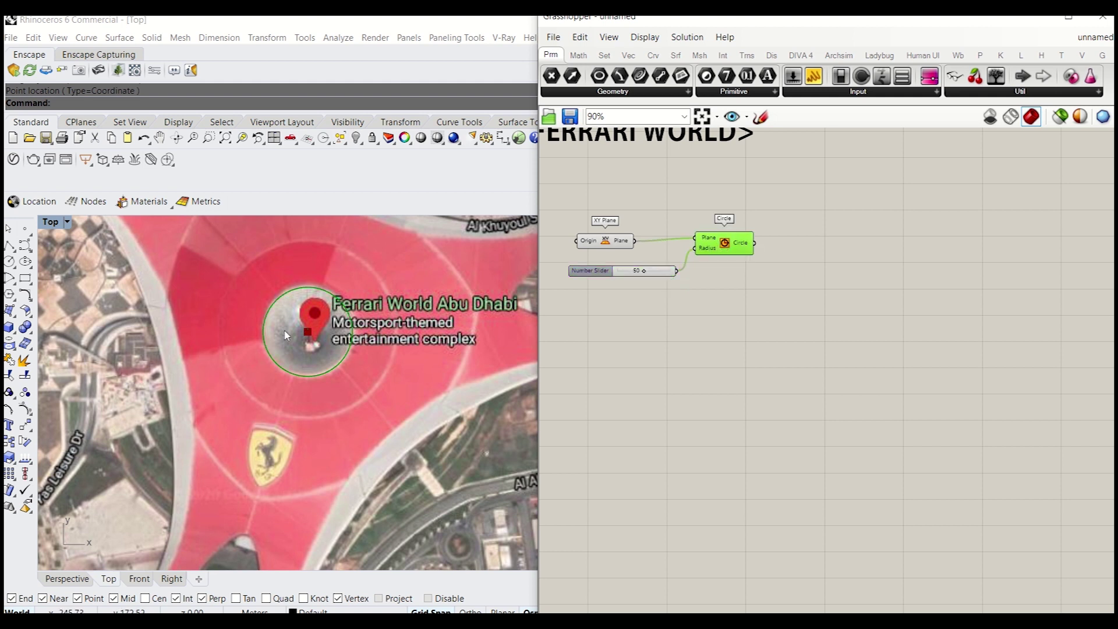
Add an Offset Curve component beside the Circle and connect the circle to its curve input
double_click(795, 266)
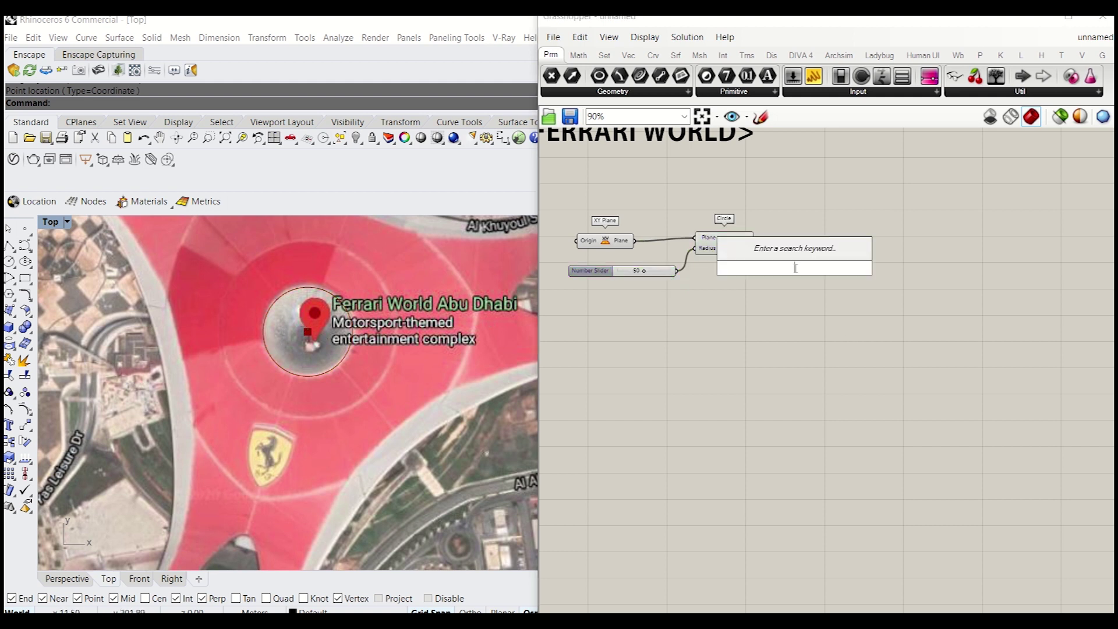
type("offset")
left_click(761, 226)
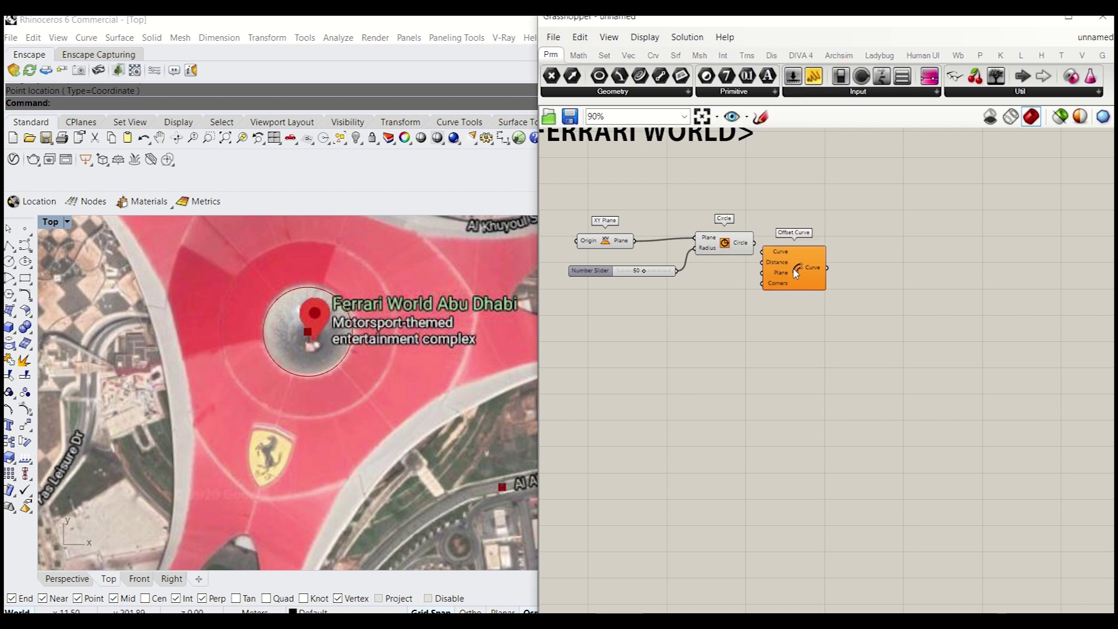
scroll(762, 227, "up", 1)
left_click_drag(753, 245, 837, 264)
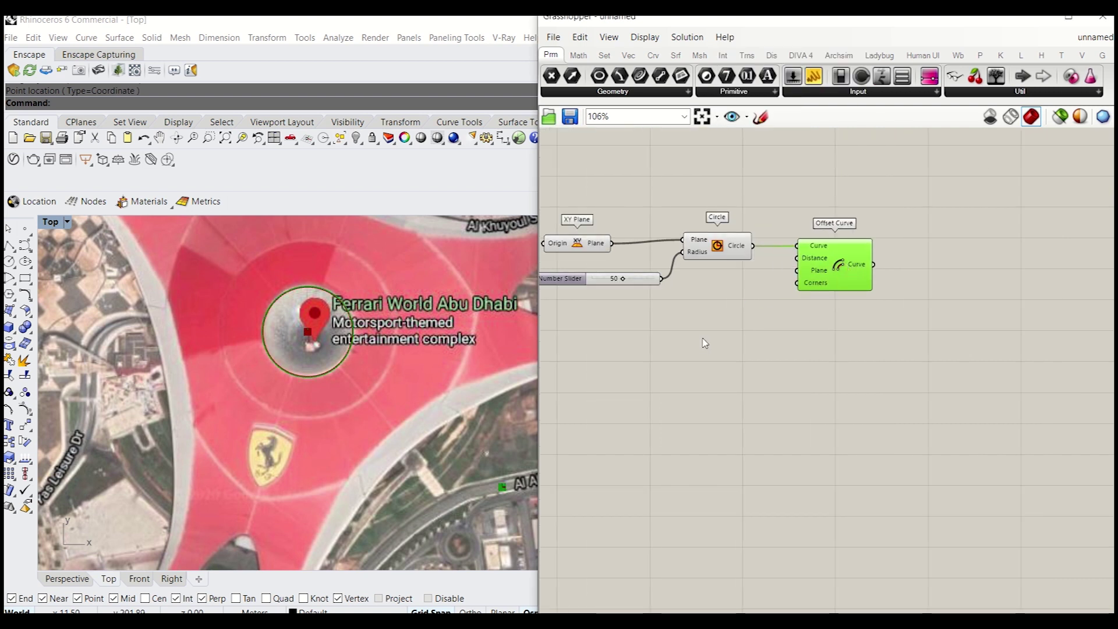
Add a number slider created with the value 45 and connect it to the Offset Curve's distance
left_click(704, 343)
double_click(675, 325)
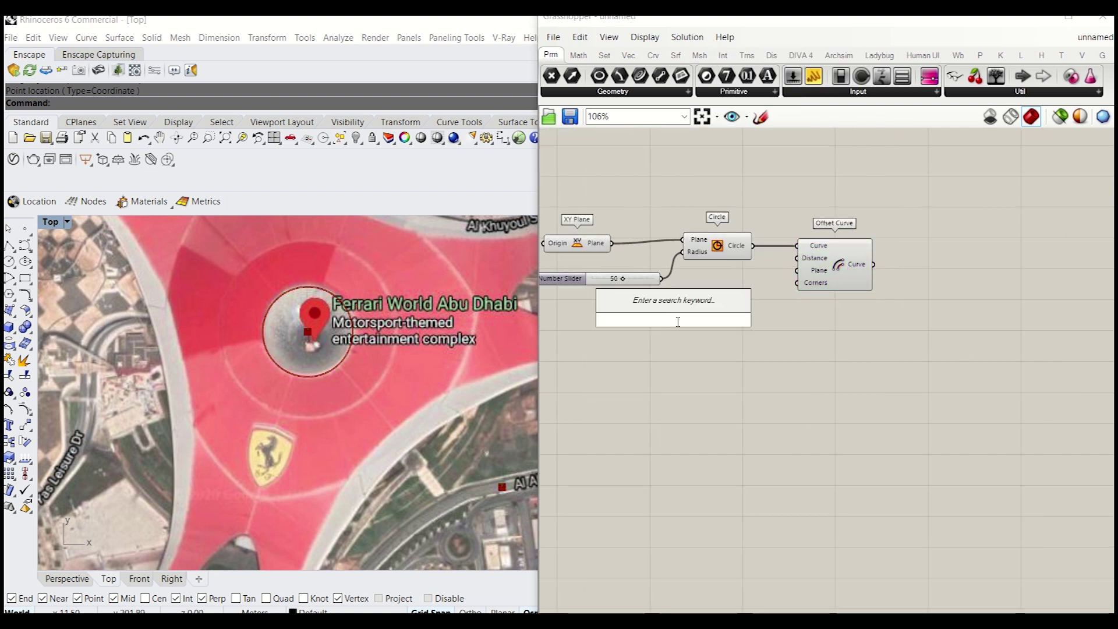
type("45")
key("Return")
left_click_drag(739, 319, 798, 257)
left_click(835, 265)
Set the offset distance slider to 50
scroll(701, 319, "up", 1)
left_click_drag(699, 320, 703, 321)
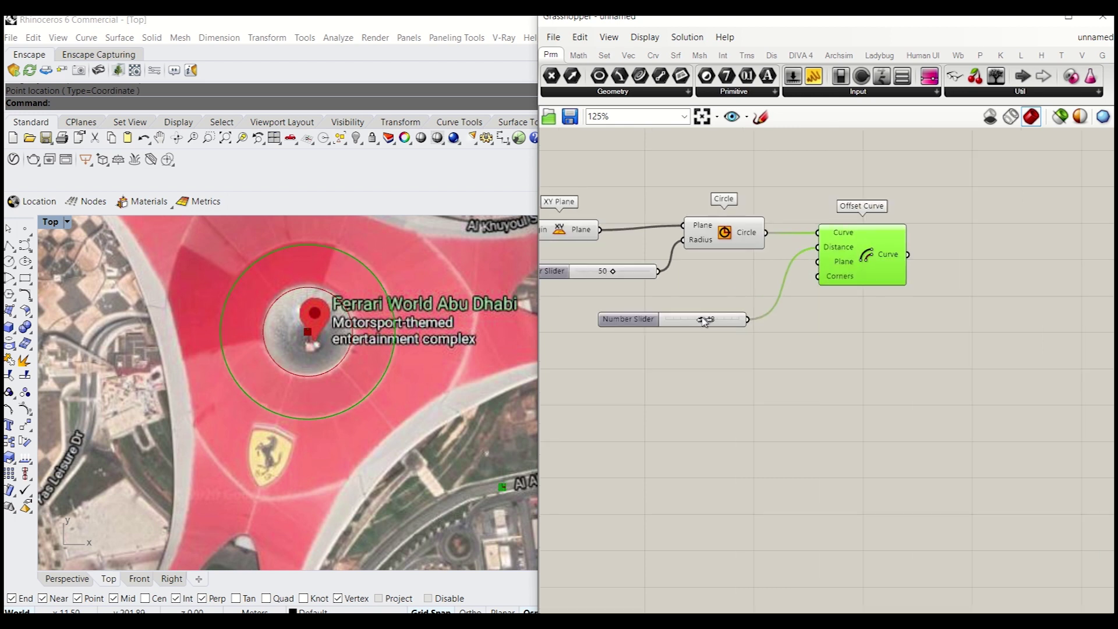
double_click(712, 321)
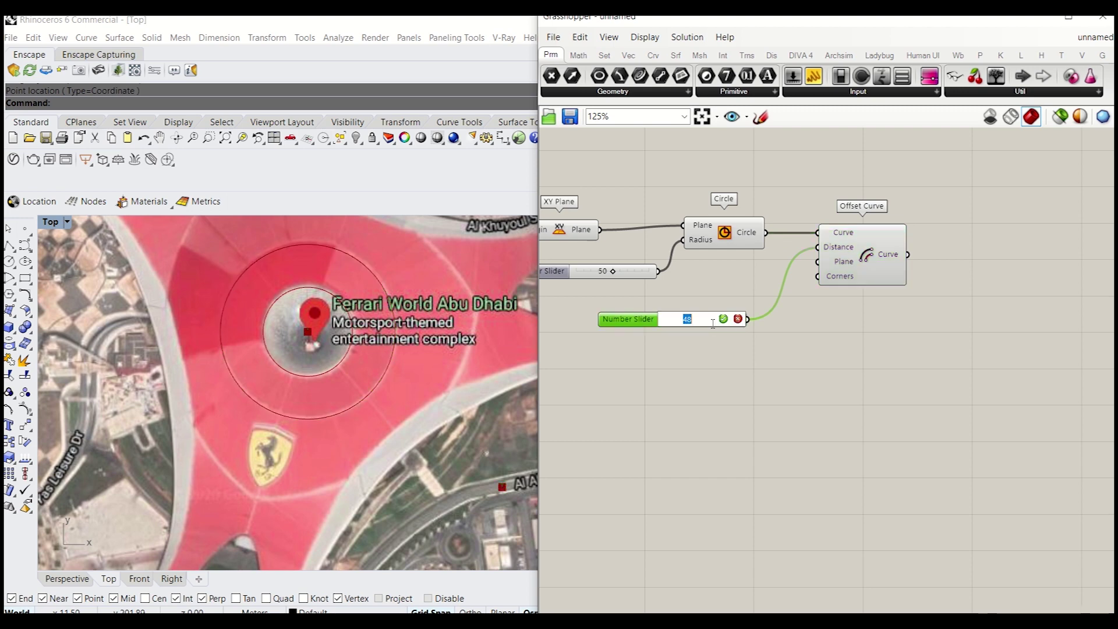
key("Return")
left_click(732, 374)
Move the Offset Curve component and its distance slider further down the canvas to clear space beside the Circle
right_click_drag(734, 366, 706, 417)
scroll(299, 256, "down", 3)
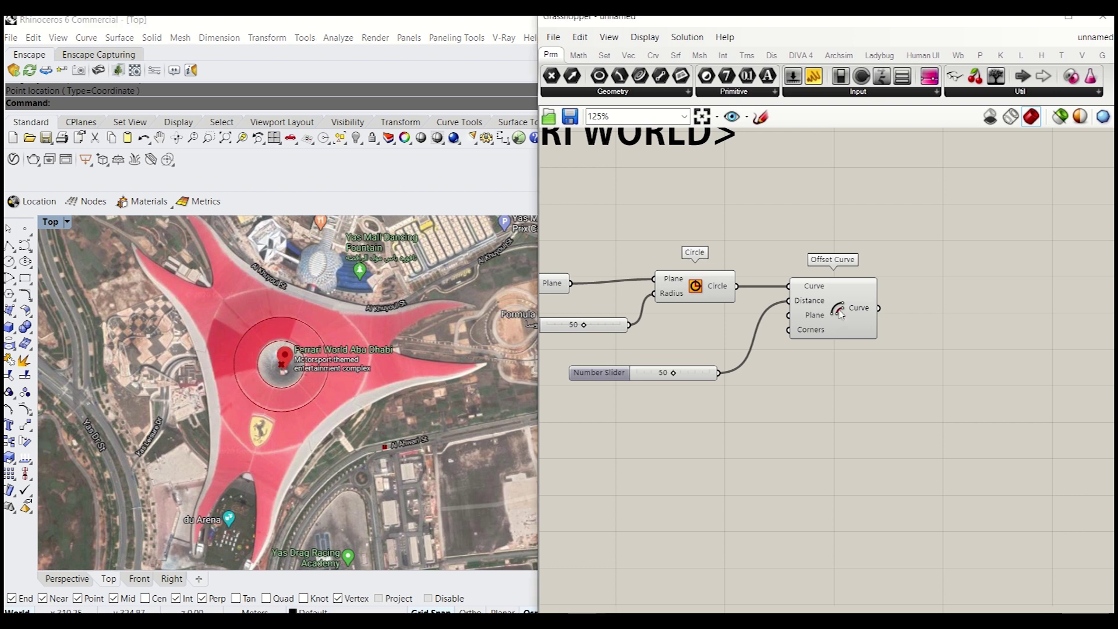
right_click_drag(303, 343, 318, 319)
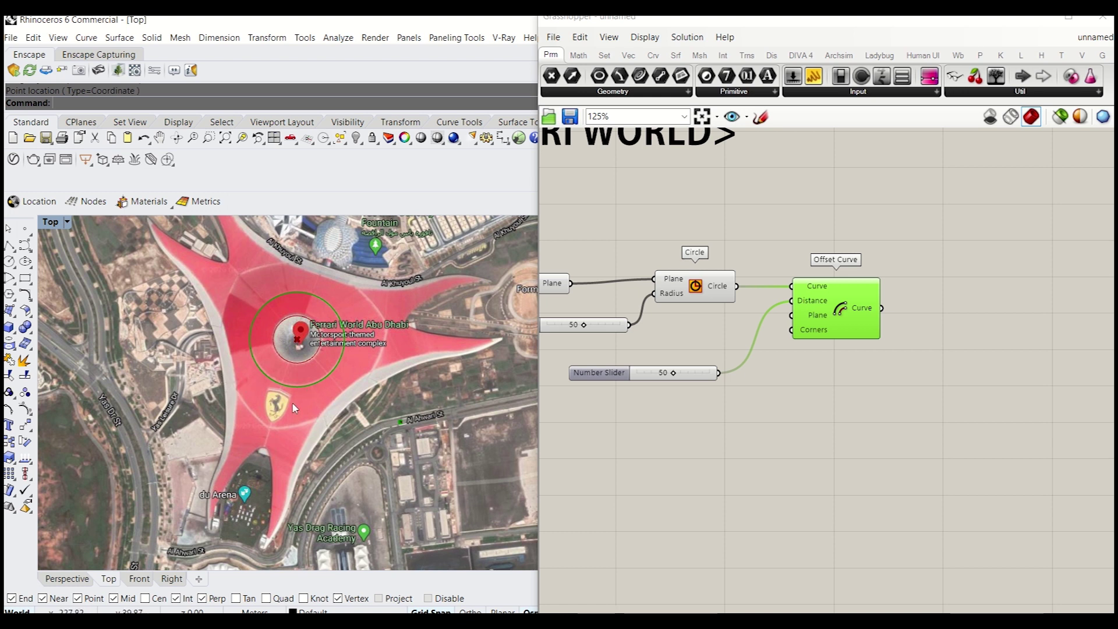
right_click_drag(848, 345, 764, 369)
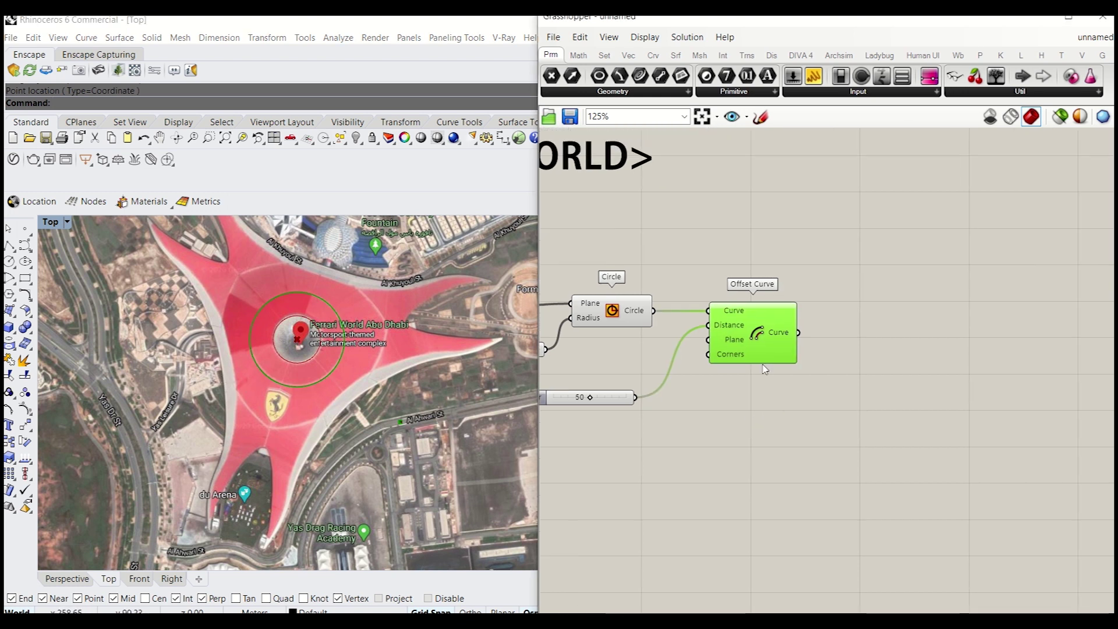
left_click_drag(758, 431, 596, 347)
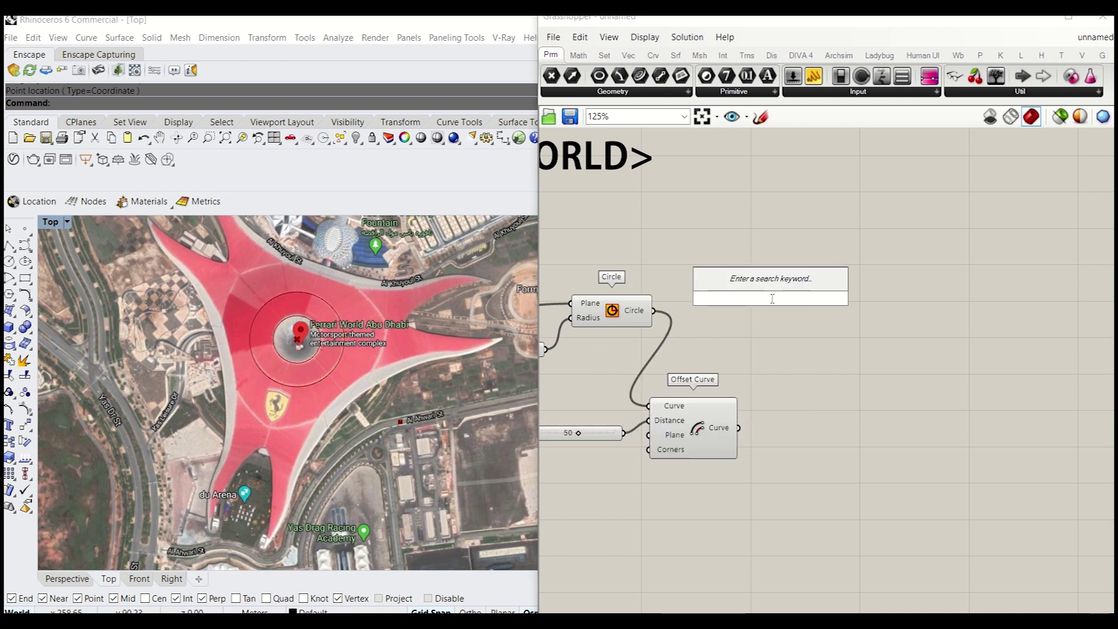
Add an Evaluate Curve component, connect the circle to its curve input and reparameterize that input
type("eval")
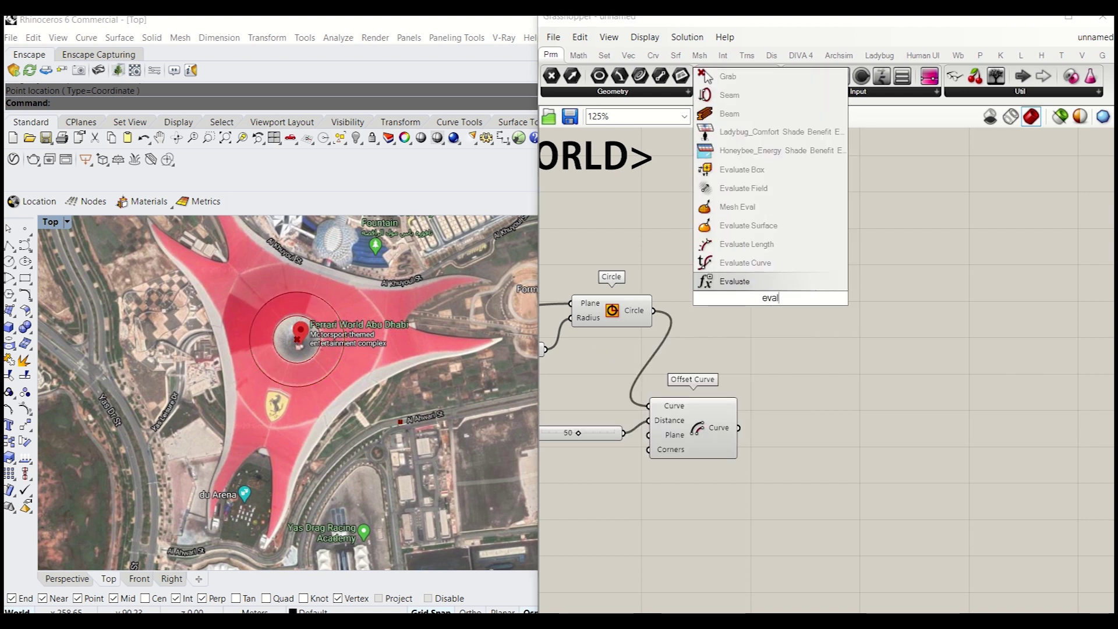
left_click(744, 262)
left_click_drag(751, 308, 860, 322)
left_click_drag(653, 311, 859, 303)
right_click(838, 303)
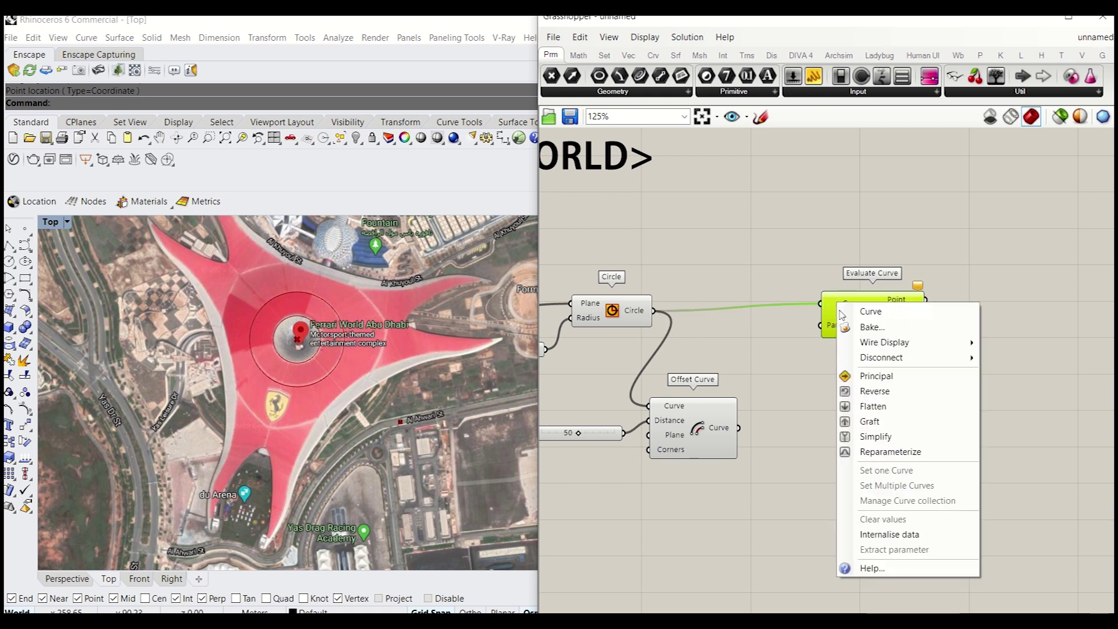
left_click(872, 453)
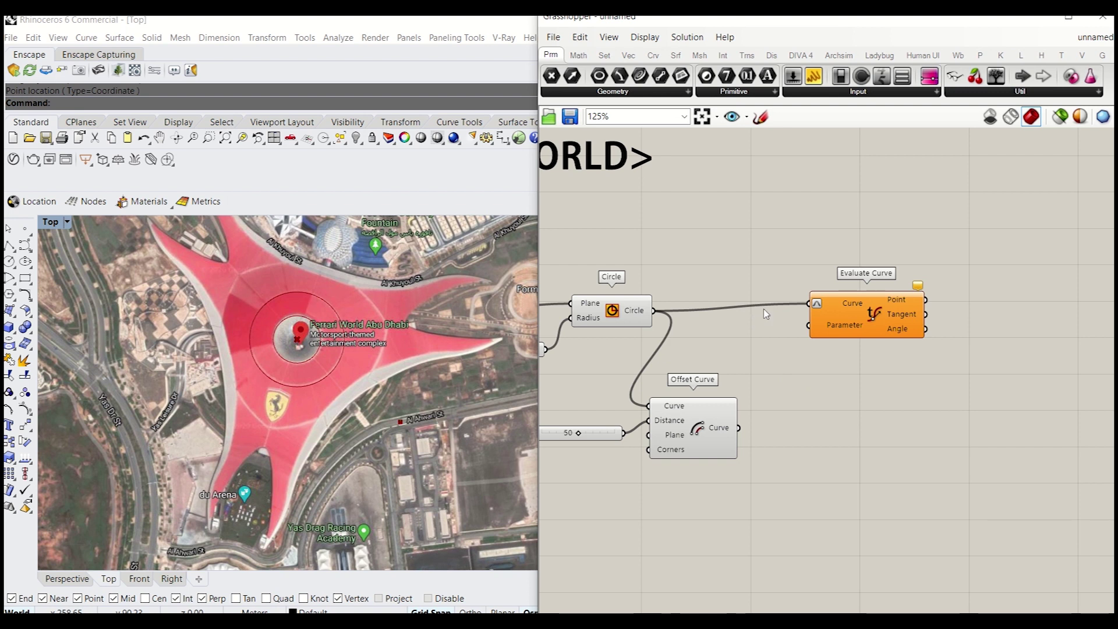
Add a number slider with the value 1/6 above the Circle and Evaluate Curve components
double_click(736, 207)
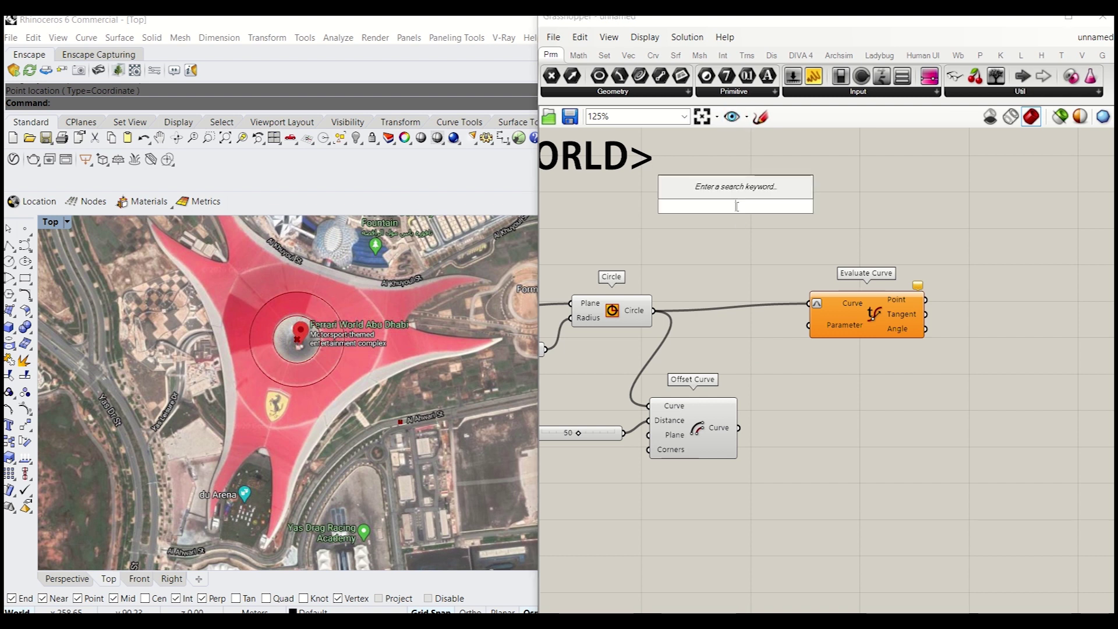
type("1/6")
key("Return")
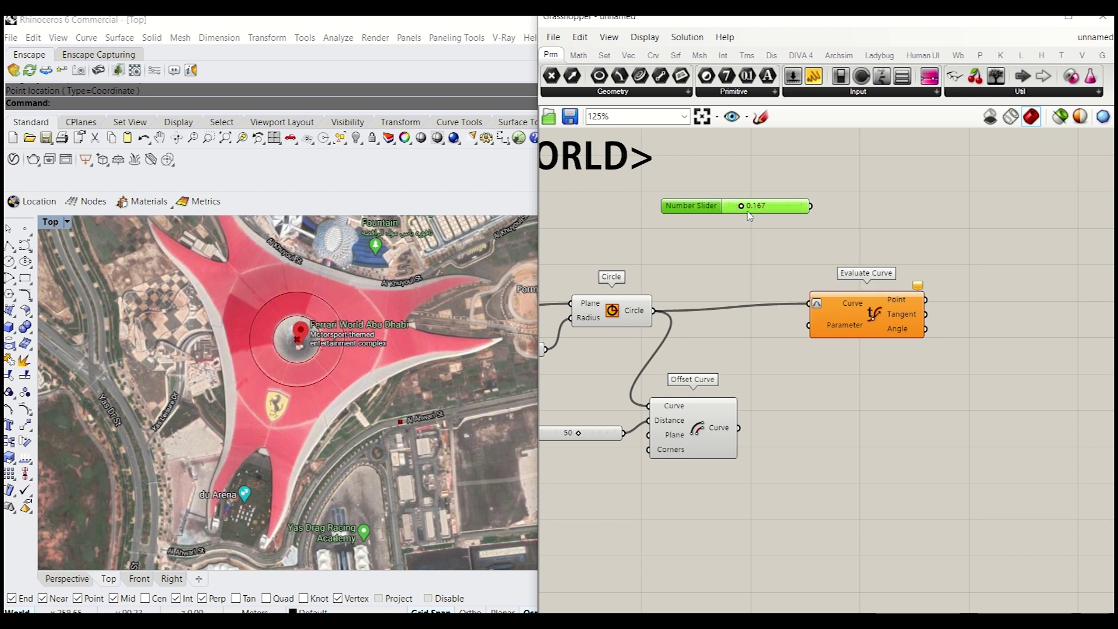
Add a number slider with the value 0.000 above the 0.167 slider
scroll(774, 214, "down", 2)
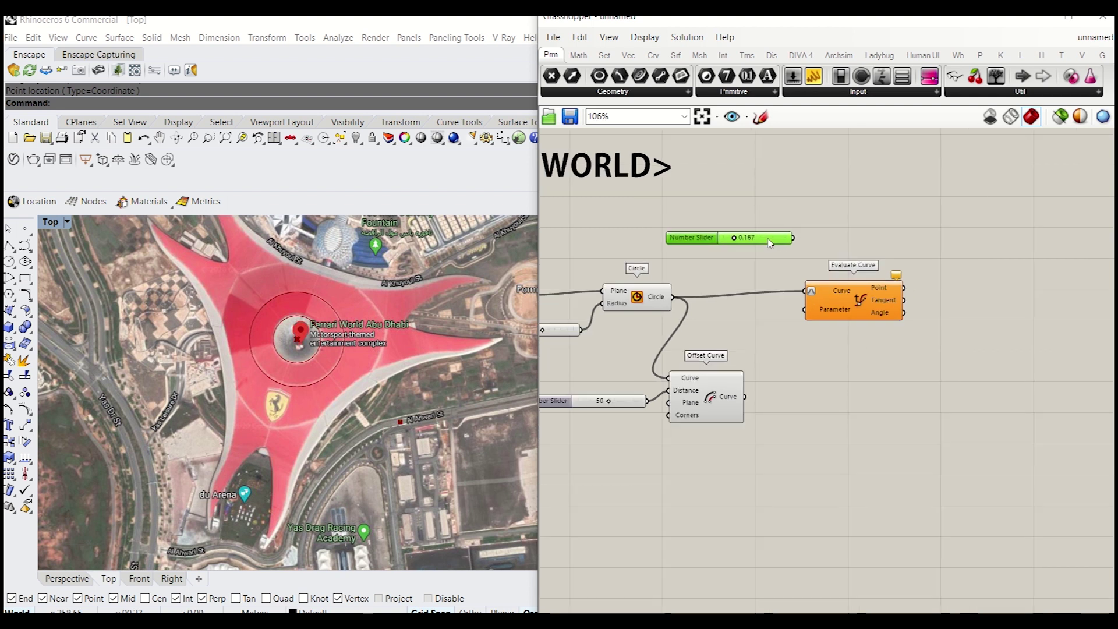
double_click(754, 185)
type("0.000")
key("Return")
Connect both the 0.000 and 0.167 sliders to the Parameter input of Evaluate Curve
left_click_drag(799, 188, 811, 292)
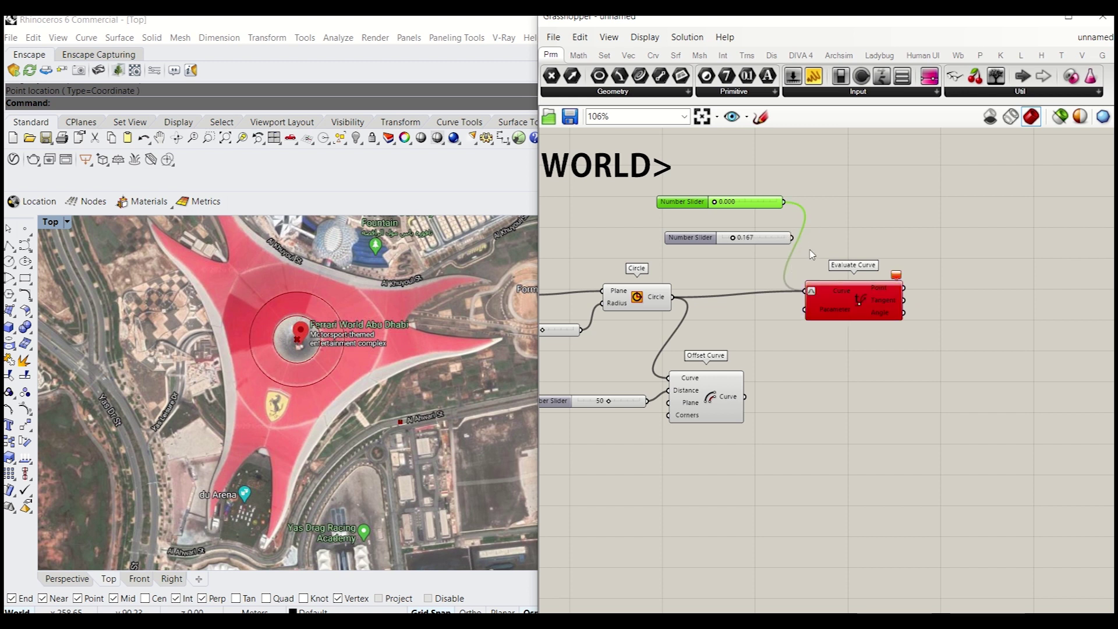
key("ctrl+z")
left_click_drag(785, 202, 805, 309)
left_click_drag(800, 246, 806, 309, "shift")
left_click(568, 309)
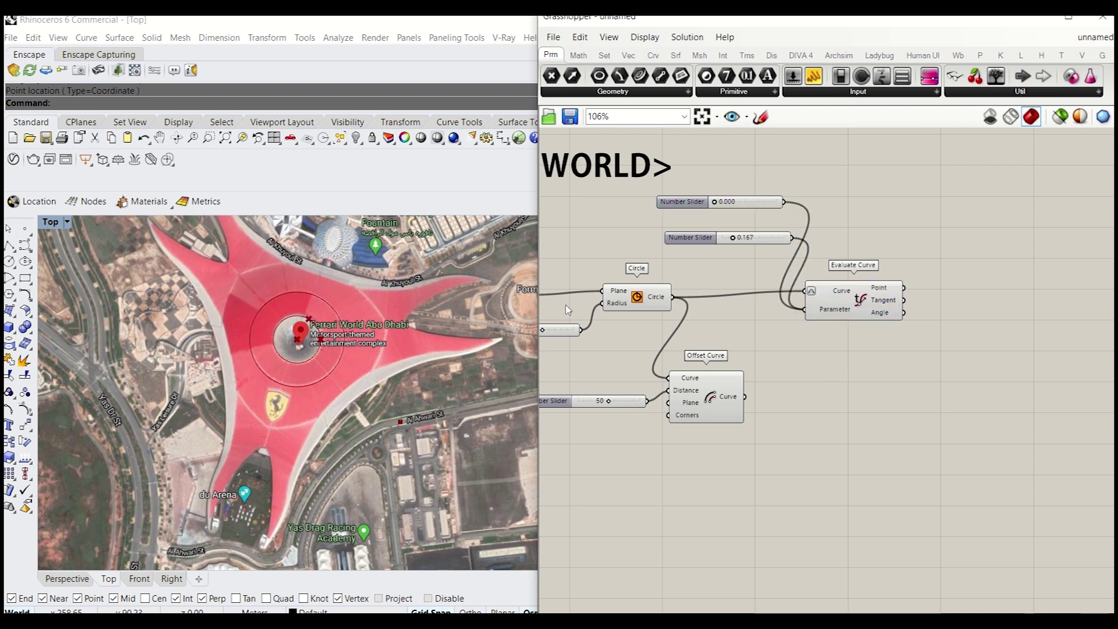
Move the Evaluate Curve component up beside the two number sliders, clear of the Circle component
scroll(367, 353, "up", 5)
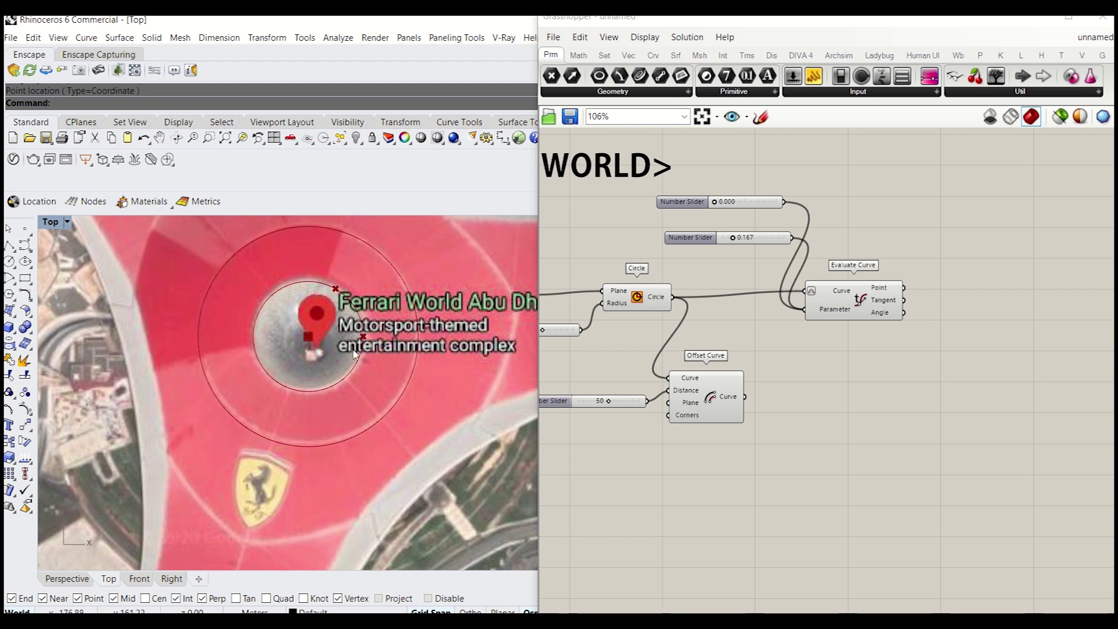
left_click_drag(768, 221, 734, 191)
left_click_drag(859, 302, 932, 212)
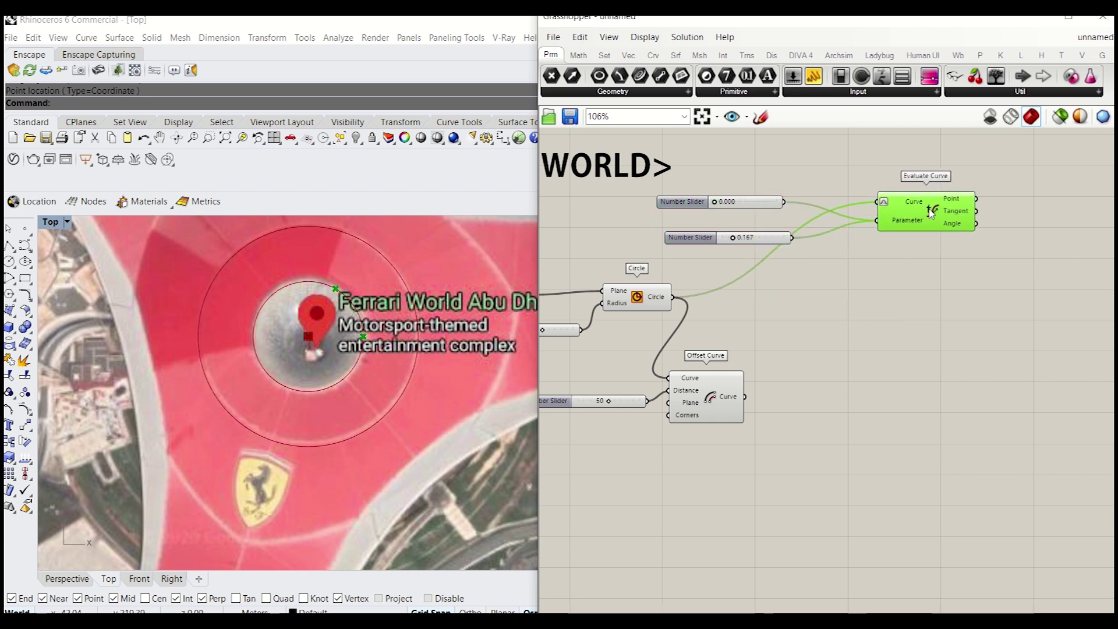
left_click_drag(792, 267, 741, 180)
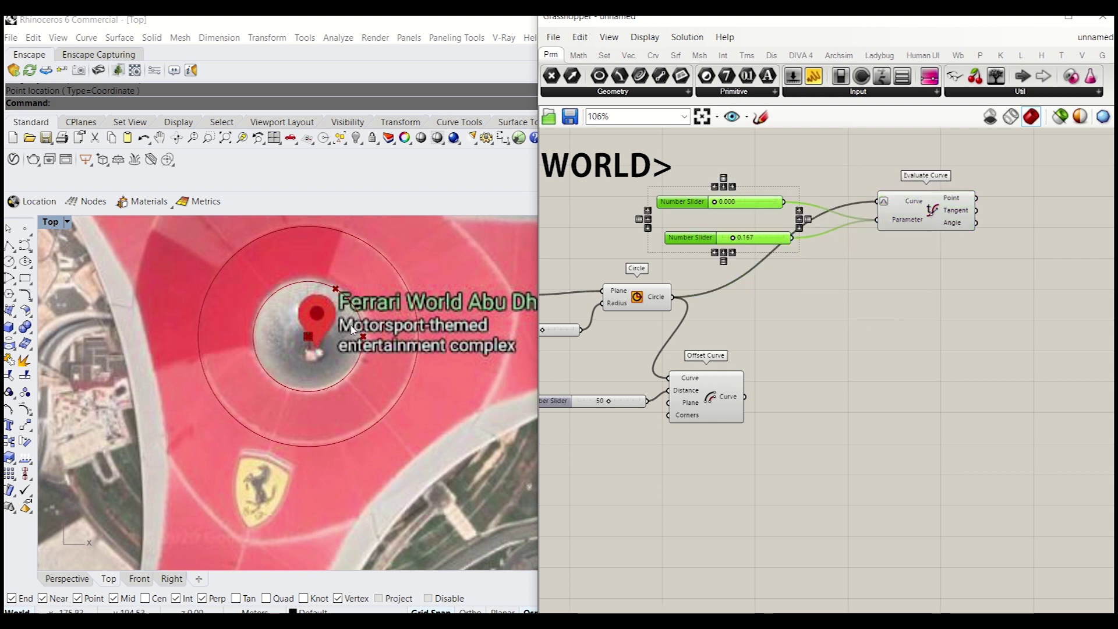
Rotate the satellite picture about the circles' centre so the axis through the Ferrari logo and the arena notch runs horizontally
scroll(288, 361, "down", 4)
left_click(307, 396)
type("rotate")
key("Return")
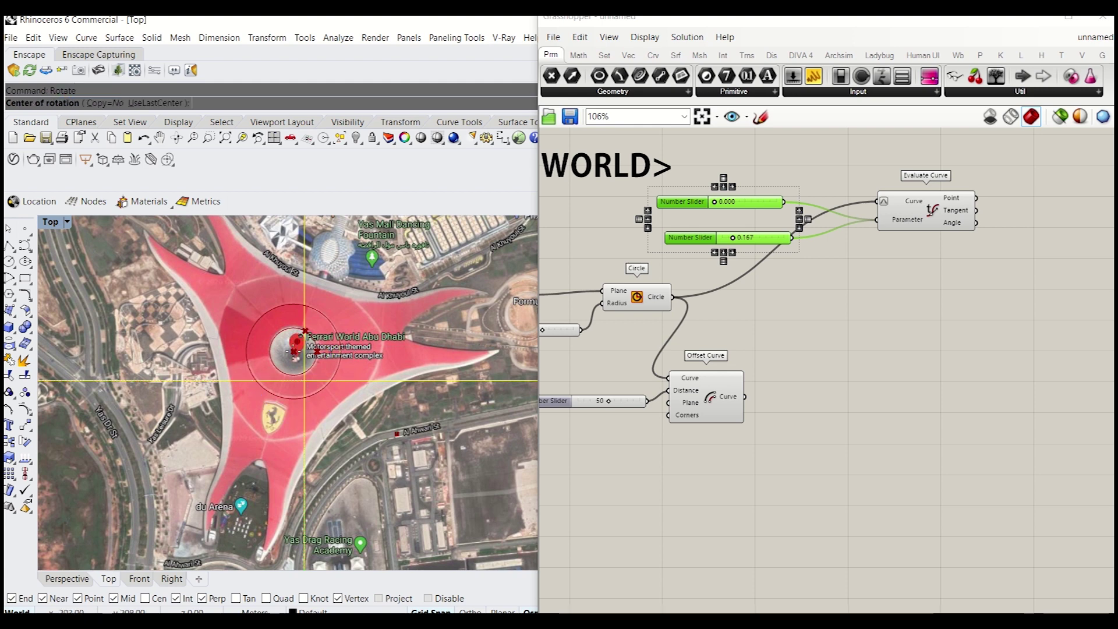
left_click(294, 351)
scroll(259, 463, "up", 2)
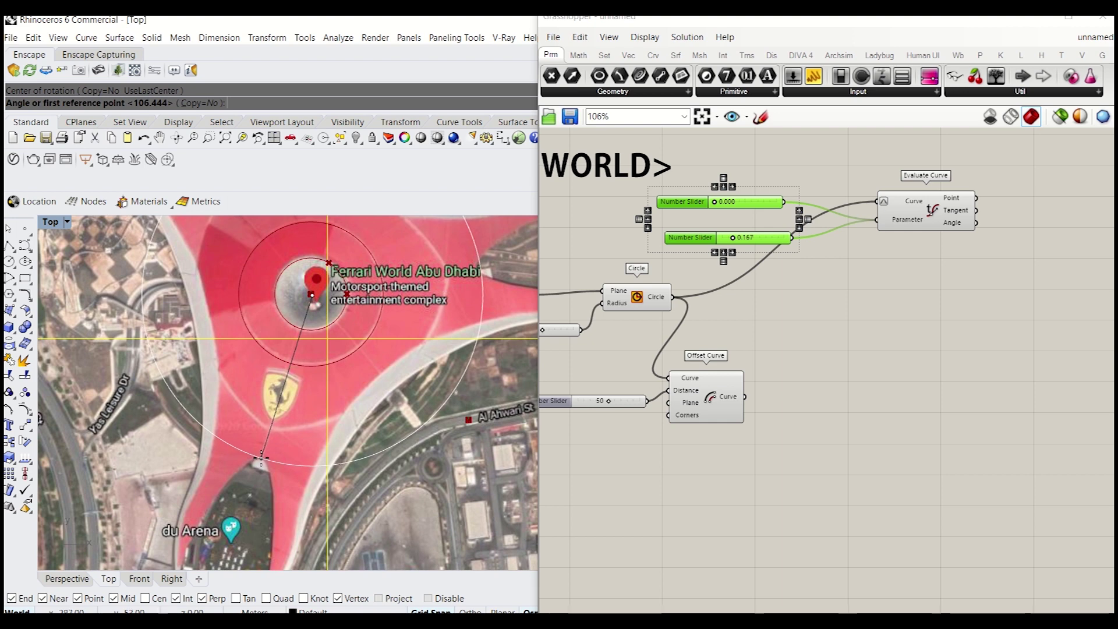
left_click(261, 457)
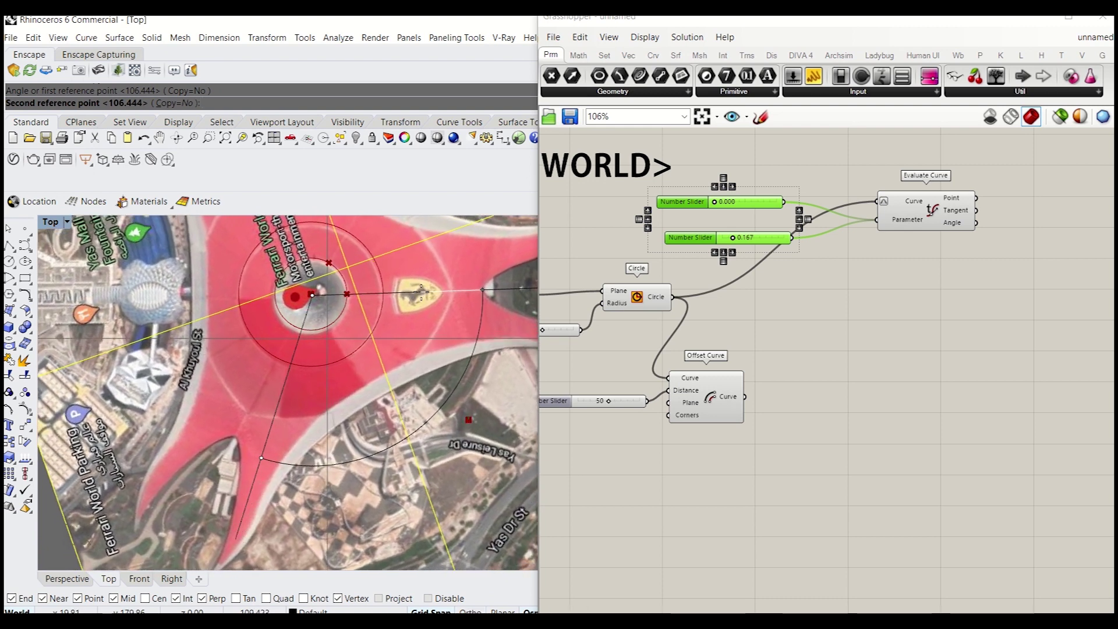
left_click(408, 291)
Move the rotated picture slightly from the circles' centre point so its central dome lines up with the circles
scroll(325, 298, "up", 2)
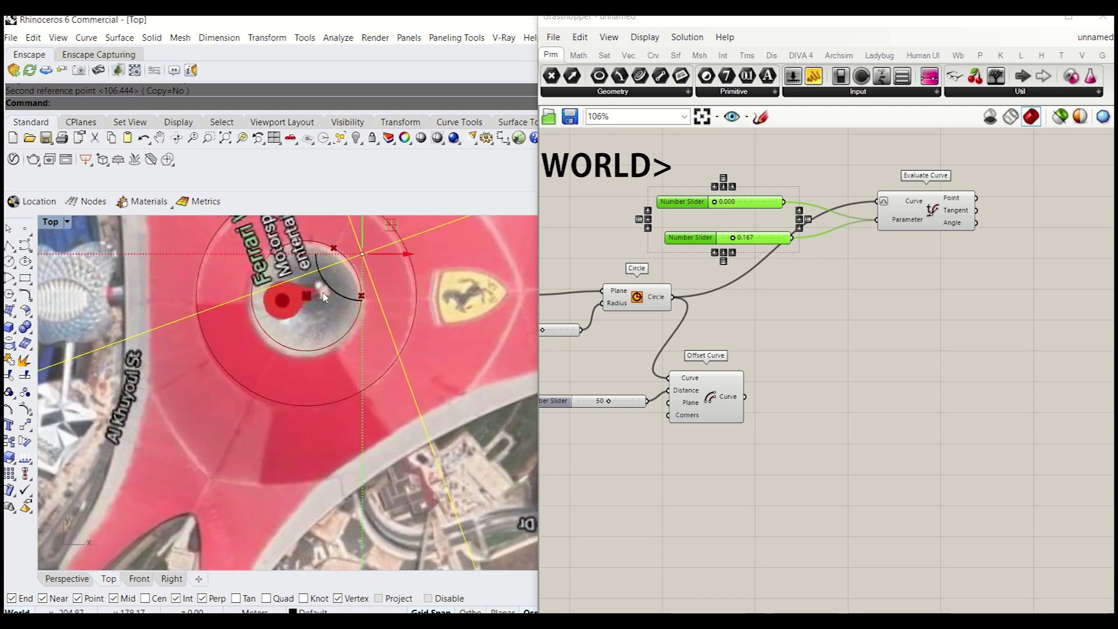
scroll(324, 297, "up", 1)
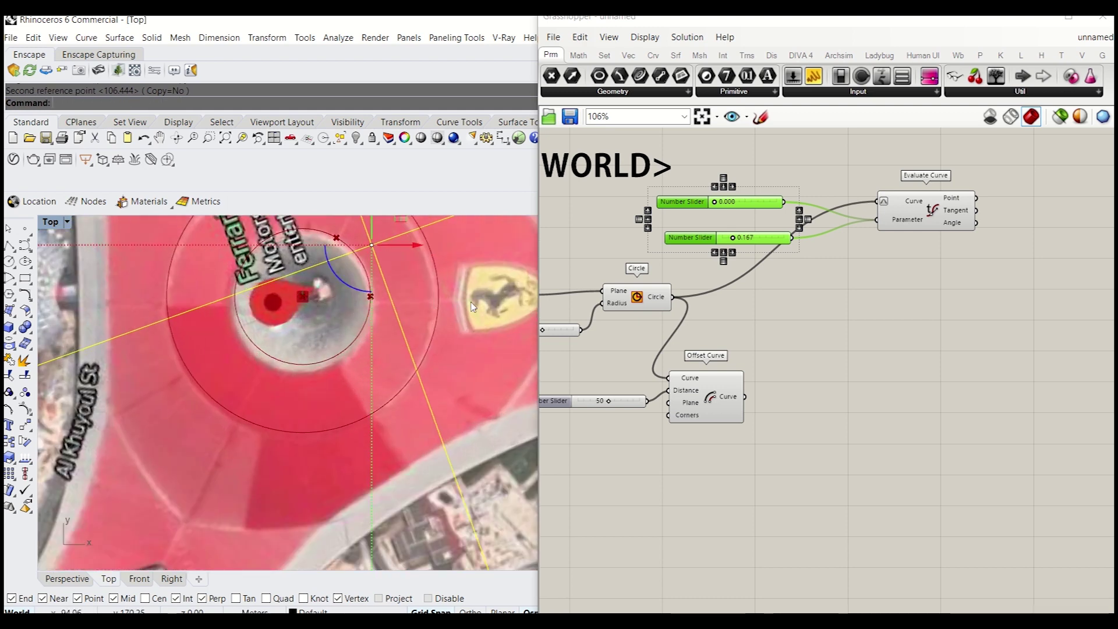
scroll(351, 305, "down", 2)
scroll(319, 288, "up", 2)
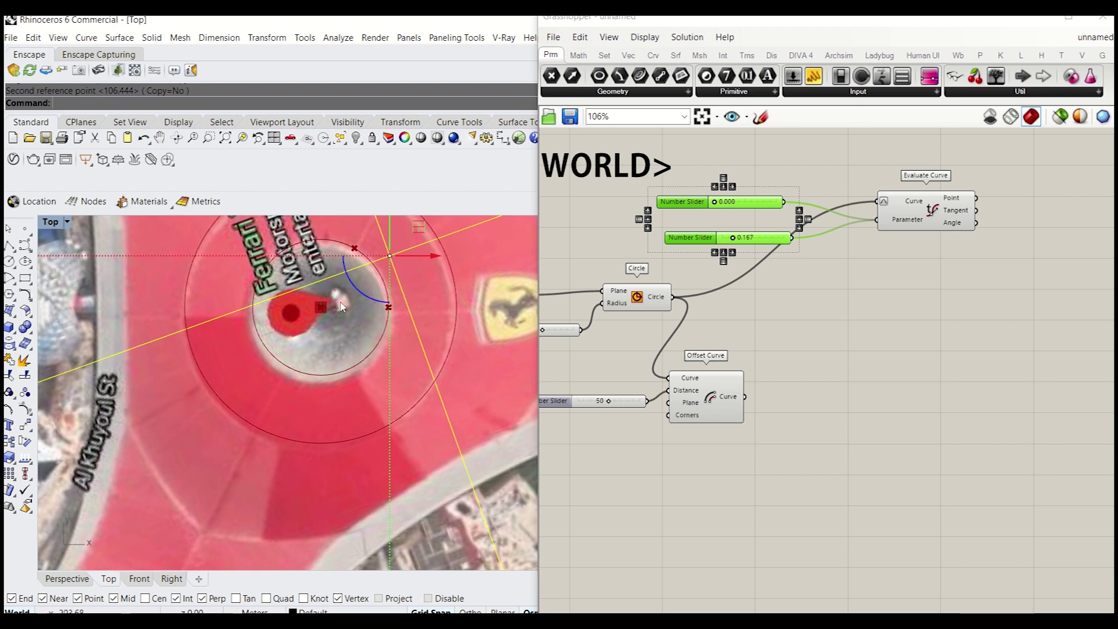
type("M")
key("Return")
scroll(329, 309, "up", 2)
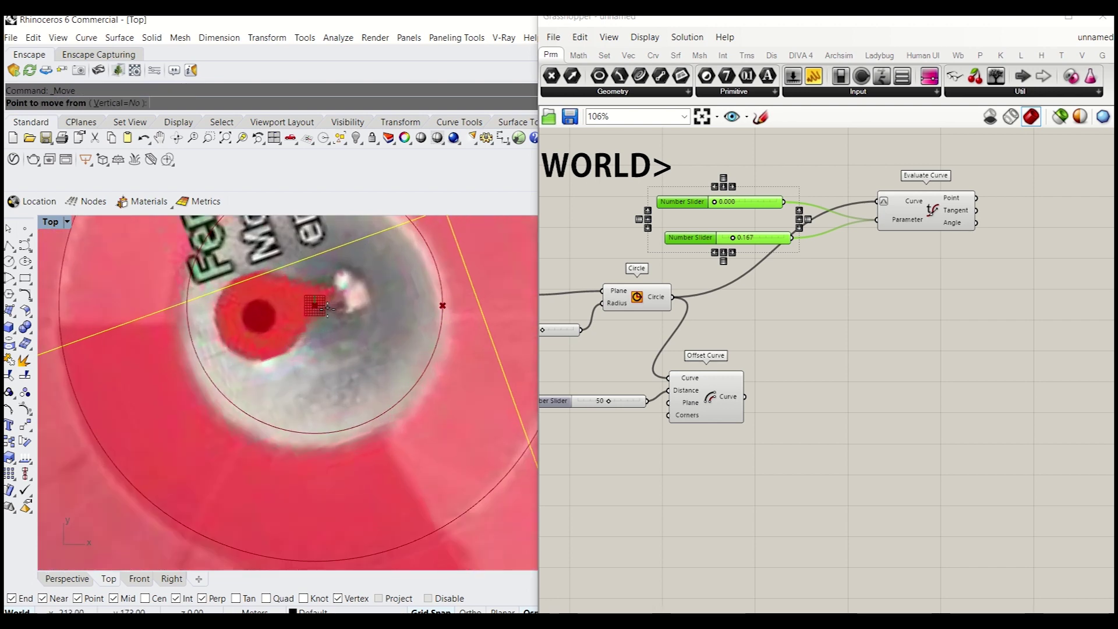
left_click(315, 305)
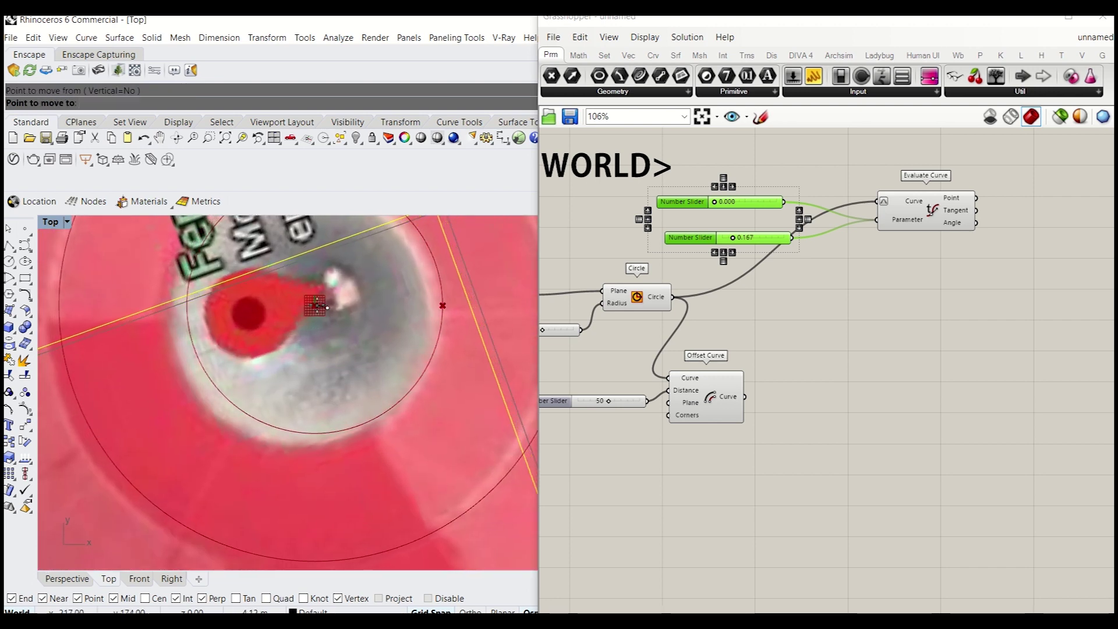
scroll(315, 305, "down", 2)
left_click(317, 305)
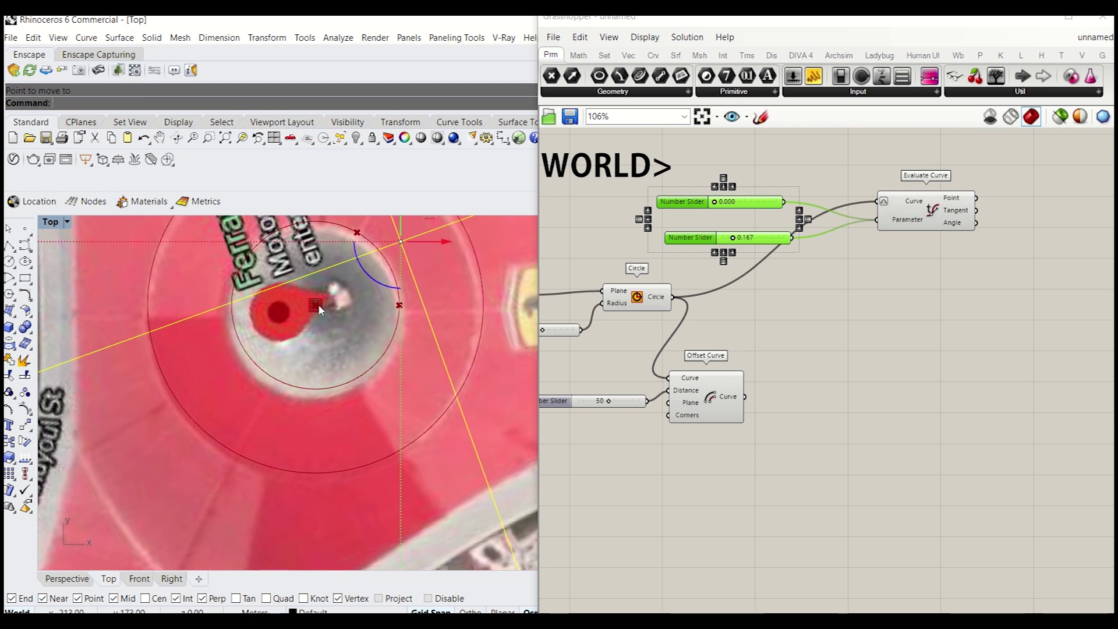
Lock the aligned satellite picture
scroll(318, 304, "down", 5)
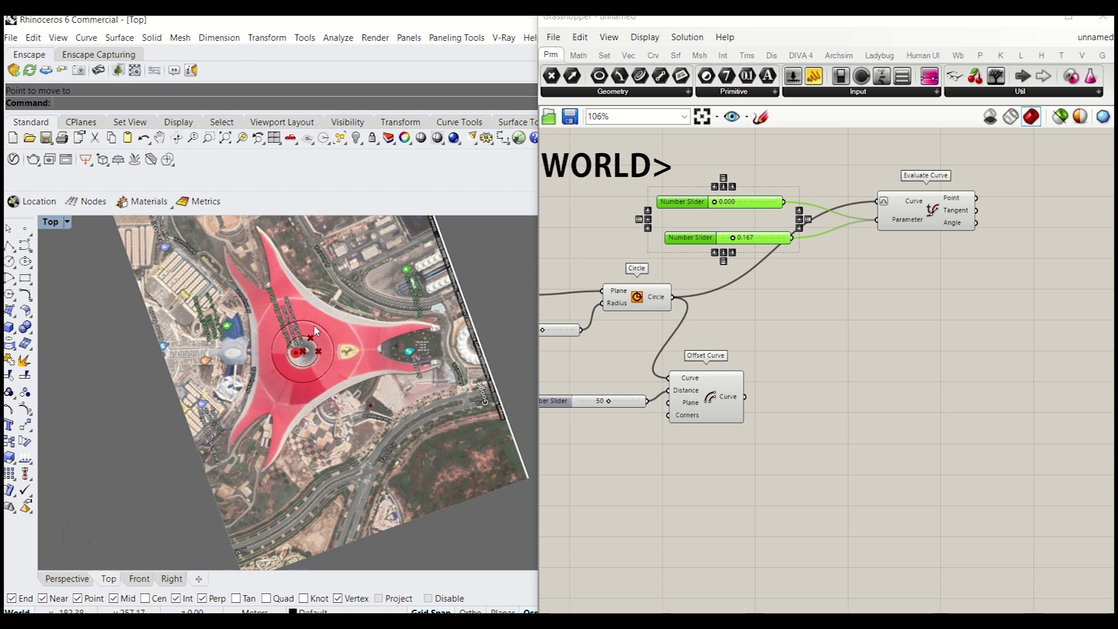
left_click(364, 328)
type("Lock")
key("Return")
scroll(359, 331, "up", 3)
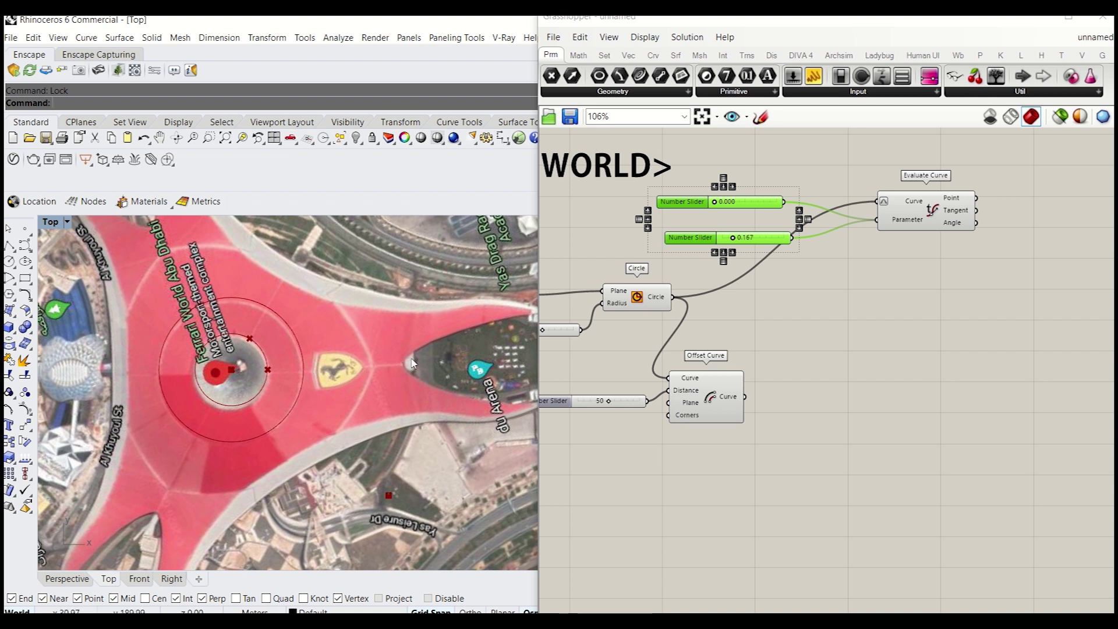
right_click_drag(449, 348, 416, 366)
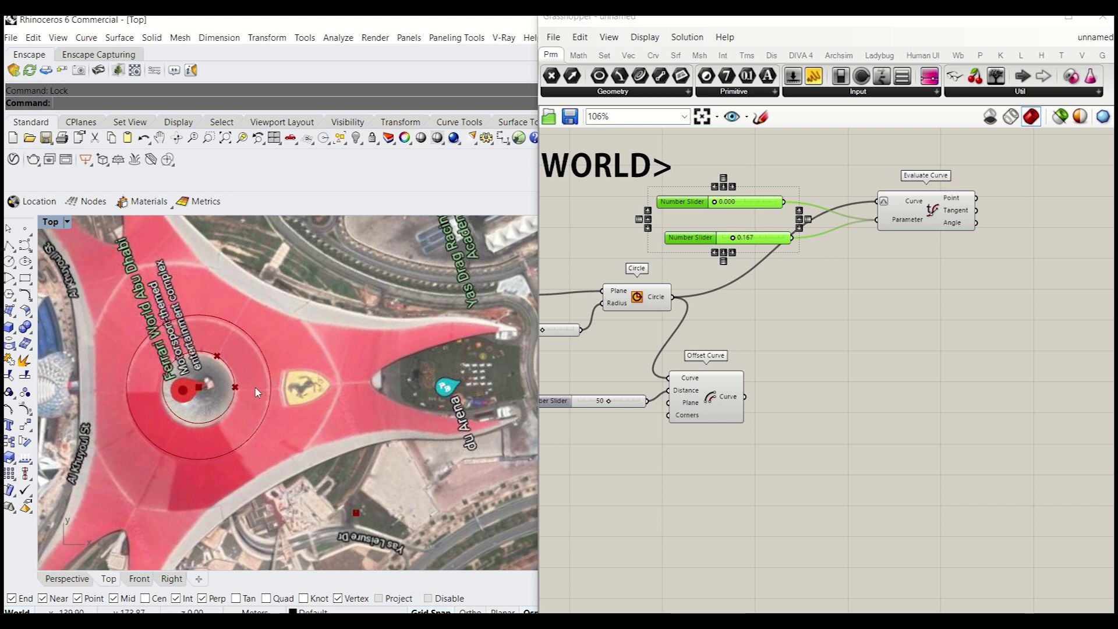
scroll(259, 384, "down", 1)
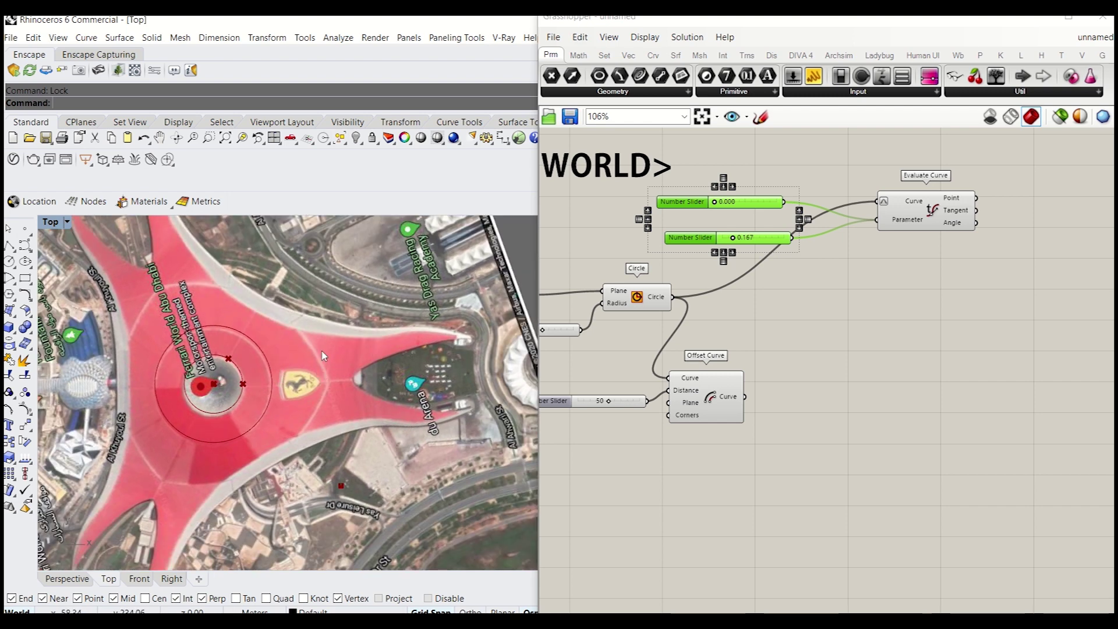
scroll(883, 355, "down", 3)
Disconnect both number sliders from the Parameter input of Evaluate Curve
right_click_drag(884, 355, 836, 375)
left_click_drag(894, 344, 838, 280)
scroll(839, 294, "up", 5)
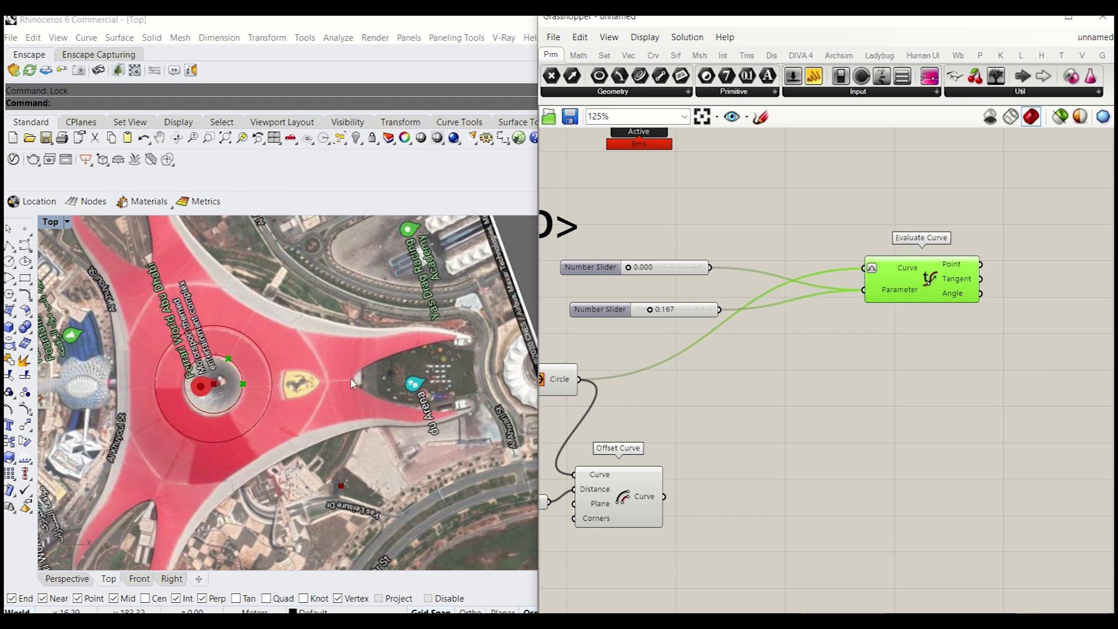
left_click(759, 346)
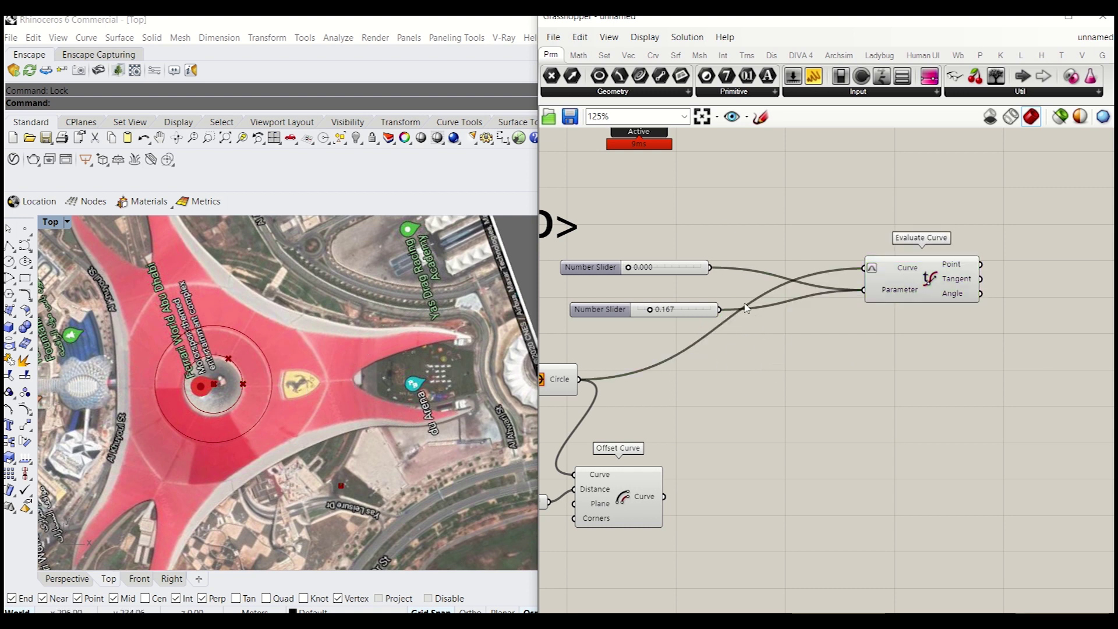
mouse_move(720, 309)
left_mouse_down("ctrl+shift")
mouse_move(699, 267)
mouse_move(735, 300)
left_mouse_up("ctrl+shift")
Add a Merge component before Evaluate Curve and spread the two sliders apart vertically beside it
double_click(786, 345)
type("mer")
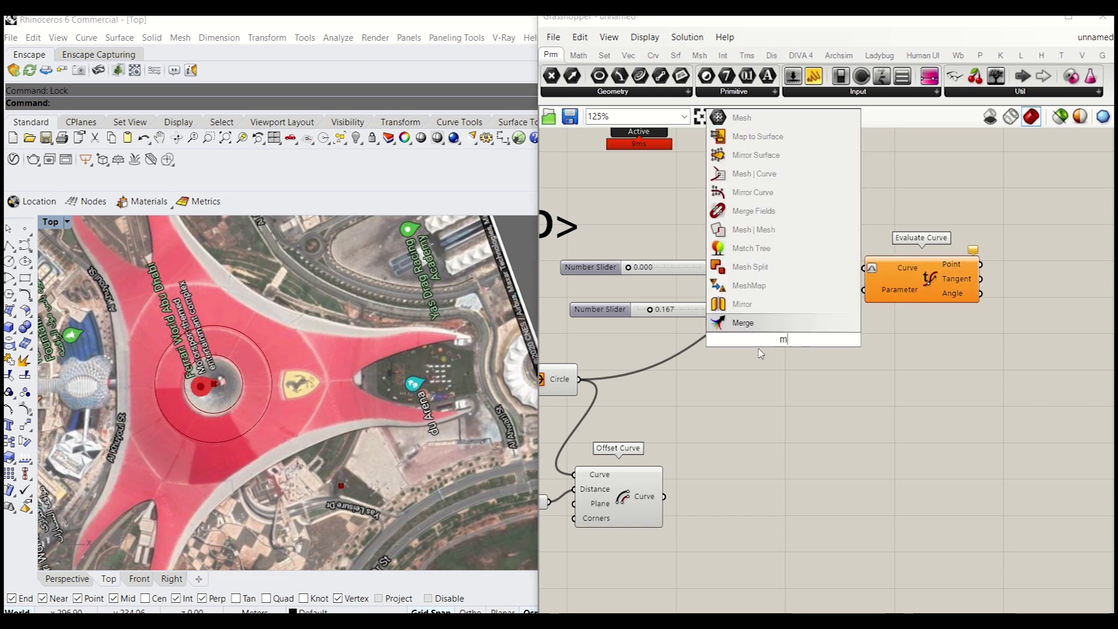
key("Return")
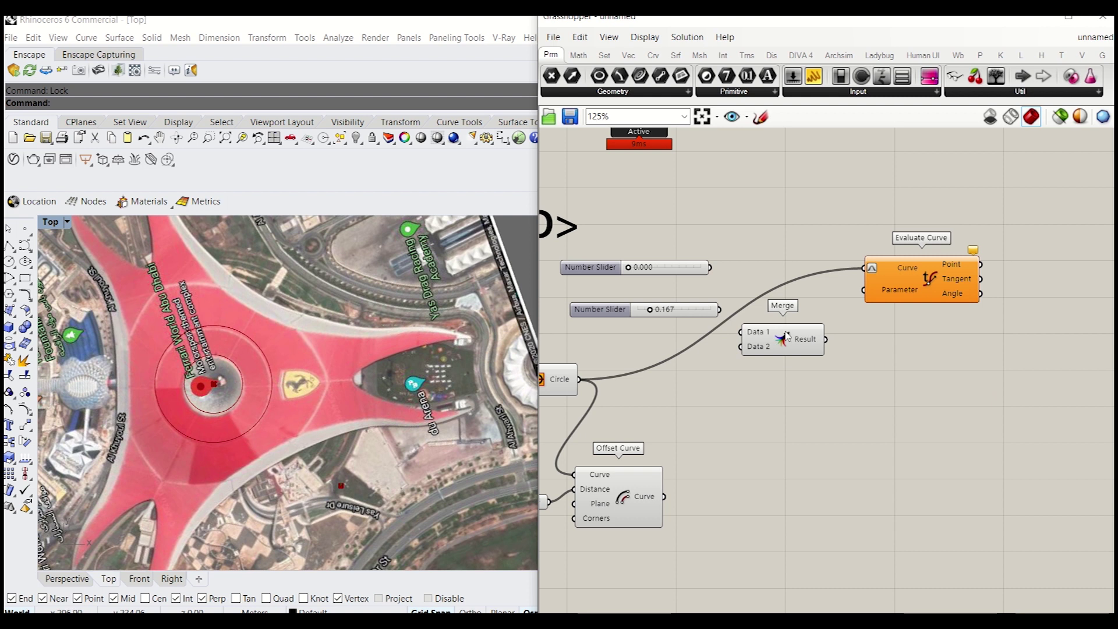
left_click_drag(775, 338, 810, 323)
left_click_drag(728, 324, 712, 371)
left_click(713, 301)
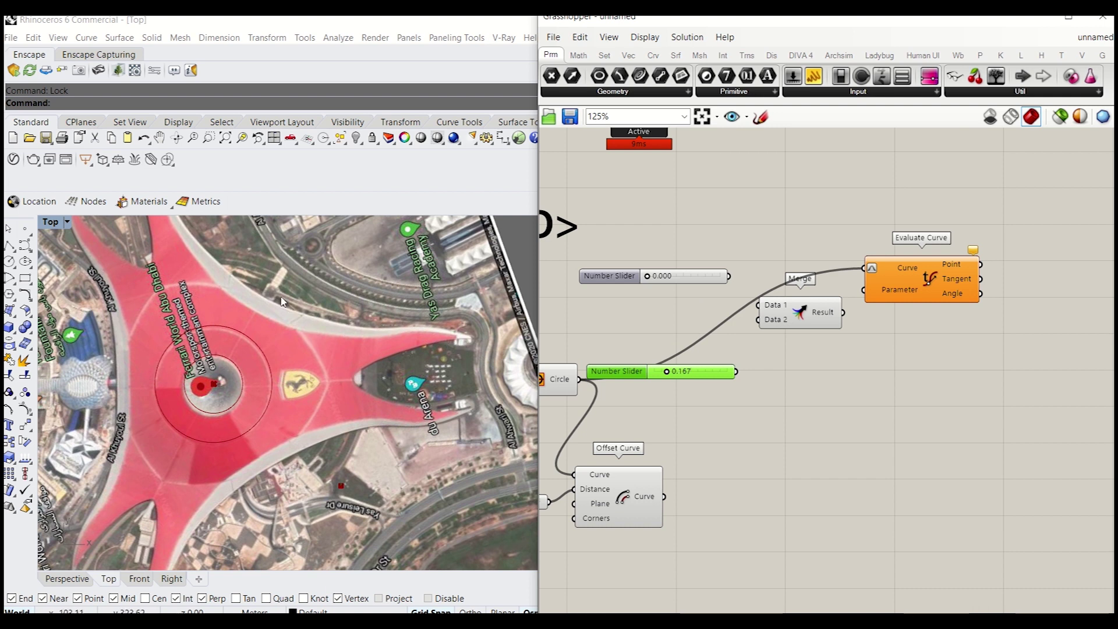
left_click_drag(802, 308, 803, 291)
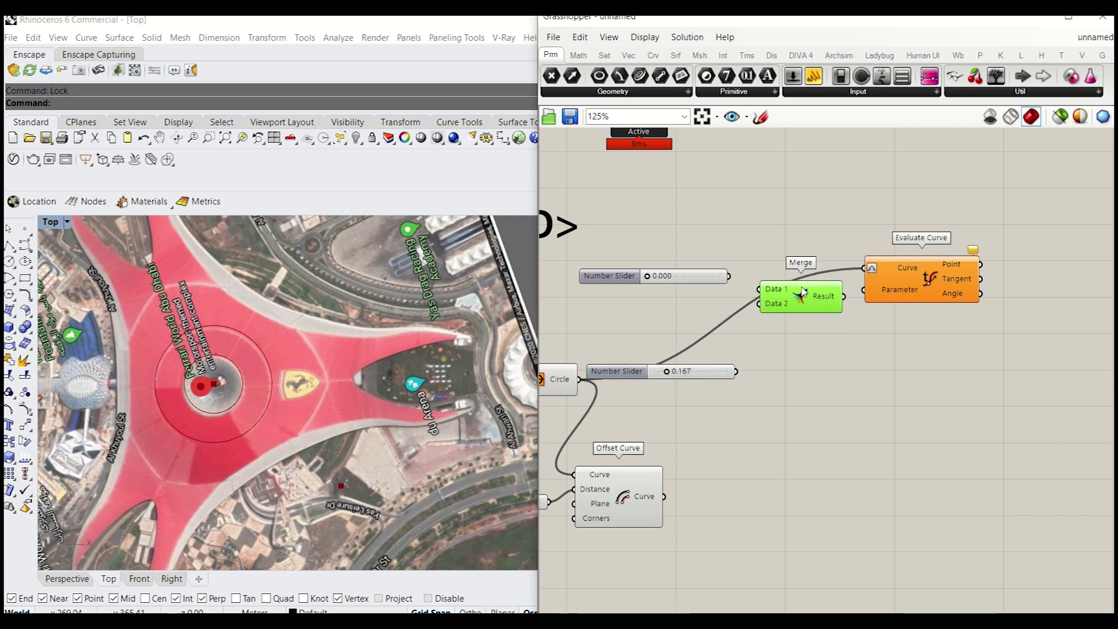
Extend the Merge component to five data inputs and place it lower, between the sliders and Evaluate Curve
scroll(795, 309, "up", 5)
left_click(792, 316)
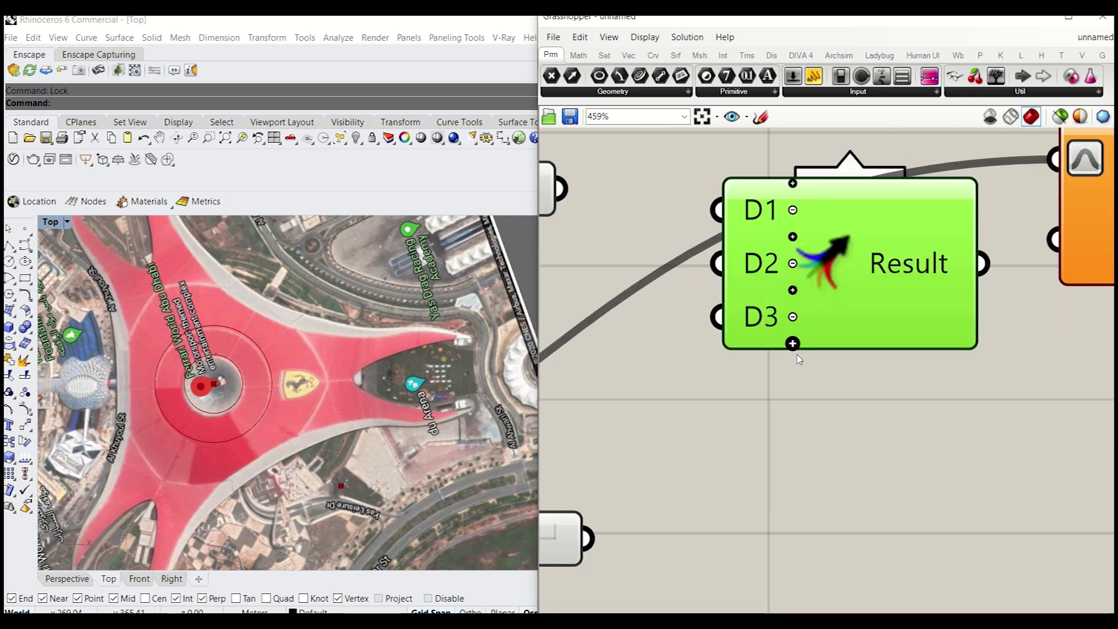
left_click(792, 343)
left_click(792, 369)
left_click(799, 410)
scroll(806, 437, "down", 3)
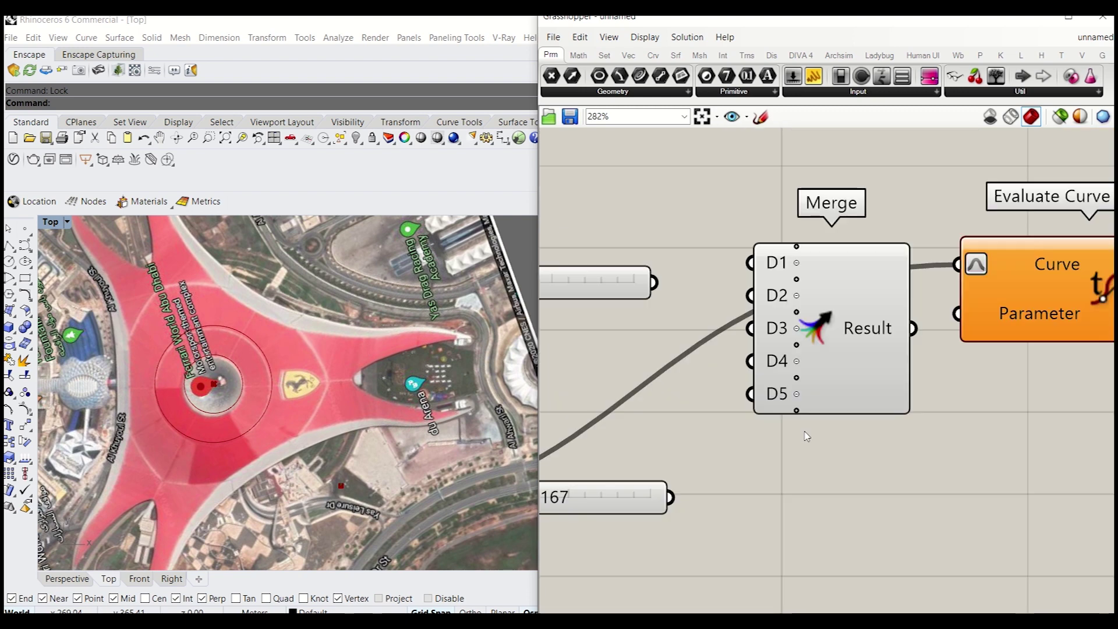
left_click_drag(844, 365, 840, 404)
Set the maximum of the 0.167 slider's numeric domain to 0.167
right_click_drag(664, 425, 841, 388)
left_click(737, 492)
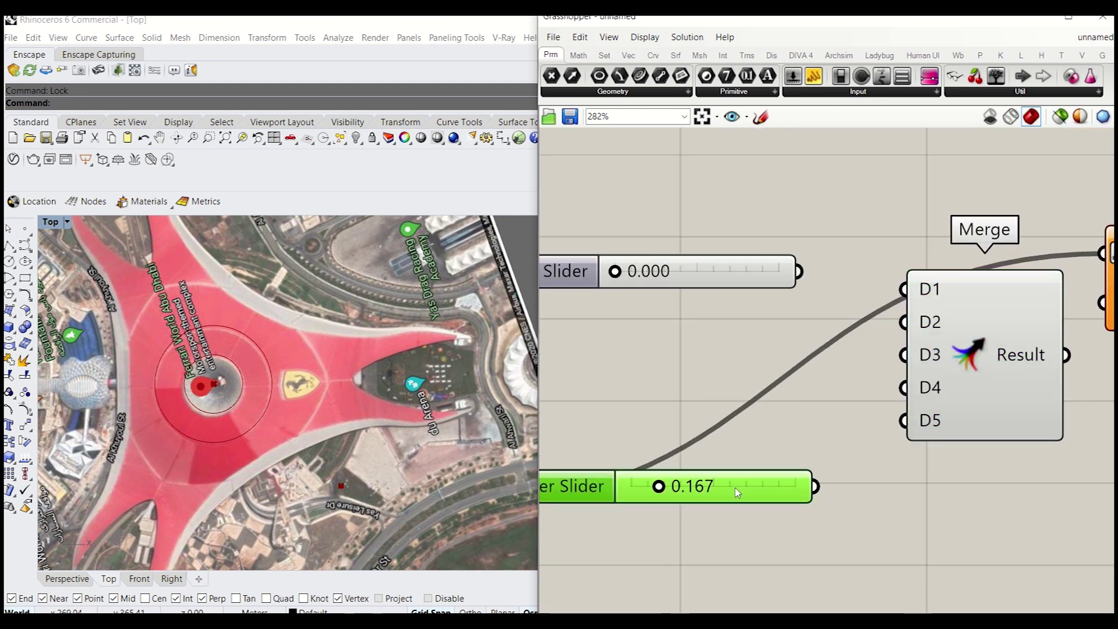
right_click_drag(737, 492, 832, 465)
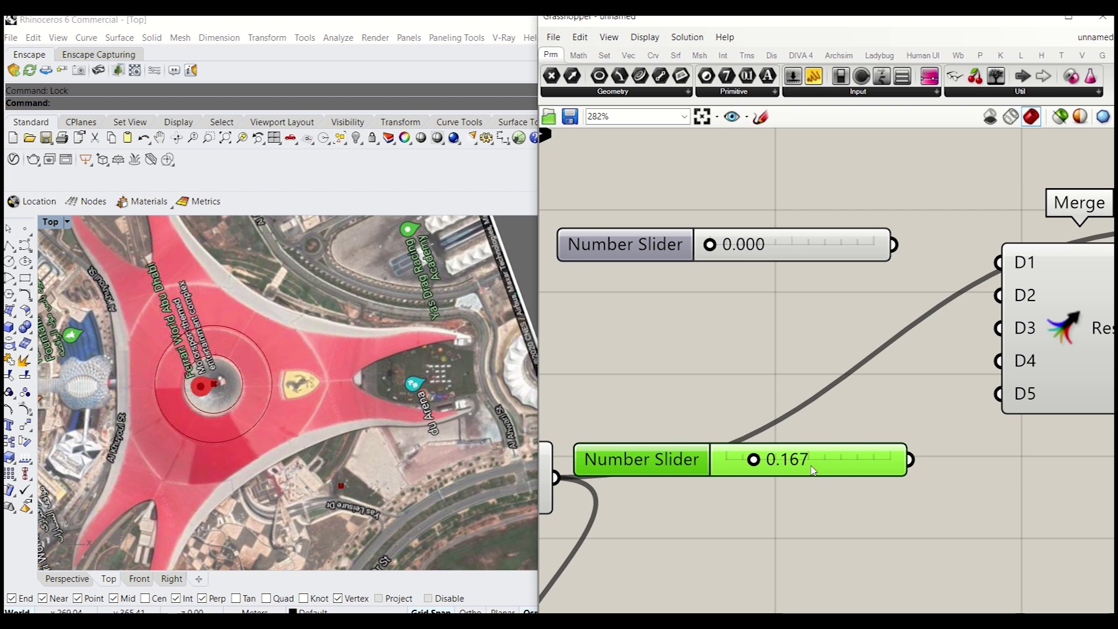
right_click(694, 464)
left_click(724, 505)
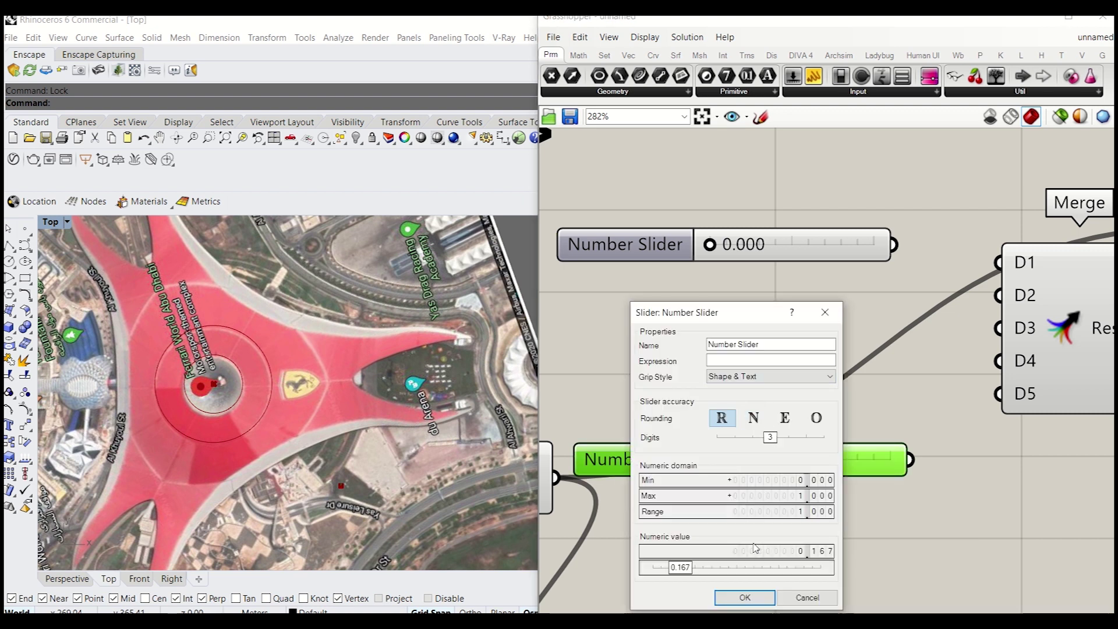
left_click(790, 499)
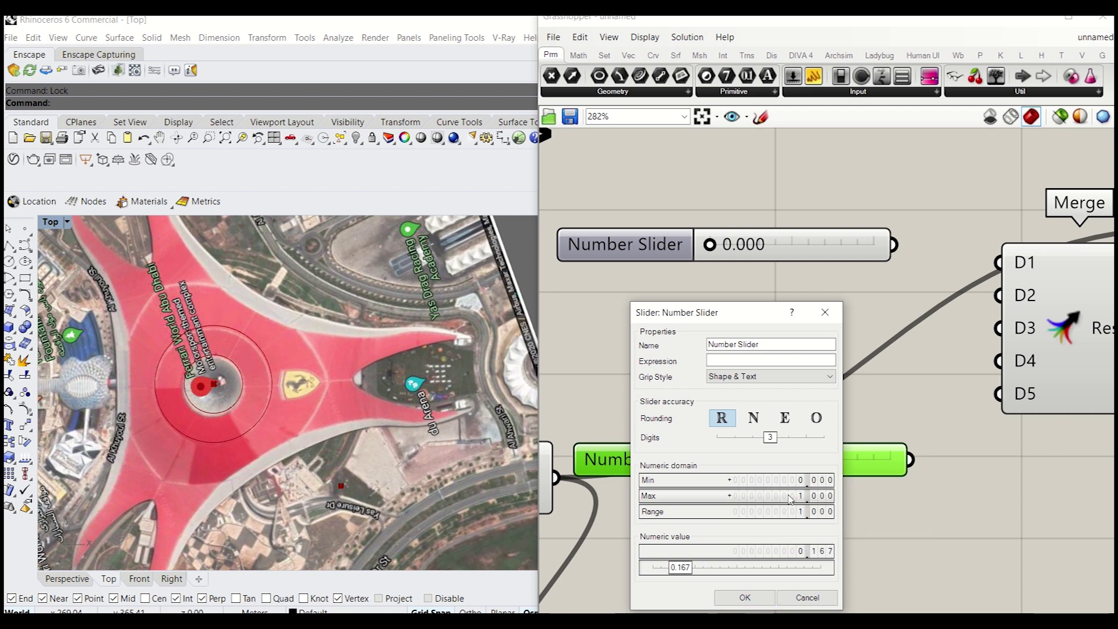
double_click(790, 499)
type("0.167")
key("Return")
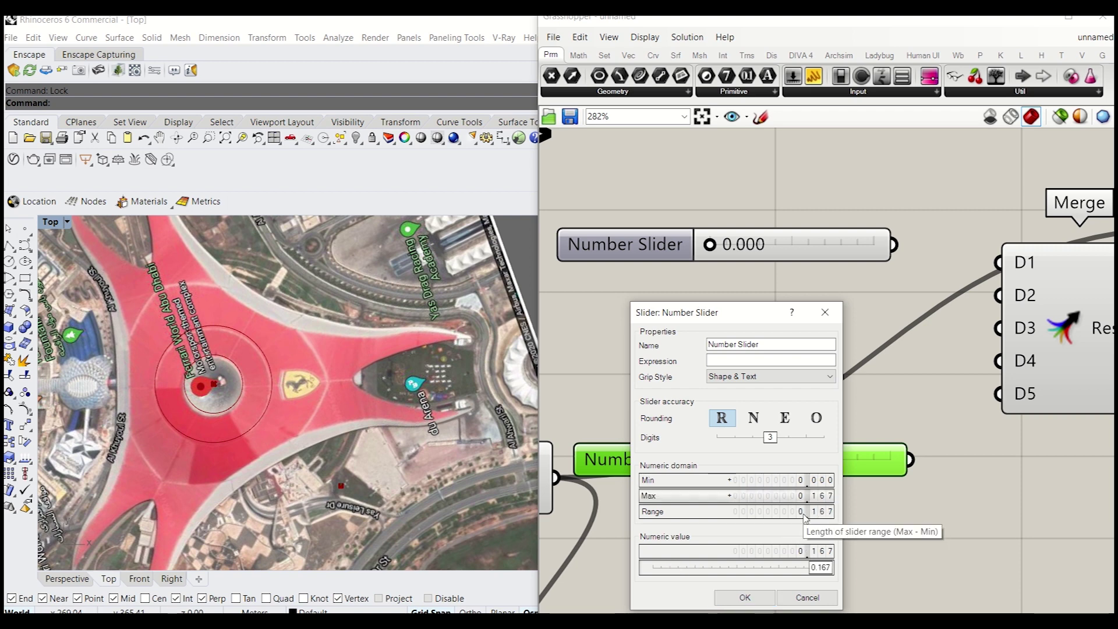
left_click(745, 597)
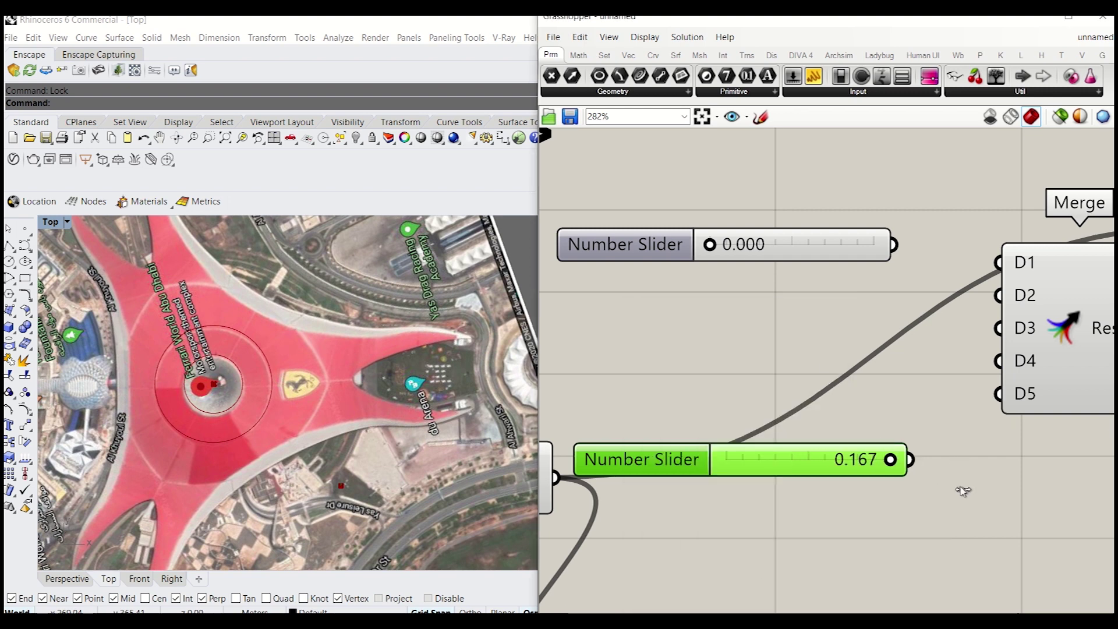
Make three copies of the 0.167 slider and stack them between the 0.000 slider and the original
left_click_drag(820, 463, 761, 402, "alt")
key("ctrl+v")
key("ctrl+v")
left_click_drag(749, 345, 759, 310)
left_click_drag(771, 364, 769, 353)
Set the three copied sliders to 0.038, 0.087 and 0.118 from top to bottom
left_click_drag(875, 310, 749, 309)
left_click_drag(881, 354, 802, 354)
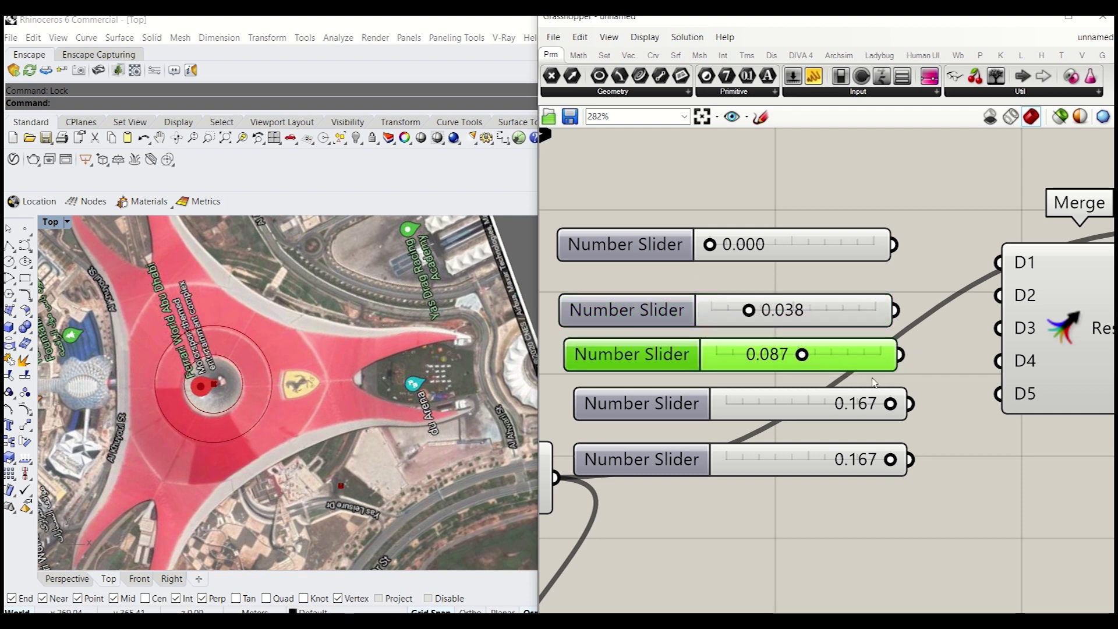
left_click_drag(889, 403, 841, 403)
Wire the five number sliders from 0.000 to 0.167 in order into Merge inputs D1 to D5
right_click_drag(713, 260, 811, 329)
left_click_drag(796, 314, 900, 331)
left_click_drag(797, 379, 900, 364)
left_click_drag(802, 424, 900, 397)
left_click_drag(812, 473, 900, 430)
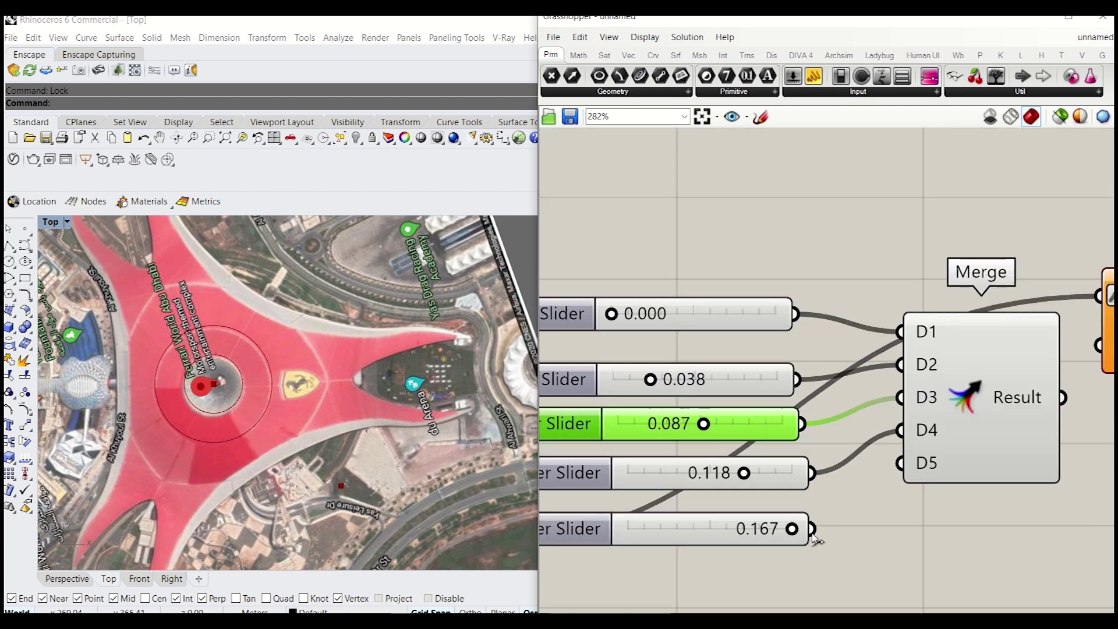
left_click_drag(811, 529, 900, 463)
Connect the Merge result to Evaluate Curve's Parameter input and check the evaluated points on the inner circle
left_click(997, 426)
left_click_drag(994, 421, 973, 411)
right_click_drag(1000, 399, 822, 373)
left_click_drag(864, 361, 920, 318)
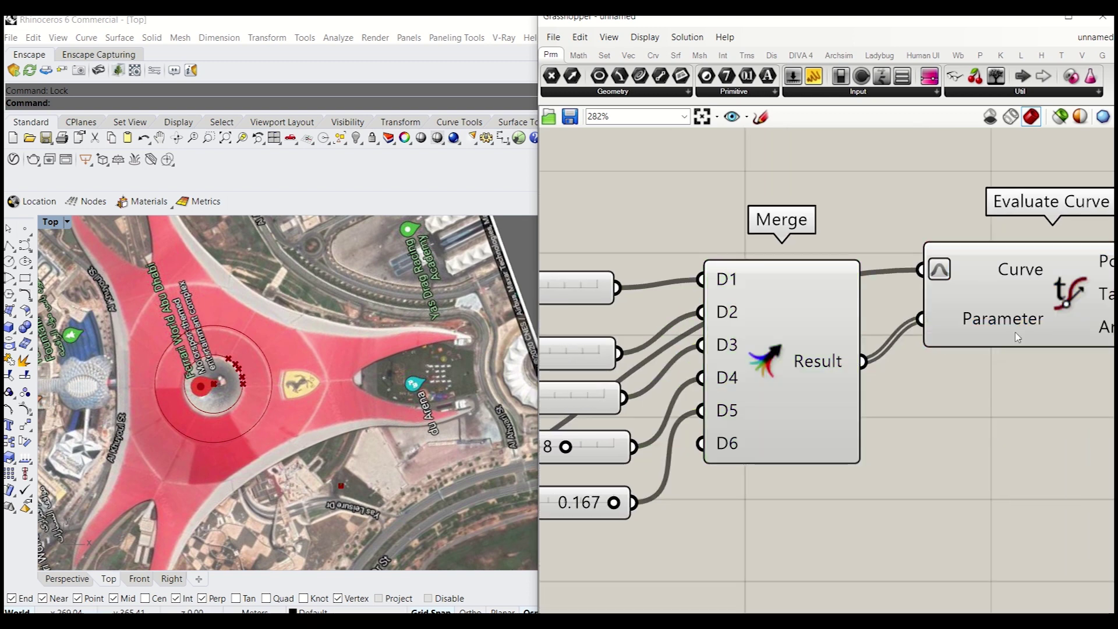
left_click_drag(989, 297, 995, 289)
scroll(285, 391, "up", 3)
scroll(285, 391, "up", 3)
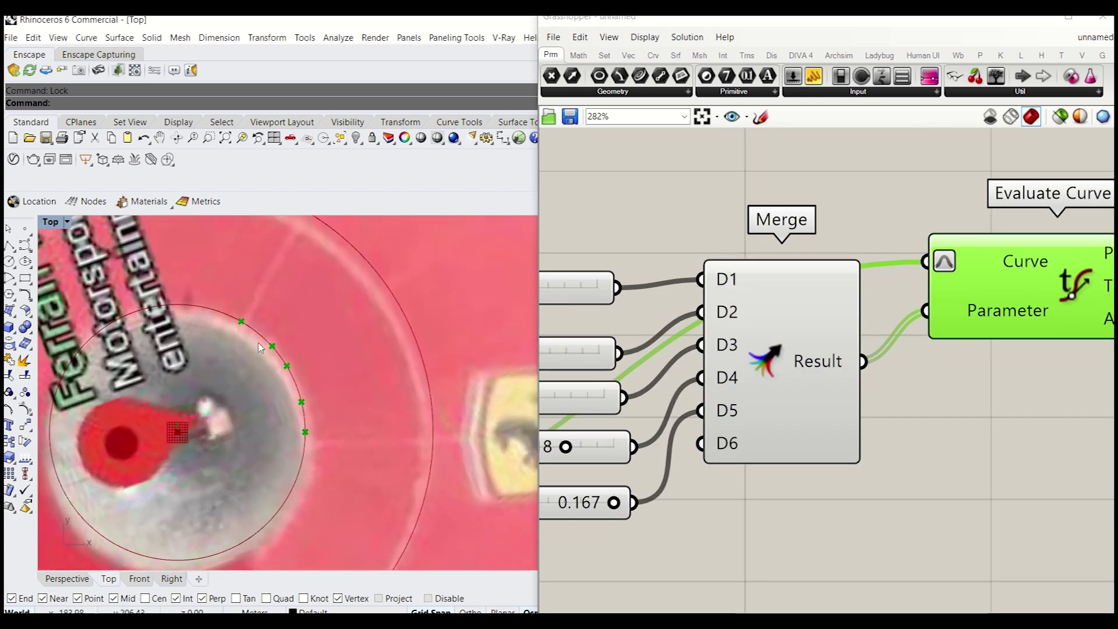
scroll(263, 350, "down", 3)
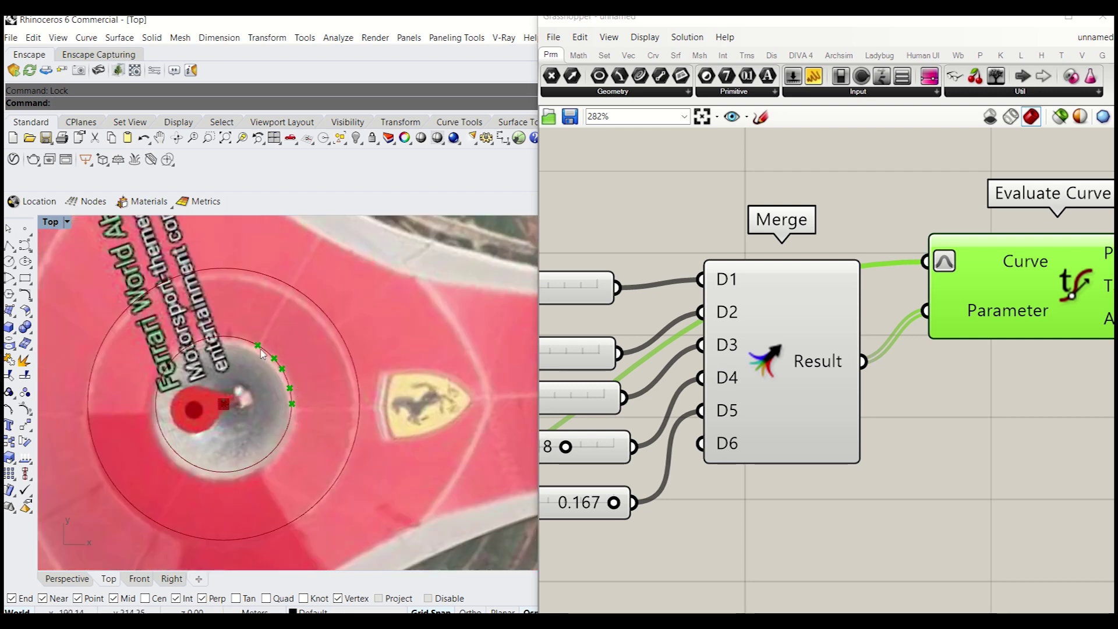
scroll(263, 356, "down", 2)
scroll(932, 390, "down", 4)
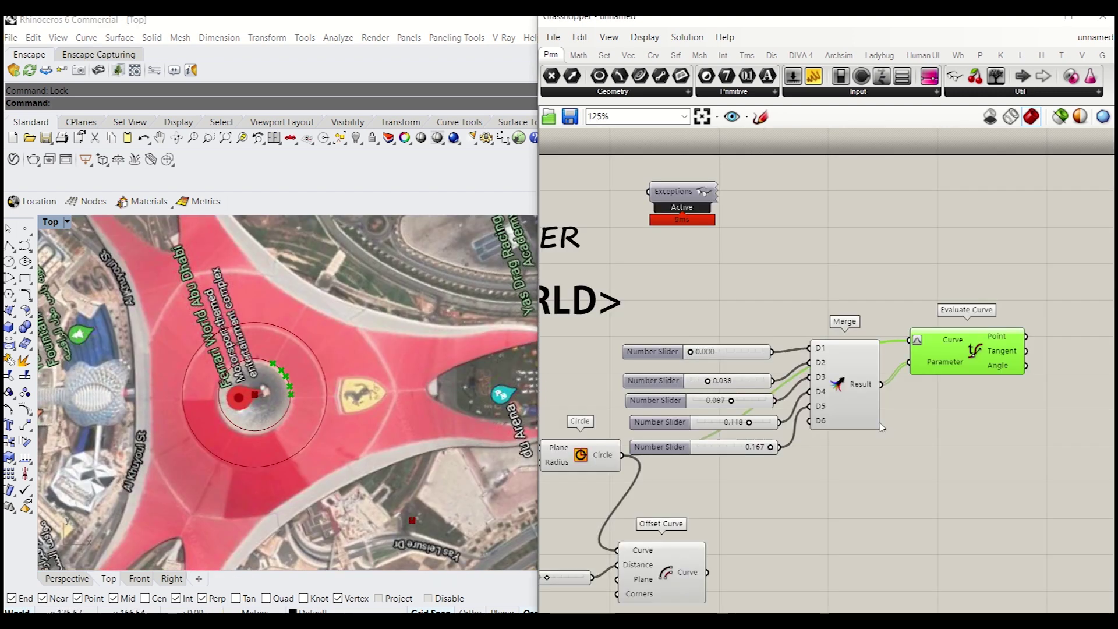
Duplicate Evaluate Curve below the original and feed its Curve input from the Offset Curve output
left_click_drag(954, 296, 968, 509)
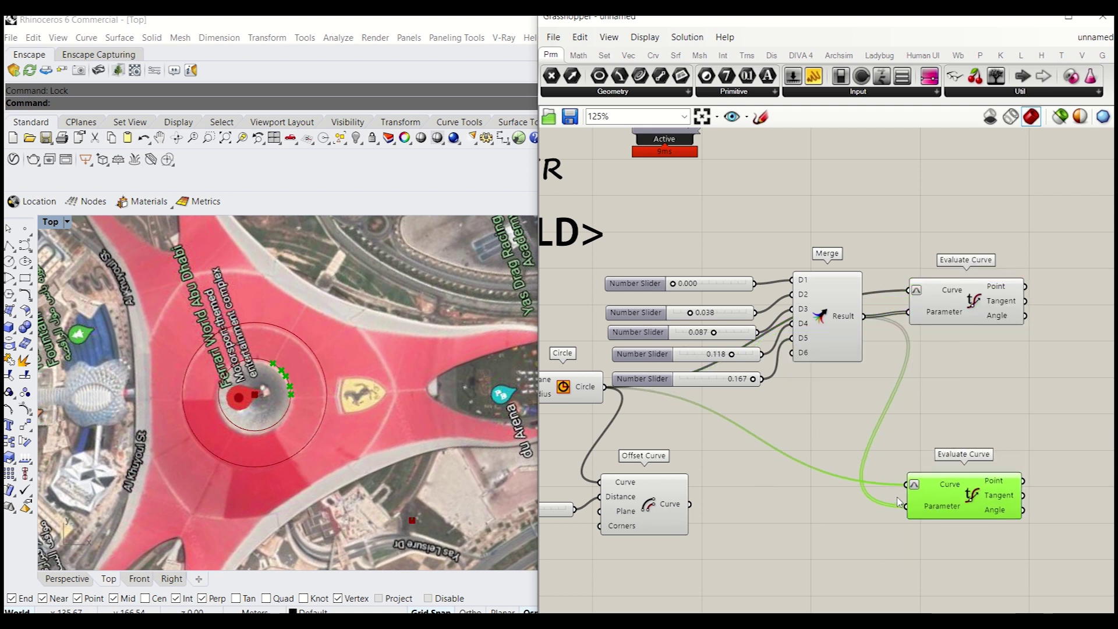
left_click_drag(904, 491, 653, 516)
left_click(736, 533)
scroll(288, 403, "up", 4)
scroll(384, 402, "down", 5)
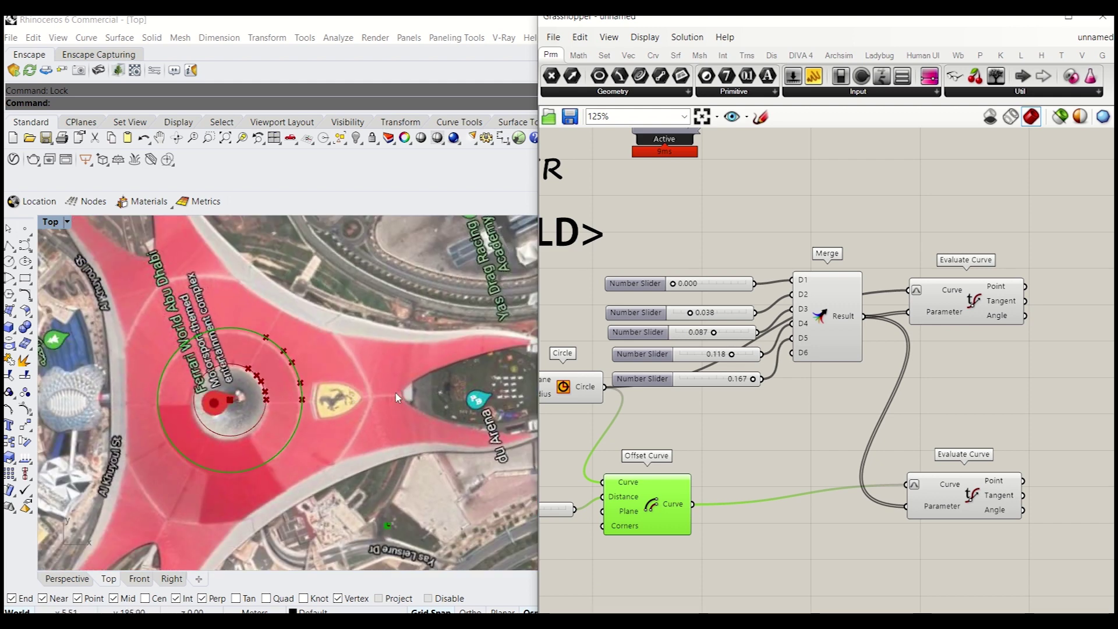
right_click_drag(406, 399, 365, 414)
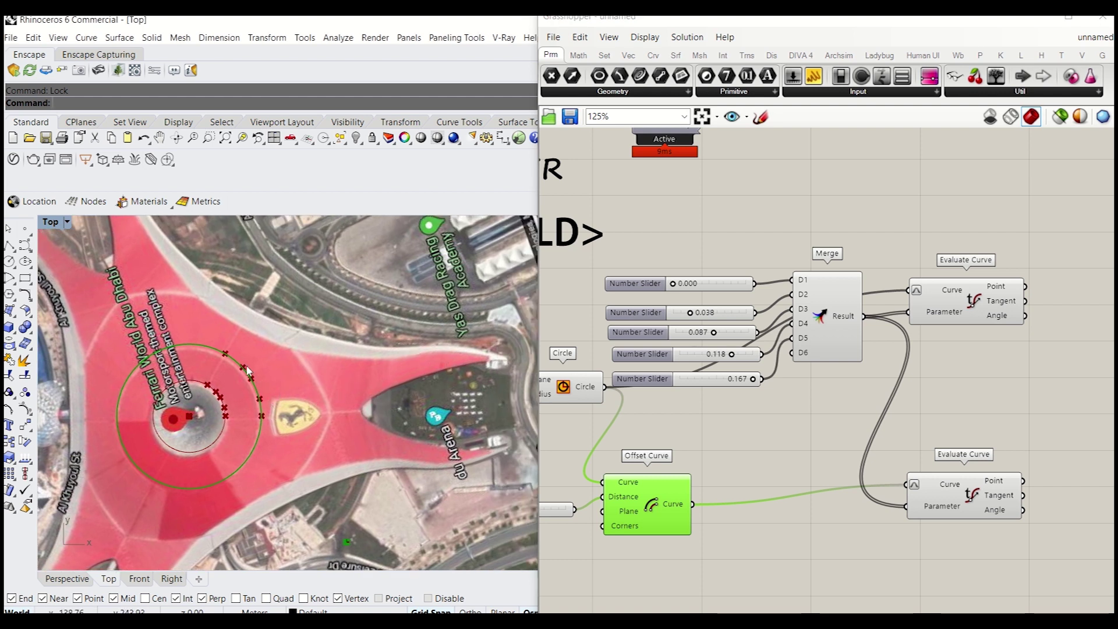
right_click_drag(735, 350, 751, 373)
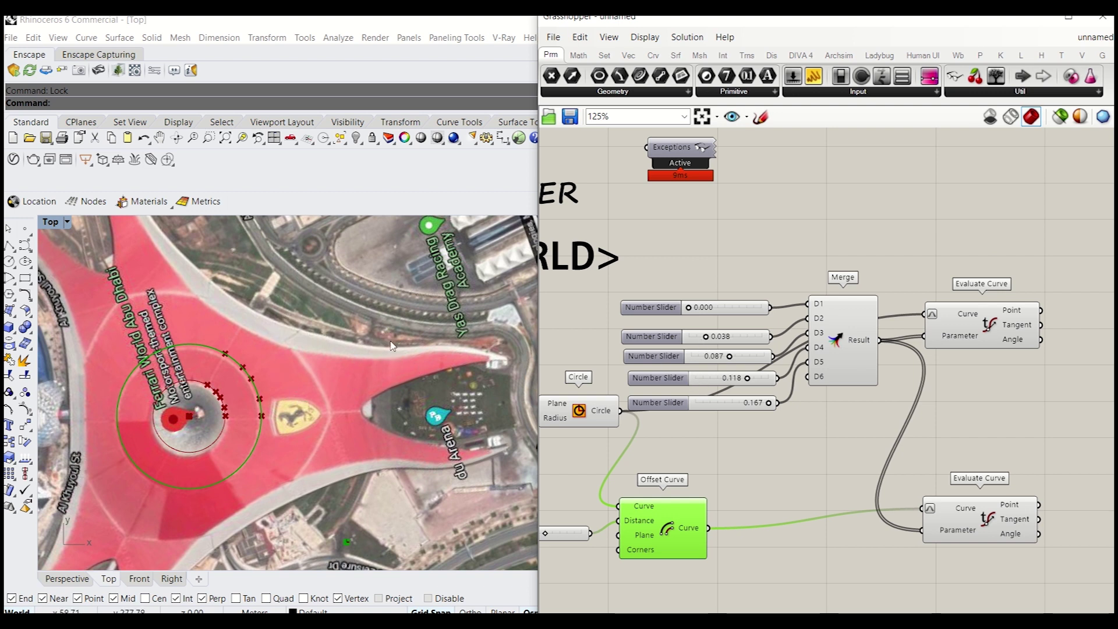
Move the sliders and Merge component up and place the first Evaluate Curve just above its copy
right_click_drag(844, 428, 768, 418)
left_click_drag(768, 418, 632, 265)
left_click_drag(808, 328, 810, 302)
right_click_drag(853, 379, 696, 360)
left_click_drag(775, 292, 778, 384)
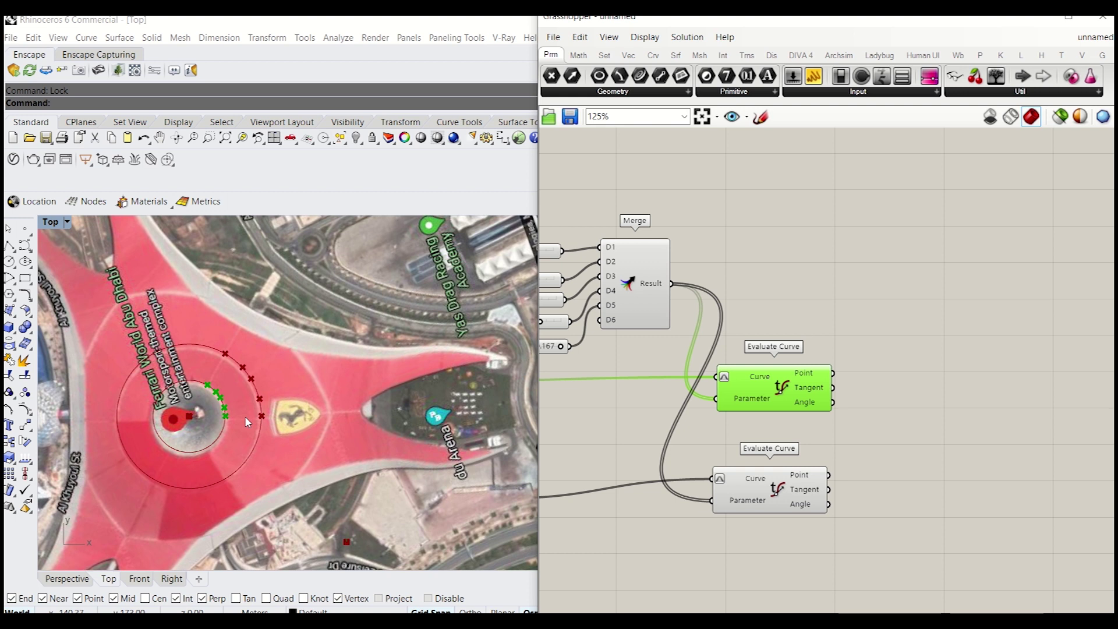
left_click(956, 432)
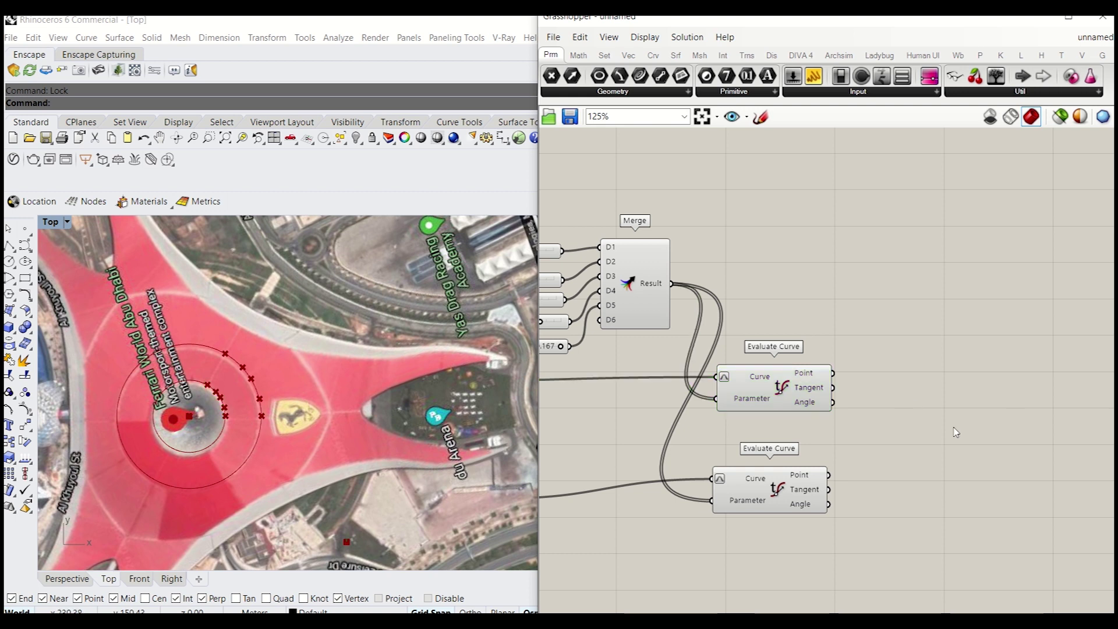
Add a Vector 2Pt component, connecting the upper Evaluate Curve's Point to Point A and the lower one's to Point B
double_click(892, 420)
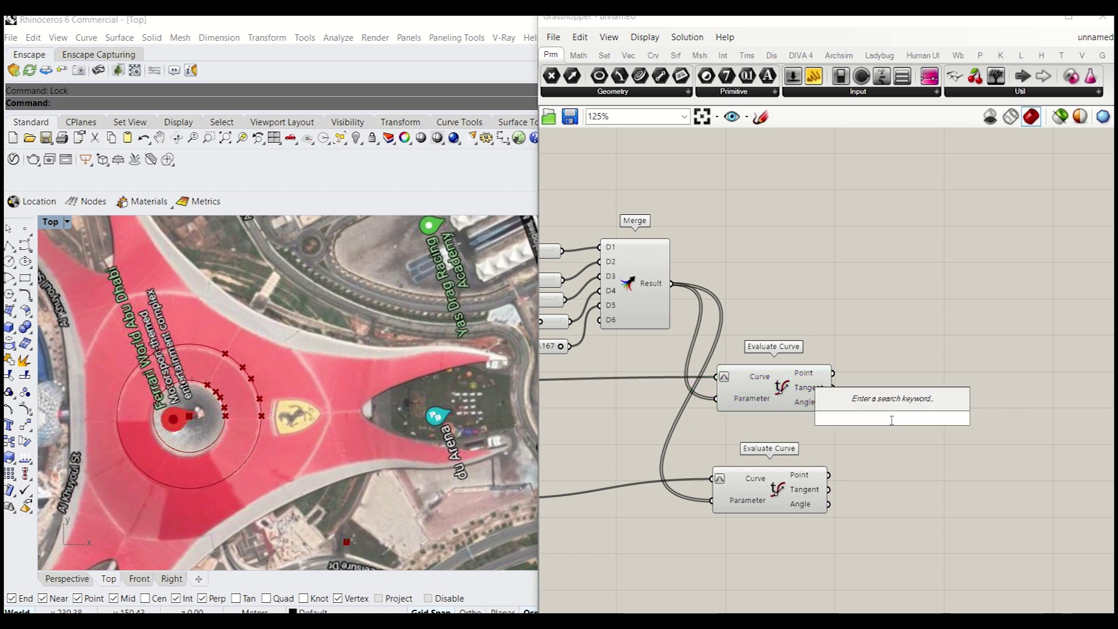
type("li")
key("BackSpace")
key("BackSpace")
type("vector")
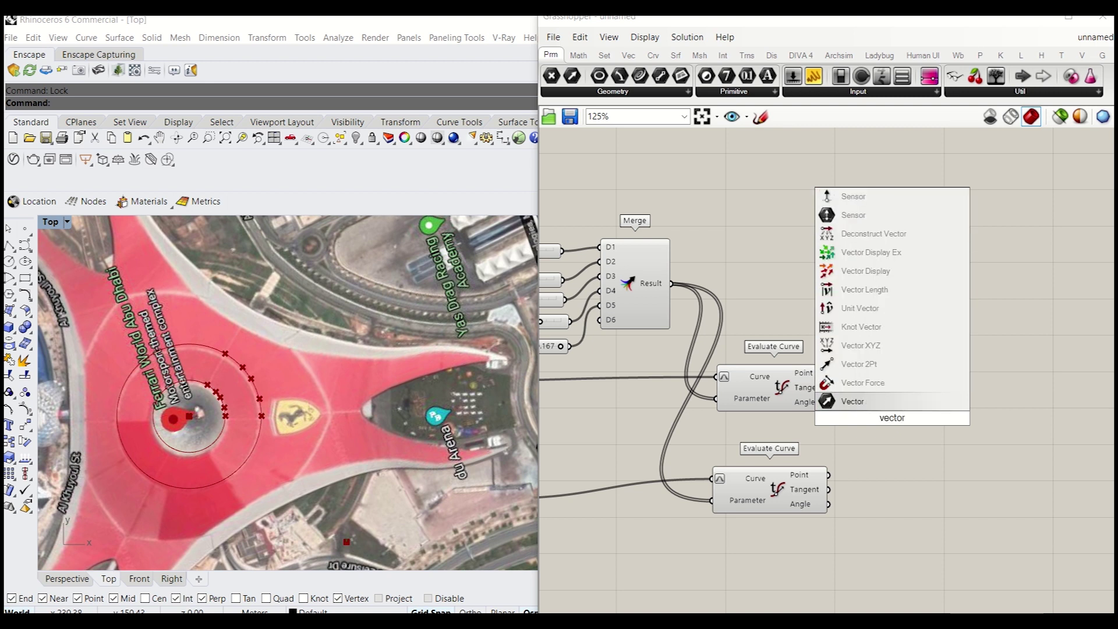
left_click(903, 365)
left_click_drag(832, 373, 866, 403)
left_click_drag(828, 475, 866, 418)
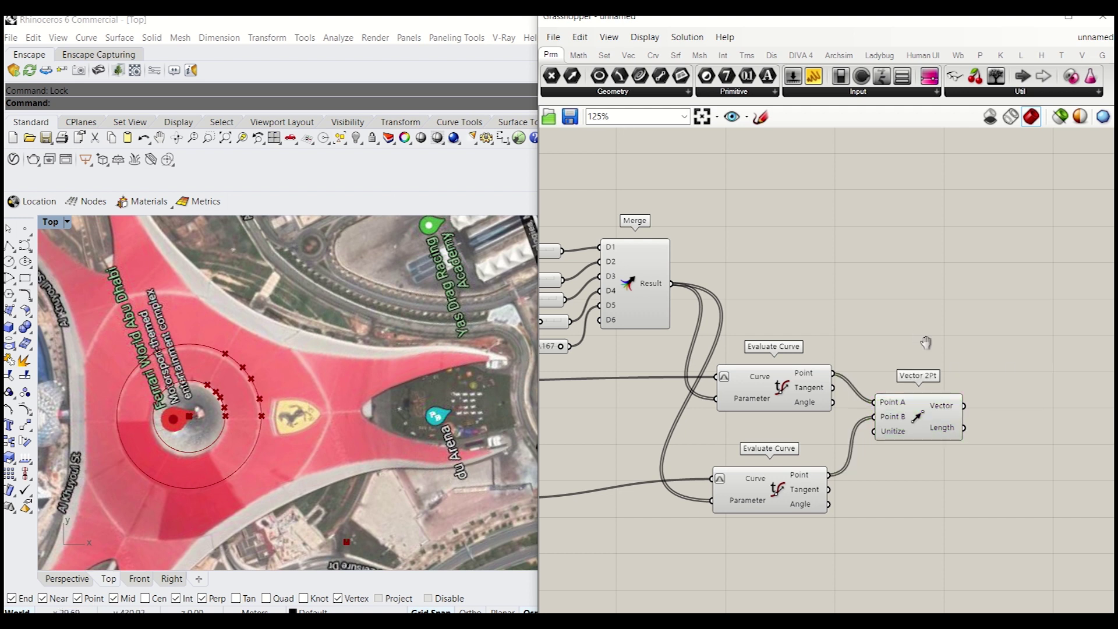
right_click_drag(920, 350, 861, 365)
left_click_drag(859, 448, 878, 432)
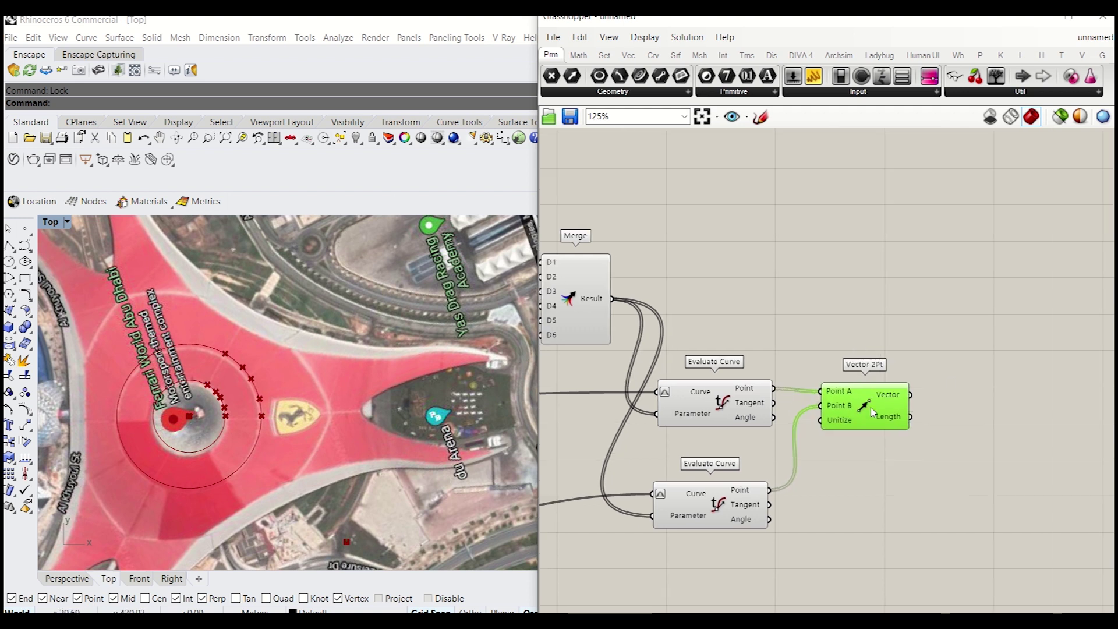
Add a Line SDL component and place it above Vector 2Pt
double_click(797, 233)
type("line")
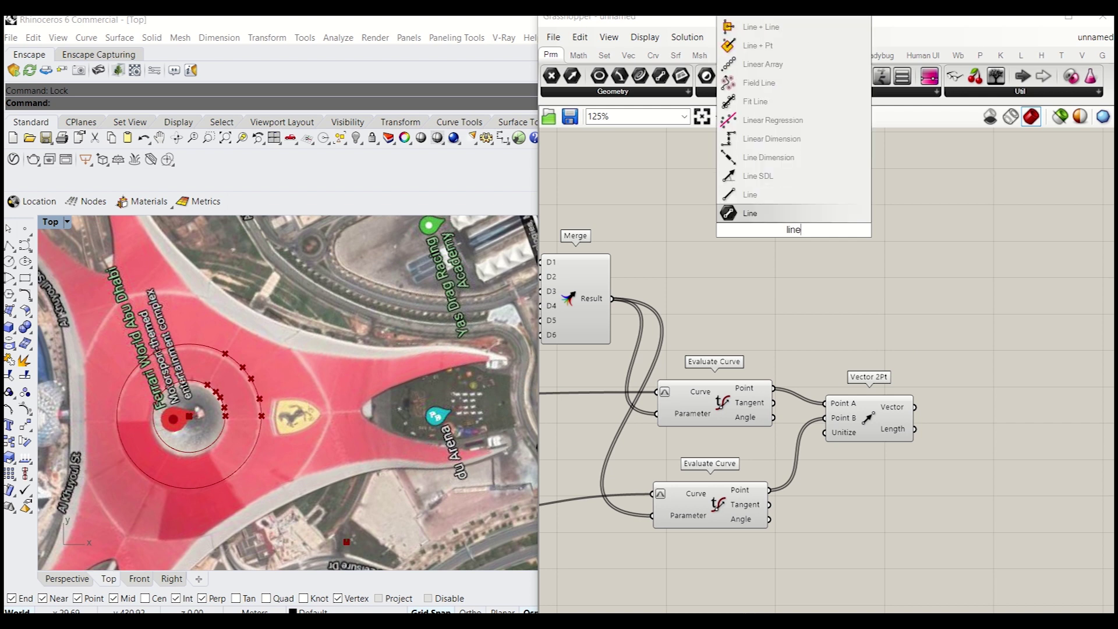
left_click(757, 176)
left_click_drag(752, 222, 847, 240)
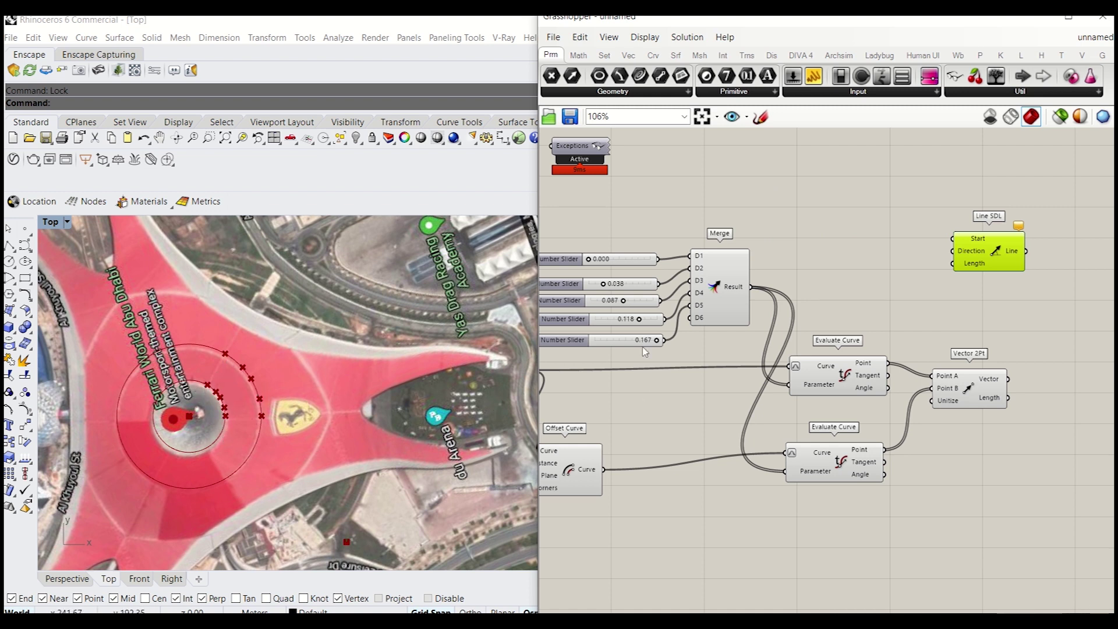
Add a List Item component between Merge and Line SDL
right_click_drag(826, 280, 784, 280)
double_click(804, 269)
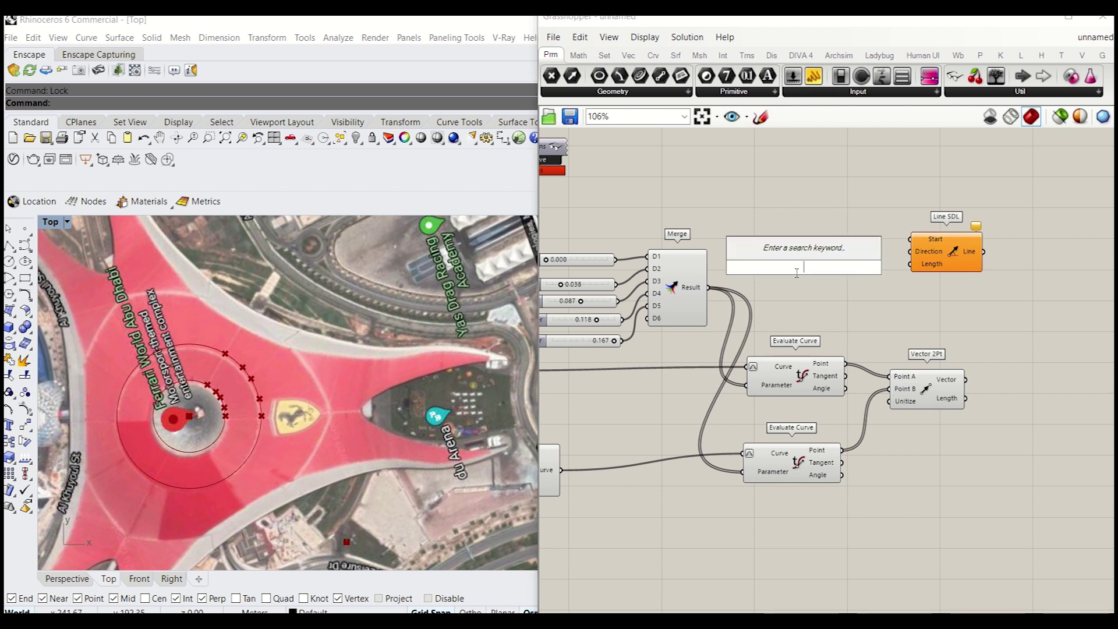
type("lite")
key("BackSpace")
key("BackSpace")
type("st")
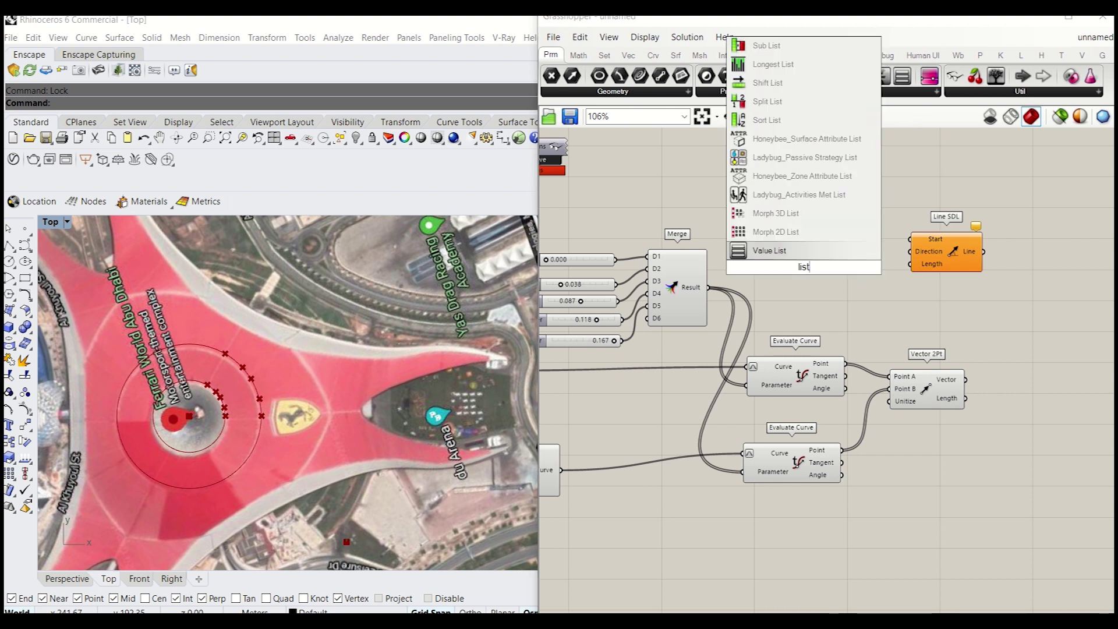
type(" item")
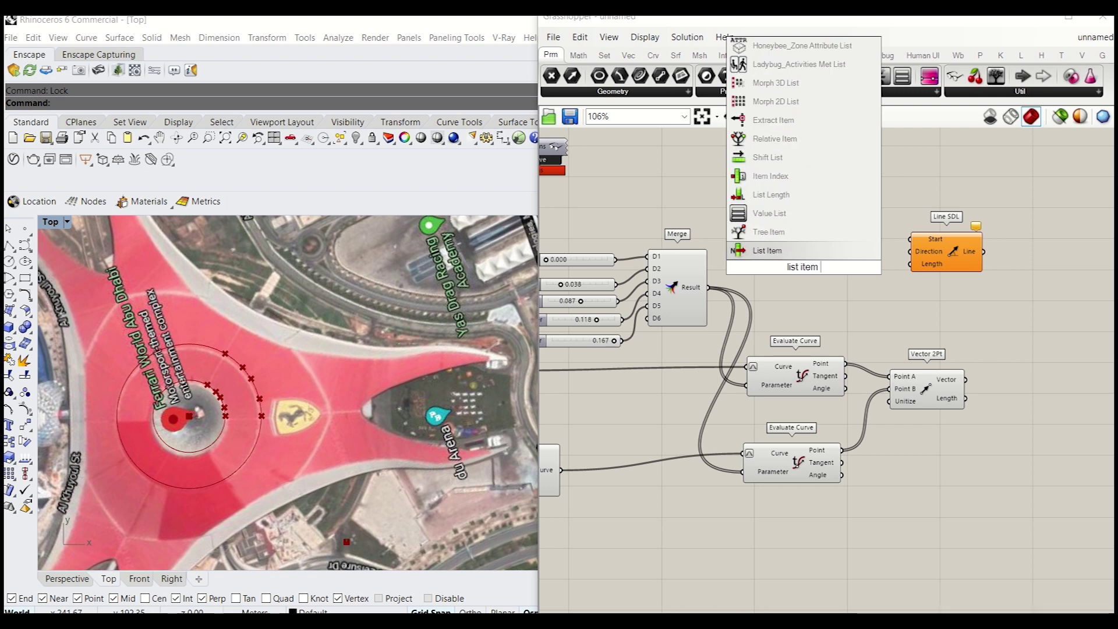
key("Return")
Move Line SDL farther from List Item and connect the upper Evaluate Curve's Point output to List Item's List input
scroll(798, 278, "up", 5)
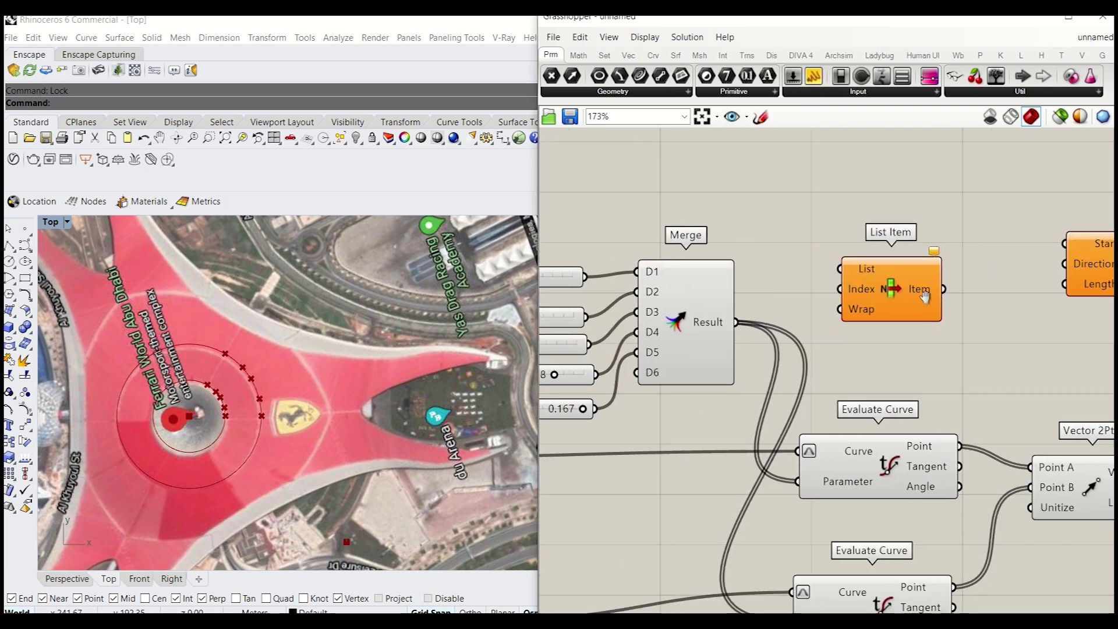
left_click(837, 275)
scroll(838, 274, "down", 8)
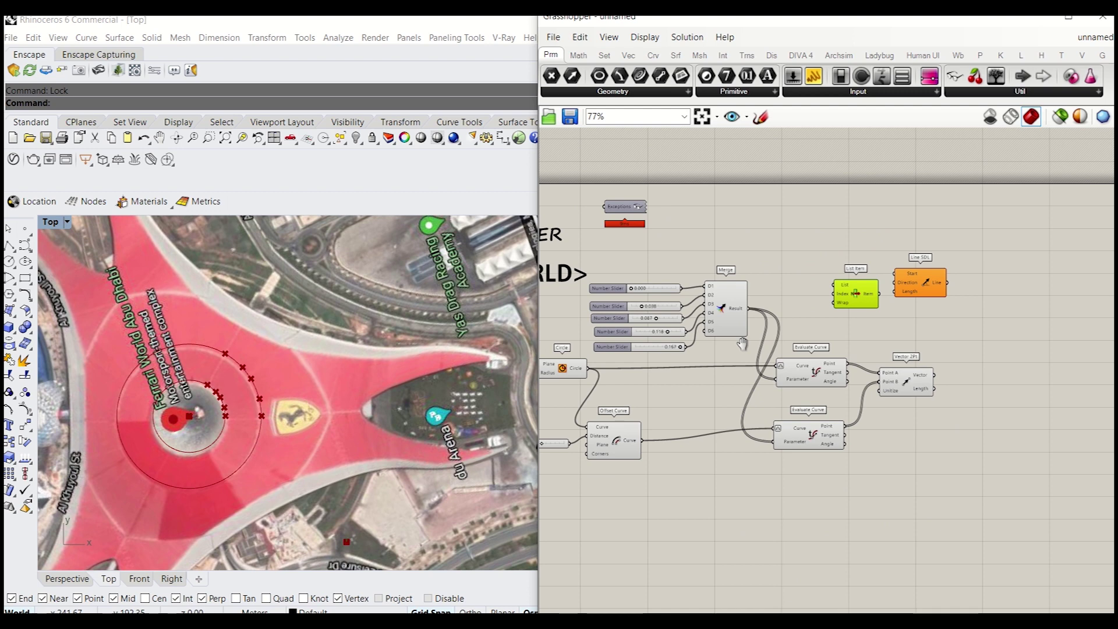
left_click_drag(758, 309, 892, 304)
left_click_drag(697, 321, 733, 333)
left_click_drag(693, 398, 743, 339)
scroll(761, 349, "up", 8)
scroll(760, 351, "down", 10)
scroll(668, 344, "up", 6)
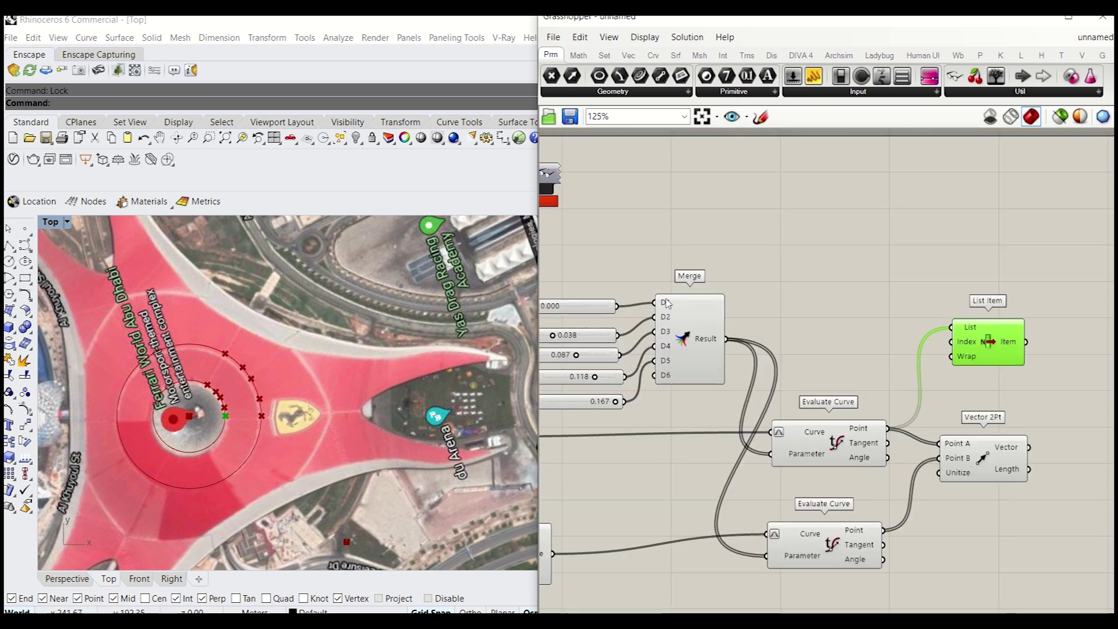
scroll(668, 302, "down", 5)
scroll(809, 347, "up", 5)
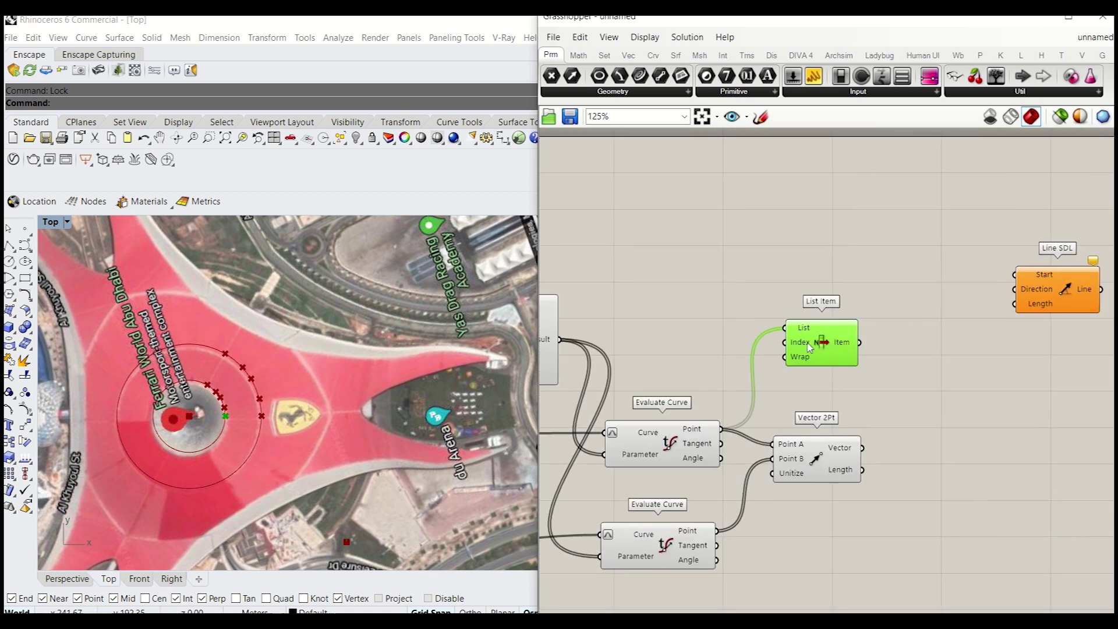
Extend List Item to five outputs, from i through +4
scroll(809, 348, "up", 5)
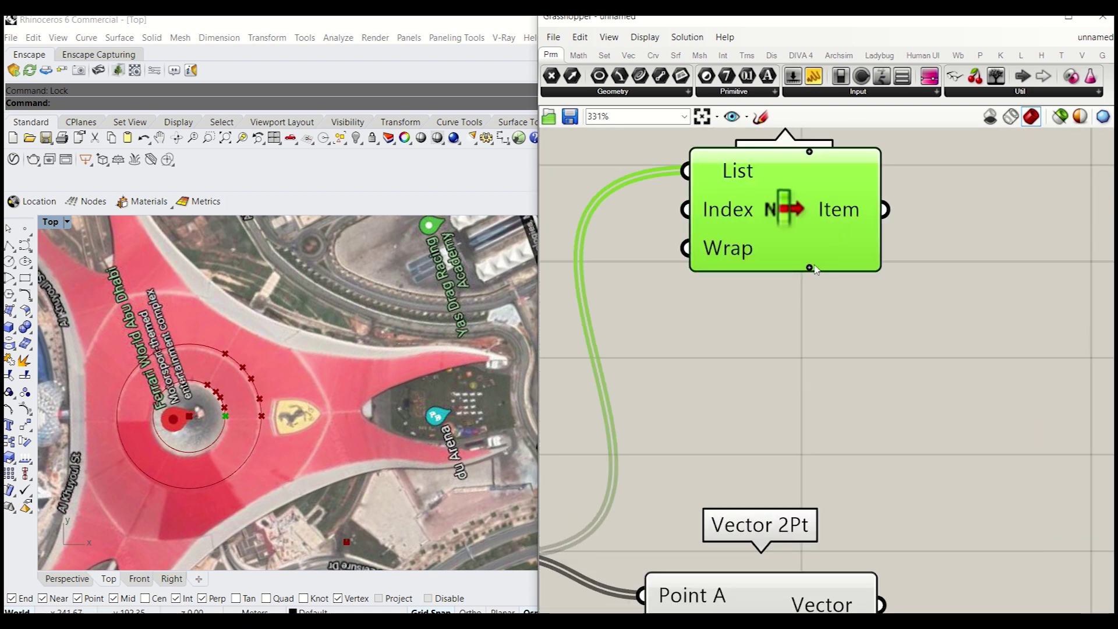
left_click(810, 267)
left_click(810, 267)
left_click(810, 267)
left_click(809, 262)
left_click(809, 267)
left_click(808, 289)
left_click(834, 352)
left_click_drag(763, 233, 746, 309)
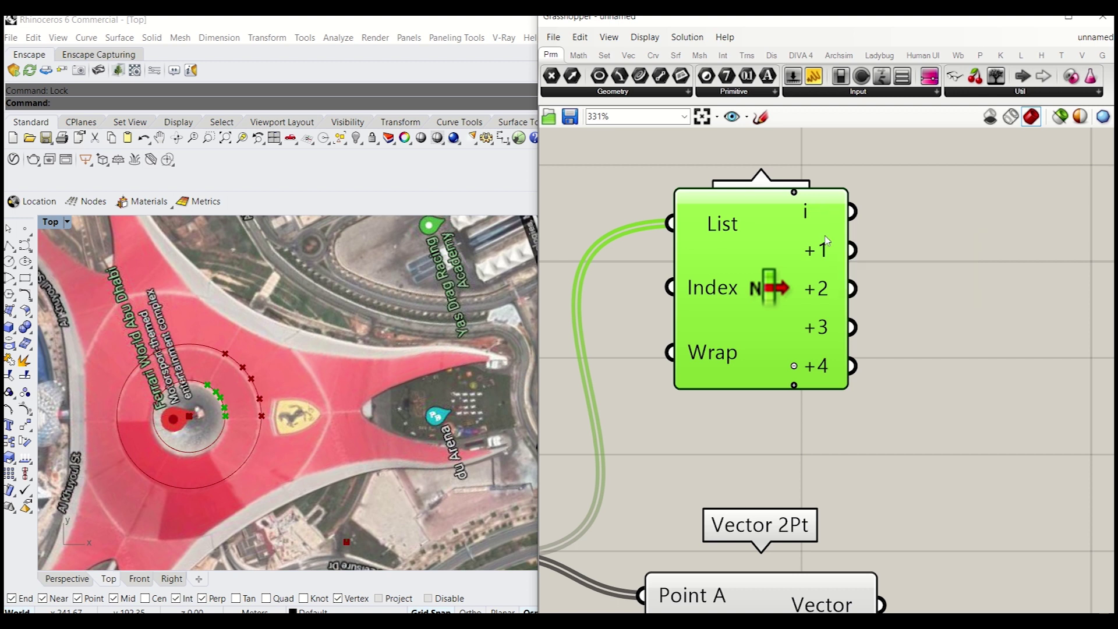
left_click_drag(790, 377, 825, 376)
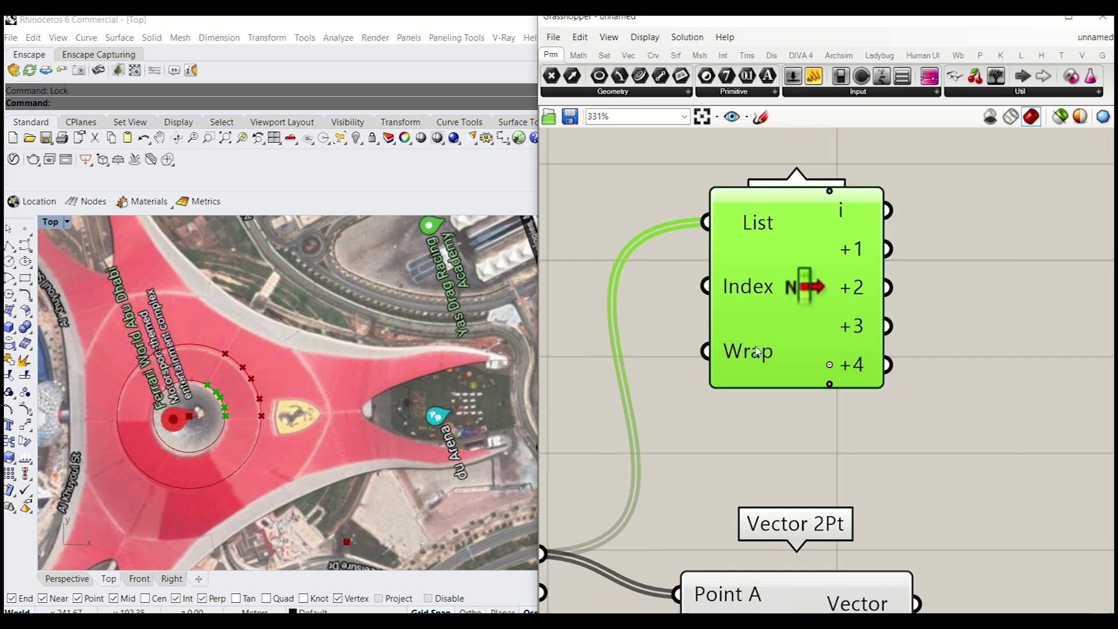
Duplicate the five-output List Item below the original and feed its List input from Vector 2Pt's Vector output
right_click_drag(1064, 218, 933, 239)
scroll(934, 239, "down", 5)
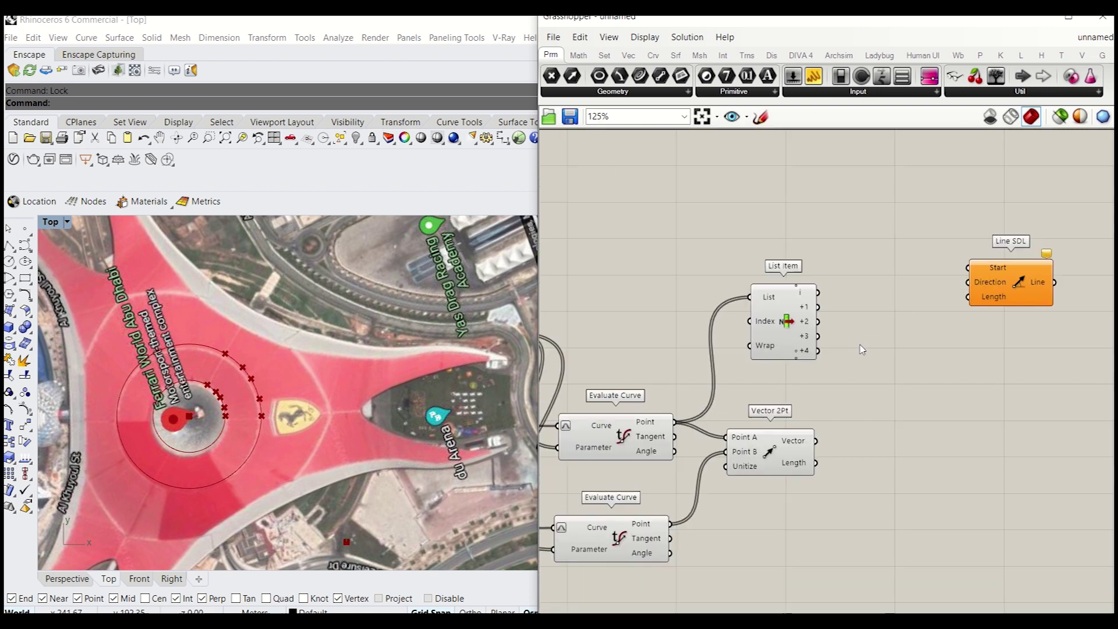
right_click_drag(931, 302, 932, 244)
left_click_drag(798, 256, 873, 257)
right_click_drag(904, 339, 879, 318)
left_click_drag(815, 240, 837, 356, "alt")
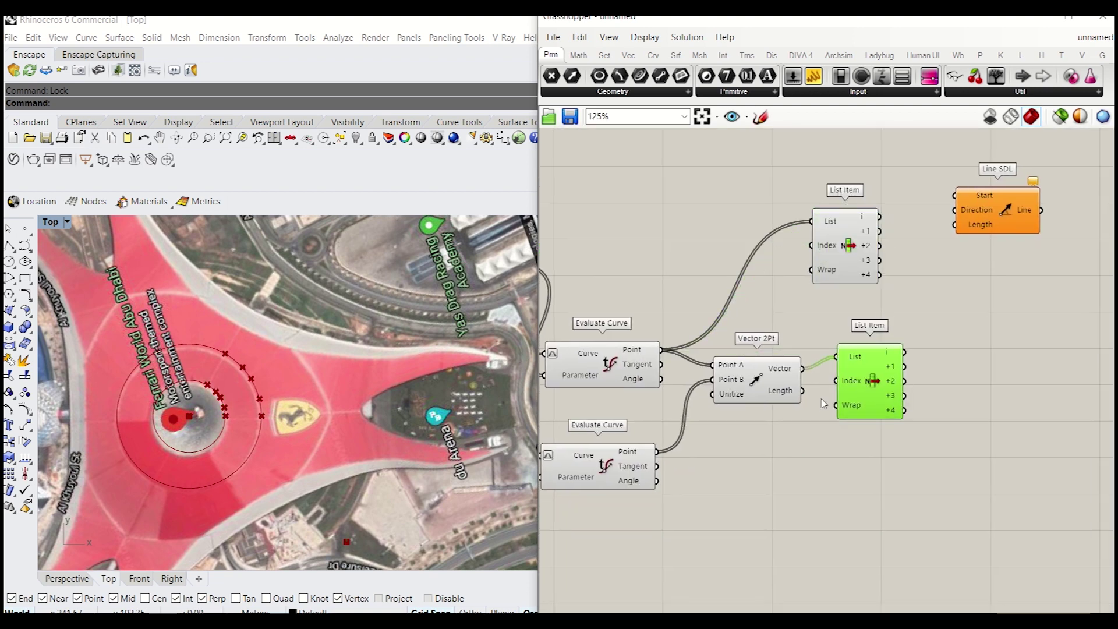
right_click_drag(868, 326, 789, 361)
left_click_drag(783, 295, 818, 289)
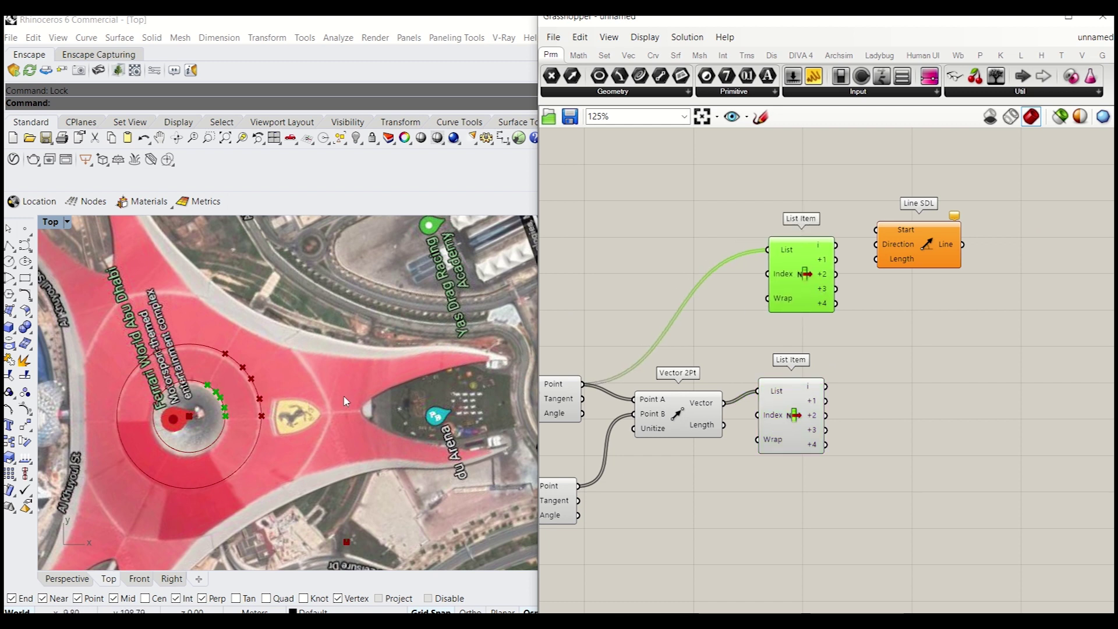
Connect output i of the upper List Item to Line SDL's Start and output i of the lower one to Direction
right_click_drag(835, 303, 766, 288)
left_click_drag(749, 253, 746, 268)
left_click(783, 265)
left_click_drag(827, 232, 803, 240)
scroll(850, 228, "down", 3)
scroll(818, 241, "up", 2)
left_click_drag(906, 243, 803, 344)
left_click_drag(943, 256, 961, 256)
Add a number slider with the value 300 below Line SDL
left_click(911, 330)
double_click(911, 331)
type("300")
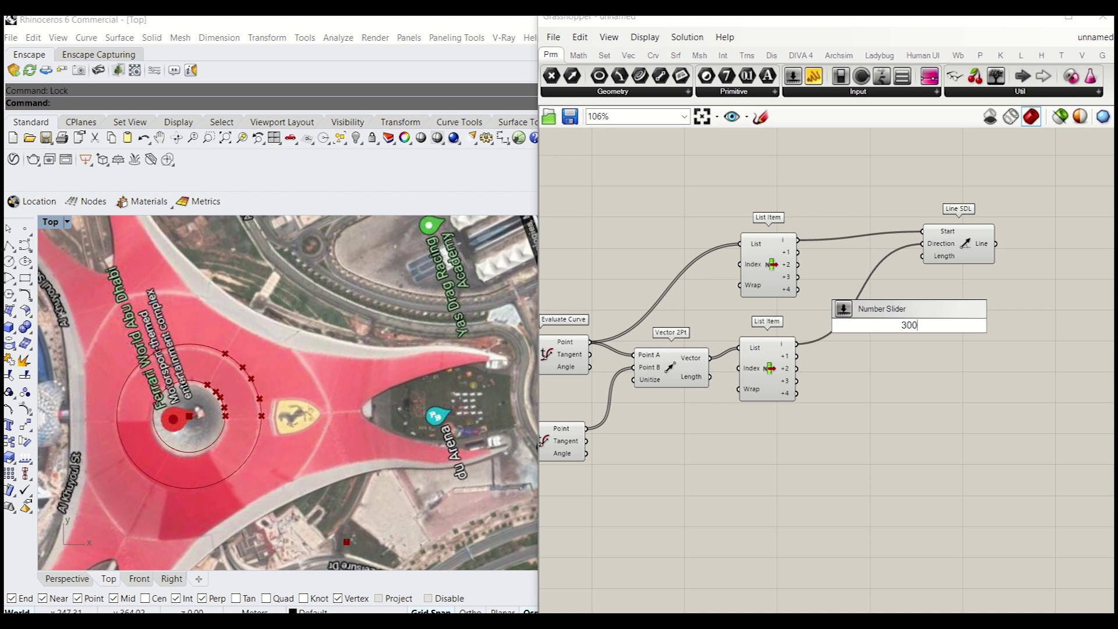
key("Return")
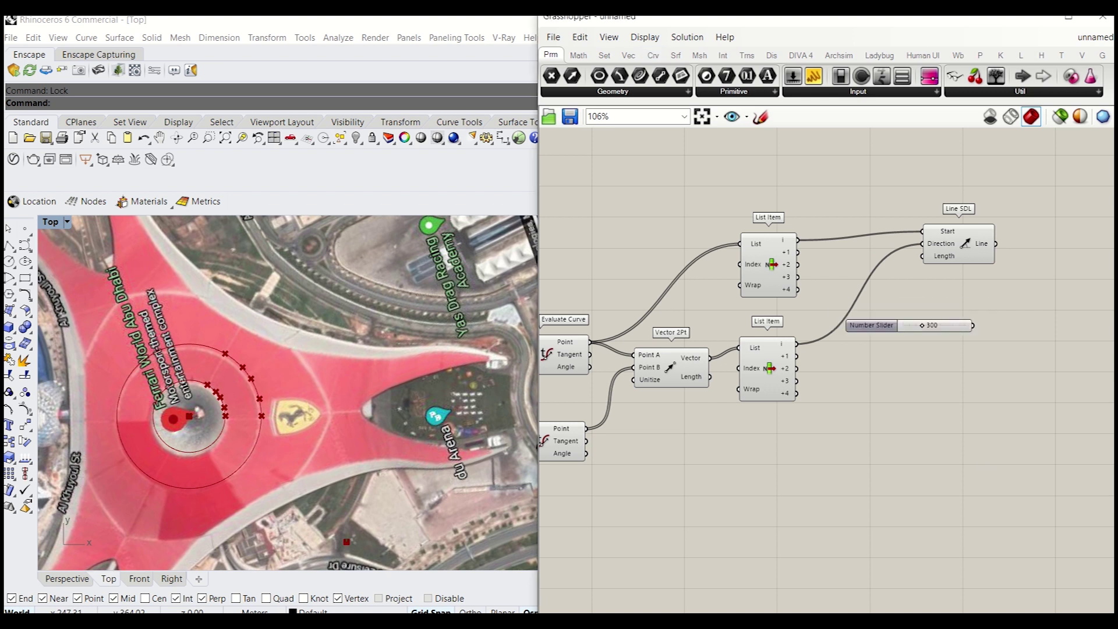
Connect the new number slider to Line SDL's Length input and set it to 191
right_click_drag(961, 254, 805, 306)
left_click(805, 307)
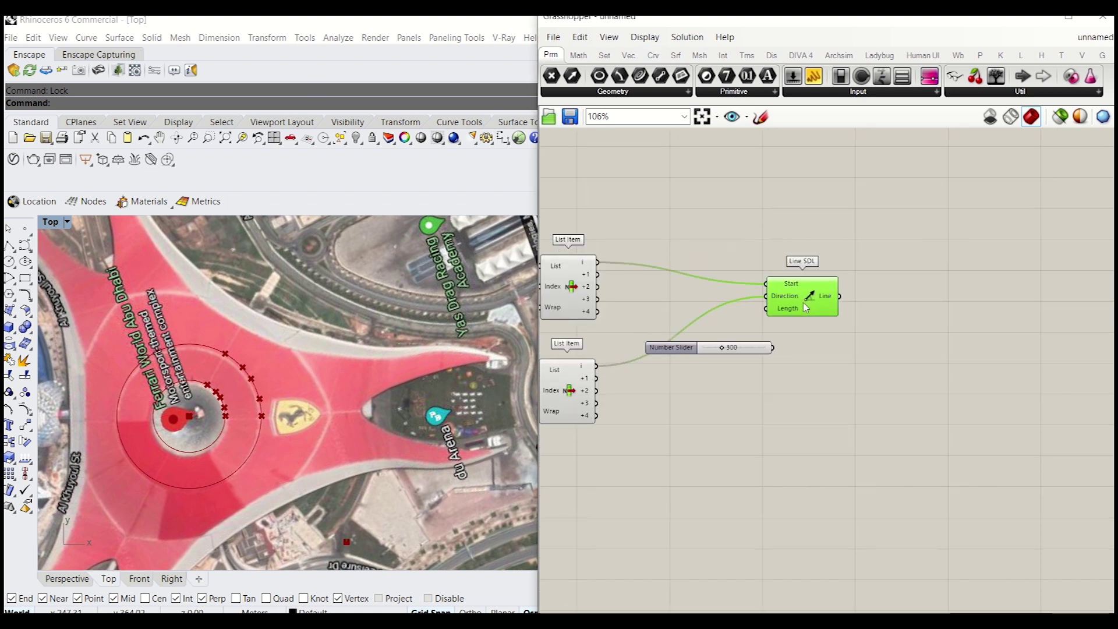
left_click_drag(773, 348, 823, 301)
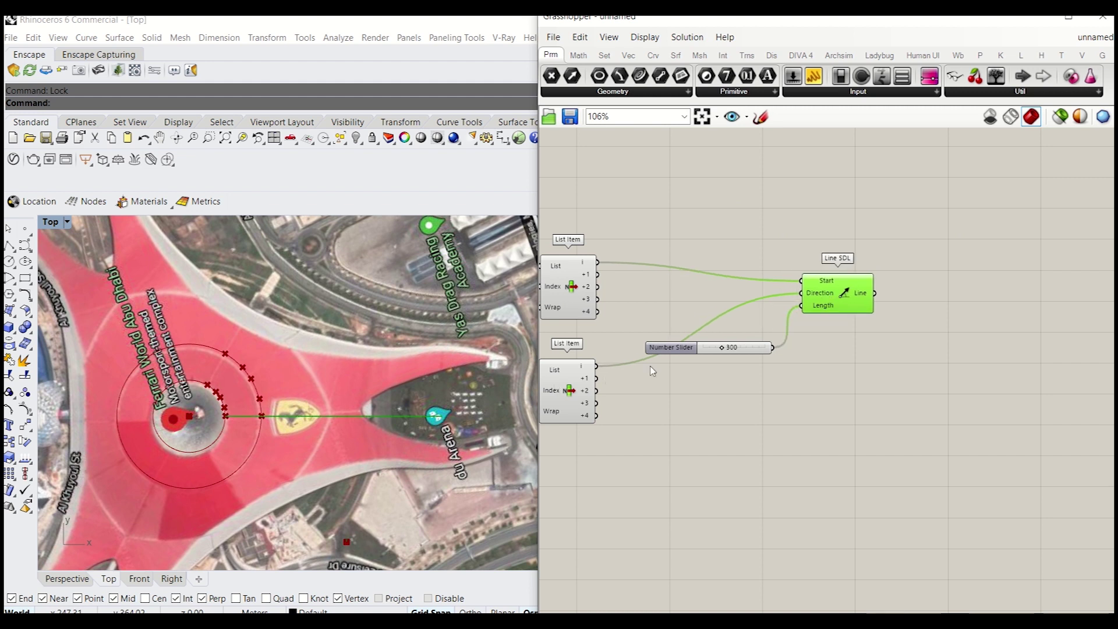
left_click_drag(740, 348, 706, 322)
scroll(722, 320, "up", 3)
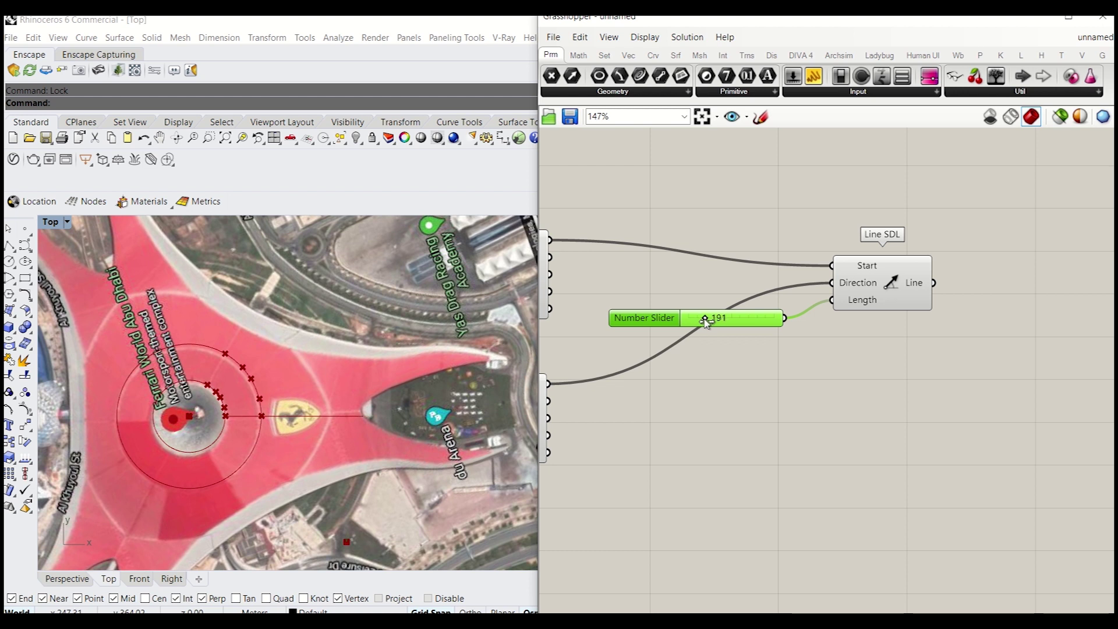
Unlock the satellite map and rotate it slightly about the circles' centre so its arm aligns with the horizontal radial line
left_click(325, 424)
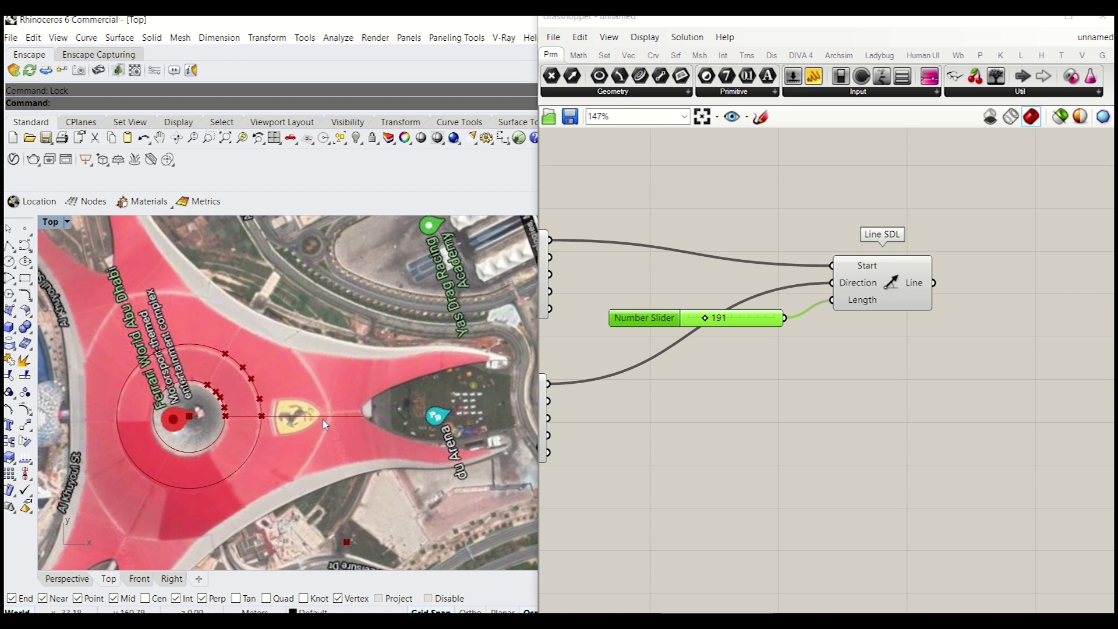
key("Return")
left_click(328, 463)
type("Ro")
key("Return")
scroll(183, 416, "up", 6)
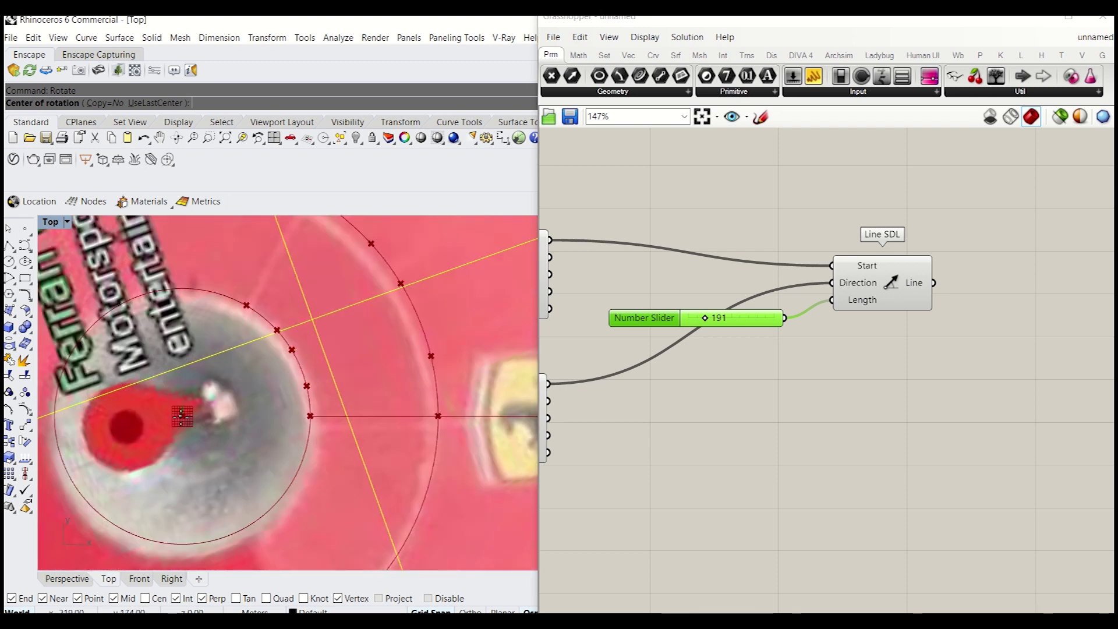
scroll(182, 415, "up", 2)
left_click(181, 412)
scroll(182, 413, "down", 5)
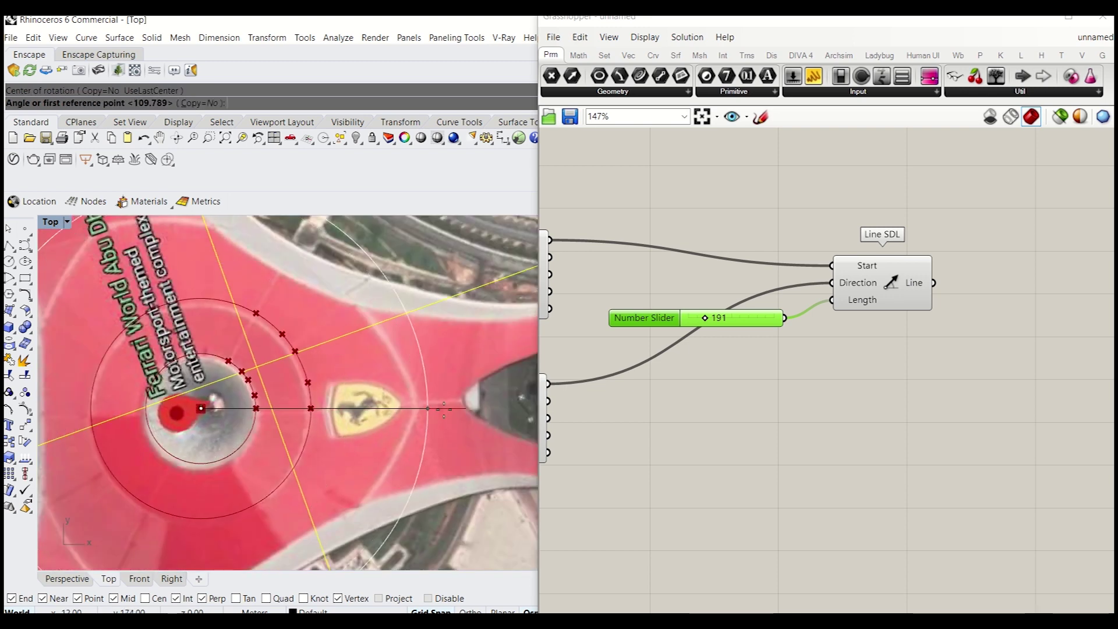
scroll(443, 384, "up", 6)
left_click(442, 382)
scroll(451, 385, "down", 3)
left_click(449, 379)
scroll(389, 407, "down", 5)
scroll(389, 408, "up", 3)
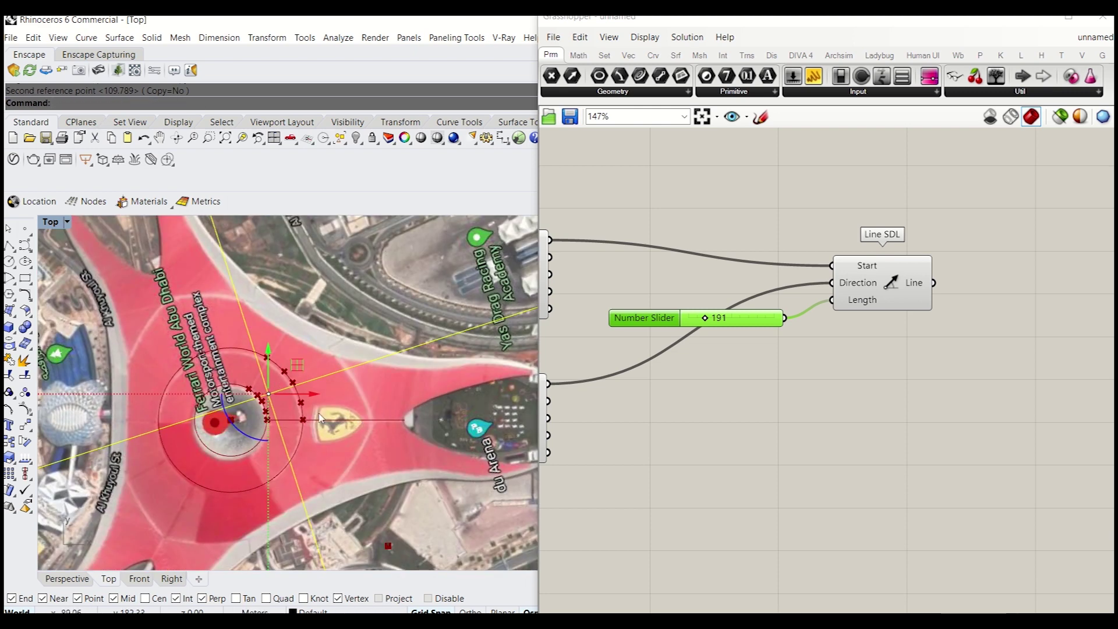
scroll(359, 425, "up", 2)
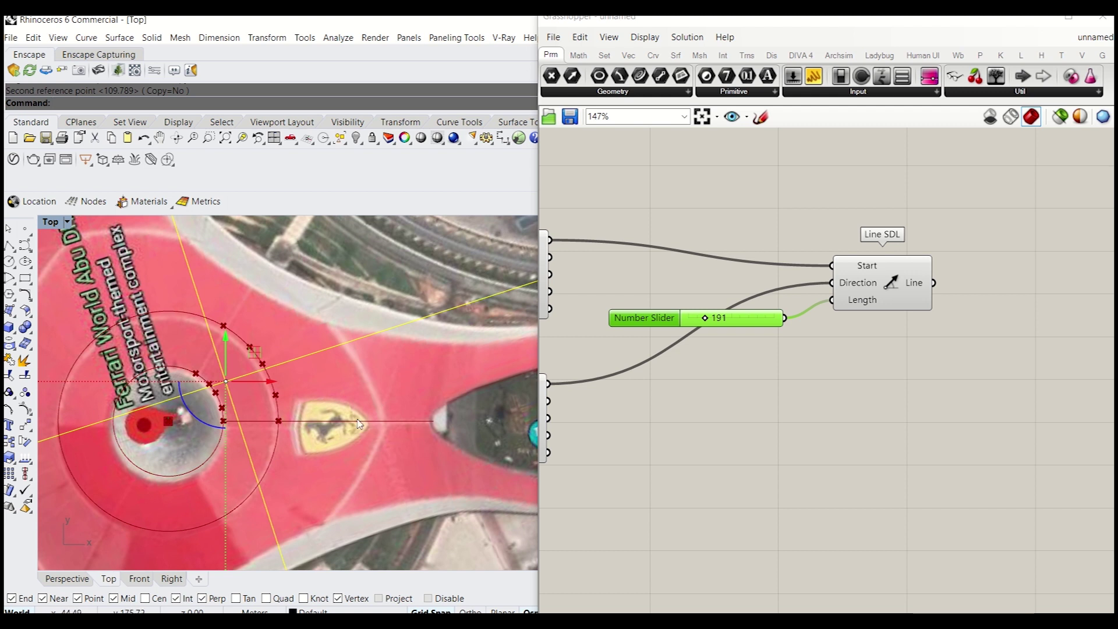
Shift the Line SDL component slightly on the canvas and lock the rotated satellite map in Rhino
left_click_drag(886, 304, 893, 283)
left_click(939, 333)
right_click_drag(1063, 269, 964, 301)
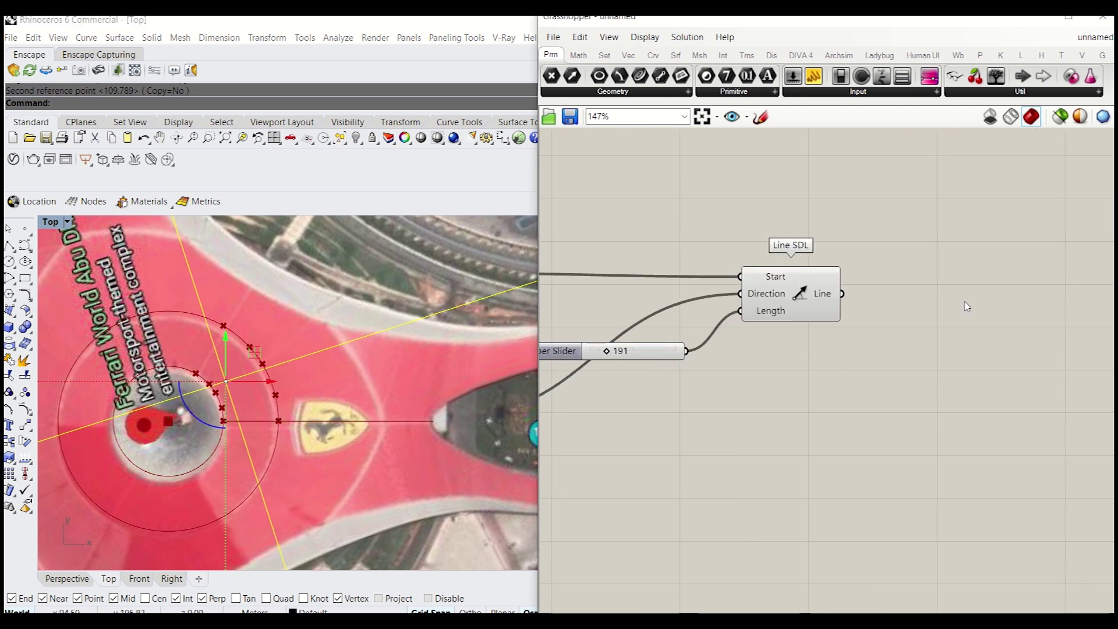
type("Lock")
key("Return")
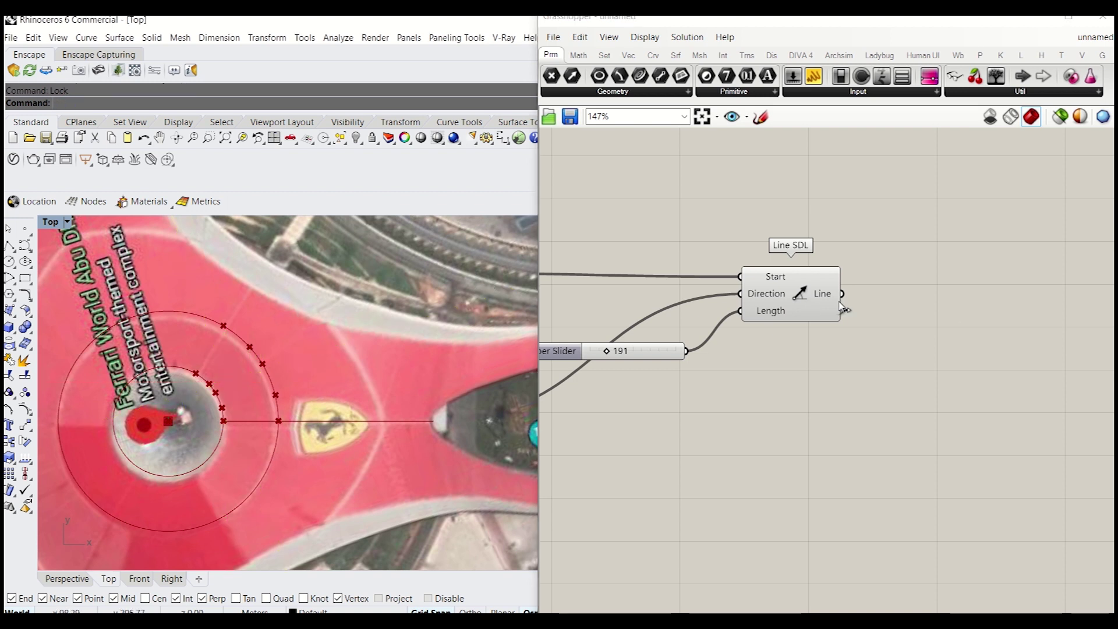
Add an End Points component and connect Line SDL's Line output to its Curve input
double_click(981, 323)
type("end")
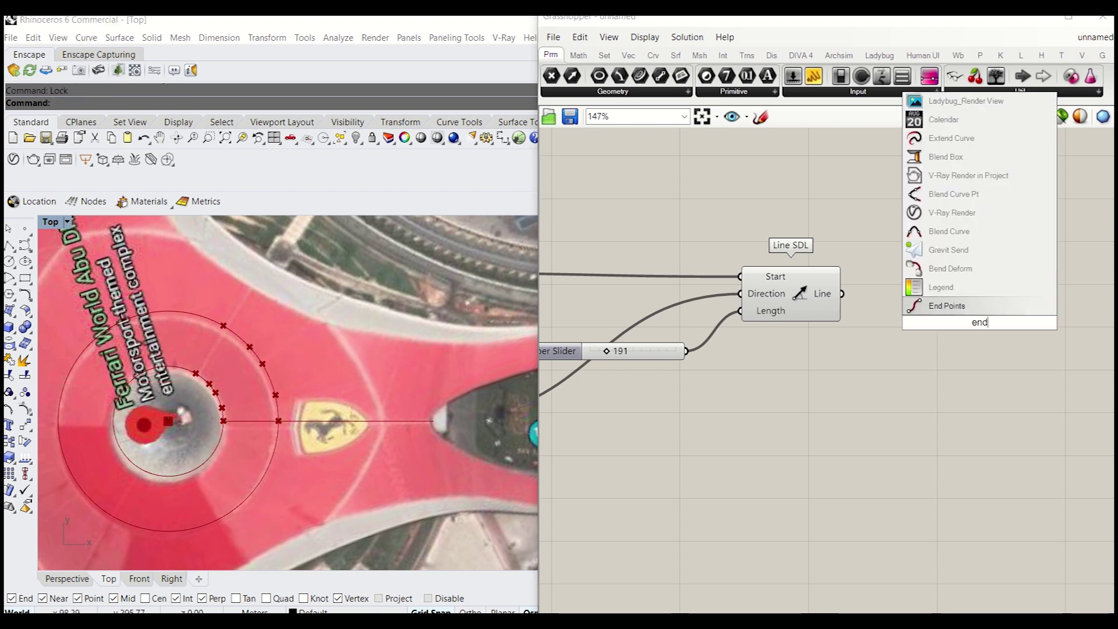
key("Return")
left_click_drag(841, 293, 938, 321)
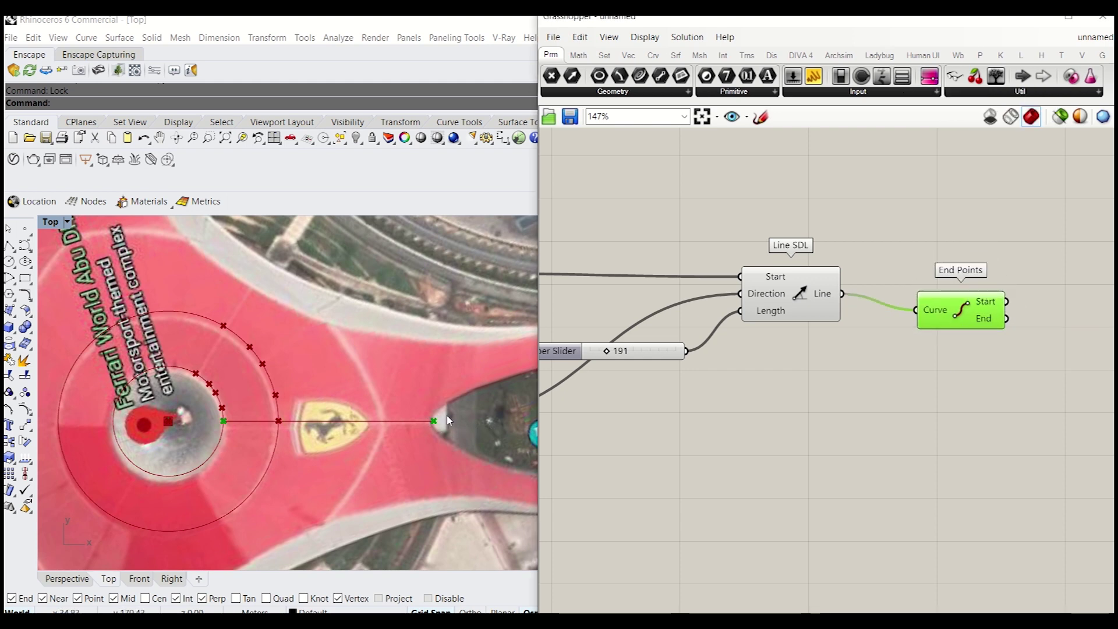
scroll(430, 431, "down", 5)
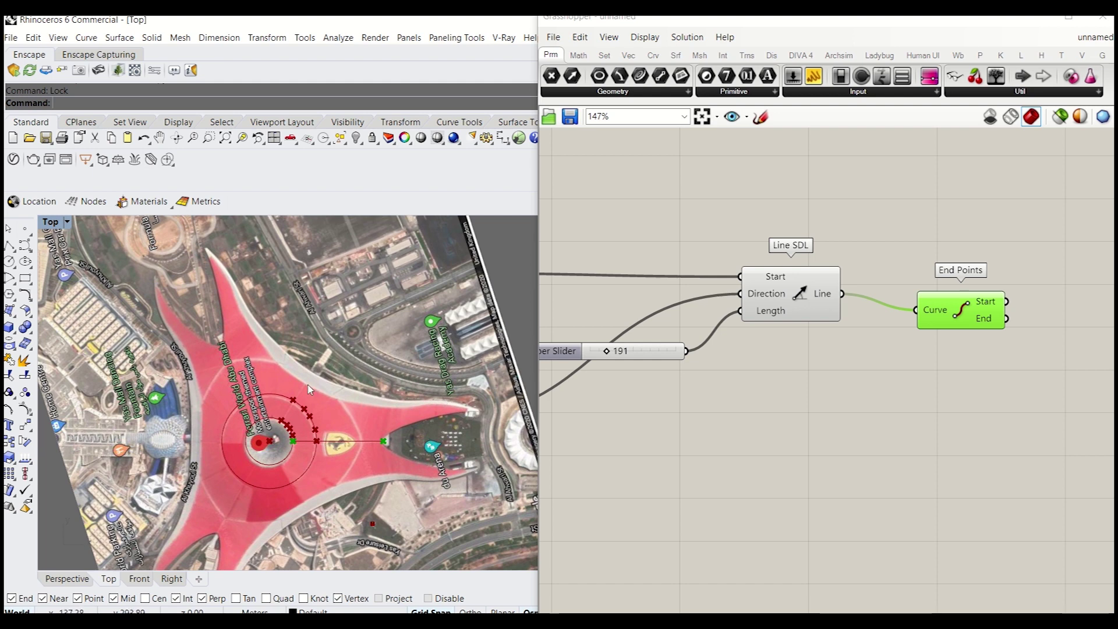
scroll(796, 436, "down", 2)
Tidy the component spacing and add a Data parameter fed by the End output of End Points
left_click_drag(915, 324, 827, 384)
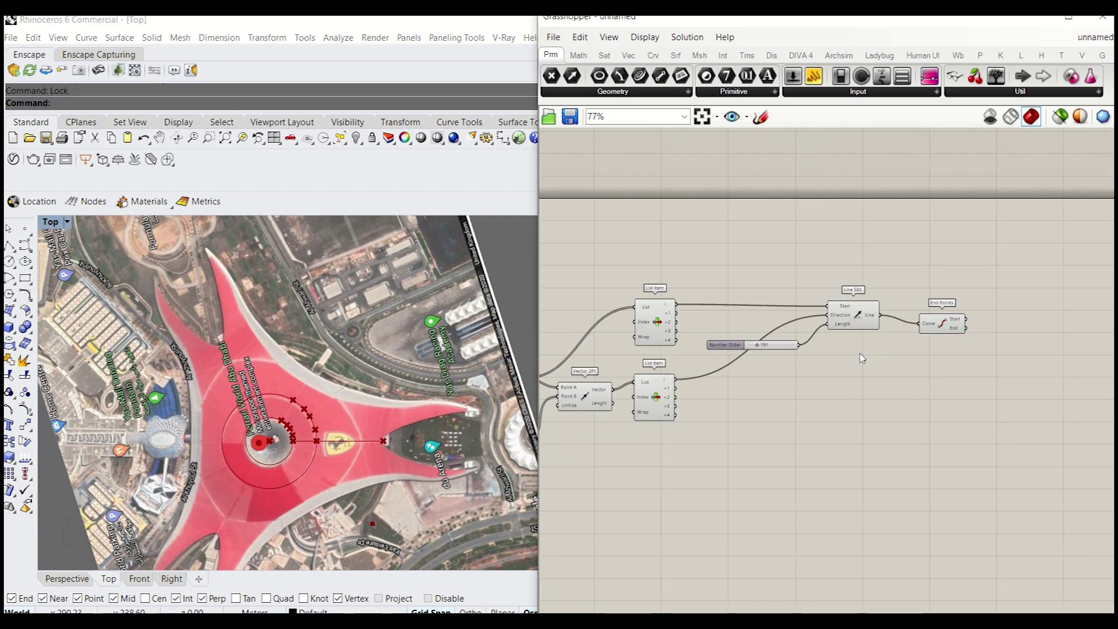
left_click_drag(994, 393, 778, 284)
right_click_drag(778, 284, 756, 280)
left_click_drag(832, 318, 826, 321)
left_click(887, 368)
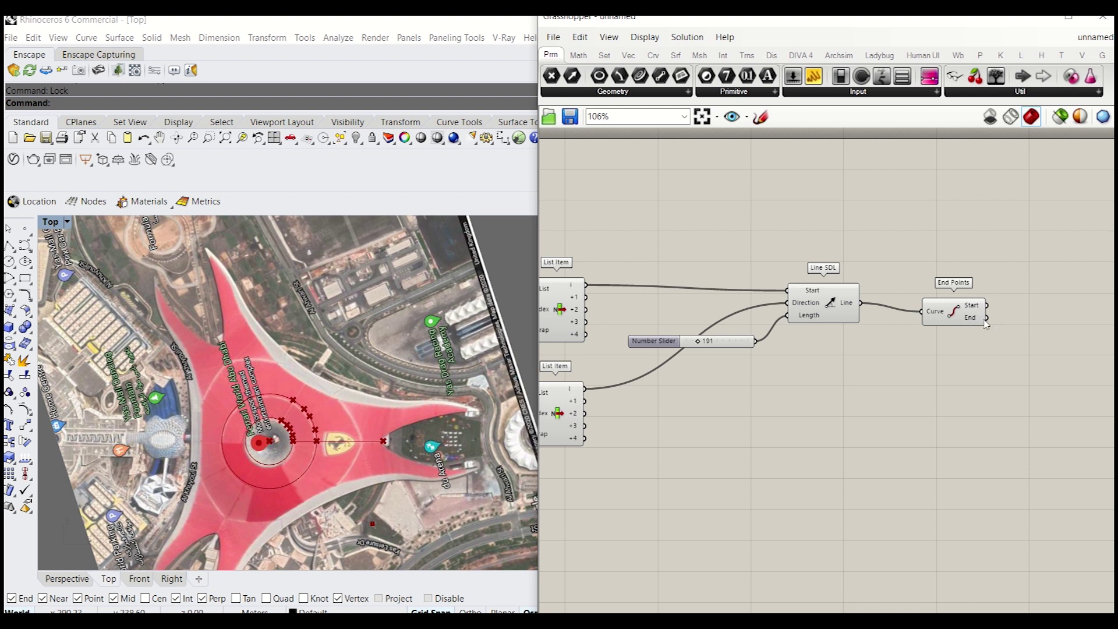
double_click(1020, 325)
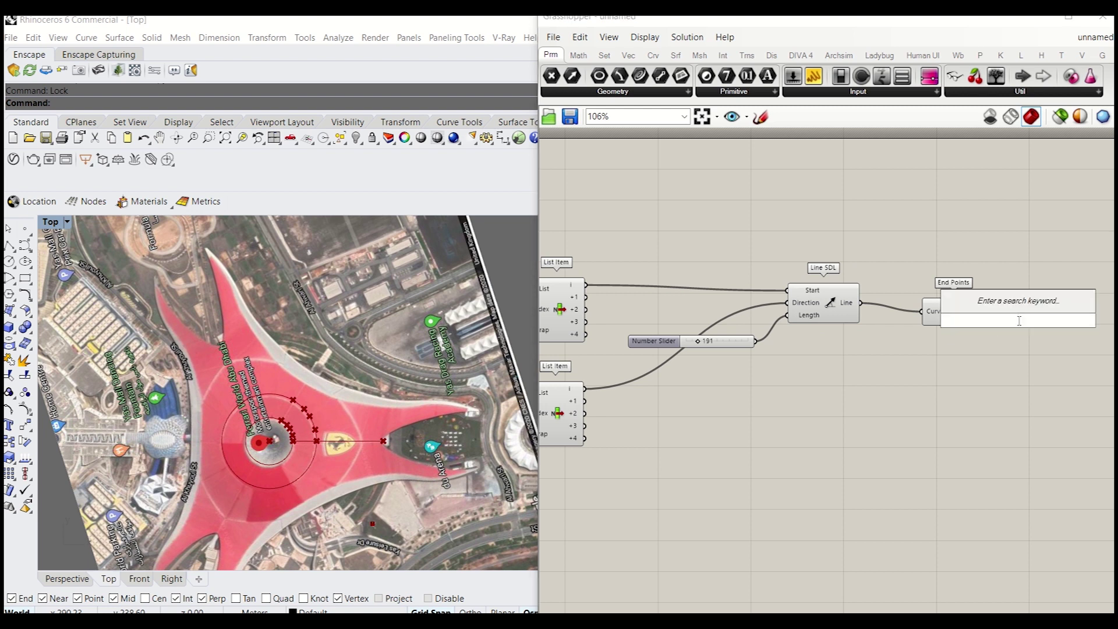
type("data")
key("Return")
left_click_drag(1024, 314, 1027, 319)
Group Line SDL and End Points into a cluster and rearrange it with the Data parameter beside the length slider
left_click_drag(972, 372, 757, 232)
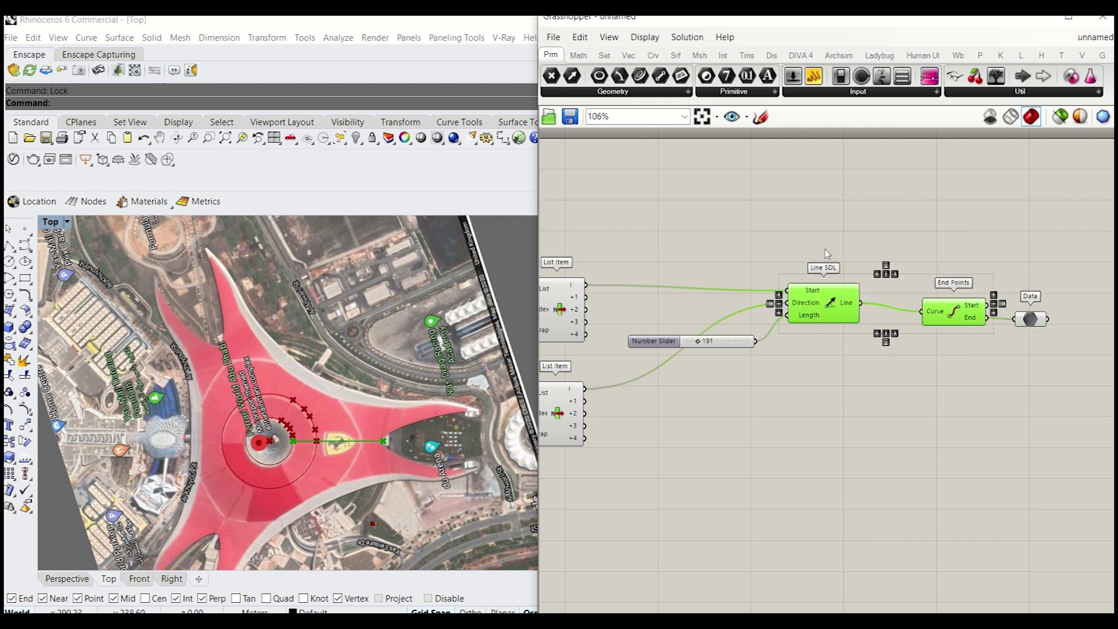
right_click(854, 236)
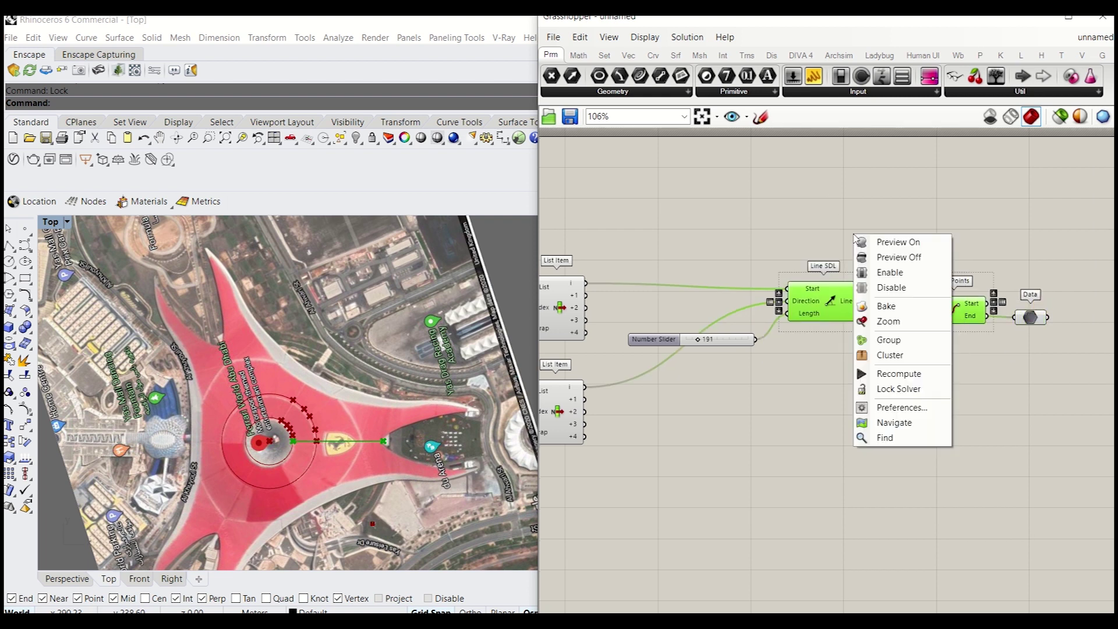
left_click(890, 356)
left_click_drag(890, 304, 853, 306)
left_click_drag(1028, 318, 939, 304)
left_click_drag(991, 349, 897, 331)
left_click(856, 303)
scroll(963, 307, "down", 2)
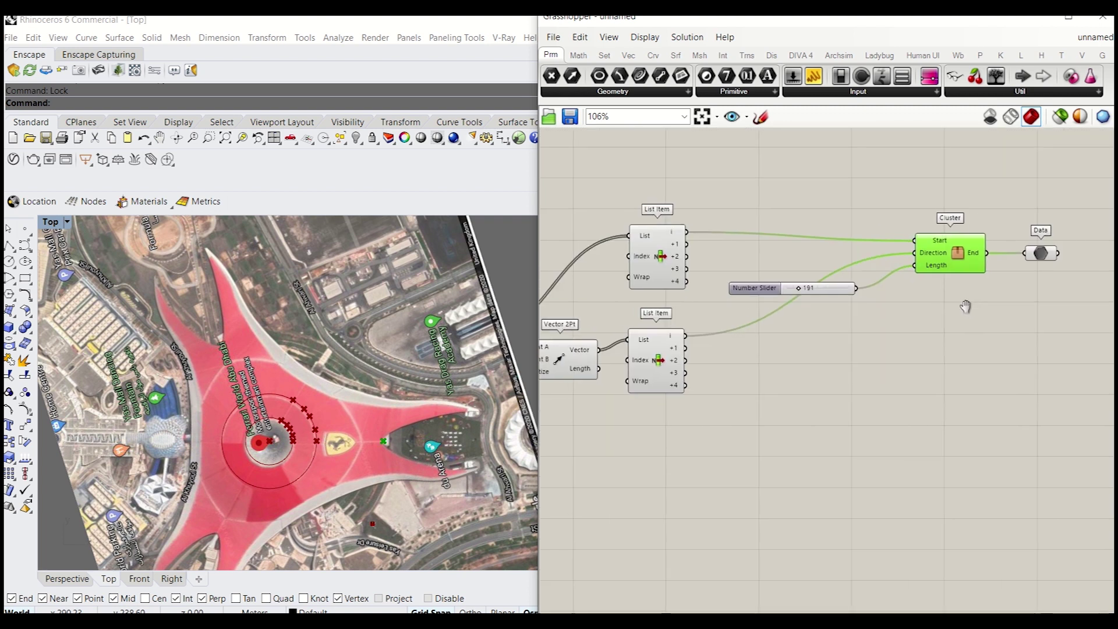
left_click_drag(931, 283, 914, 371)
left_click_drag(780, 294, 768, 280)
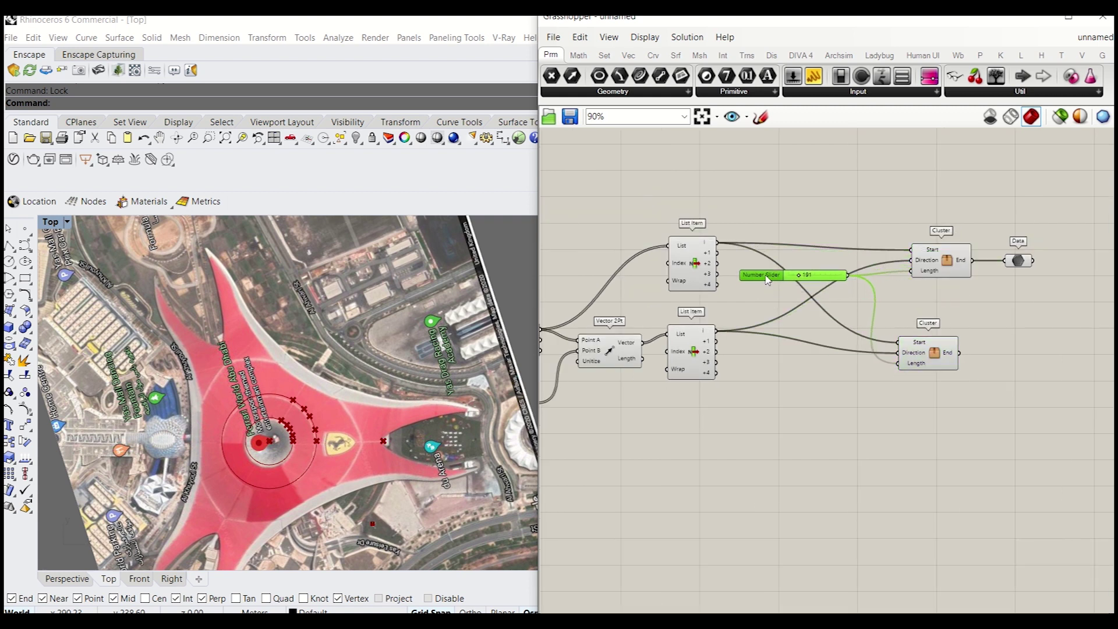
key("ctrl+z")
key("ctrl+z")
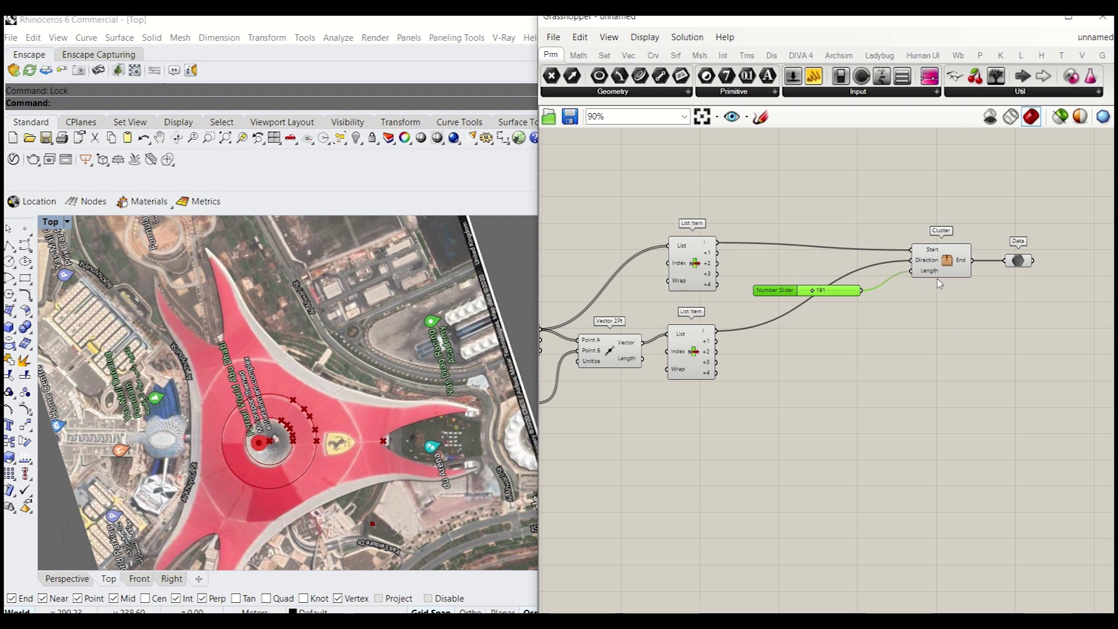
Duplicate the cluster with its length slider and connect the copy's Start and Direction to the +1 outputs of the two List Items
left_click_drag(947, 318, 797, 231)
left_click_drag(917, 269, 717, 253, "alt")
left_click_drag(915, 325, 717, 341)
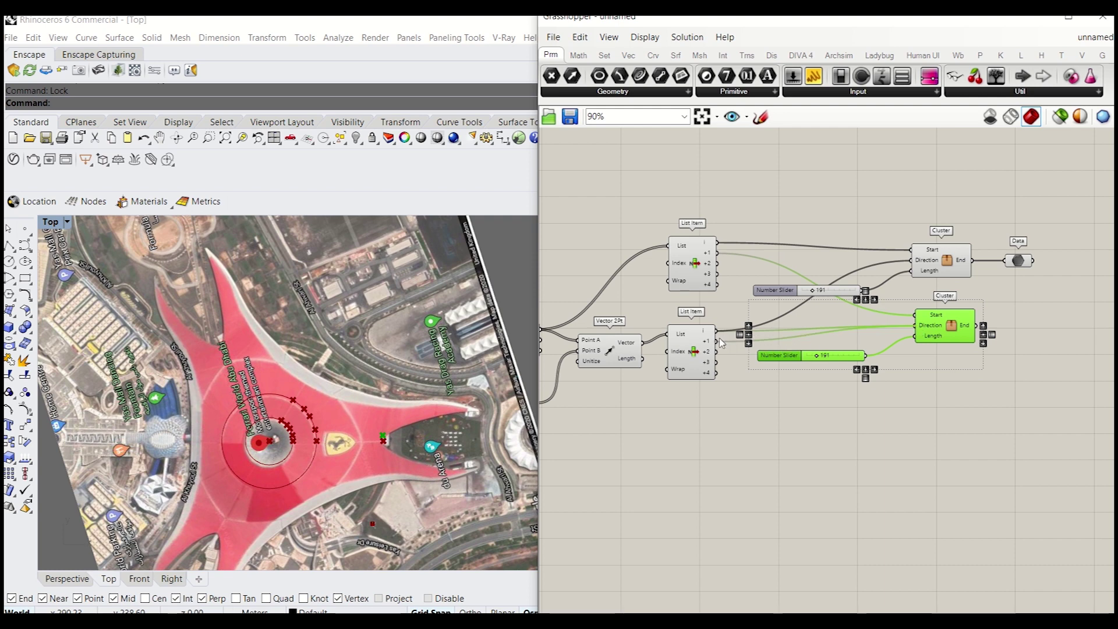
Make three more cluster copies with sliders, wiring Start and Direction to the +2, +3 and +4 outputs of the upper and lower List Items
left_click_drag(974, 379, 856, 316)
scroll(379, 414, "up", 3)
right_click_drag(733, 421, 712, 419)
left_click(856, 418)
left_click_drag(958, 378, 805, 310)
left_click_drag(909, 335, 911, 399, "alt")
left_click_drag(697, 350, 951, 528)
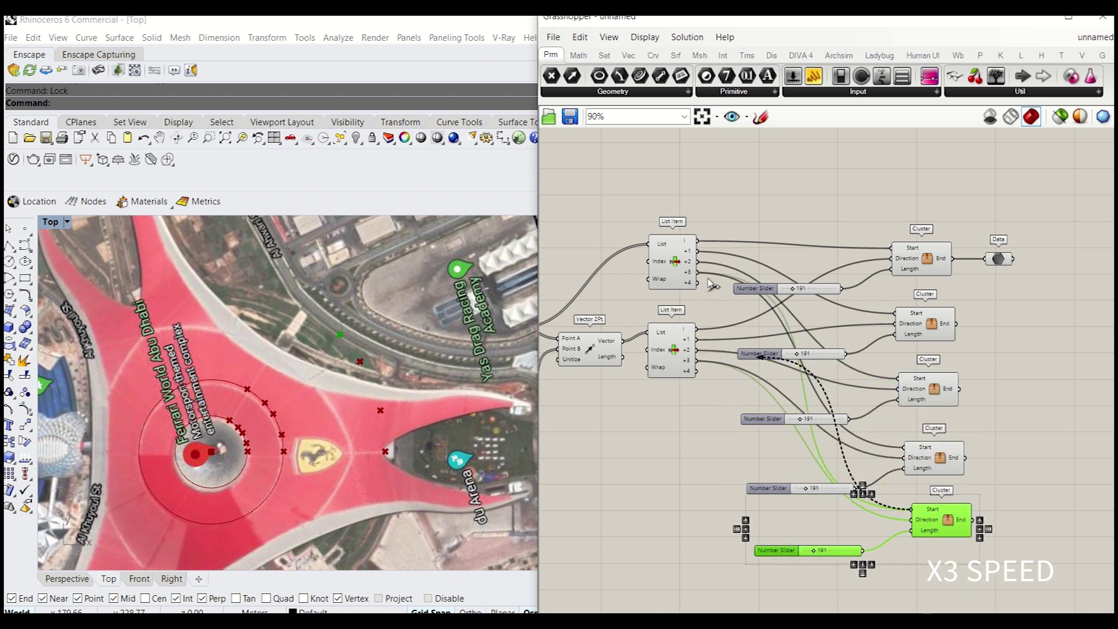
Increase the second cluster's Length slider to extend its end point towards the tip of the roof's upper right arm
left_click(917, 330)
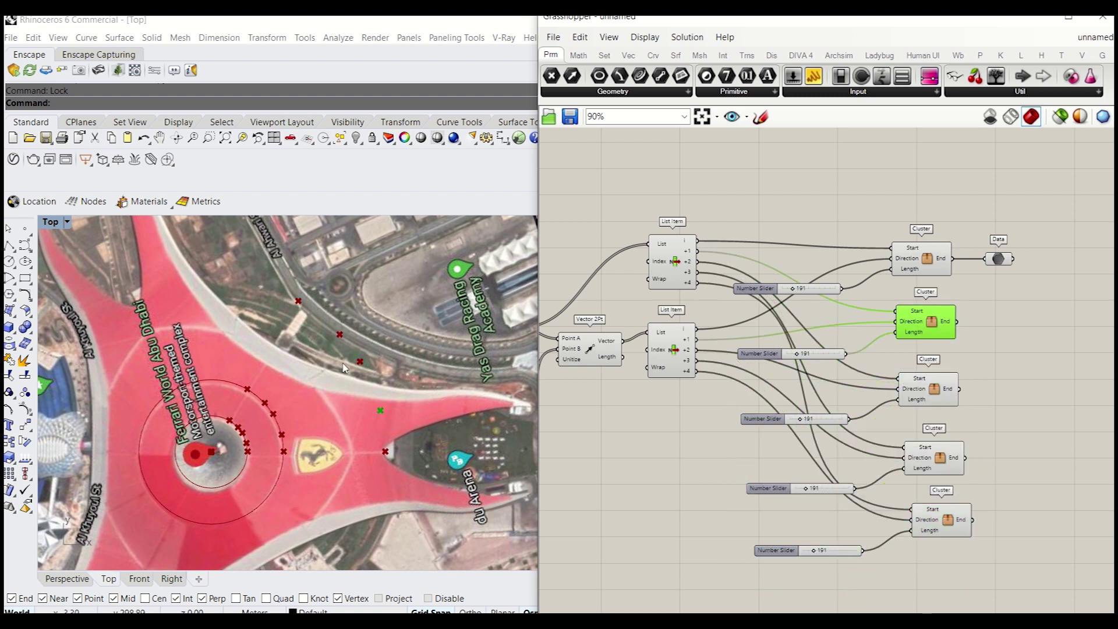
scroll(806, 358, "up", 2)
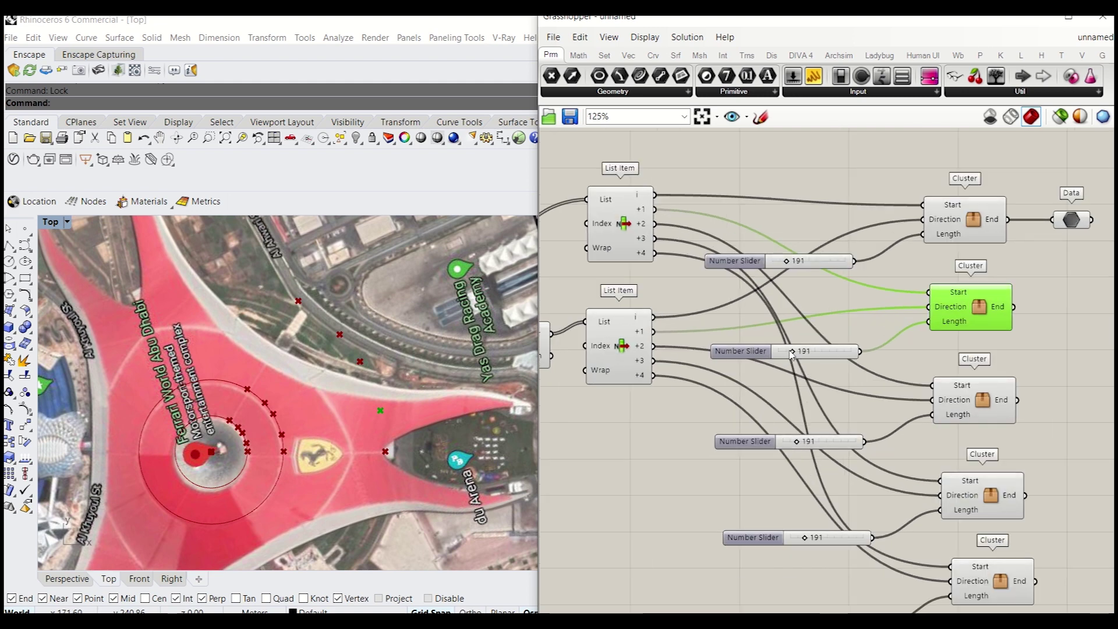
left_click(805, 350)
left_click_drag(805, 349, 817, 352)
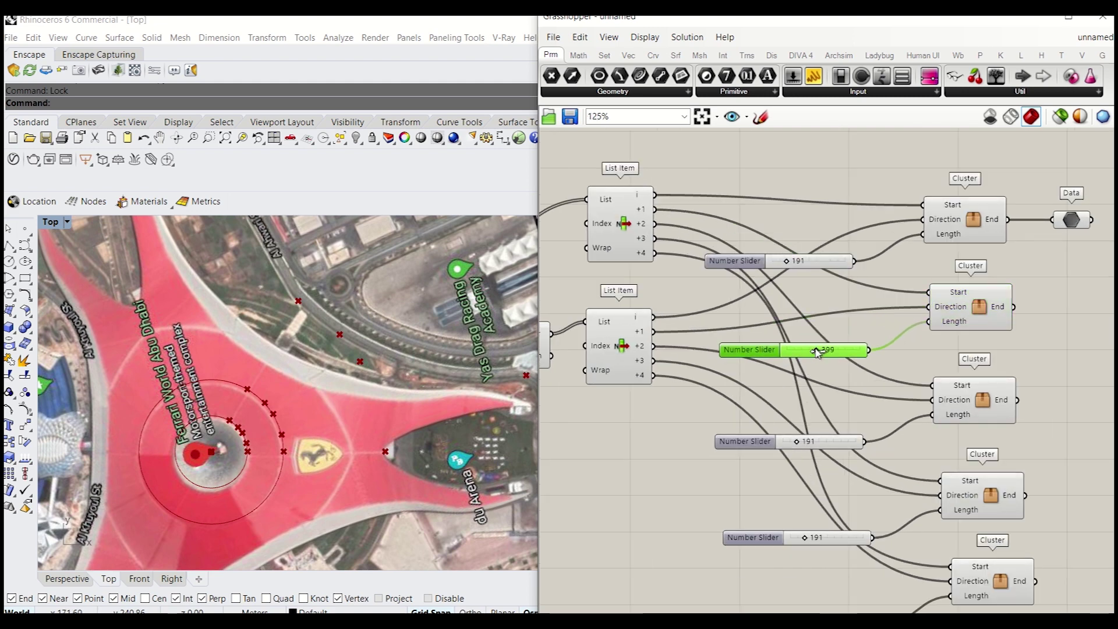
Set the number slider feeding Merge's D2 input to 0.024
scroll(768, 369, "down", 3)
right_click_drag(768, 369, 660, 309)
scroll(661, 309, "up", 4)
left_click_drag(660, 309, 646, 307)
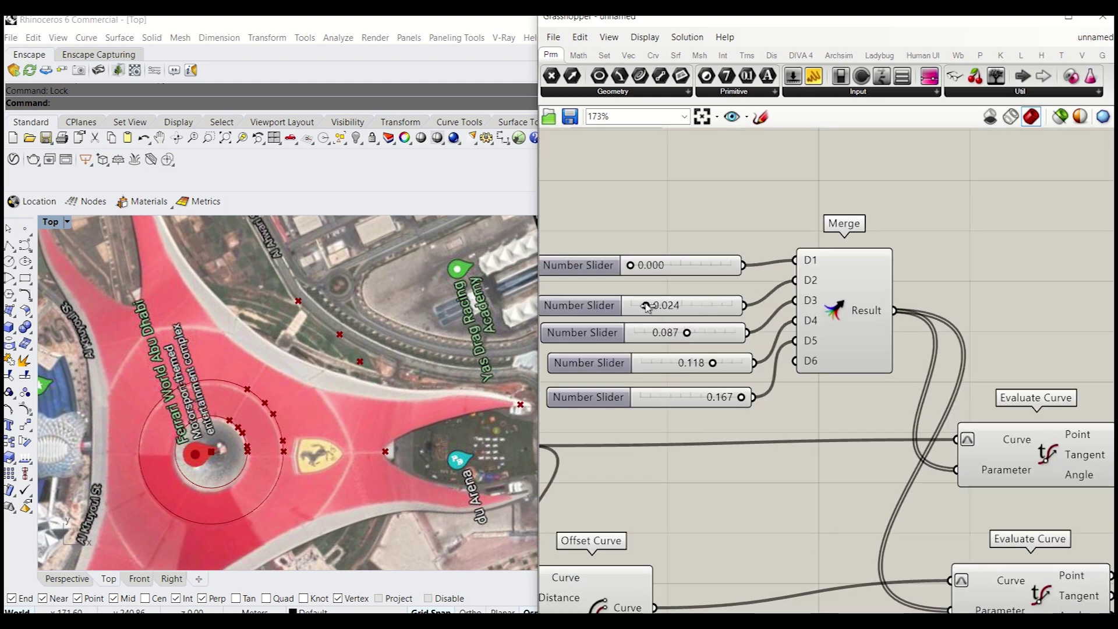
Fine-tune the second cluster's Length slider and set it to 400
right_click_drag(567, 399, 415, 326)
right_click_drag(1095, 426, 856, 427)
right_click_drag(1106, 385, 869, 348)
scroll(869, 348, "up", 3)
left_click_drag(862, 360, 865, 362)
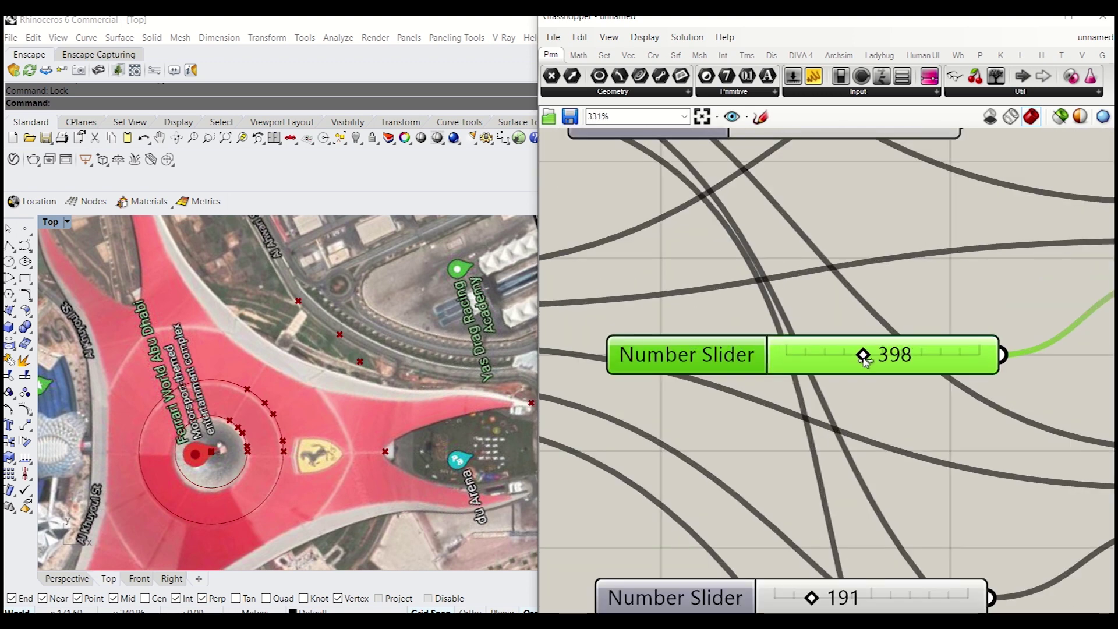
double_click(885, 360)
type("400")
key("Return")
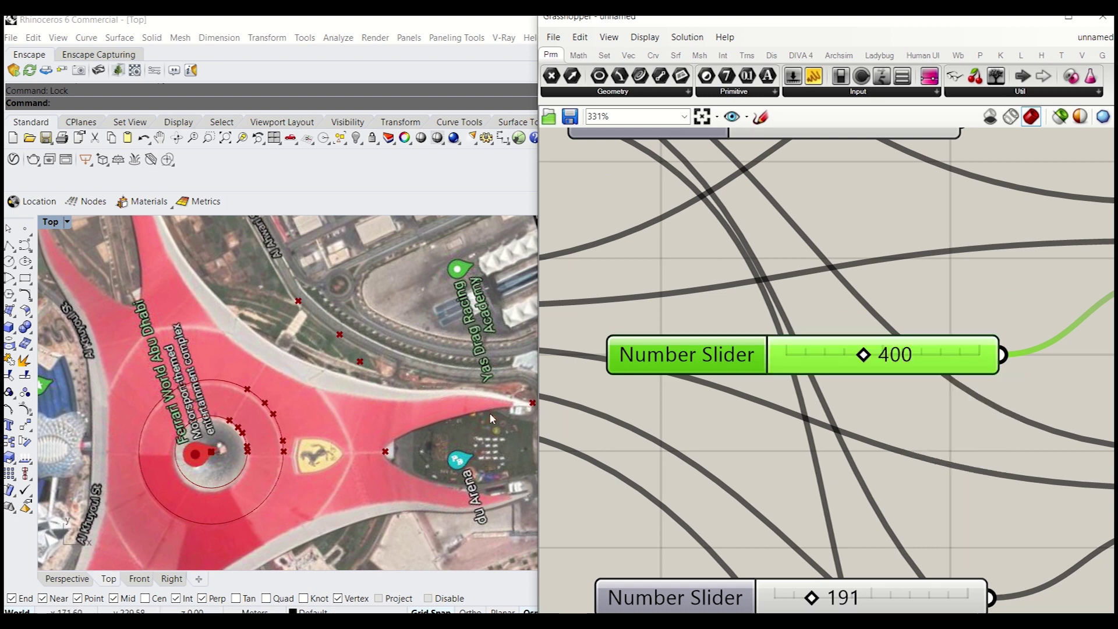
Identify the third cluster's end point on the map and adjust its Length slider towards the roof's upper edge
right_click_drag(532, 417, 455, 409)
scroll(465, 406, "down", 2)
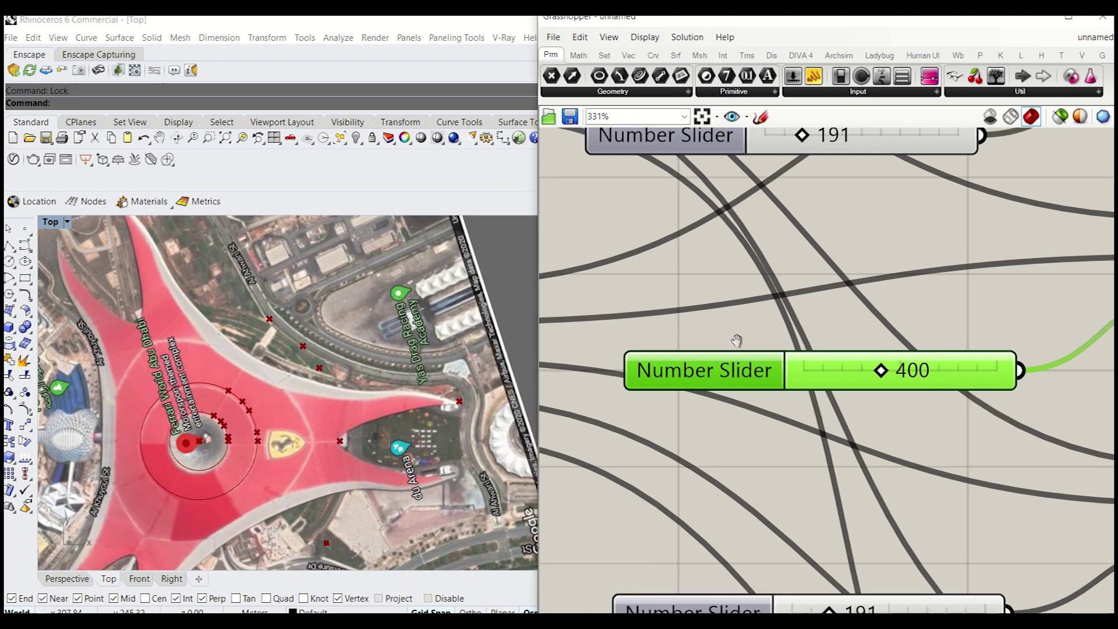
scroll(736, 342, "down", 5)
left_click(980, 279)
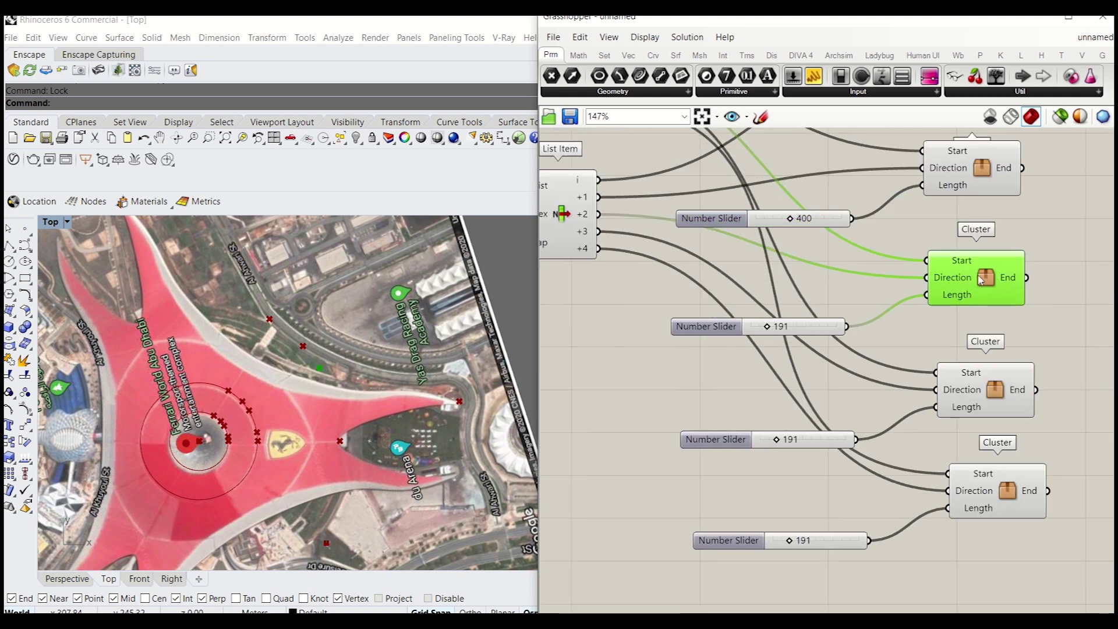
scroll(862, 320, "up", 3)
left_click_drag(735, 331, 732, 330)
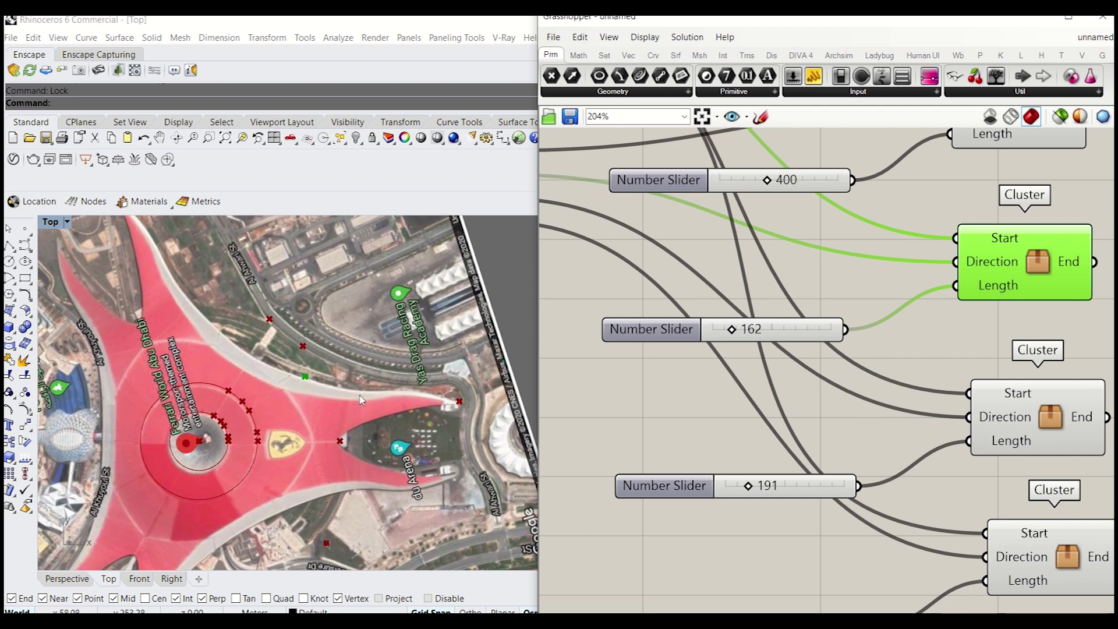
left_click_drag(733, 335, 740, 332)
scroll(656, 385, "down", 1)
Lower the number slider feeding Merge's D3 input to swing the third radial point closer to the second
right_click_drag(656, 384, 875, 472)
scroll(875, 472, "down", 4)
right_click_drag(735, 427, 984, 418)
right_click_drag(665, 290, 758, 326)
scroll(759, 326, "up", 4)
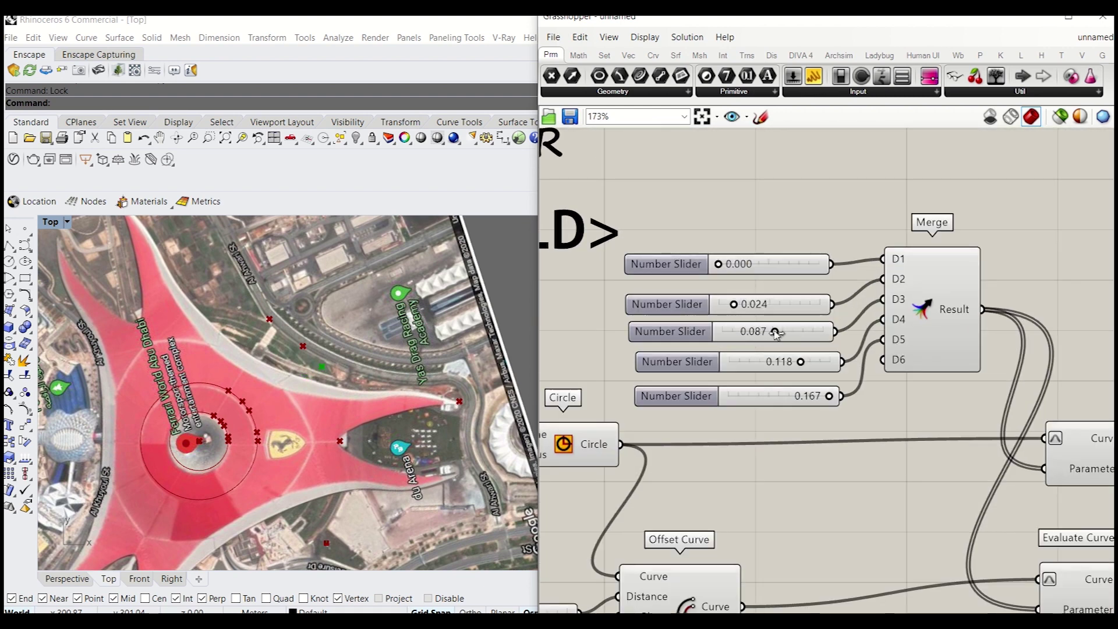
left_click_drag(774, 330, 751, 333)
scroll(751, 333, "down", 4)
Set the third cluster's Length slider to 246 so its end point sits on the roof's upper edge
right_click_drag(1065, 461, 872, 391)
right_click_drag(1027, 407, 664, 384)
scroll(664, 384, "up", 6)
left_click_drag(668, 387, 675, 384)
scroll(675, 385, "down", 3)
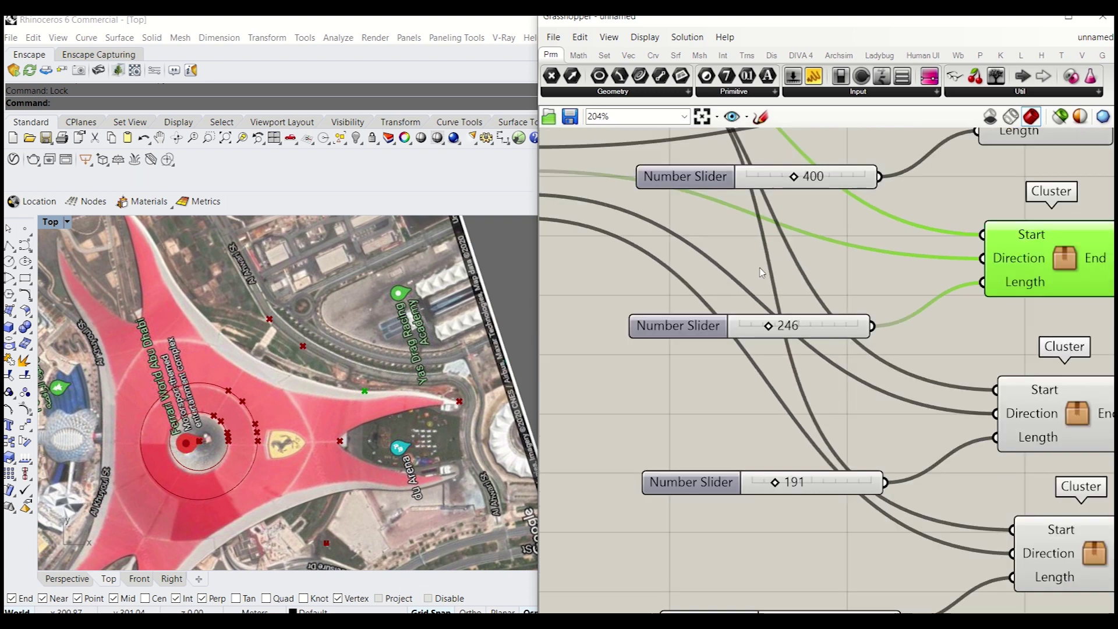
Move the fourth cluster's length slider up beside its input, set it to 130 and check its end point against the roof edge
left_click_drag(807, 390, 804, 357)
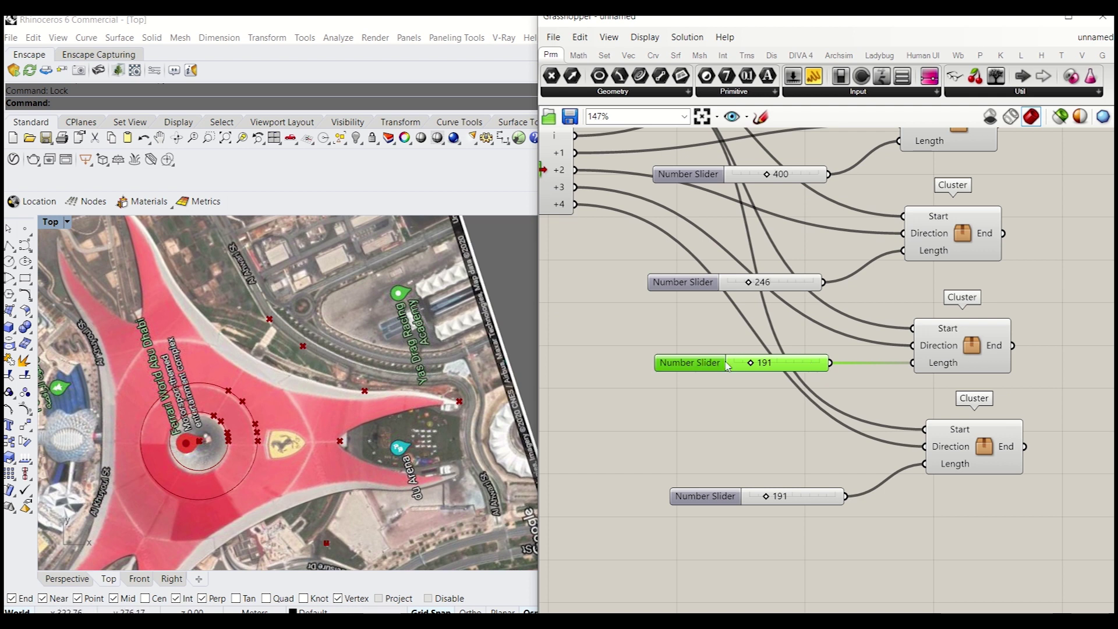
left_click_drag(749, 365, 745, 363)
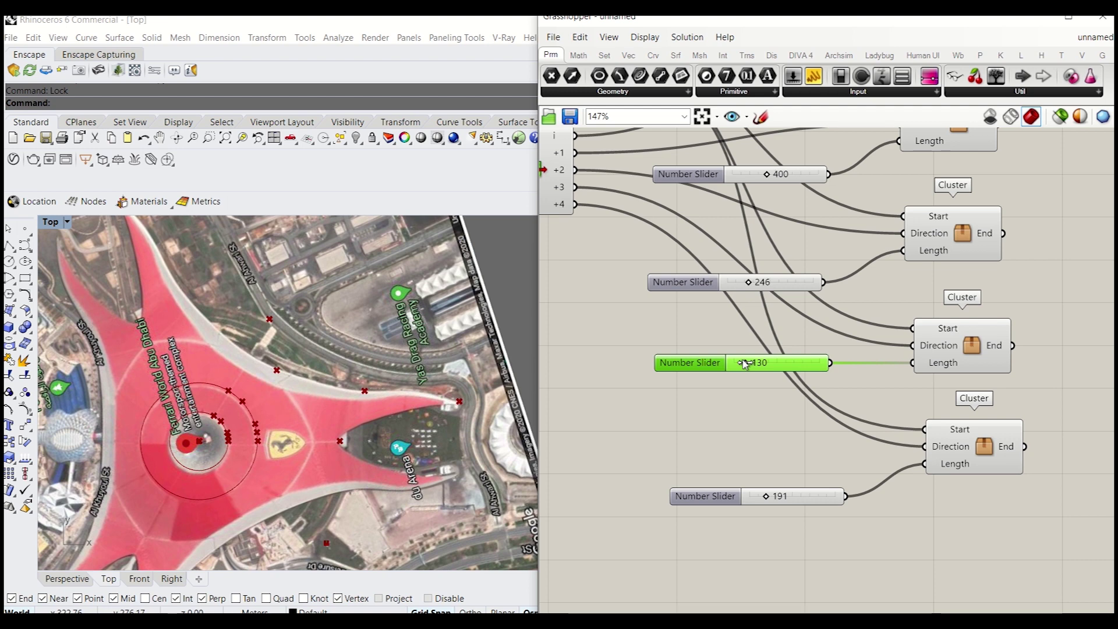
right_click_drag(669, 341, 788, 386)
scroll(137, 515, "up", 5)
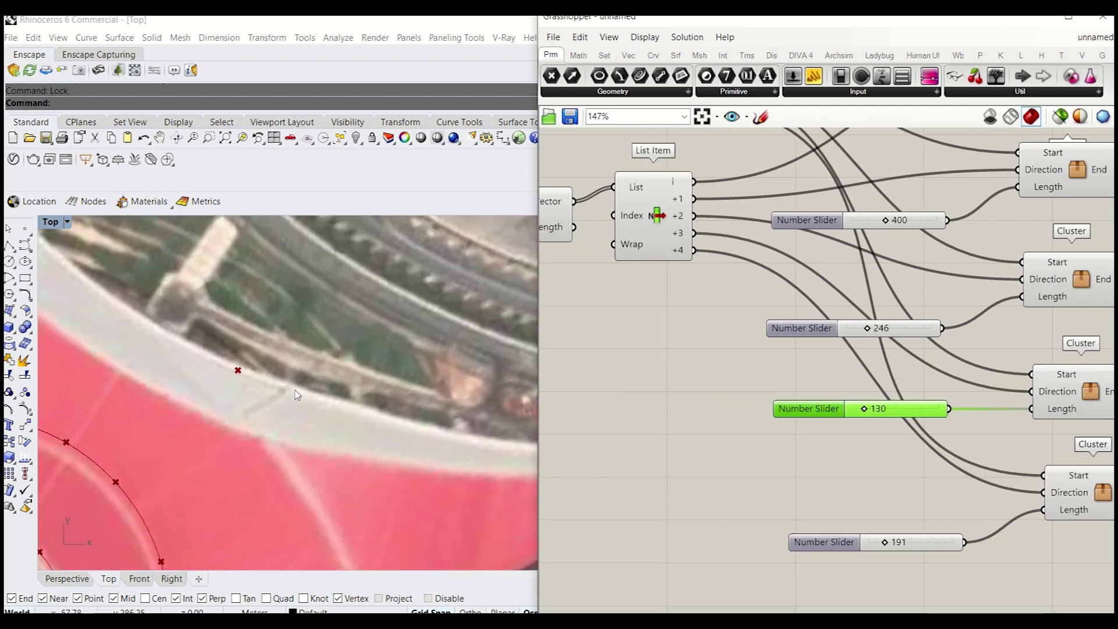
scroll(293, 393, "down", 6)
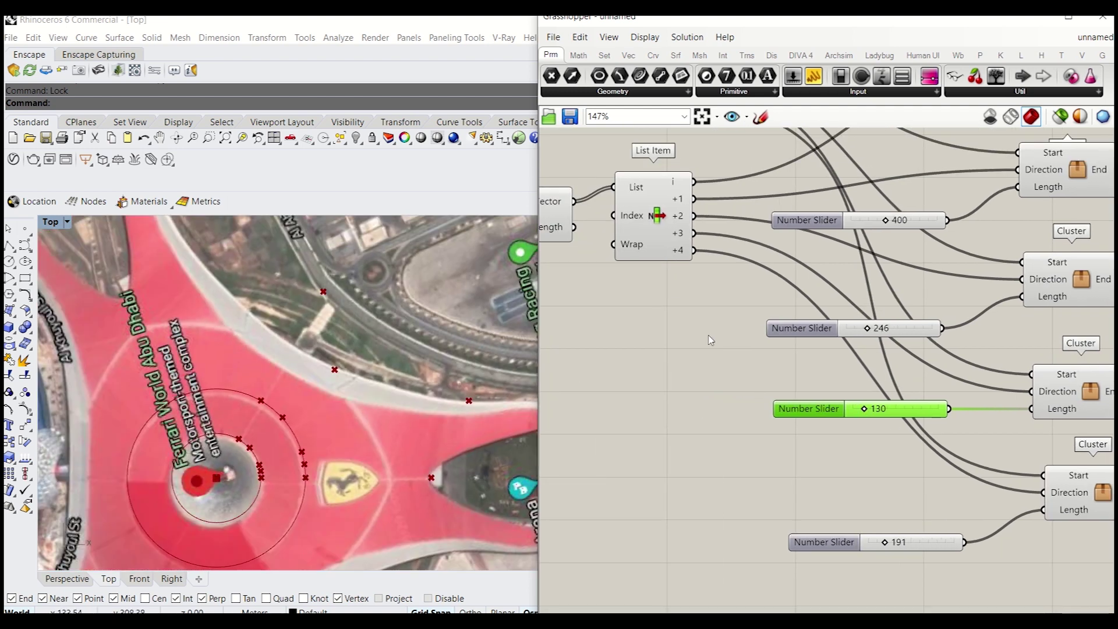
Set the fourth cluster's Length slider to 142 so its end point meets the roof's upper edge on the map
scroll(708, 338, "down", 4)
scroll(698, 313, "up", 2)
scroll(698, 313, "up", 4)
left_click_drag(787, 317, 764, 315)
scroll(764, 314, "down", 5)
right_click_drag(869, 389, 701, 301)
scroll(727, 372, "up", 3)
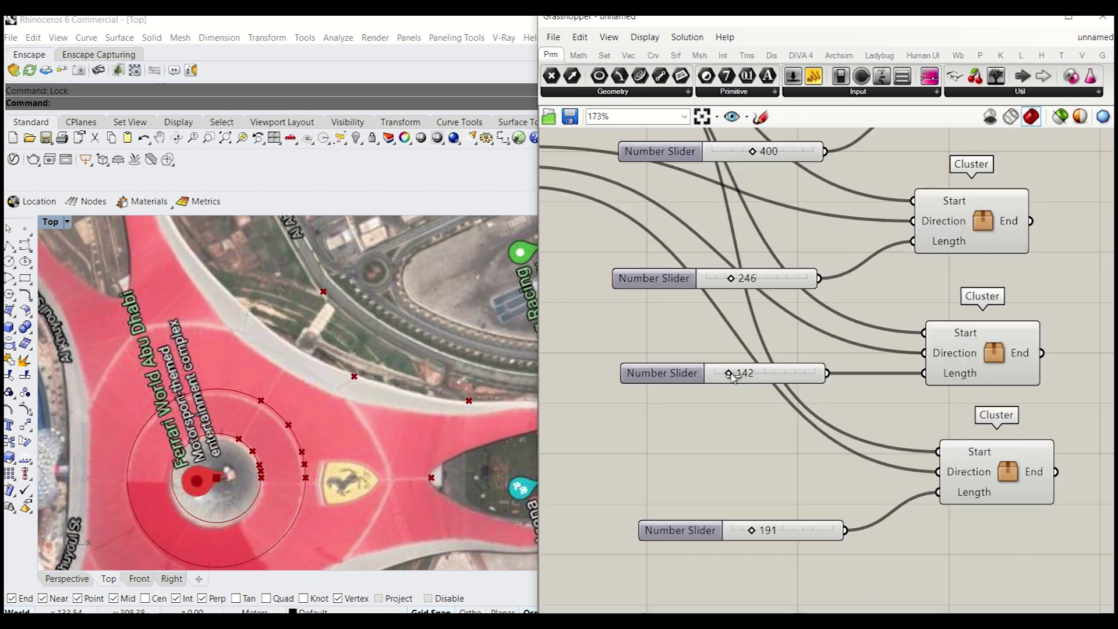
left_click_drag(732, 377, 729, 378)
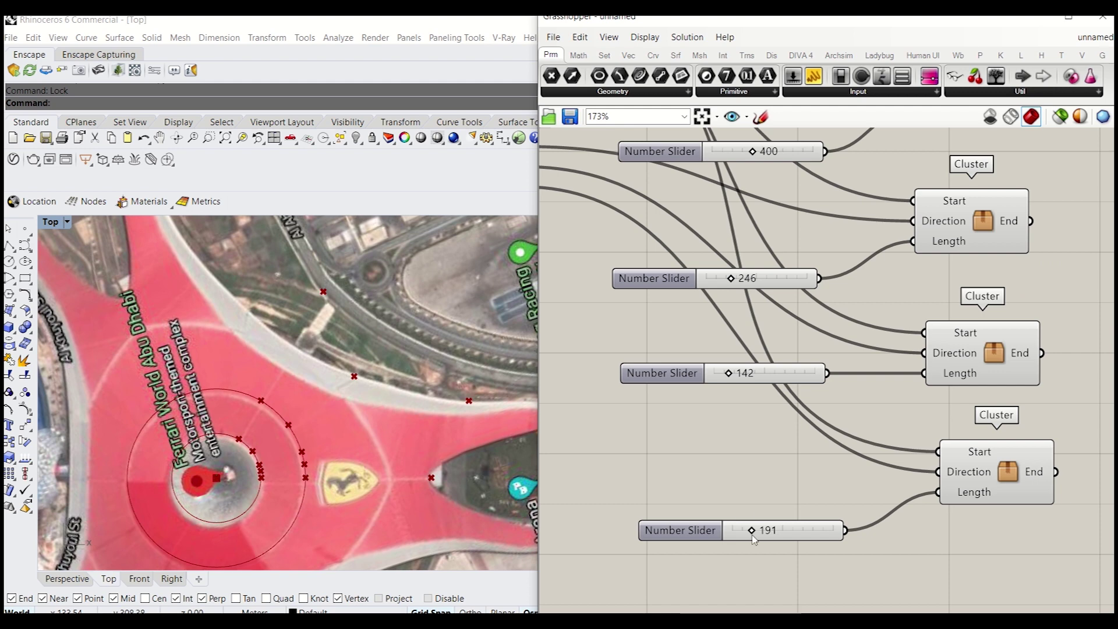
Set the fifth cluster's Length slider to 122 and check its end point against the roof edge
left_click_drag(751, 530, 746, 532)
scroll(297, 337, "down", 5)
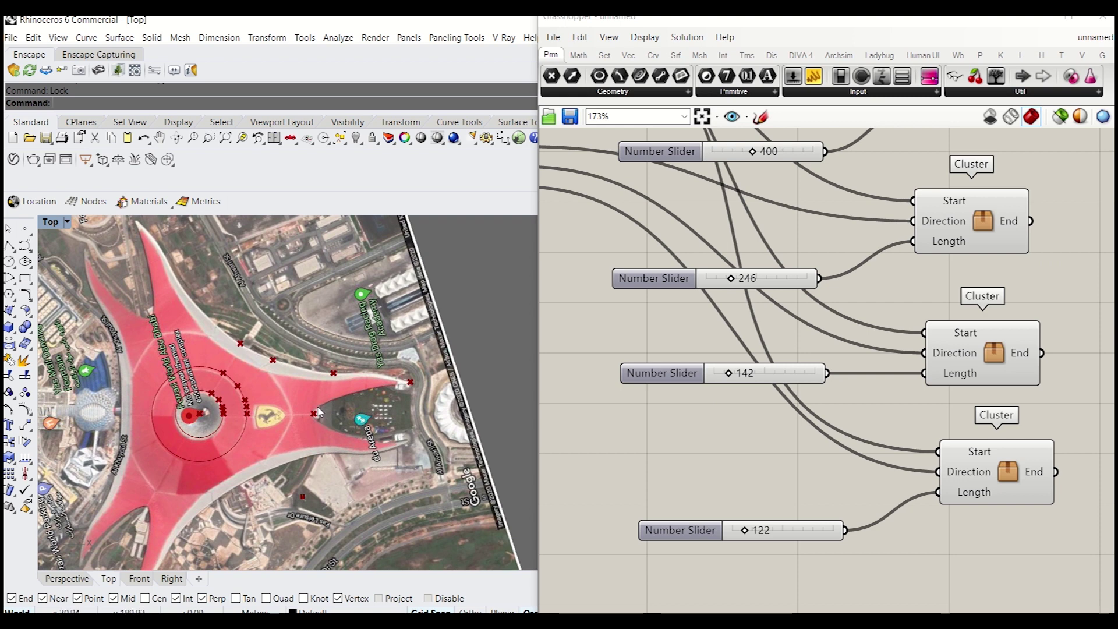
scroll(314, 415, "up", 3)
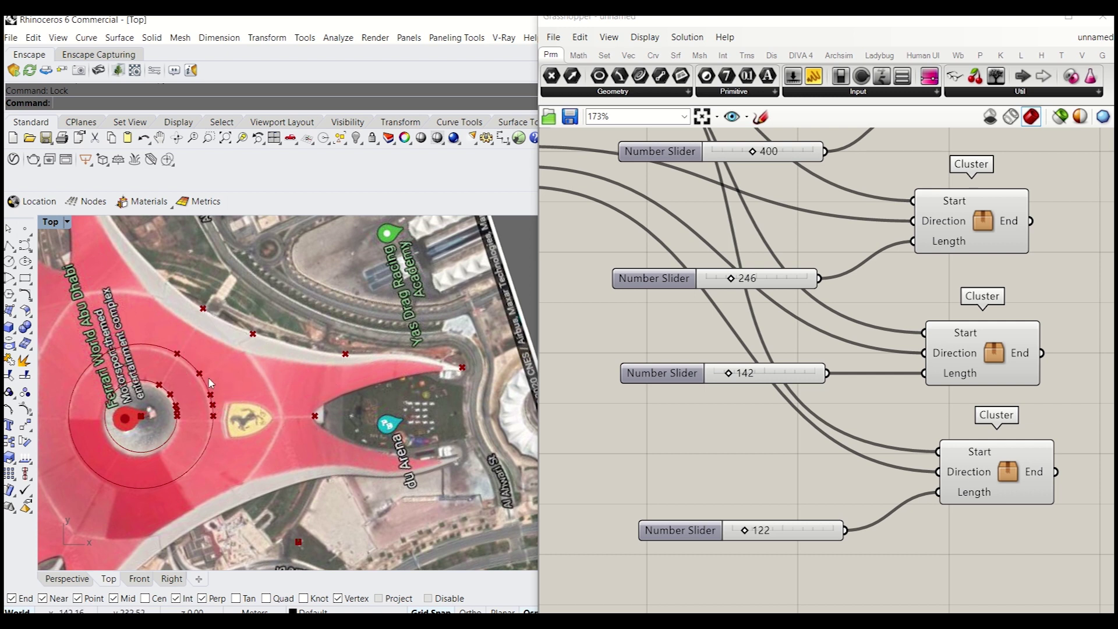
scroll(732, 529, "down", 4)
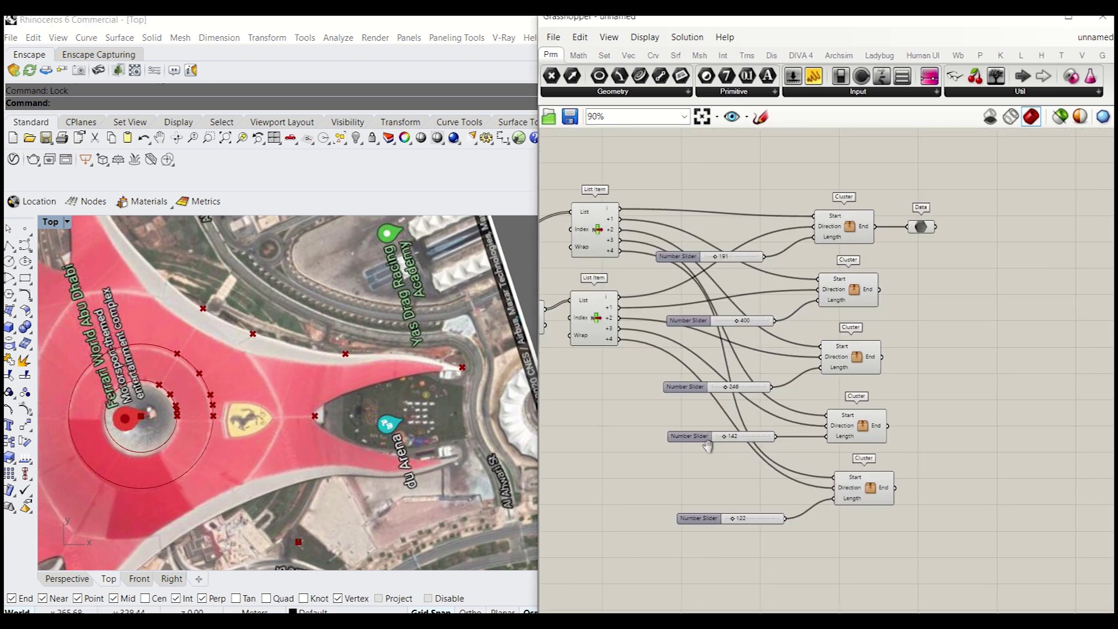
Delete the Data parameter attached to the first cluster's End output
left_click(927, 238)
key("Delete")
right_click_drag(319, 449, 366, 460)
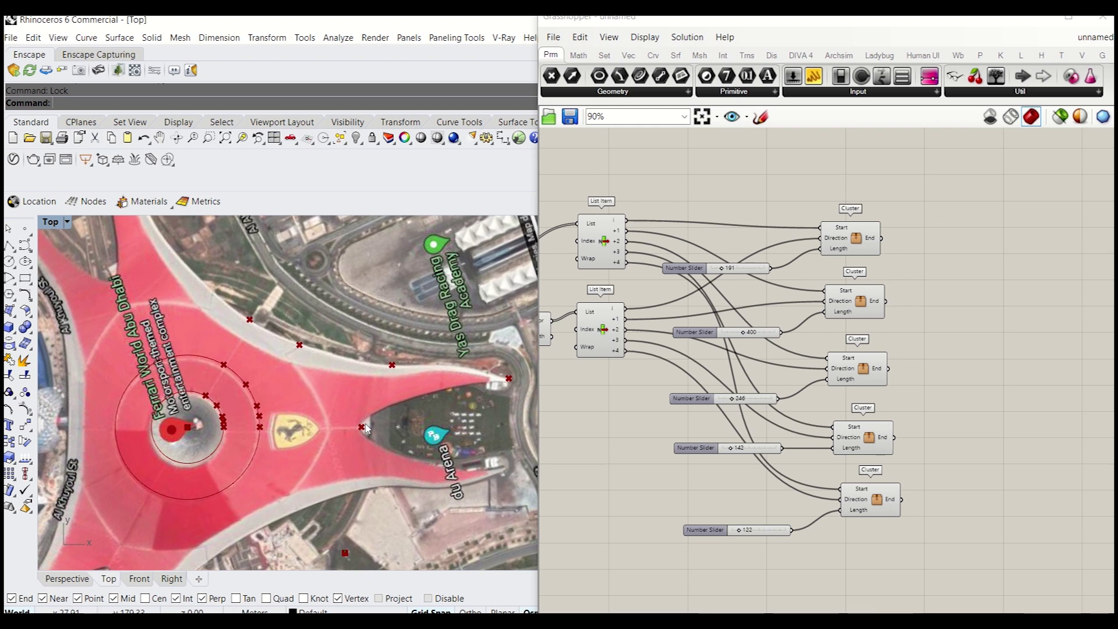
Select the whole definition below the title and shift it down to free space above it
scroll(749, 399, "down", 5)
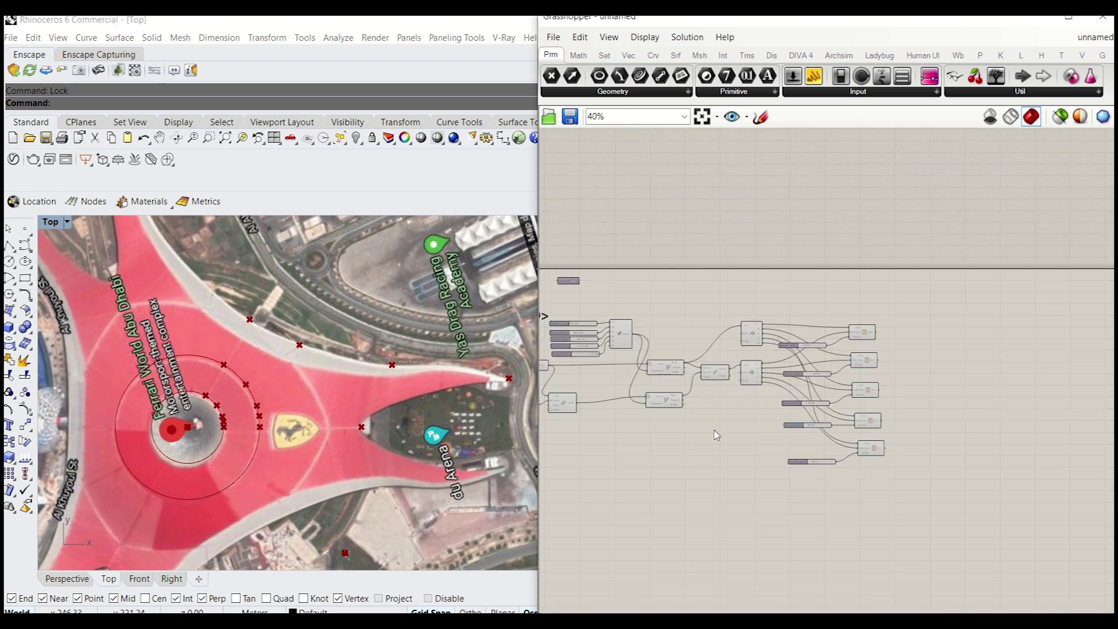
scroll(737, 354, "down", 2)
left_click_drag(1001, 481, 606, 329)
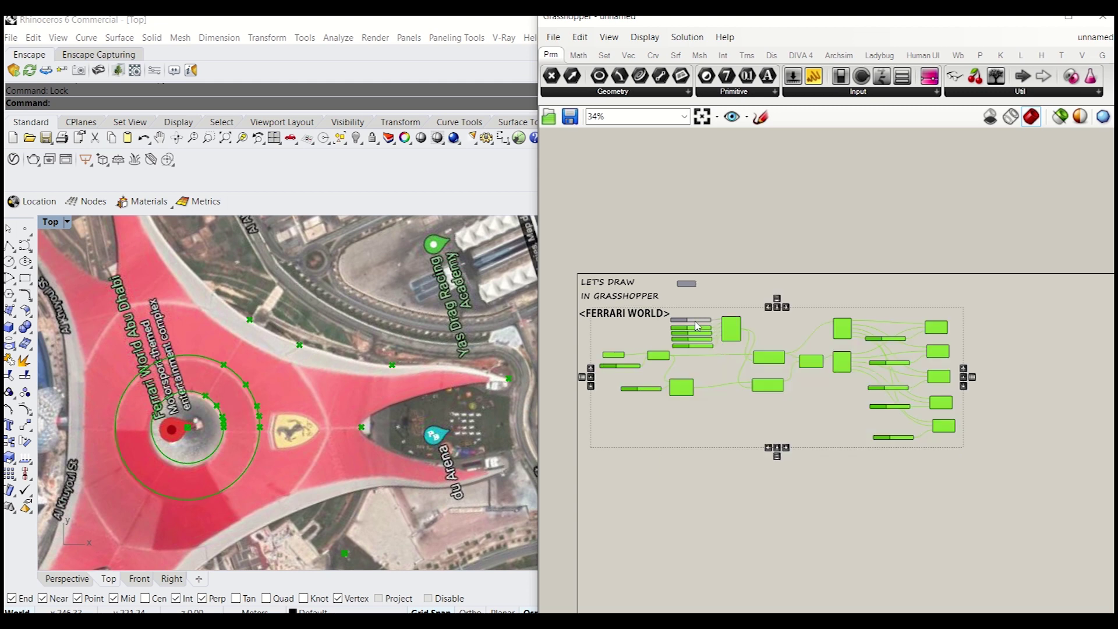
left_click_drag(734, 327, 740, 419)
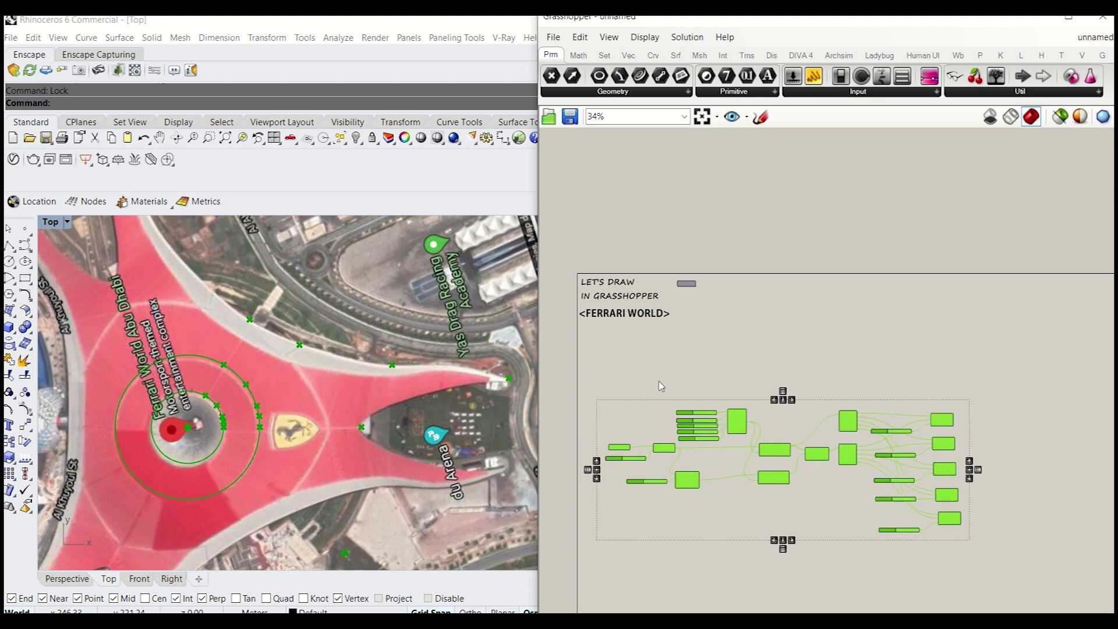
Add a Move component above the definition and a Unit Z vector feeding its Motion input
double_click(709, 353)
type("mve")
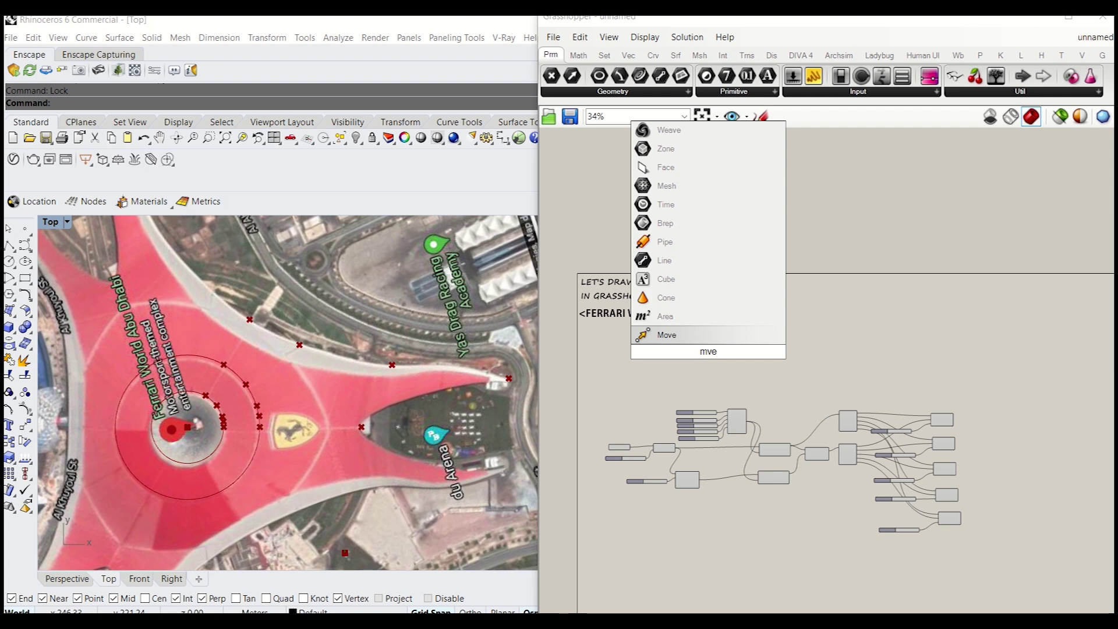
key("Return")
scroll(684, 384, "up", 4)
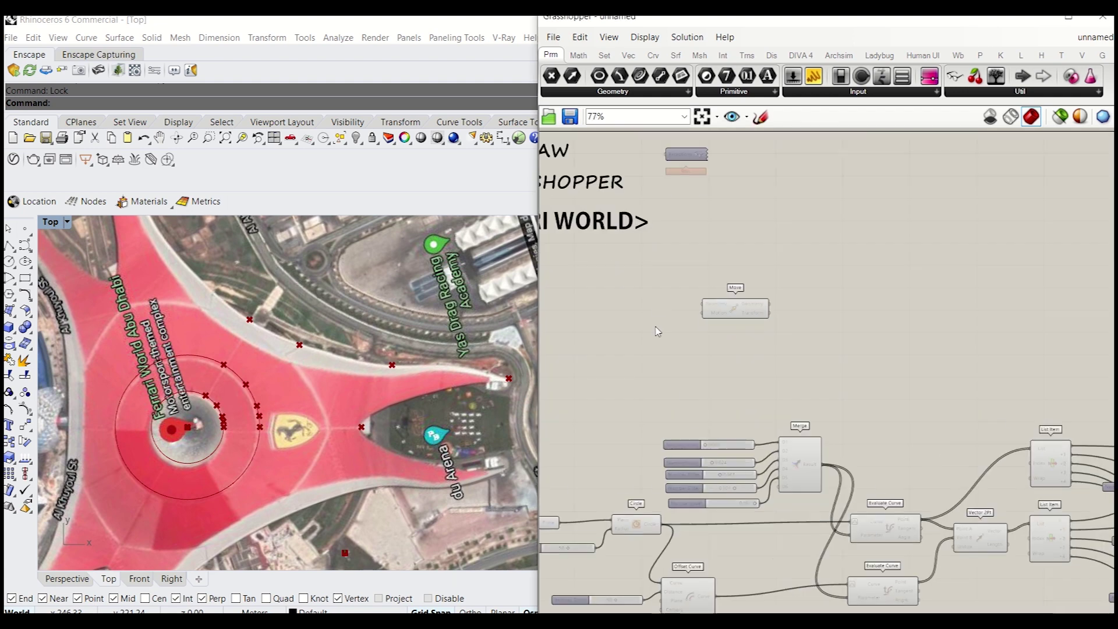
double_click(659, 333)
type("unit z")
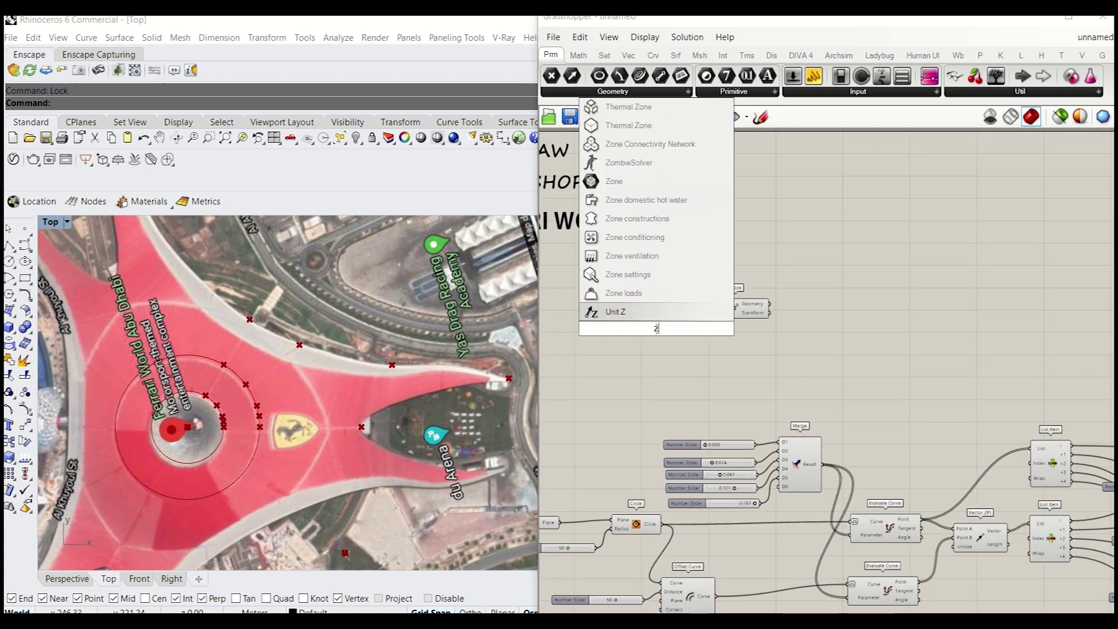
key("Return")
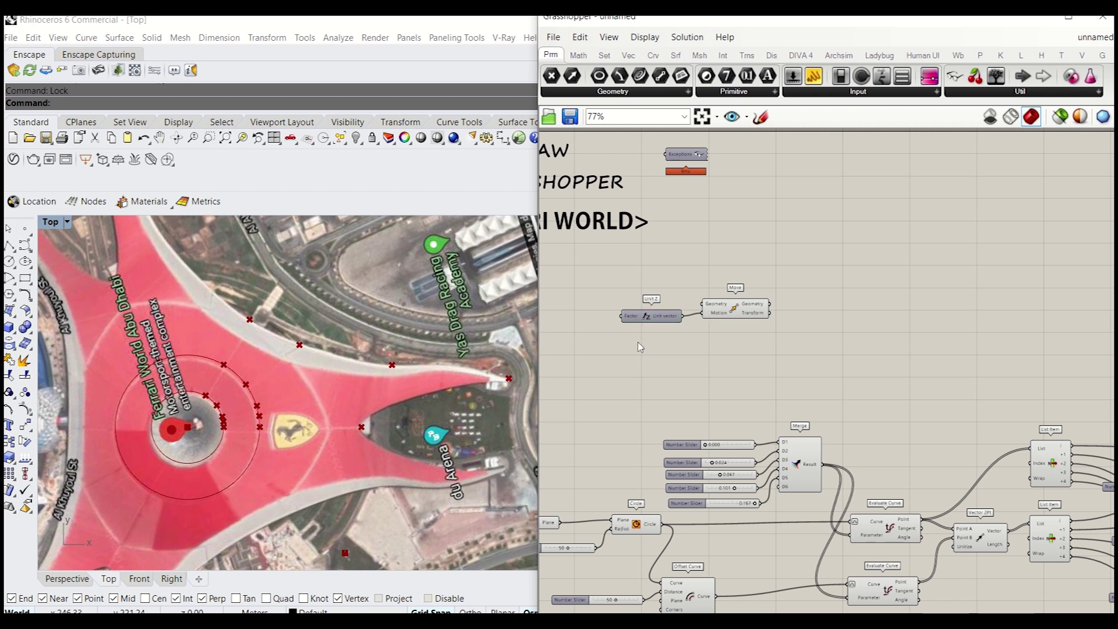
Create a number slider from the value 60 and connect it to the Unit Z Factor input
double_click(623, 350)
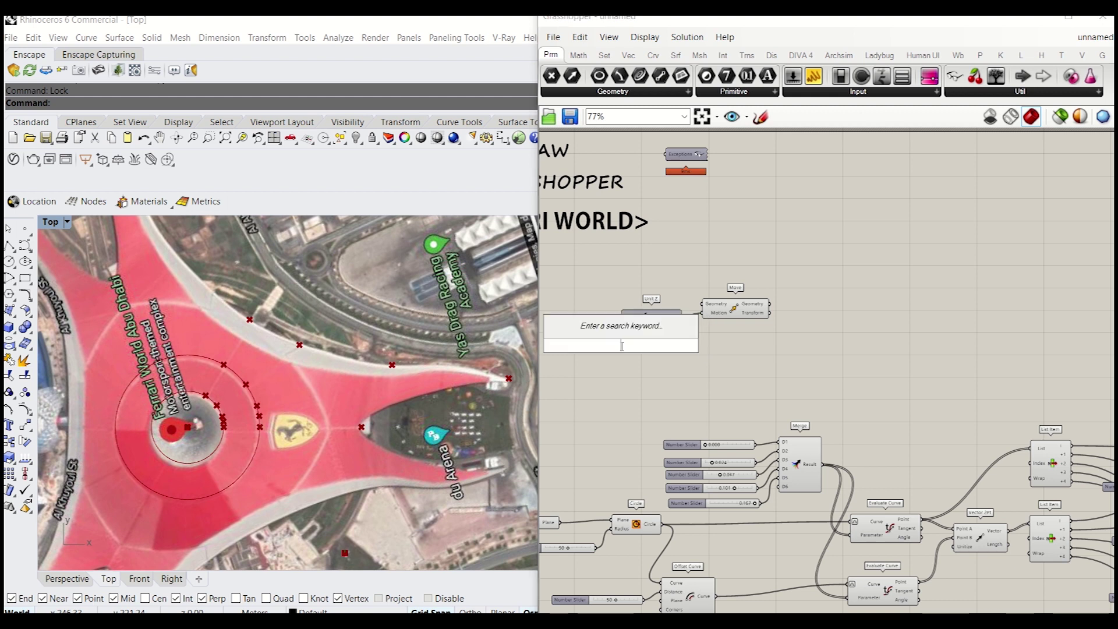
type("60")
key("Return")
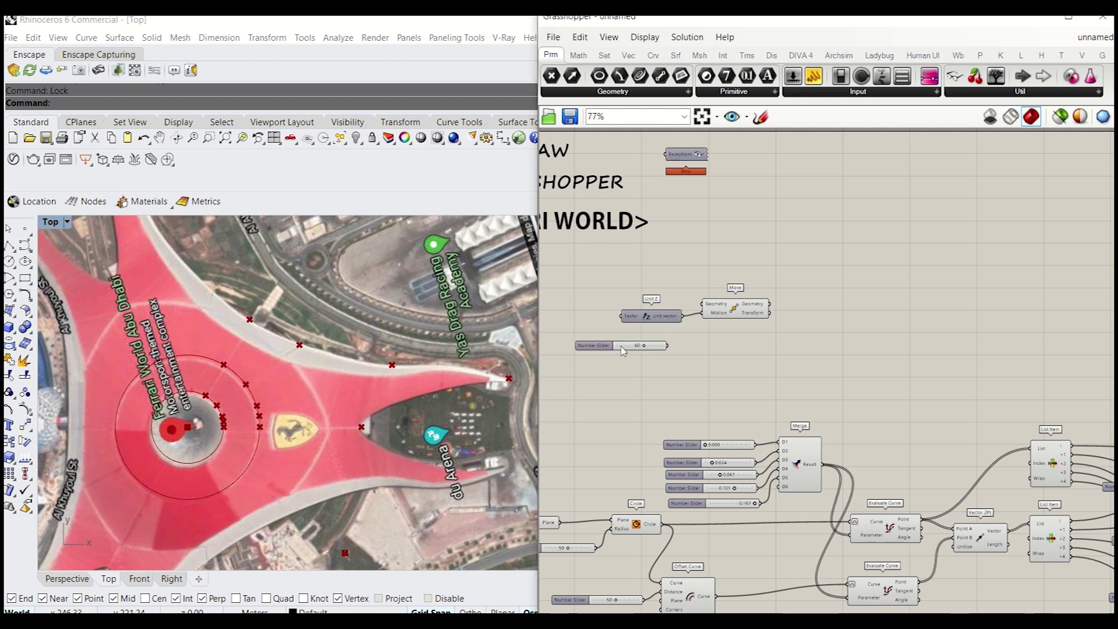
left_click_drag(602, 352, 622, 313)
scroll(619, 334, "up", 1)
left_click(834, 338)
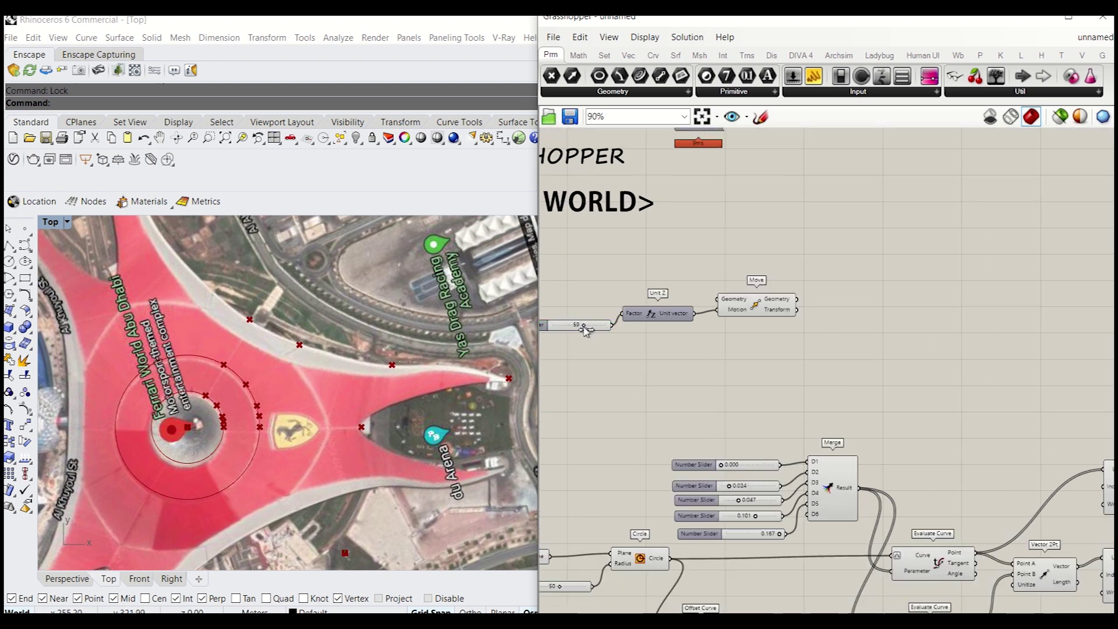
Select the slider, Unit Z and Move components together and bring them closer to the Merge sliders
right_click_drag(215, 398, 260, 402)
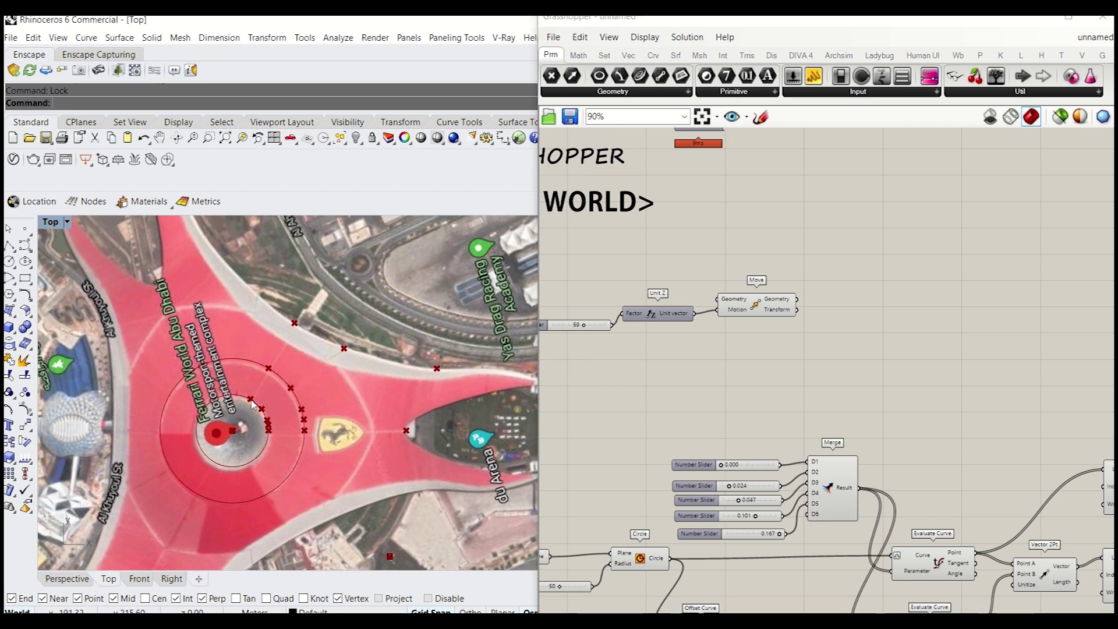
right_click_drag(569, 426, 792, 267)
left_click_drag(838, 294, 658, 201)
right_click_drag(860, 298, 839, 297)
left_click_drag(804, 231, 827, 284)
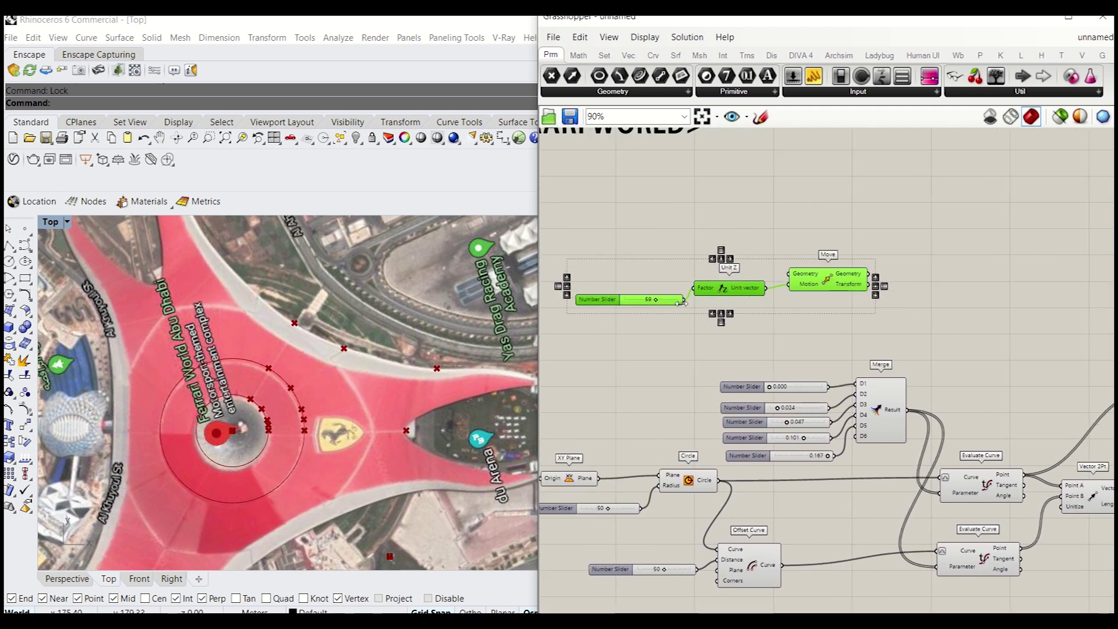
Set the slider feeding the Unit Z Factor to 40
scroll(585, 304, "up", 1)
scroll(656, 304, "up", 3)
left_click_drag(677, 295, 662, 296)
left_click(679, 296)
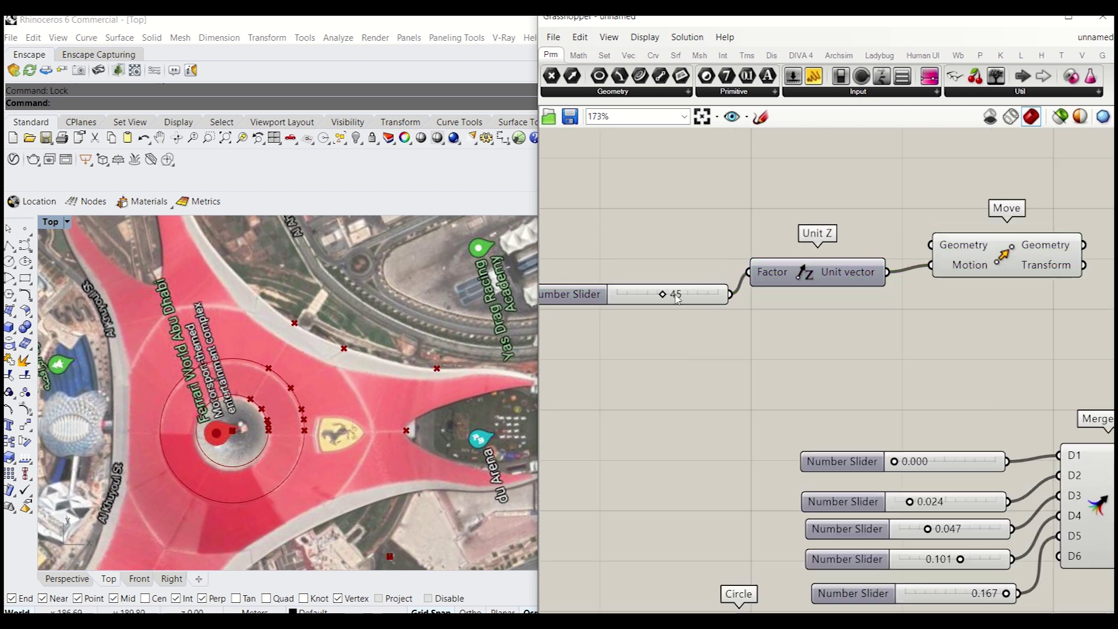
double_click(679, 295)
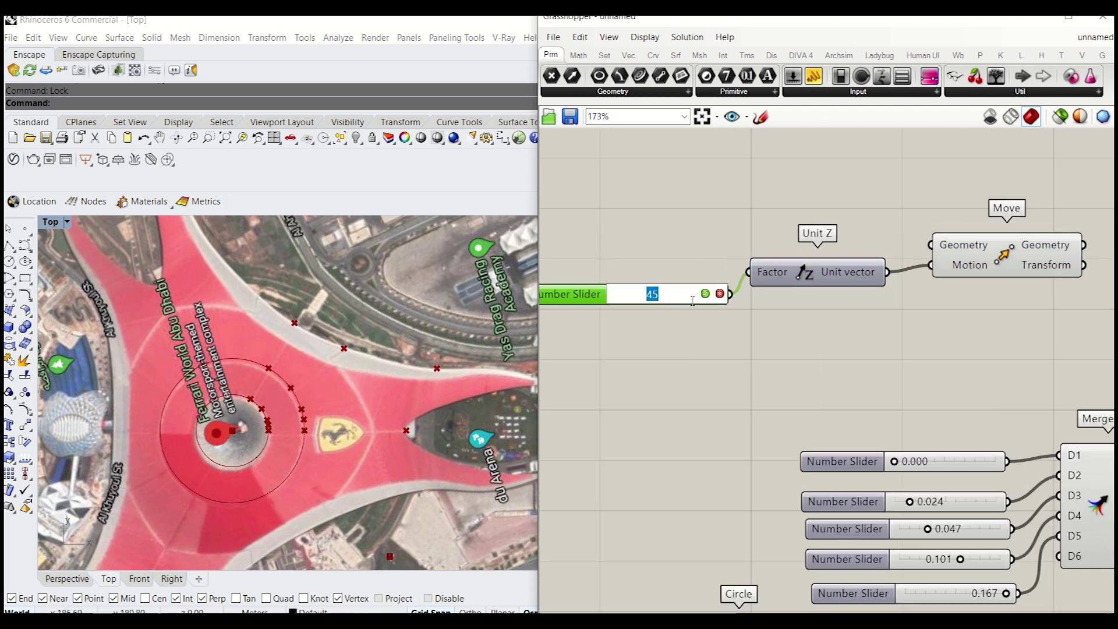
key("Return")
Connect the Circle output to the Move component's Geometry input and reposition the Circle component
scroll(778, 315, "down", 5)
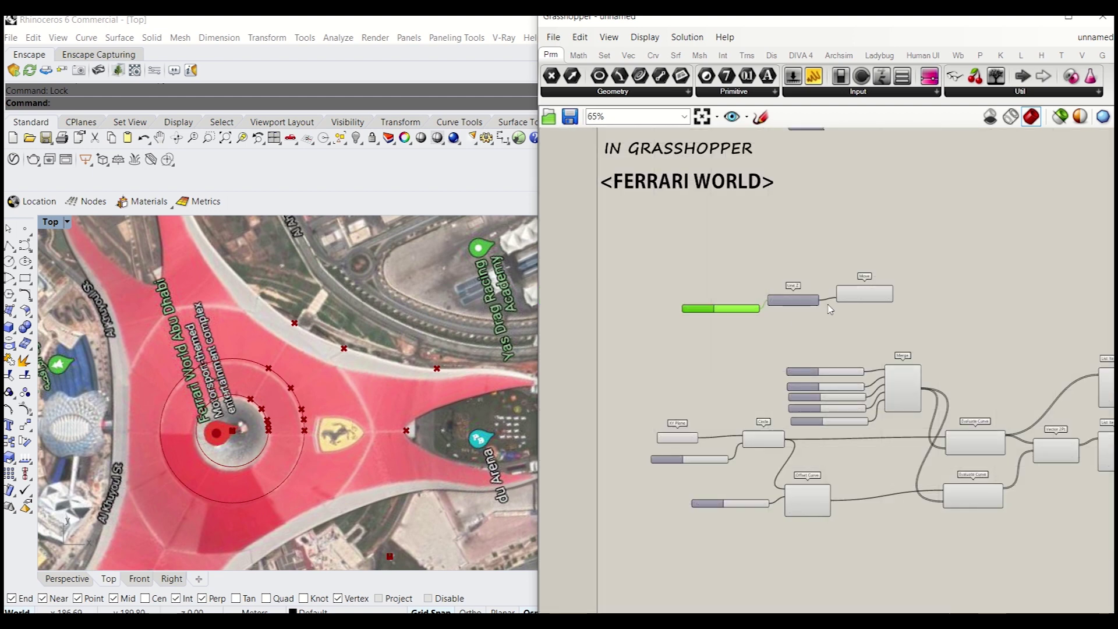
scroll(829, 309, "up", 4)
left_click_drag(815, 504, 912, 219)
right_click_drag(950, 526, 826, 458)
left_click_drag(649, 437, 616, 416)
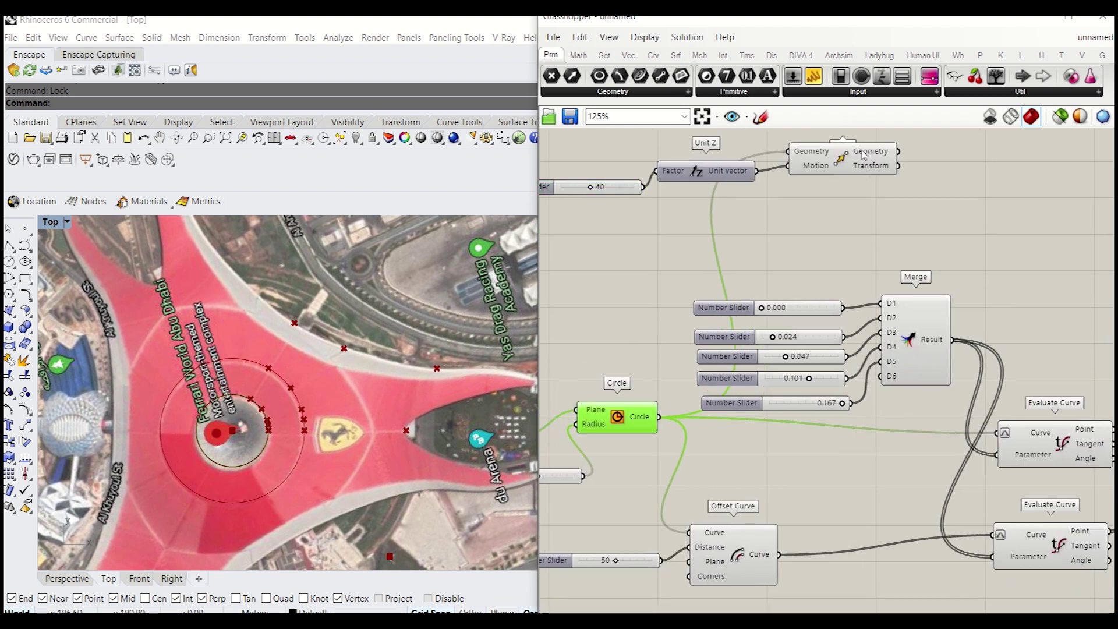
Shift the height slider, Unit Z and Move components together so they sit above the Circle
left_click_drag(863, 155, 848, 163)
left_click_drag(859, 219, 540, 151)
right_click_drag(728, 262, 834, 243)
scroll(824, 254, "down", 3)
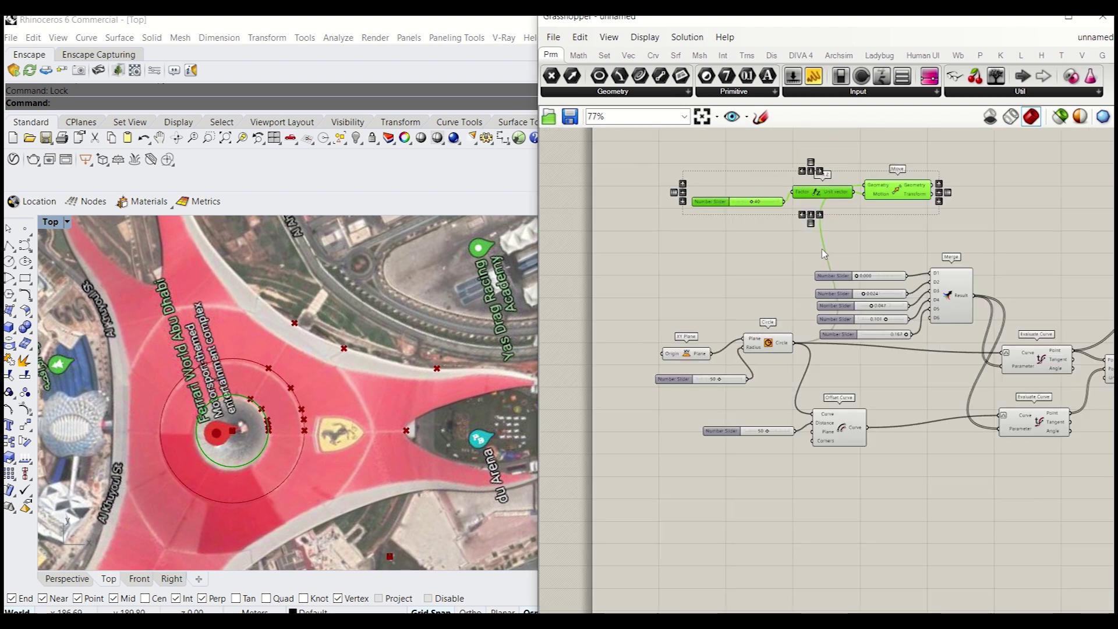
left_click_drag(910, 199, 856, 212)
left_click(852, 227)
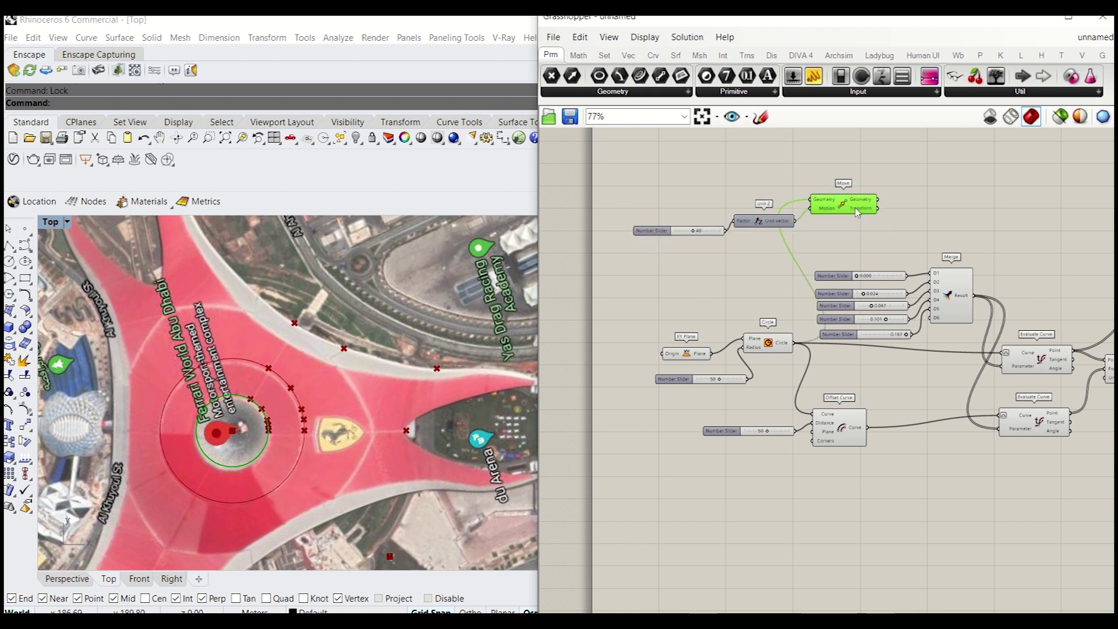
Space the XY Plane and radius slider farther away from the Circle component
left_click_drag(744, 396, 661, 341)
mouse_move(769, 349)
left_mouse_down()
mouse_move(743, 356)
mouse_move(772, 359)
left_mouse_up()
left_click_drag(730, 399, 639, 349)
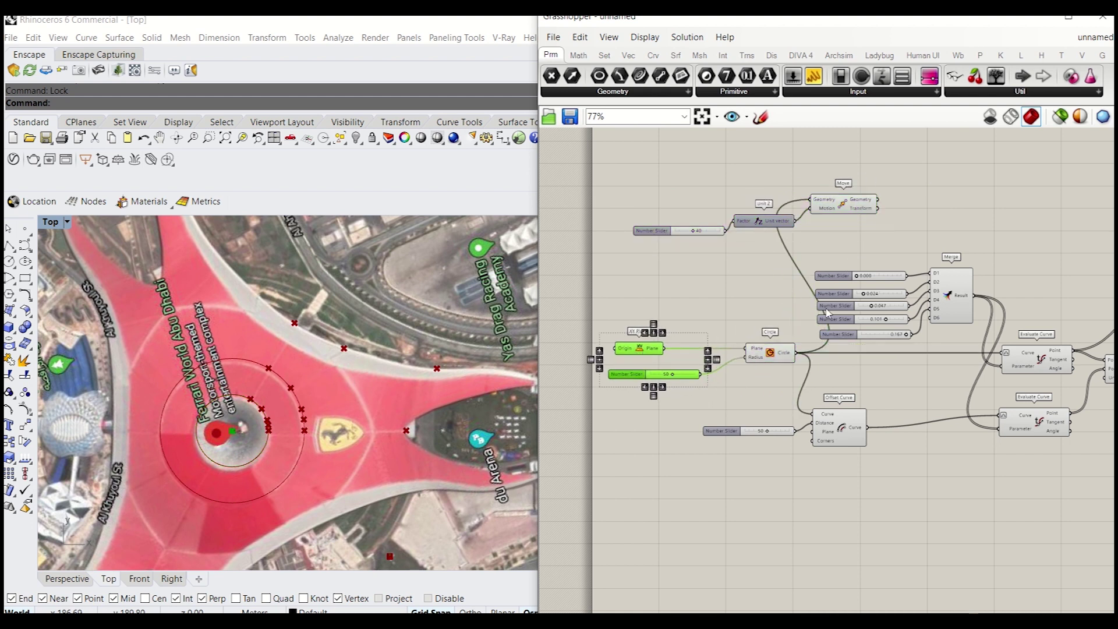
Feed the Move component's Geometry output into Offset Curve and the first Evaluate Curve, replacing the base Circle connections
left_click_drag(880, 200, 819, 404)
left_click_drag(771, 367, 747, 367)
left_click_drag(883, 205, 1000, 357)
right_click_drag(908, 381, 893, 400)
left_click_drag(839, 261, 641, 189)
right_click_drag(794, 269, 706, 248)
left_click_drag(749, 423, 754, 431)
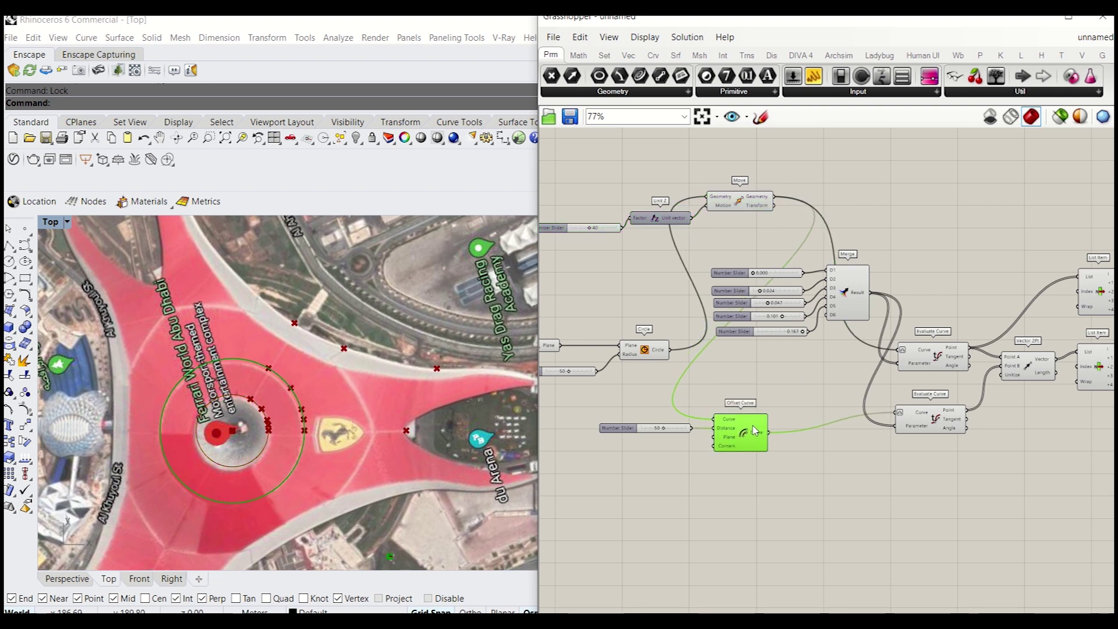
Switch to the Perspective view, then combine the Unit Z and Move components into one cluster
left_click(67, 578)
right_click_drag(303, 407, 304, 300)
double_click(699, 420)
key("Escape")
left_click_drag(783, 233, 626, 183)
right_click(658, 150)
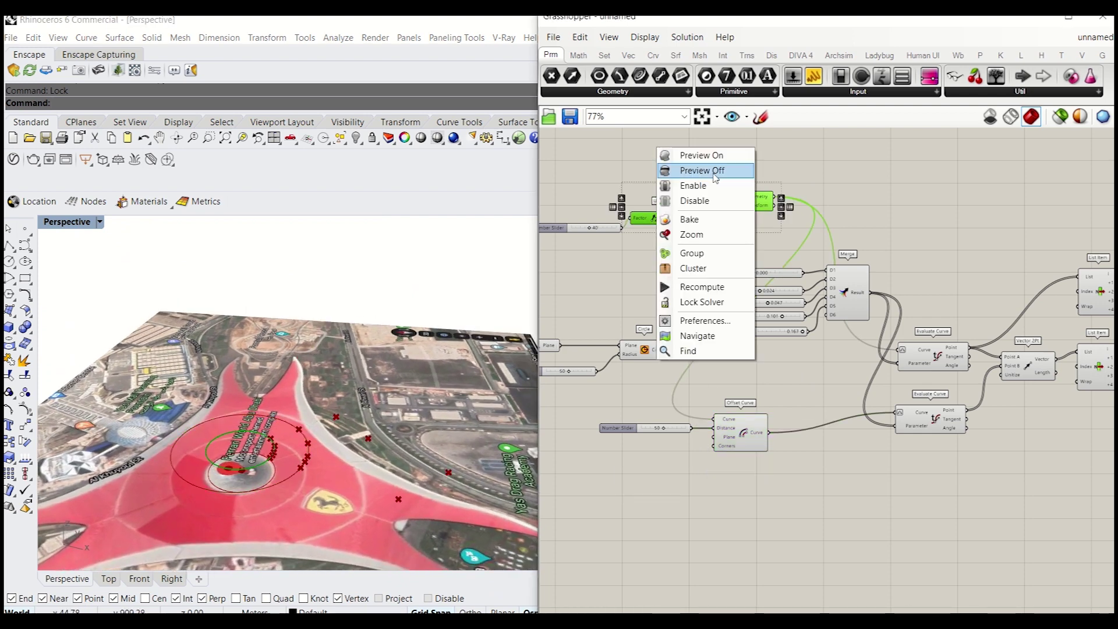
left_click(709, 267)
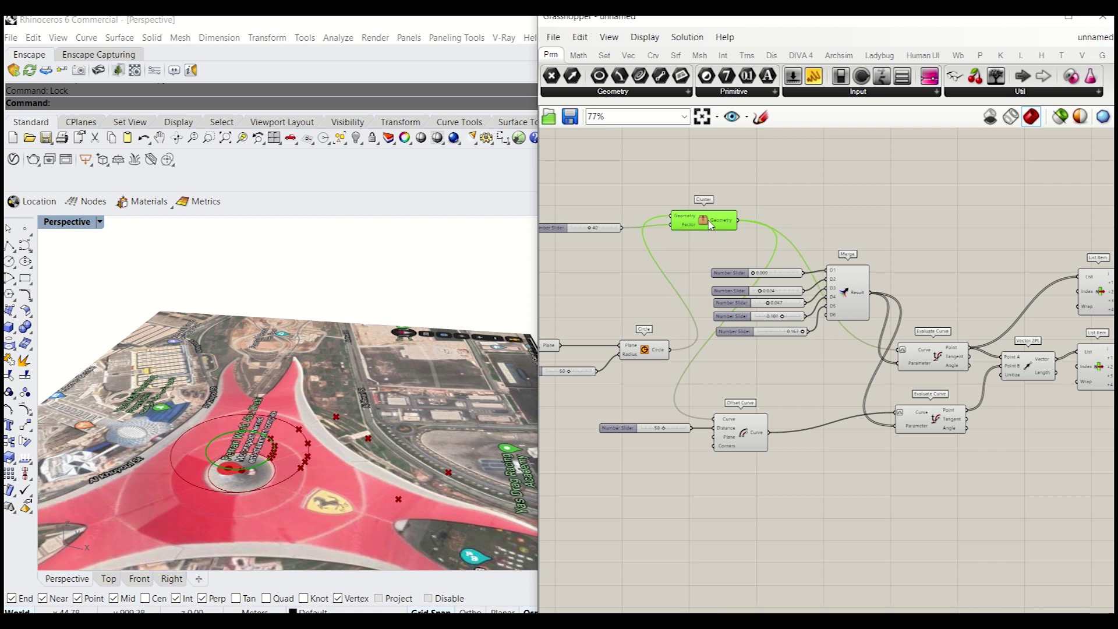
Duplicate the new move cluster together with its Factor slider and place the copy below Offset Curve
right_click_drag(610, 228, 660, 239)
left_click(659, 239, "shift")
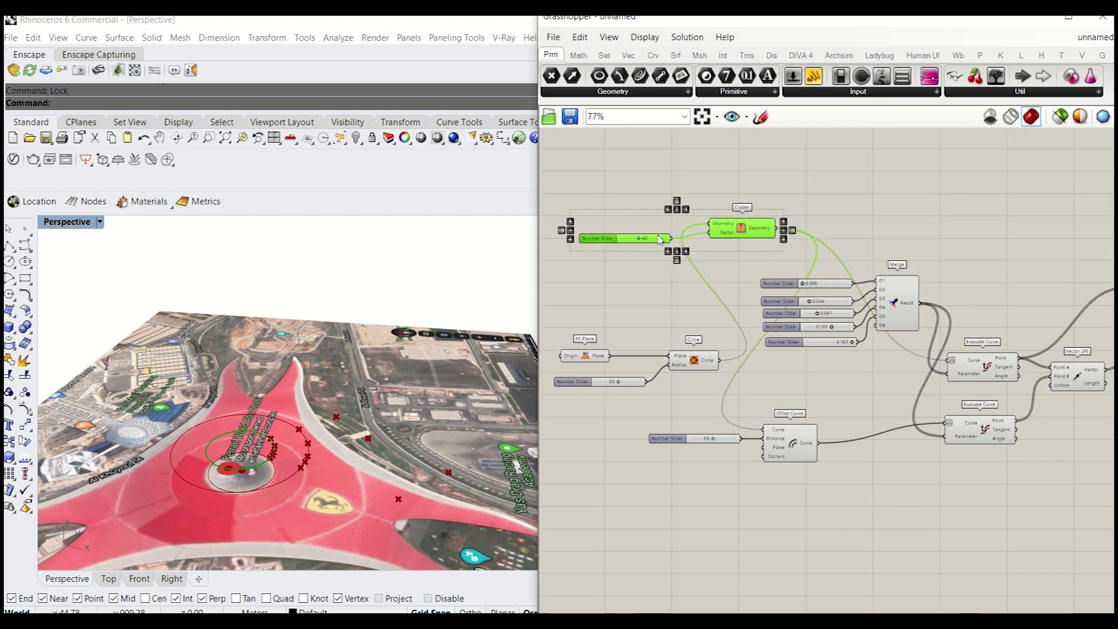
left_click_drag(756, 236, 881, 496)
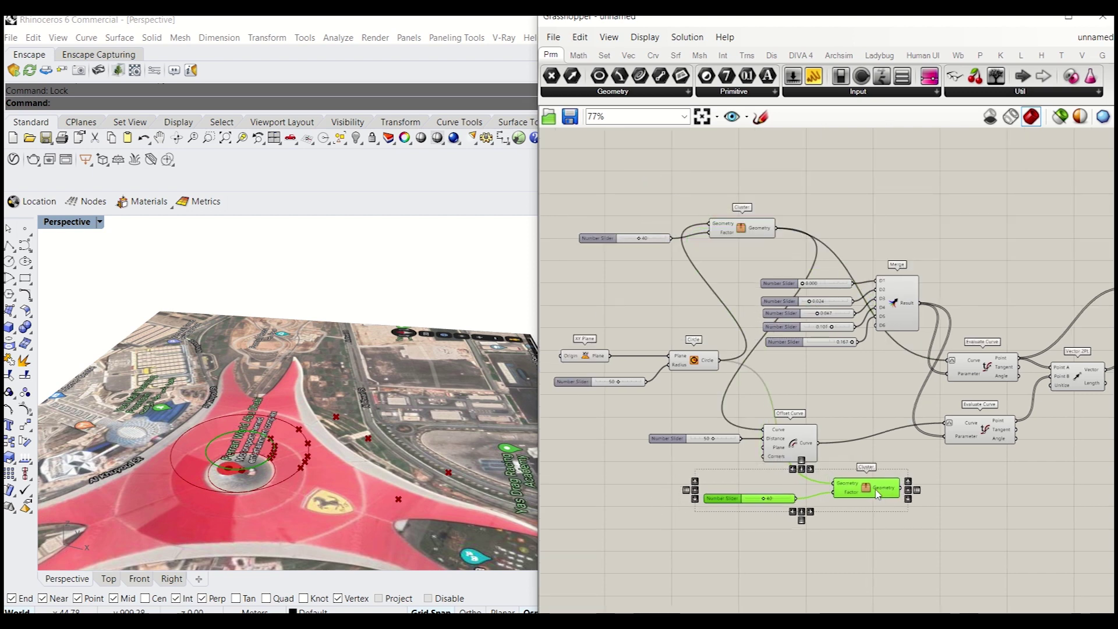
Route the Offset Curve output through the copied cluster's Geometry input and into the second Evaluate Curve's Curve input
scroll(906, 532, "up", 3)
left_click(803, 414)
left_click_drag(784, 409, 805, 467)
left_click_drag(898, 473, 959, 381)
scroll(960, 381, "down", 2)
left_click_drag(788, 425, 801, 396)
scroll(801, 396, "down", 4)
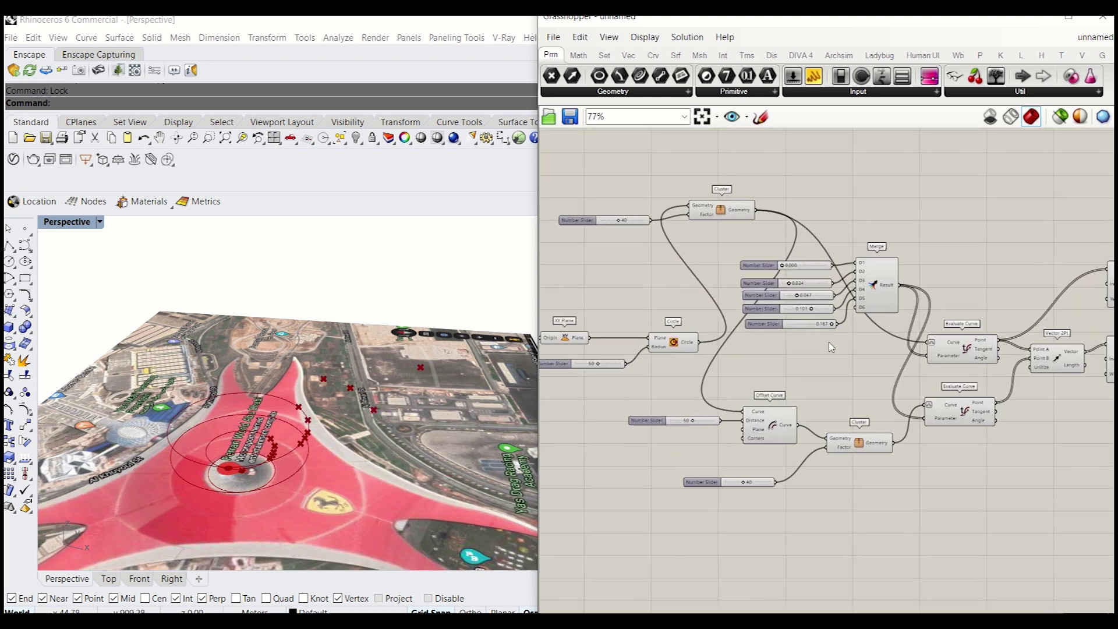
Try a Factor of 18 on the copied cluster and inspect the offset circle's height from the side in Perspective
scroll(771, 327, "up", 3)
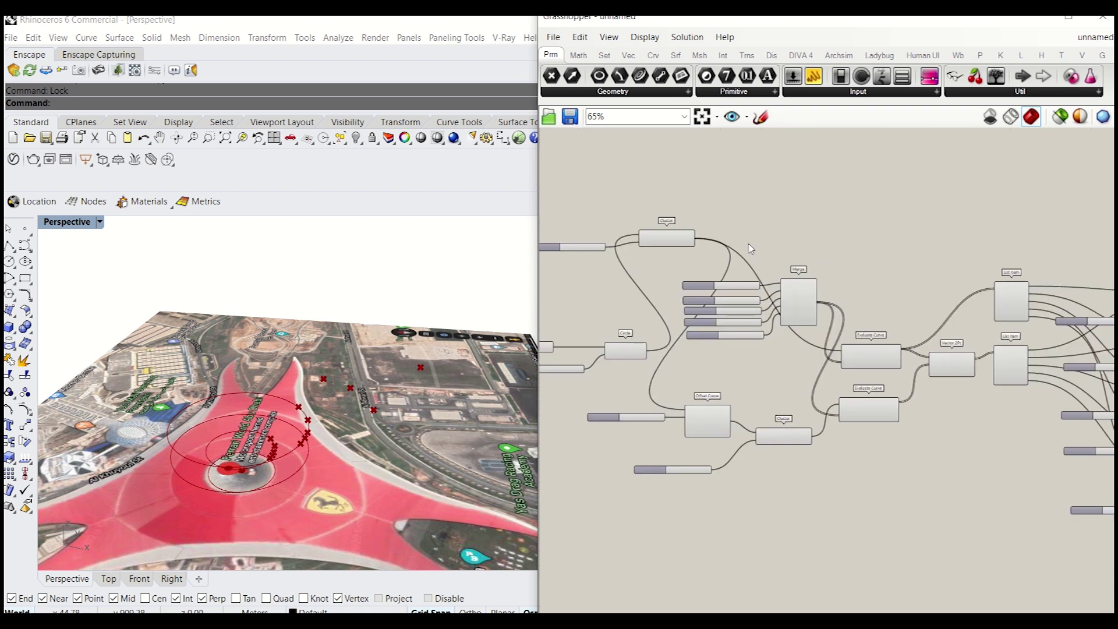
scroll(787, 307, "up", 3)
scroll(728, 378, "down", 3)
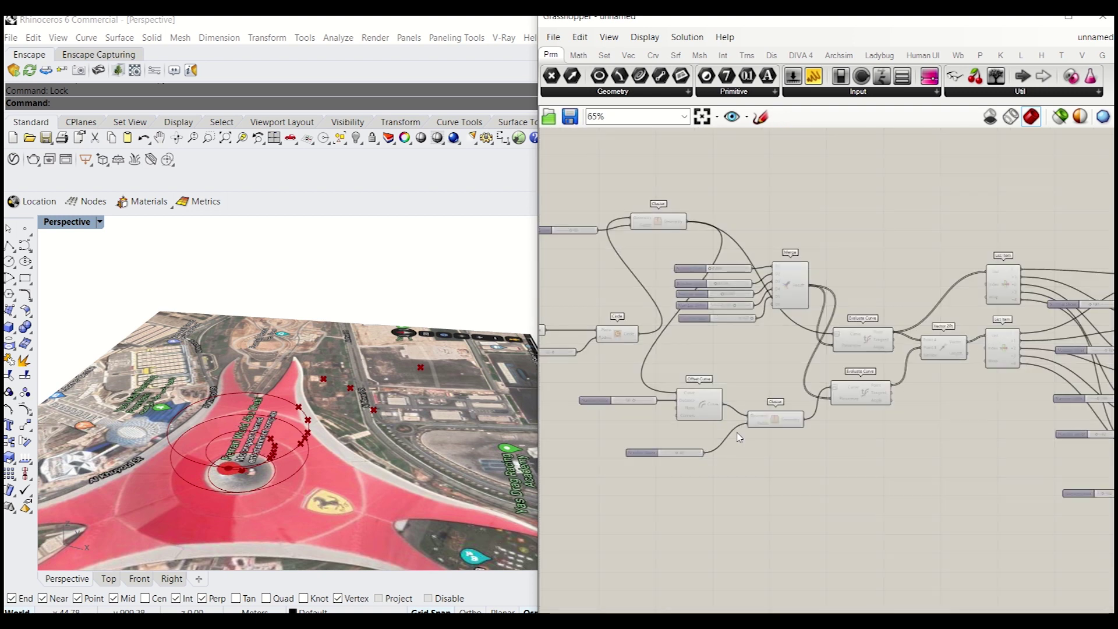
scroll(685, 458, "up", 2)
scroll(684, 458, "up", 3)
mouse_move(678, 457)
left_mouse_down()
mouse_move(644, 459)
mouse_move(660, 463)
left_mouse_up()
right_click_drag(336, 463, 310, 450)
scroll(277, 454, "up", 5)
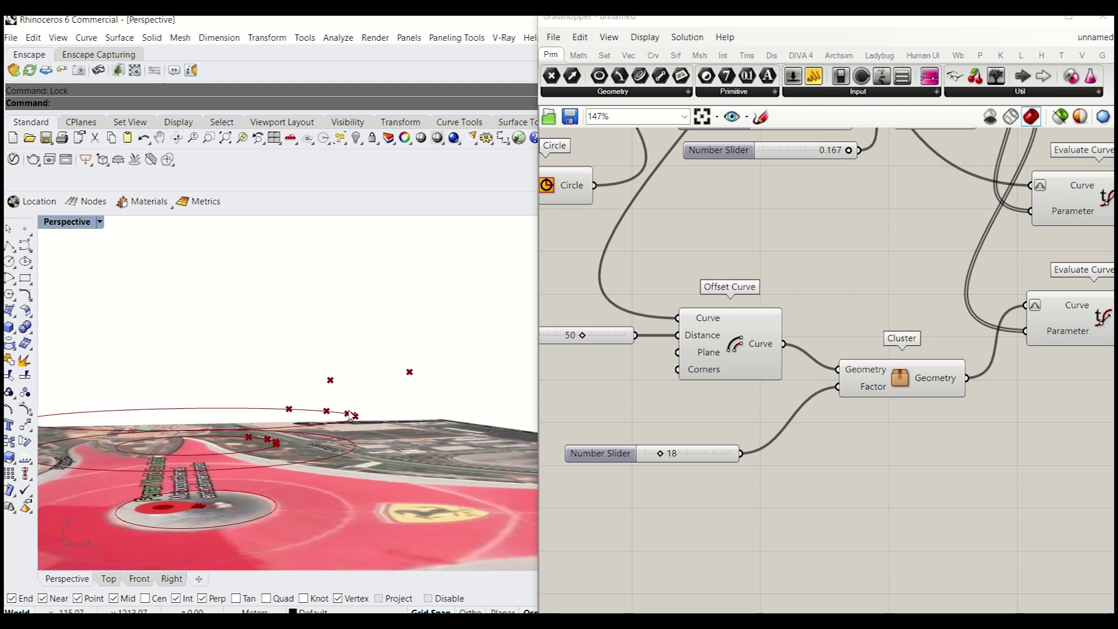
right_click_drag(354, 418, 245, 394)
scroll(736, 389, "down", 5)
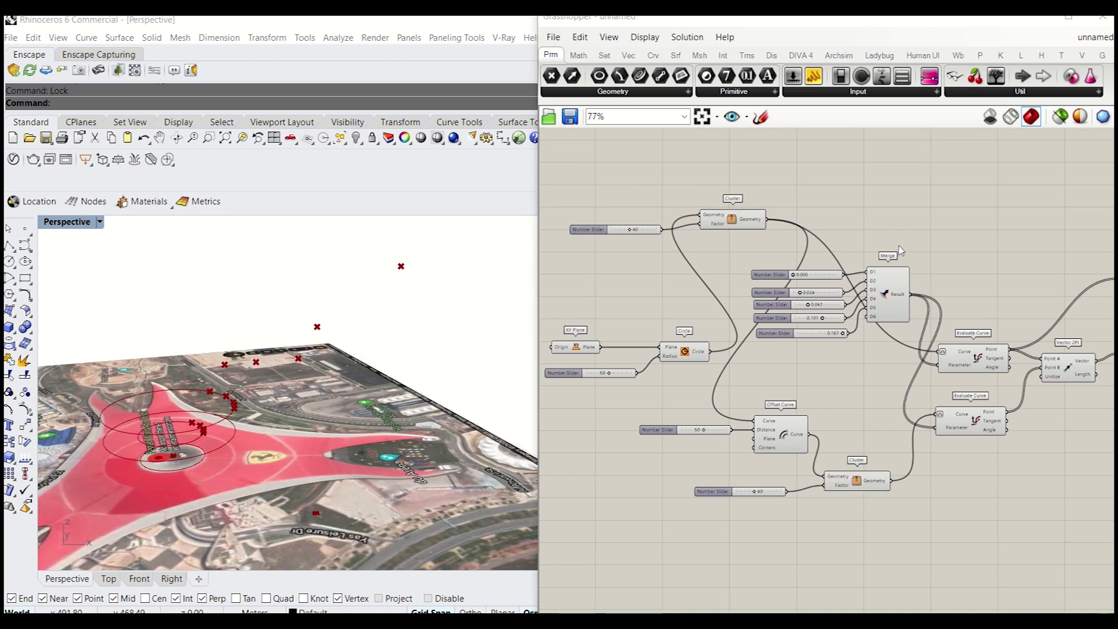
Connect Circle directly to the first Evaluate Curve's Curve input and Offset Curve directly to the second Evaluate Curve's Curve input
right_click_drag(933, 213, 891, 225)
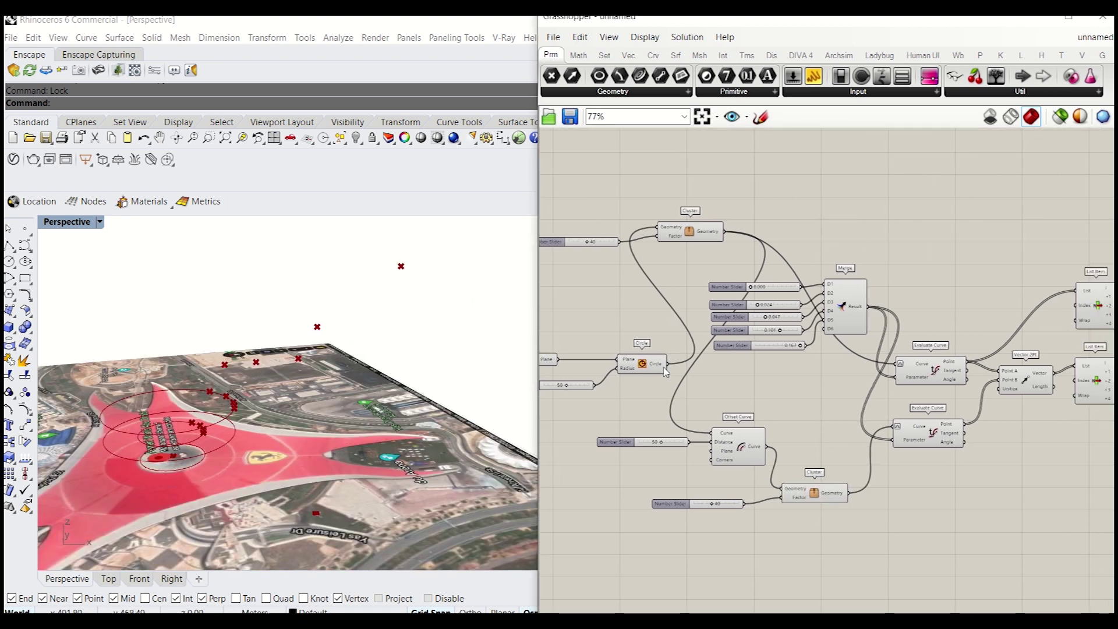
left_click_drag(693, 408, 897, 363)
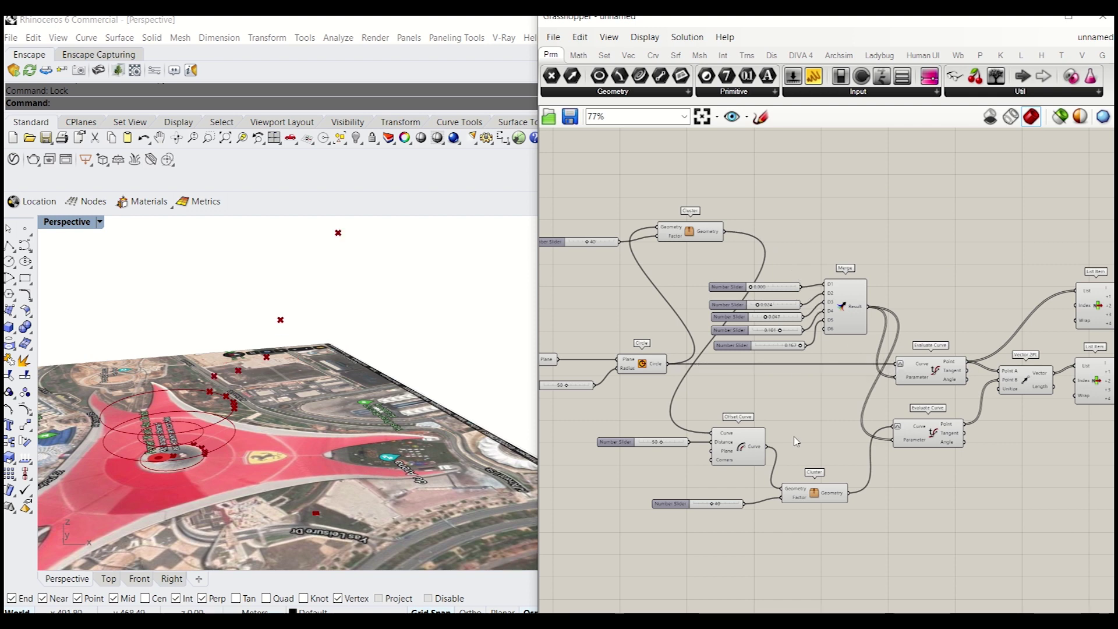
left_click_drag(769, 449, 896, 426)
Move the lower cluster and its slider beside the second Evaluate Curve and feed that component's Point output into the cluster's Geometry input
left_click_drag(820, 535, 643, 489)
right_click_drag(854, 506, 765, 494)
left_click_drag(731, 483, 924, 470)
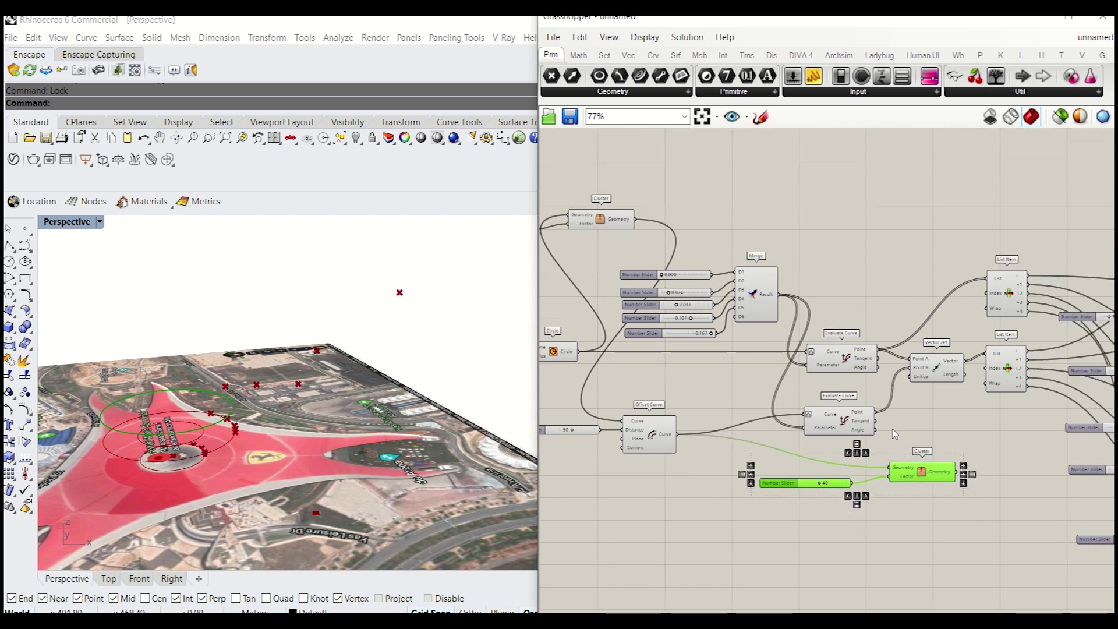
scroll(926, 470, "up", 3)
left_click_drag(843, 374, 865, 464)
scroll(645, 285, "down", 3)
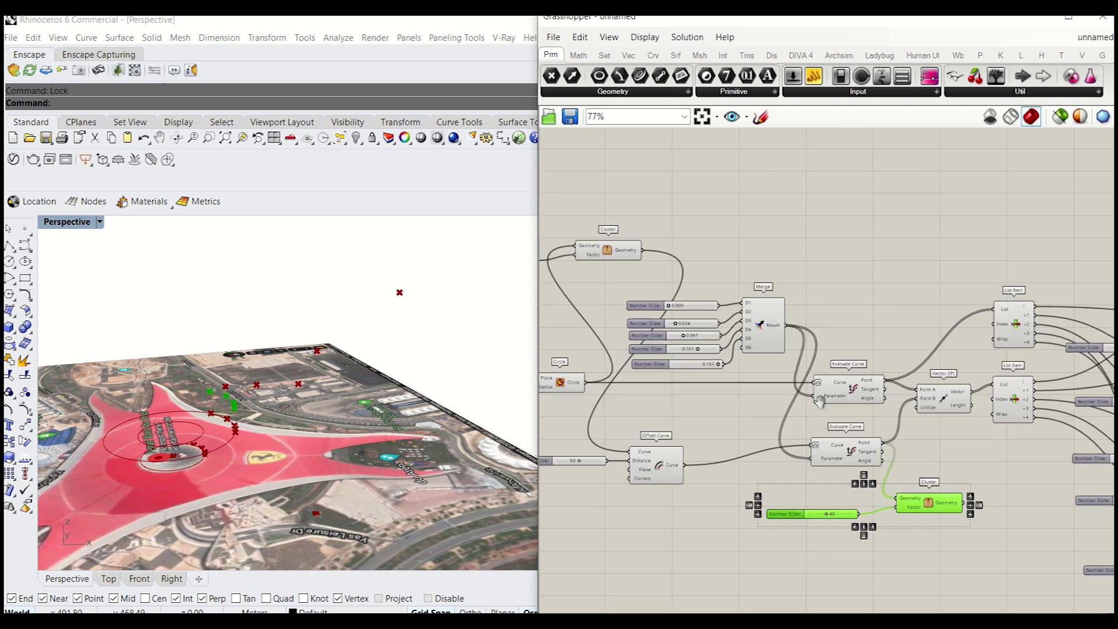
Relocate the upper cluster to receive the first Evaluate Curve's Point output, and wire Circle directly into Offset Curve
left_click_drag(648, 251, 535, 338)
left_click_drag(611, 293, 914, 345)
left_click_drag(889, 411, 891, 412)
right_click_drag(892, 362, 853, 347)
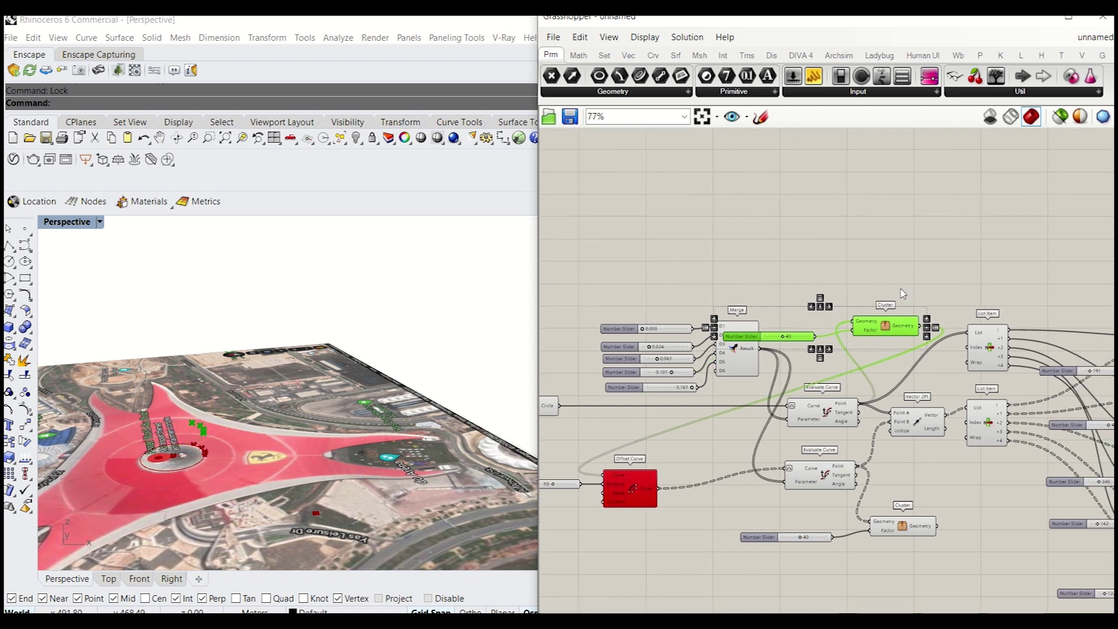
scroll(606, 477, "down", 2)
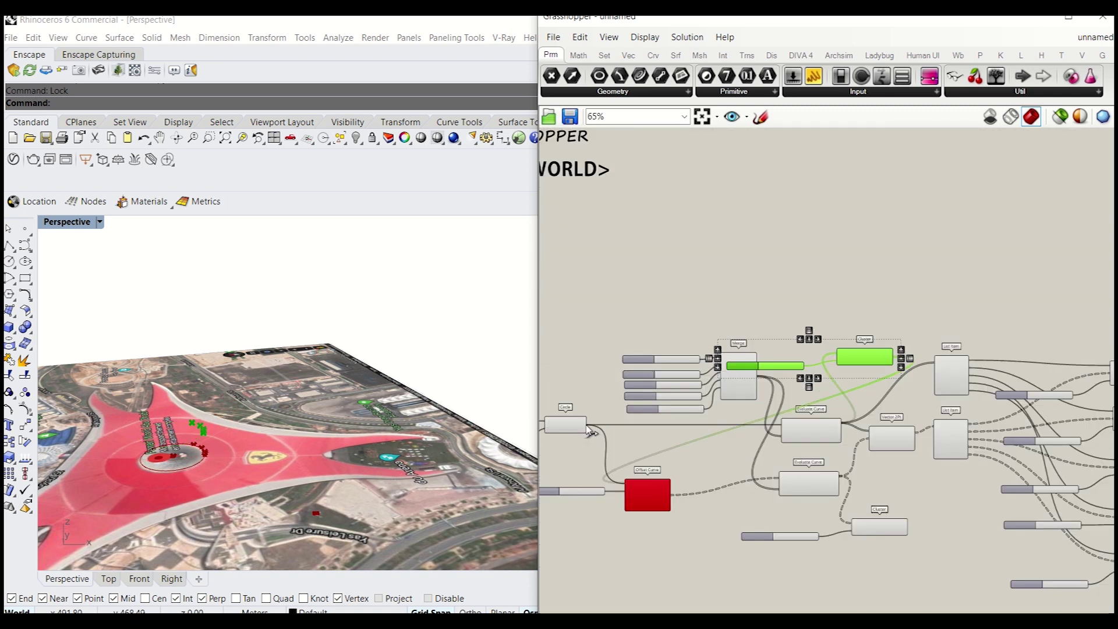
Set the lower cluster's Factor to 61 and check the raised points in the Perspective view
right_click_drag(237, 434, 237, 399)
scroll(884, 553, "up", 3)
left_click_drag(737, 537, 749, 539)
right_click_drag(287, 391, 260, 393)
scroll(329, 414, "up", 4)
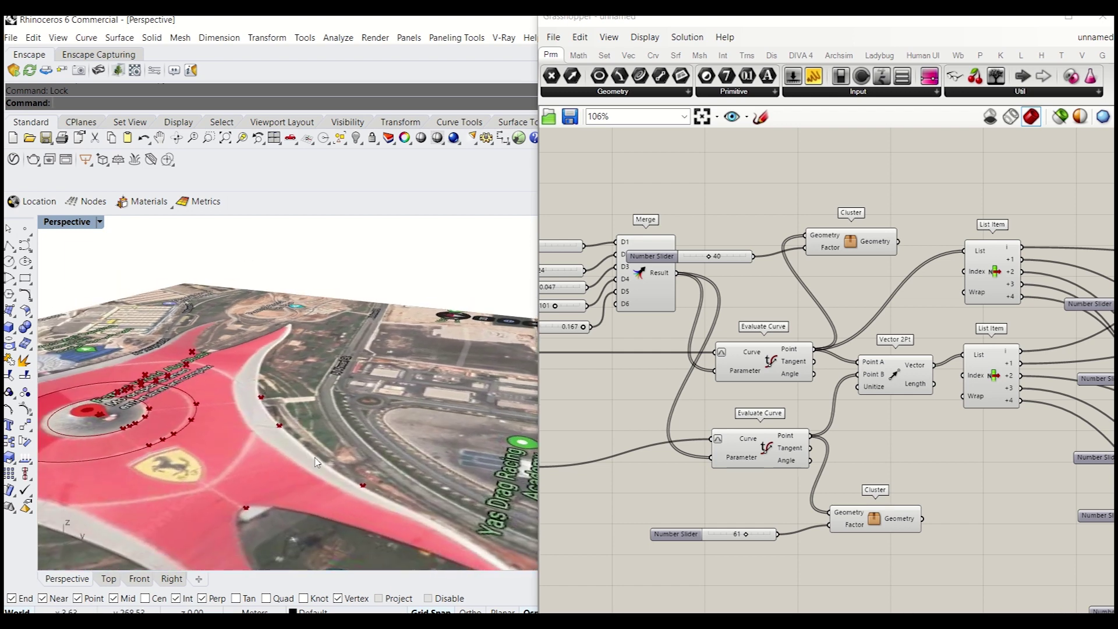
Space out the layout by moving the upper cluster with its slider higher and shifting the lower cluster with its slider outward
scroll(314, 462, "down", 3)
left_click_drag(871, 204, 728, 273)
left_click_drag(849, 251, 882, 166)
right_click_drag(928, 379, 818, 280)
left_click_drag(817, 383, 618, 473)
left_click_drag(772, 429, 822, 454)
Copy the lower move cluster with its slider beside the first end-point cluster and connect that cluster's End output to its Geometry input
scroll(710, 415, "down", 5)
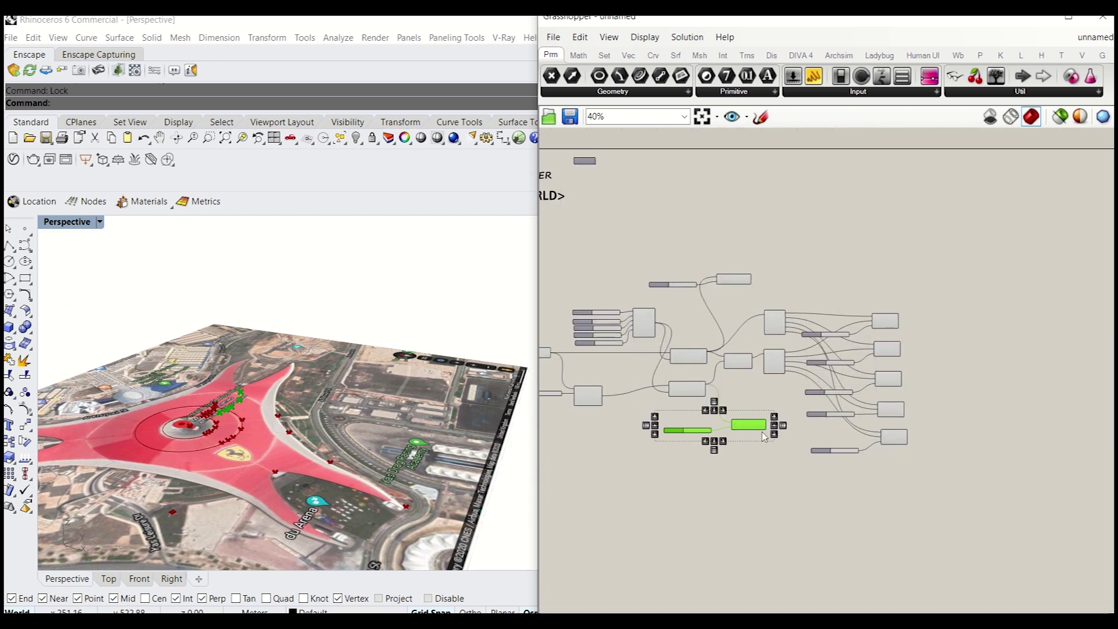
left_click_drag(762, 433, 952, 345)
scroll(984, 360, "up", 5)
left_click_drag(788, 327, 790, 315)
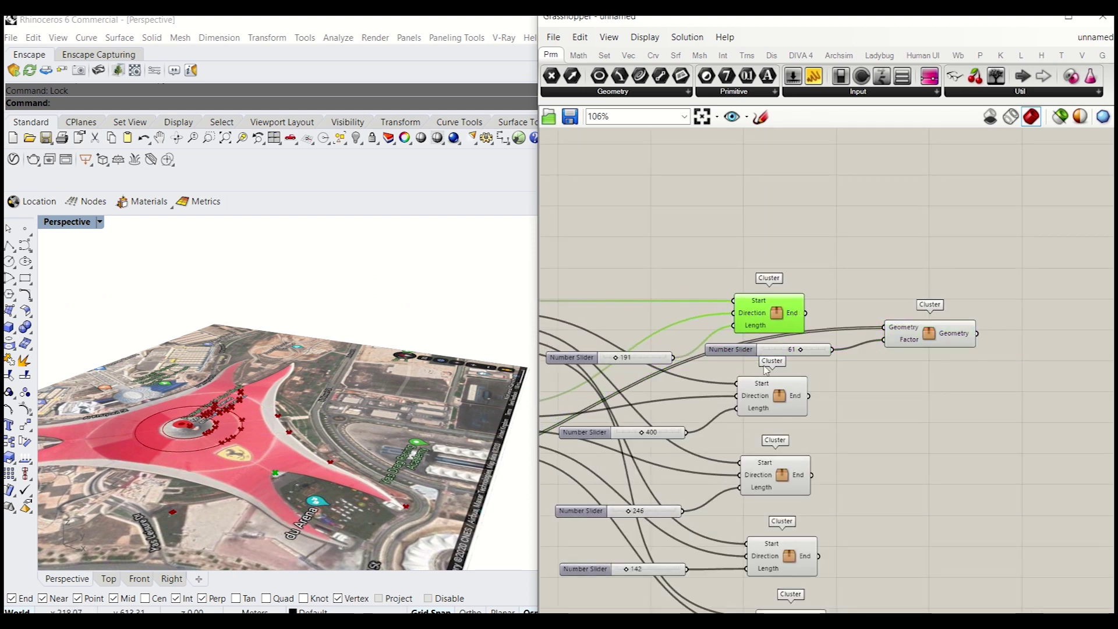
left_click_drag(804, 314, 884, 327)
Adjust the first end point's height against the roof in Perspective, then set its move cluster's Factor to 20
scroll(796, 355, "up", 1)
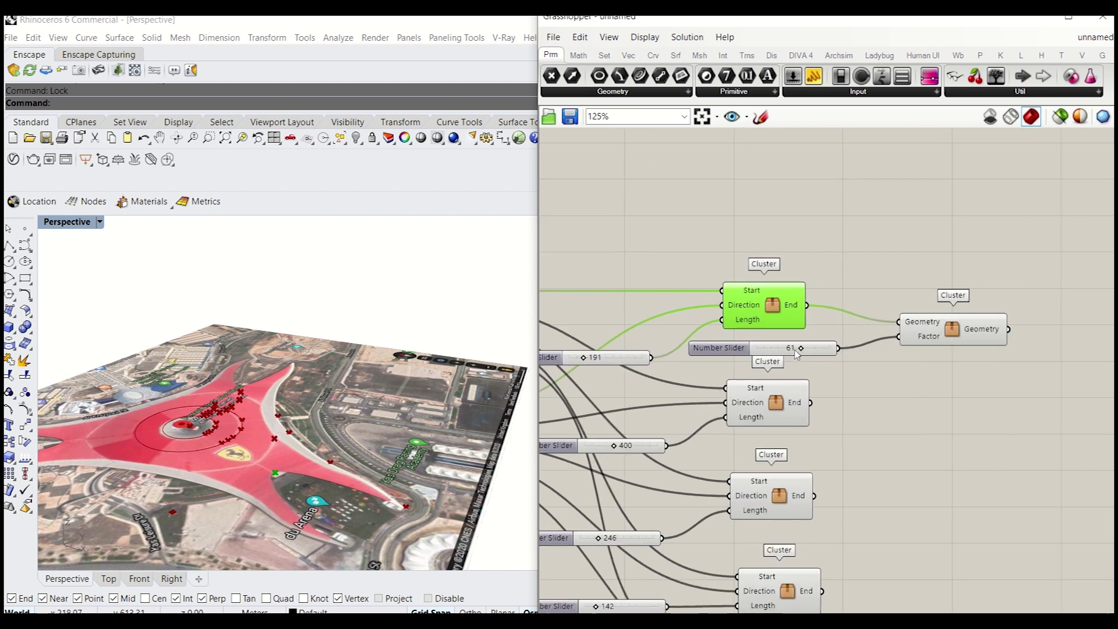
scroll(347, 450, "up", 3)
right_click_drag(346, 451, 252, 413)
scroll(814, 334, "up", 2)
left_click_drag(797, 353, 789, 354)
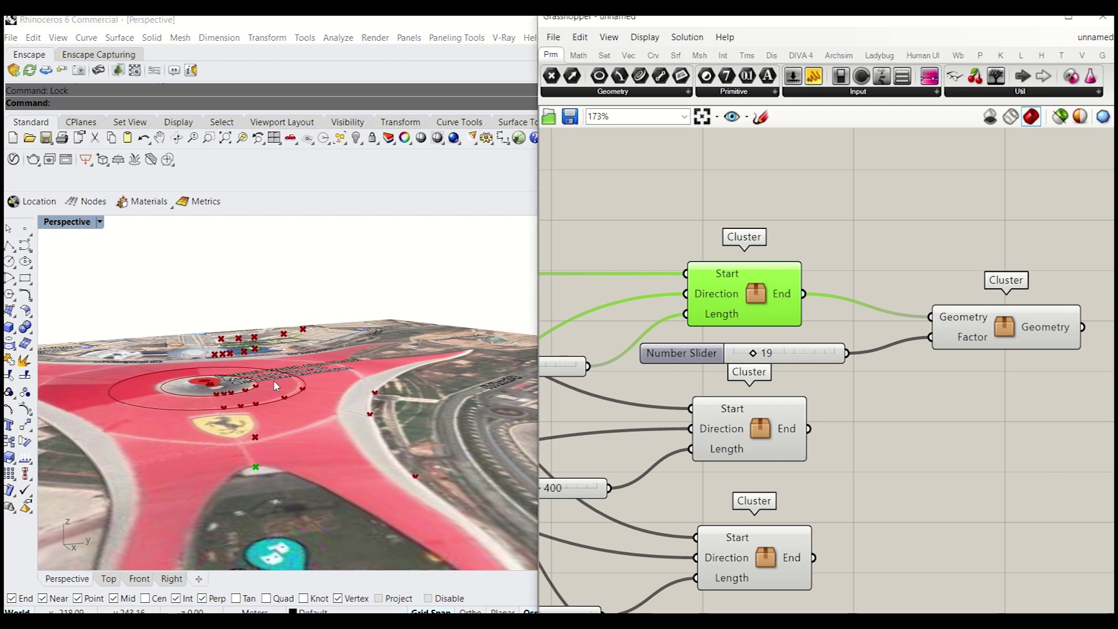
scroll(277, 386, "down", 3)
scroll(698, 361, "up", 2)
double_click(791, 347)
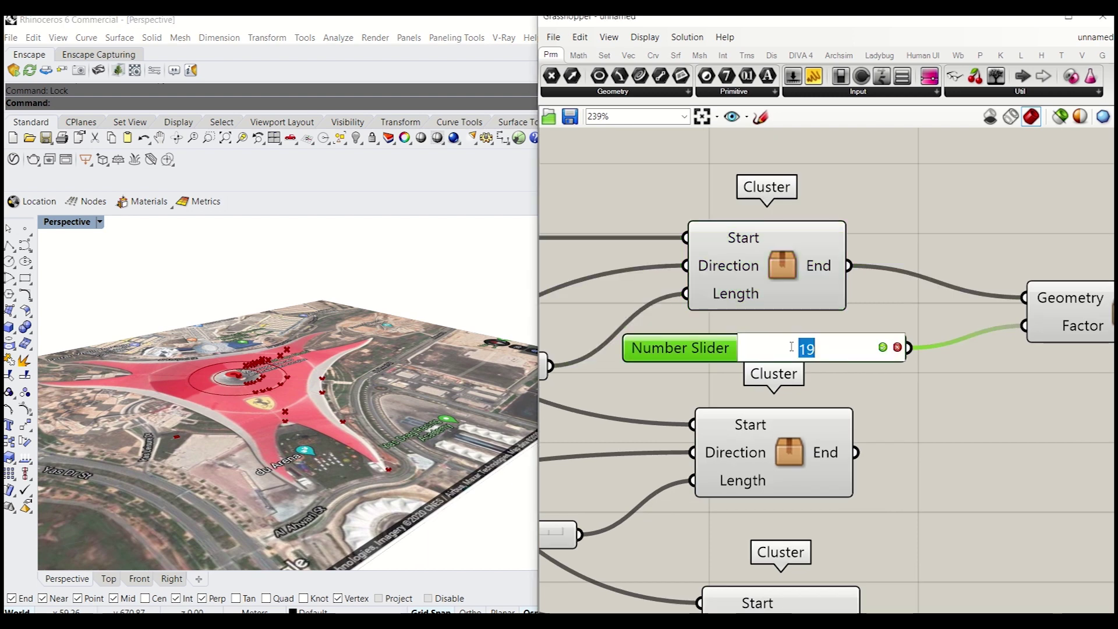
key("Return")
Duplicate the move cluster with its Factor slider one row down and connect the second end-point cluster's End output to its Geometry input
scroll(900, 376, "down", 5)
left_click(950, 327, "shift")
left_click_drag(853, 337, 881, 333)
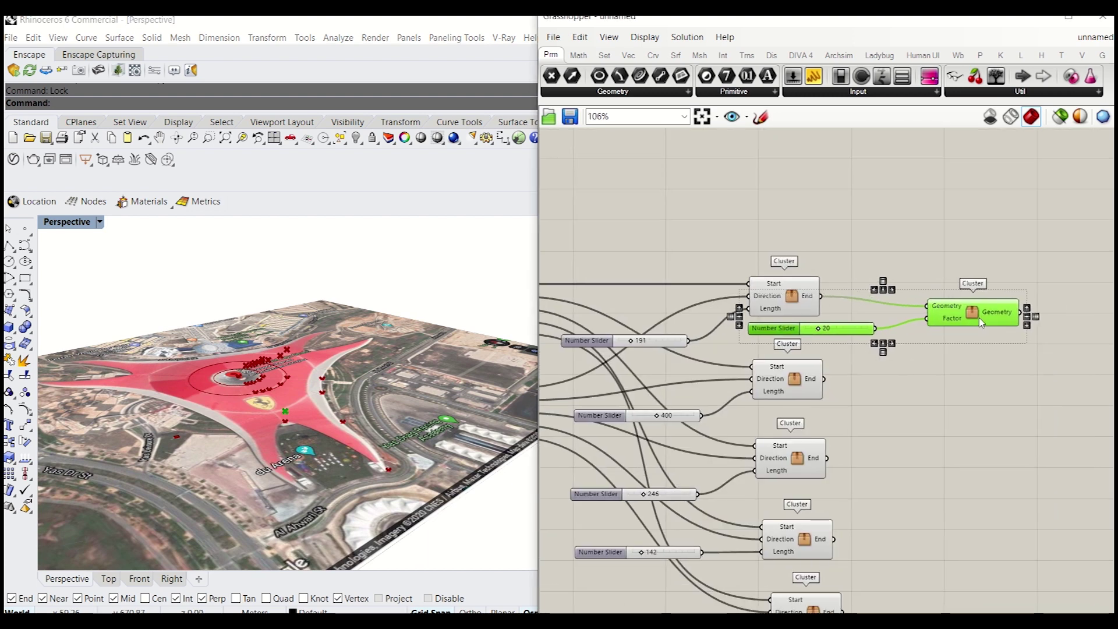
left_click_drag(827, 328, 823, 405, "alt")
left_click_drag(930, 387, 928, 386)
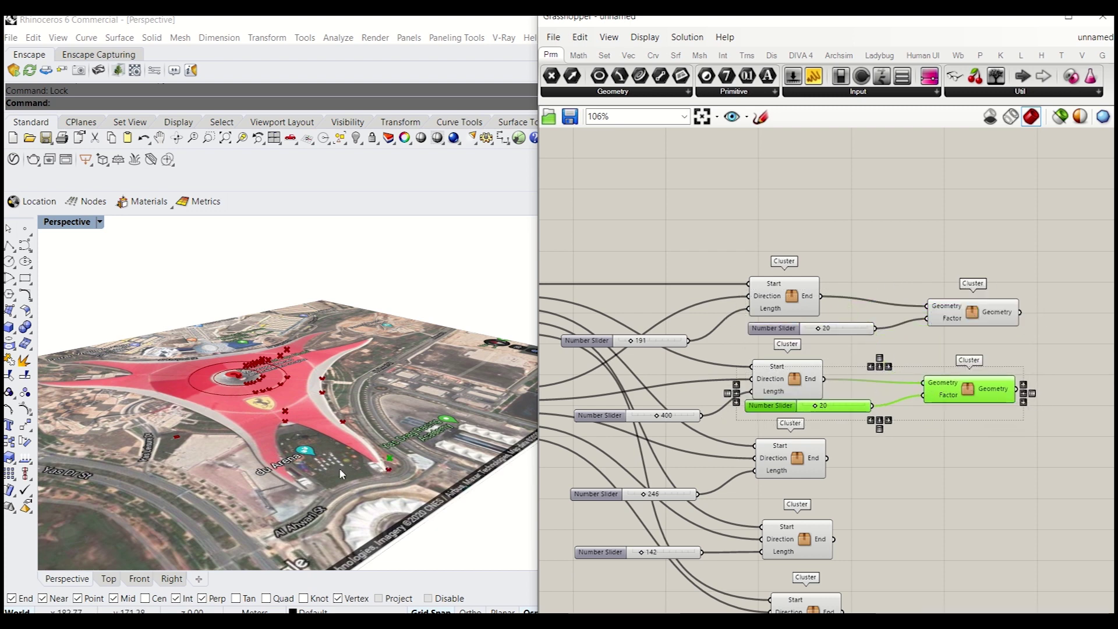
Set the second move cluster's Factor to 4 for the end point at the roof arm's tip
scroll(872, 386, "up", 3)
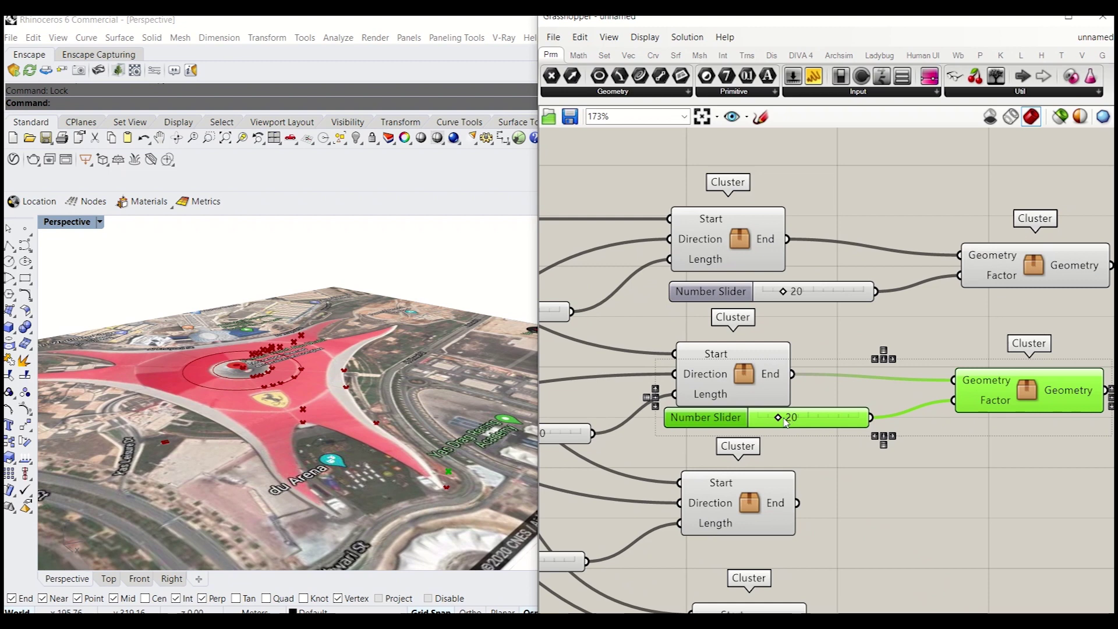
double_click(806, 417)
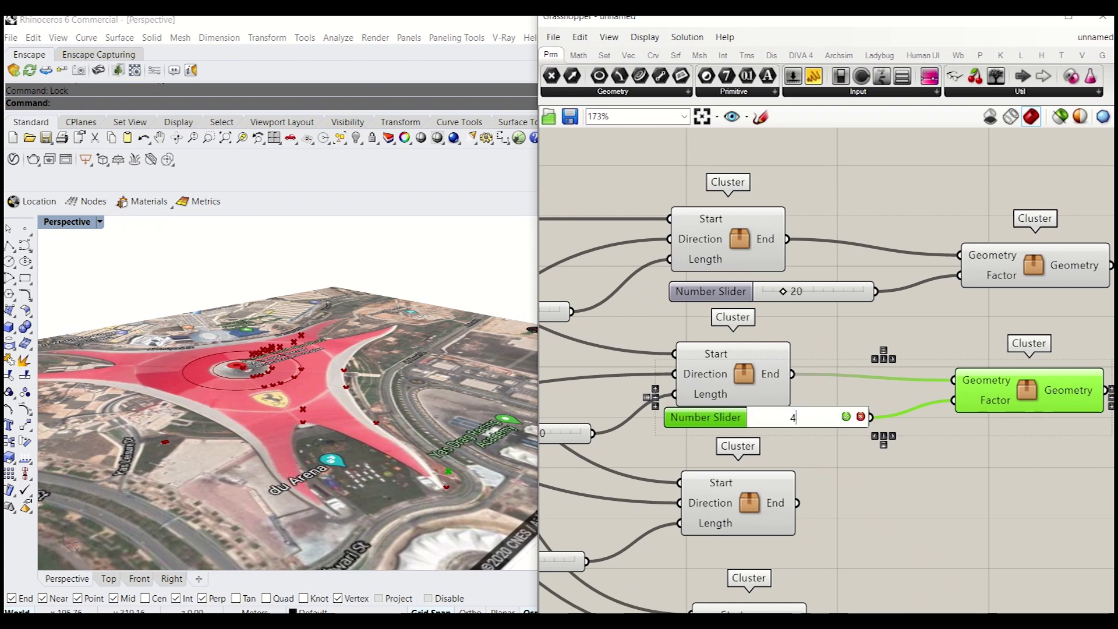
key("Return")
Duplicate the second move cluster with its slider below and connect the third end-point cluster's End output to the copy's Geometry input
right_click_drag(925, 393, 815, 353)
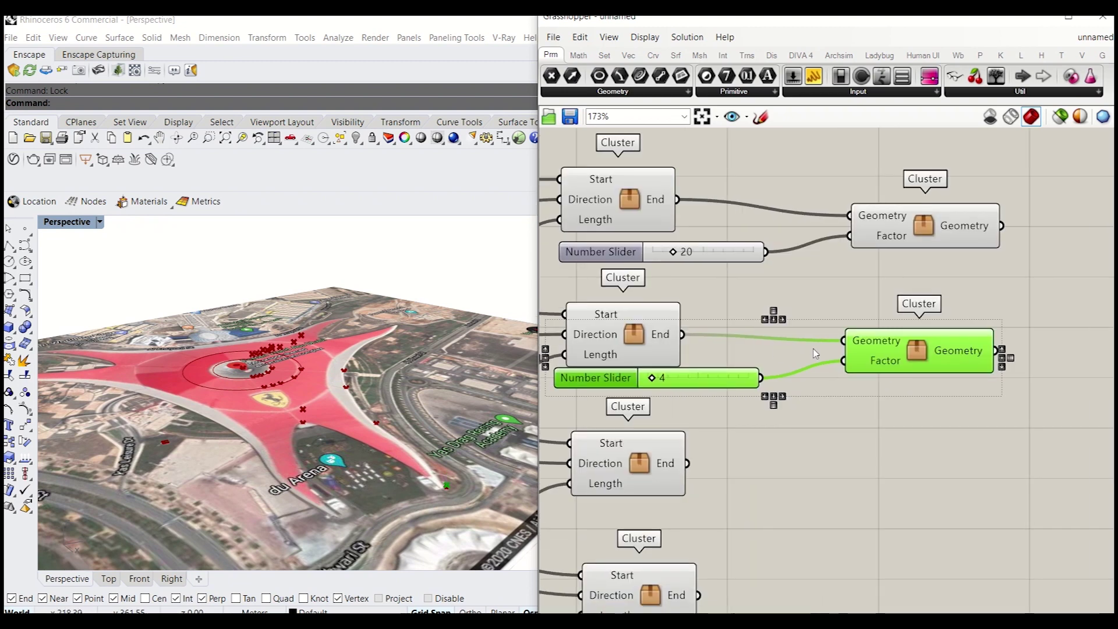
left_click_drag(946, 382, 714, 343)
right_click_drag(828, 377, 790, 269)
left_click_drag(865, 256, 872, 400, "alt")
left_click_drag(649, 355, 812, 376)
Set the third move cluster's Factor to 24 while judging the point's height from the side in Perspective
right_click_drag(728, 367, 801, 367)
left_click_drag(686, 391, 689, 390)
right_click_drag(425, 425, 122, 431)
scroll(728, 389, "up", 2)
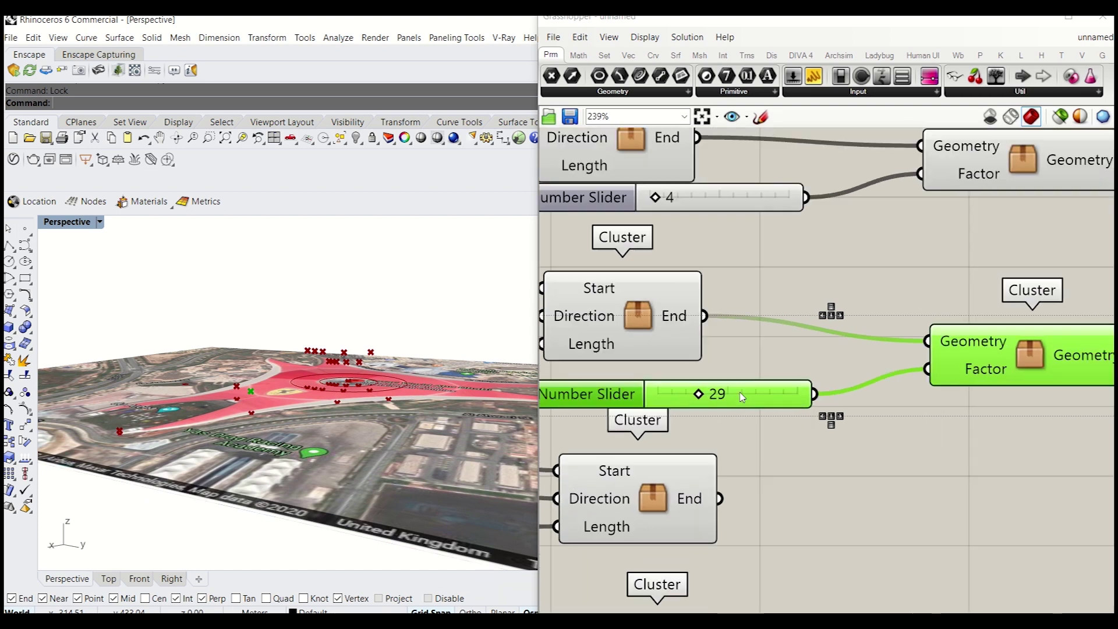
left_click_drag(705, 395, 697, 396)
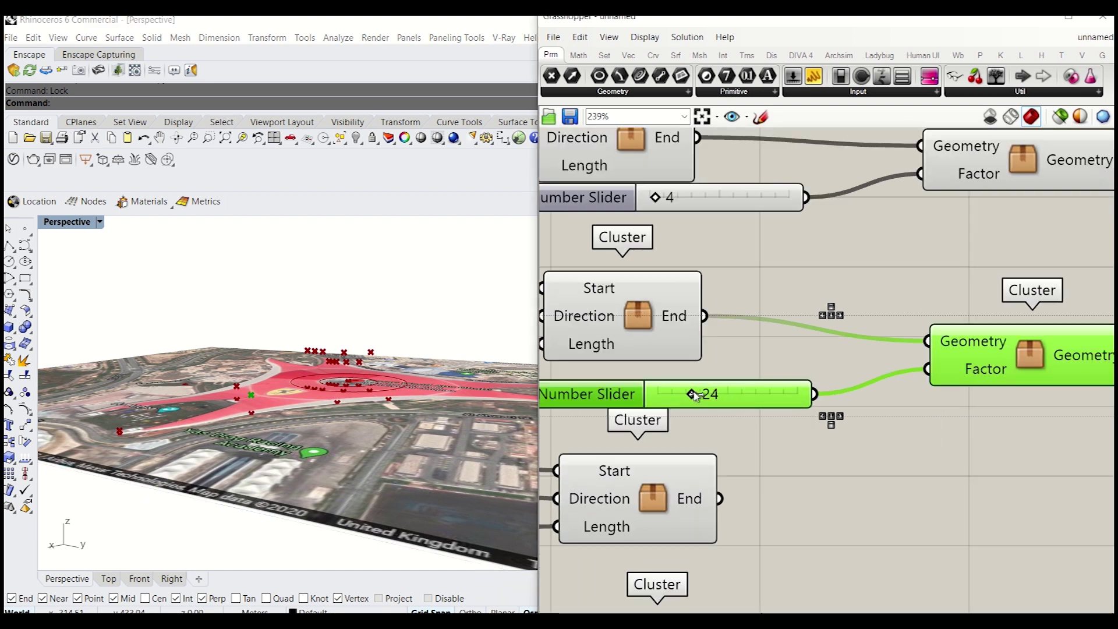
Paste another move cluster with its slider and connect the fourth end-point cluster's End output to its Geometry input
scroll(848, 467, "down", 3)
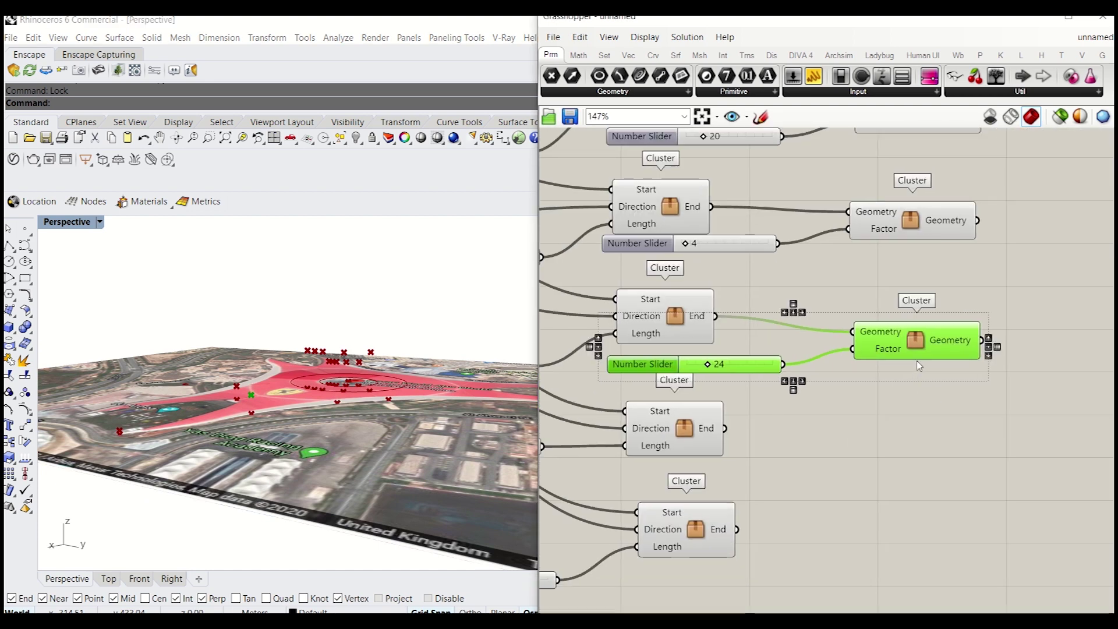
key("ctrl+v")
left_click_drag(726, 429, 854, 425)
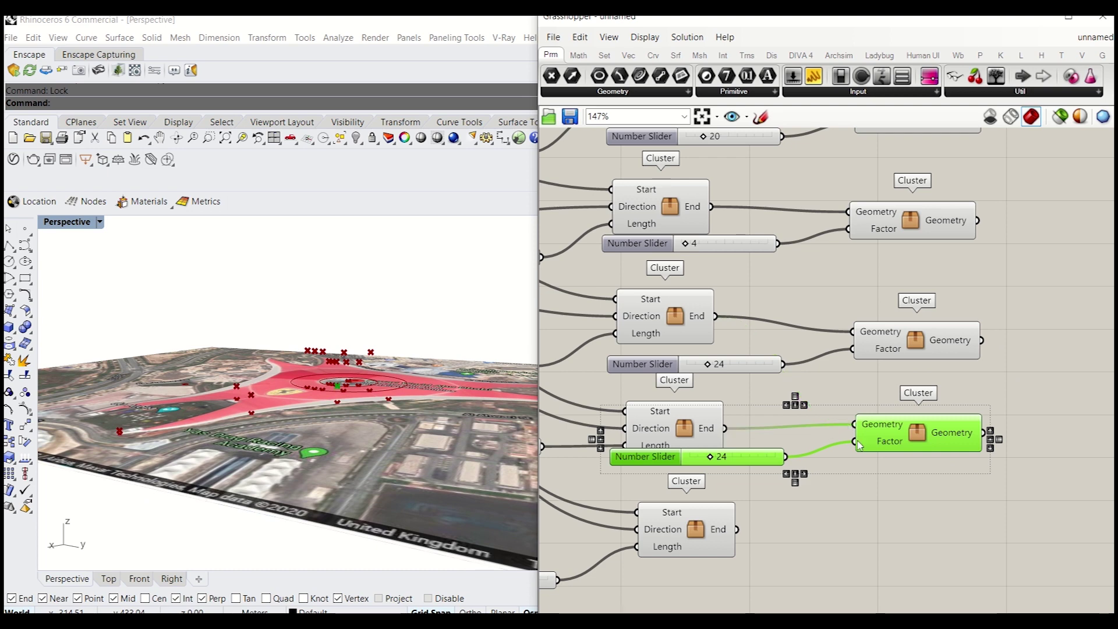
Set the fourth move cluster's Factor to 33 while viewing the points from the side
right_click_drag(745, 466, 766, 483)
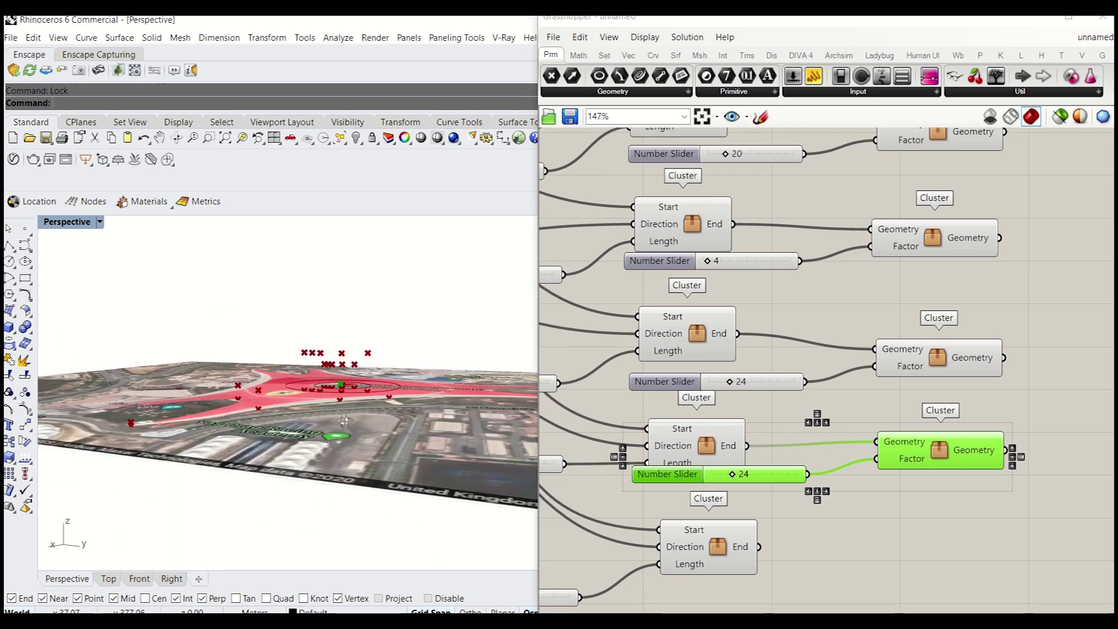
scroll(741, 470, "up", 4)
left_click_drag(725, 477, 742, 478)
Duplicate the fourth move cluster with its slider and connect the fifth end-point cluster's End output to the copy's Geometry input
right_click_drag(835, 520, 803, 433)
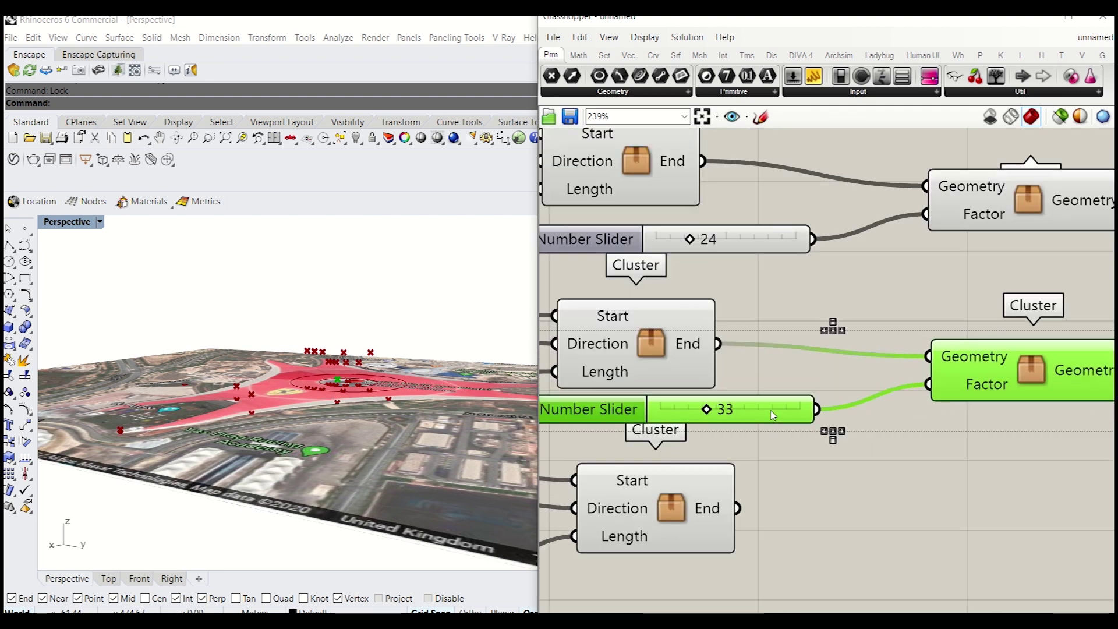
left_click_drag(838, 410, 827, 584, "alt")
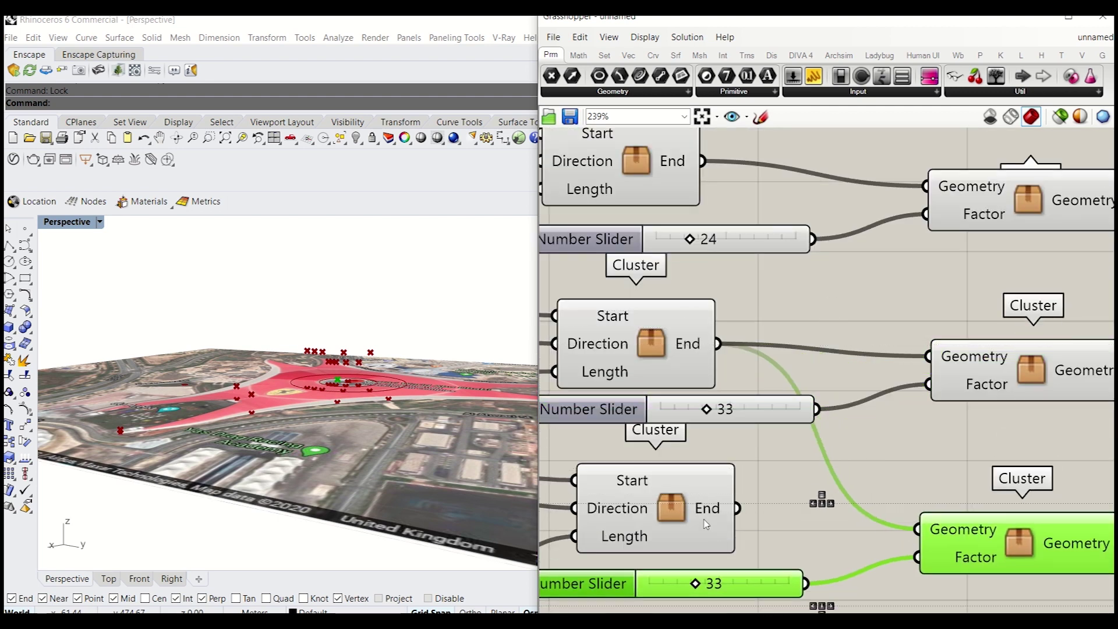
left_click_drag(772, 511, 916, 529)
Set the fifth move cluster's Factor to 40 and check the end points against the roof outline in the Top view
right_click_drag(917, 529, 917, 462)
scroll(722, 518, "up", 2)
left_click_drag(718, 514, 722, 518)
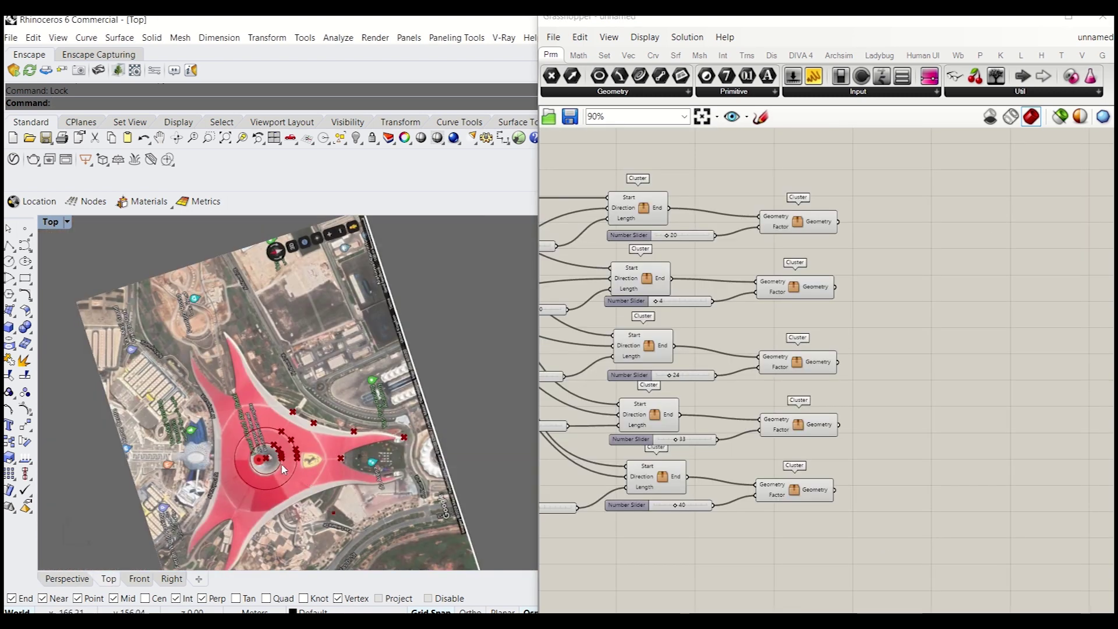
scroll(334, 428, "up", 6)
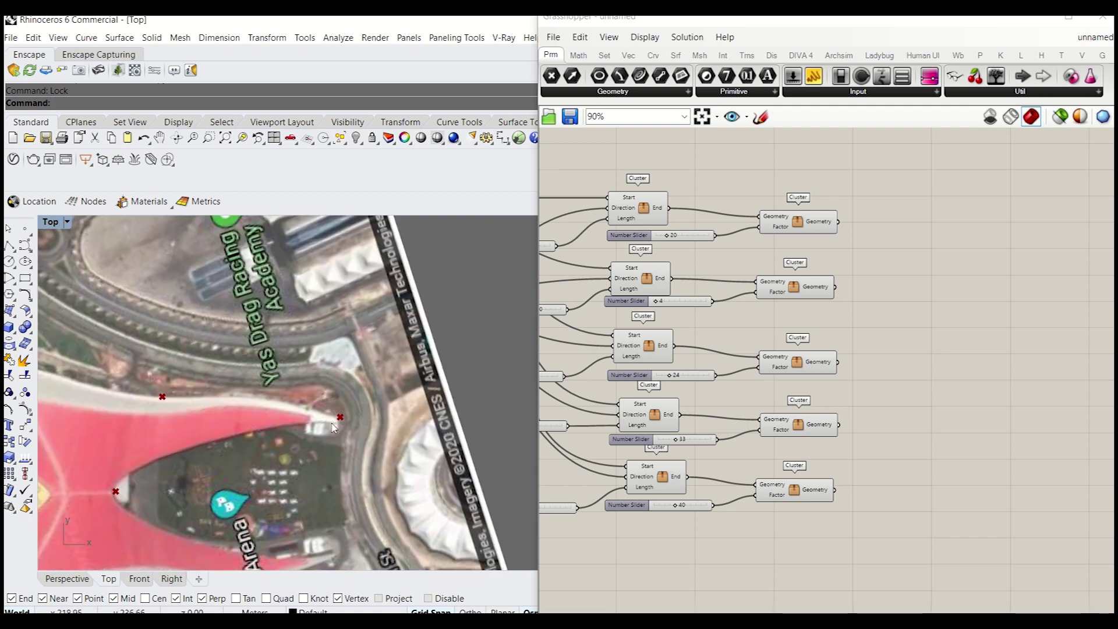
scroll(334, 428, "down", 5)
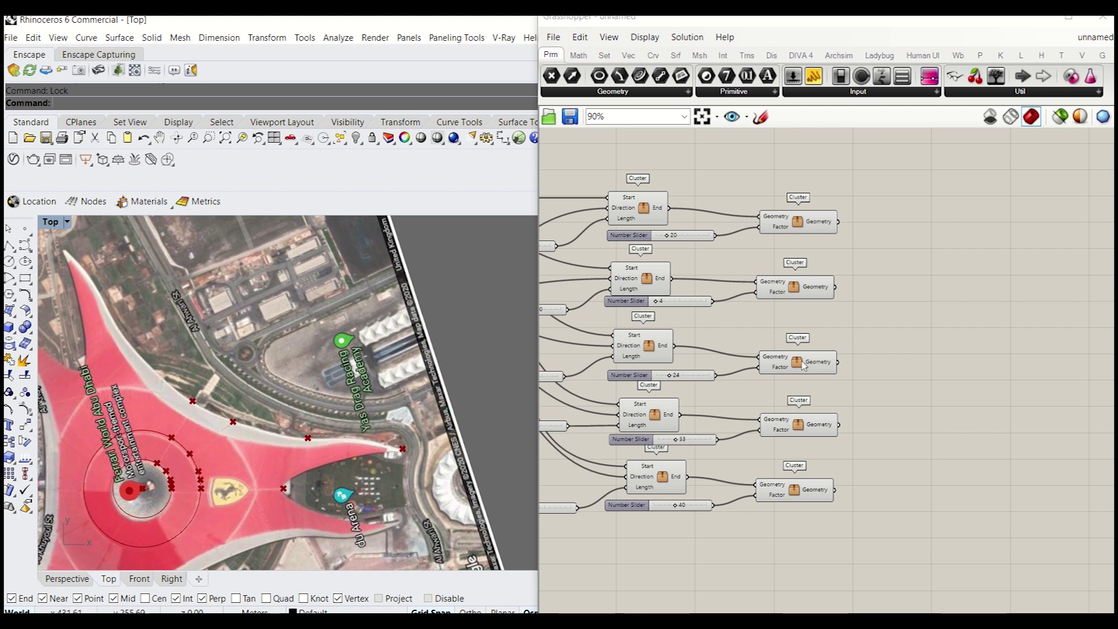
Add an Arc 3Pt component and place it beside the lowest move clusters
right_click_drag(802, 365, 820, 402)
double_click(929, 283)
type("ar")
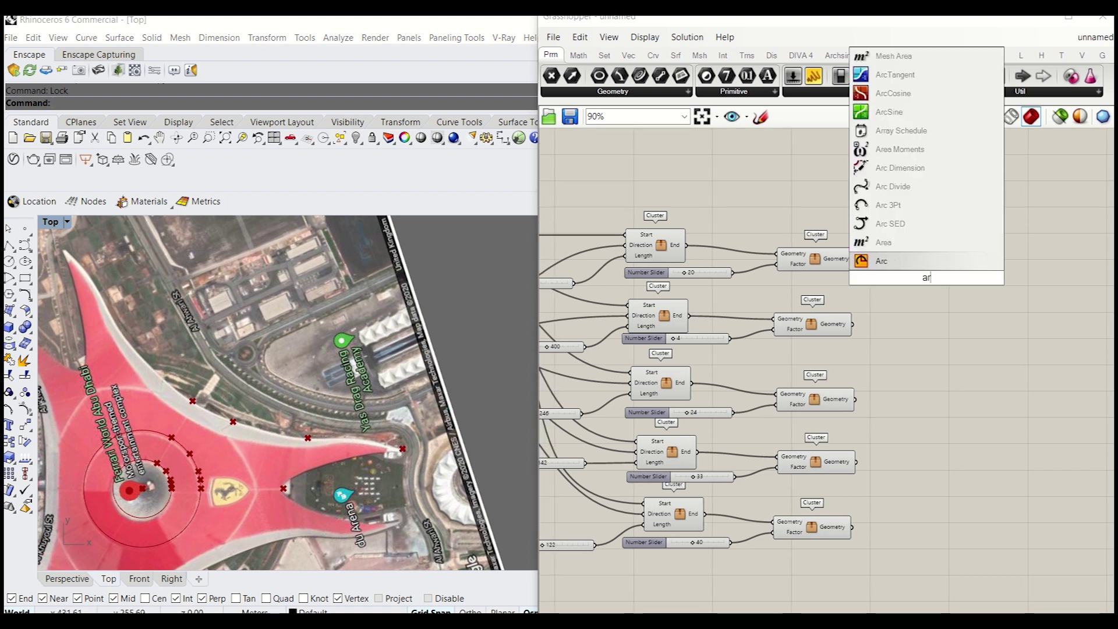
left_click(918, 207)
left_click_drag(922, 279, 945, 500)
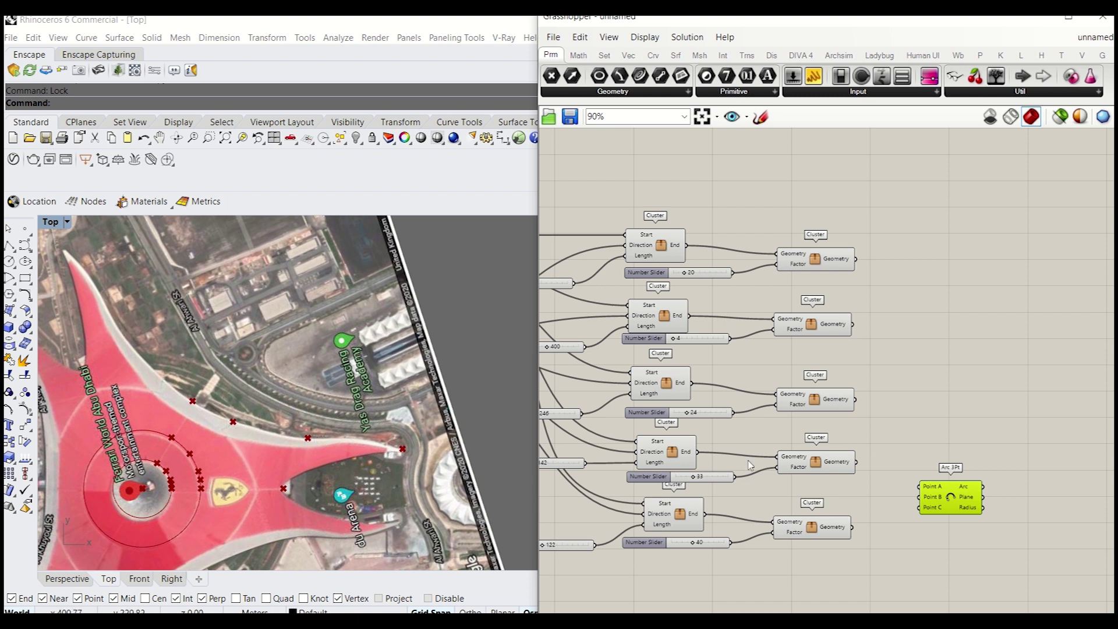
Connect the third, fourth and fifth move clusters' Geometry outputs to Arc 3Pt's Point A, Point B and Point C, and check the arc
left_click_drag(858, 401, 953, 468)
scroll(240, 431, "up", 3)
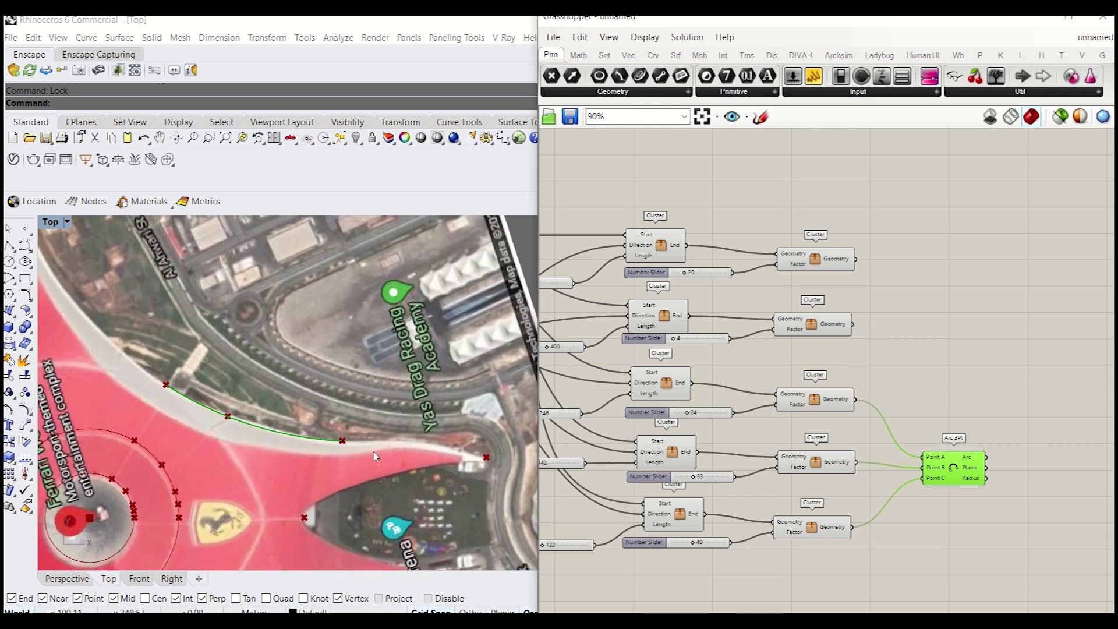
scroll(783, 418, "down", 2)
right_click_drag(867, 417, 928, 393)
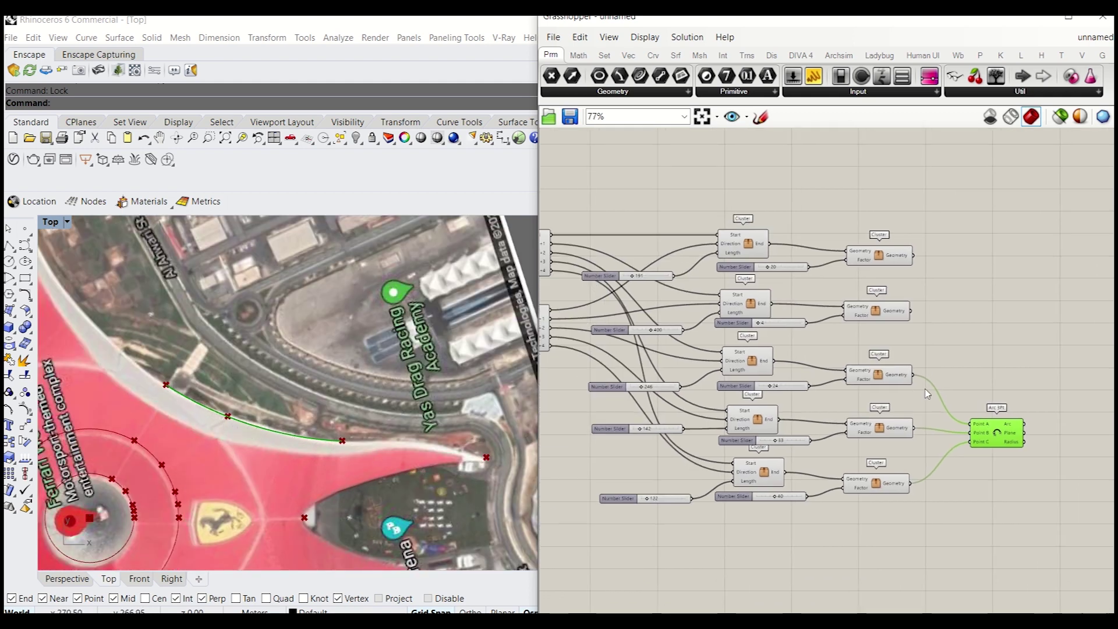
right_click_drag(165, 440, 208, 419)
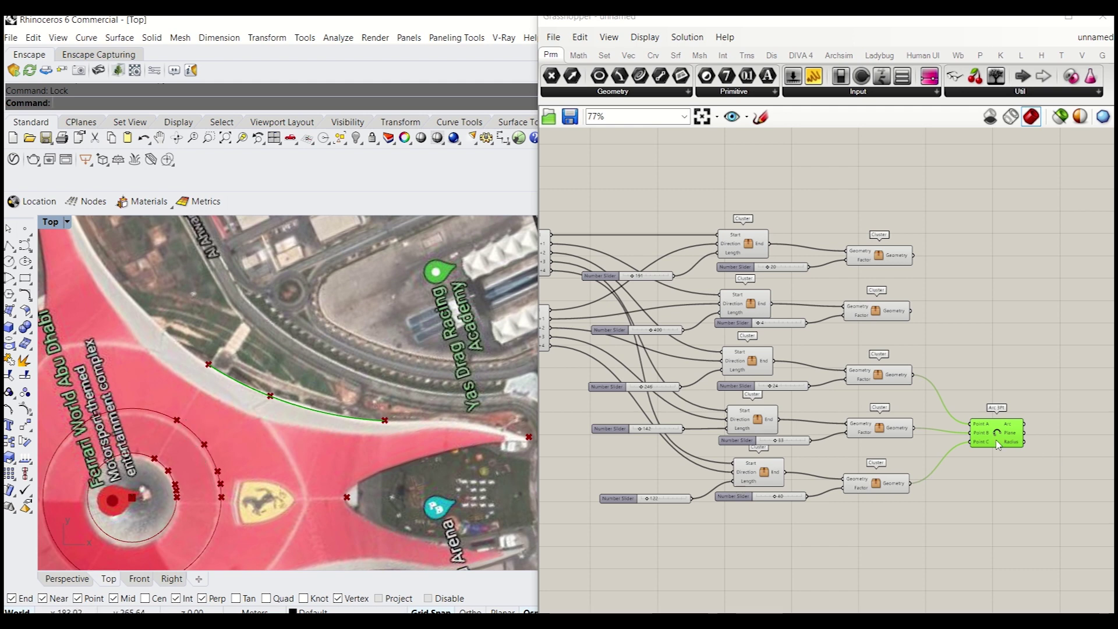
Duplicate the Arc 3Pt component and place the copy below the move cluster fed by the second Evaluate Curve
left_click_drag(998, 445, 917, 337, "alt")
scroll(1023, 466, "down", 5)
scroll(809, 341, "up", 6)
left_click_drag(719, 350, 728, 333)
scroll(728, 333, "down", 3)
right_click_drag(733, 481, 717, 346)
left_click_drag(727, 496, 729, 524)
left_click_drag(904, 198, 821, 592)
right_click_drag(798, 545, 790, 522)
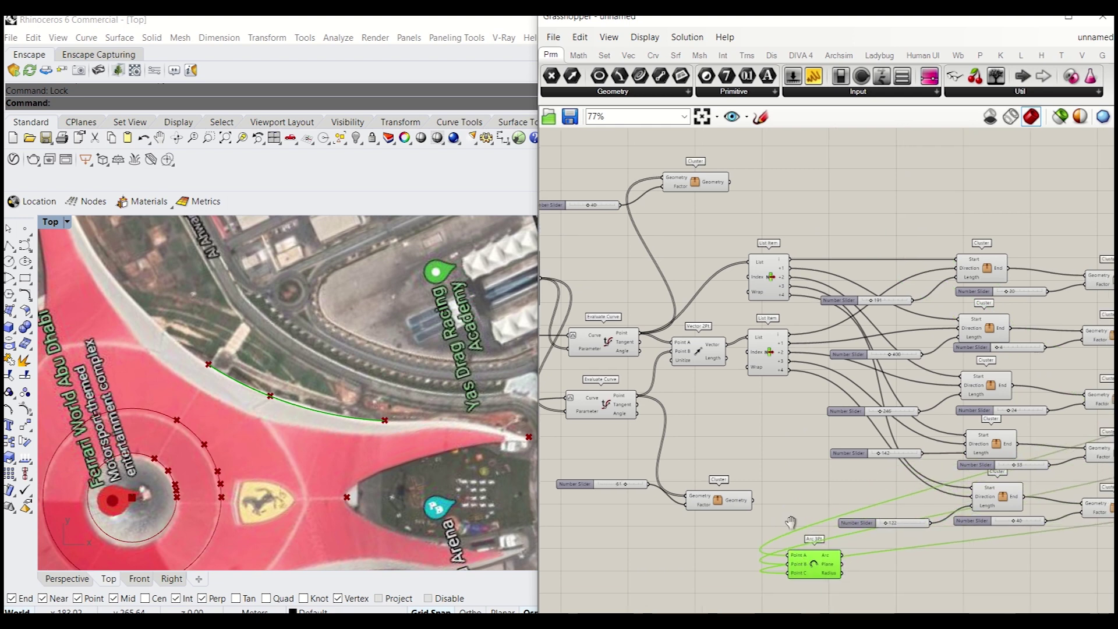
Disconnect all incoming wires from the copied Arc 3Pt's Point A, Point B and Point C inputs
scroll(790, 522, "up", 4)
right_click(793, 474)
mouse_move(841, 399)
left_click(990, 393)
right_click(787, 491)
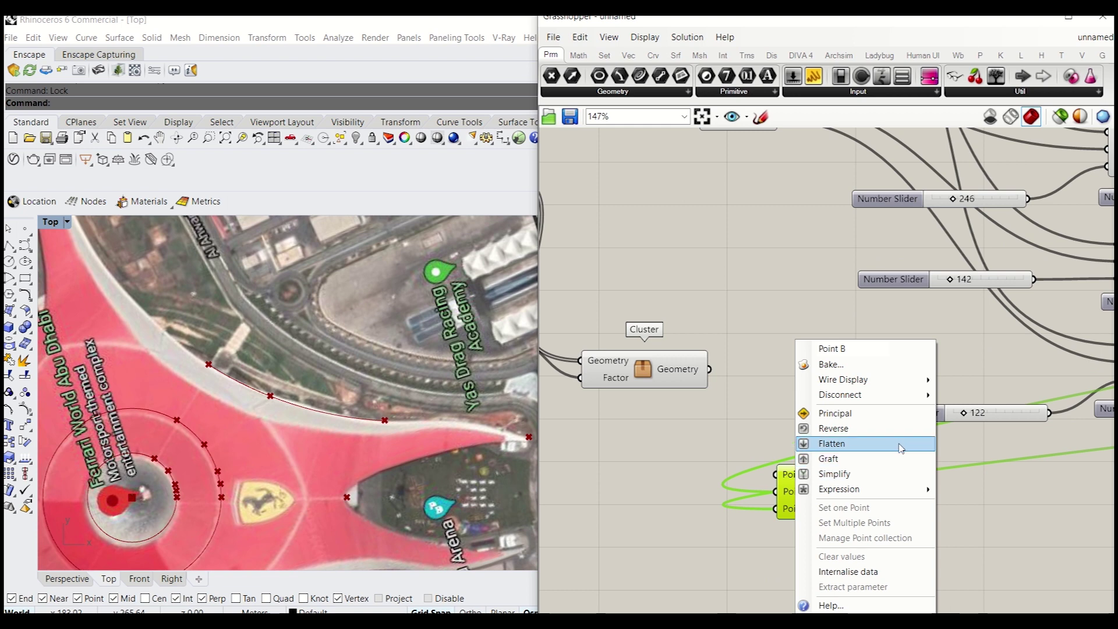
mouse_move(901, 395)
left_click(976, 396)
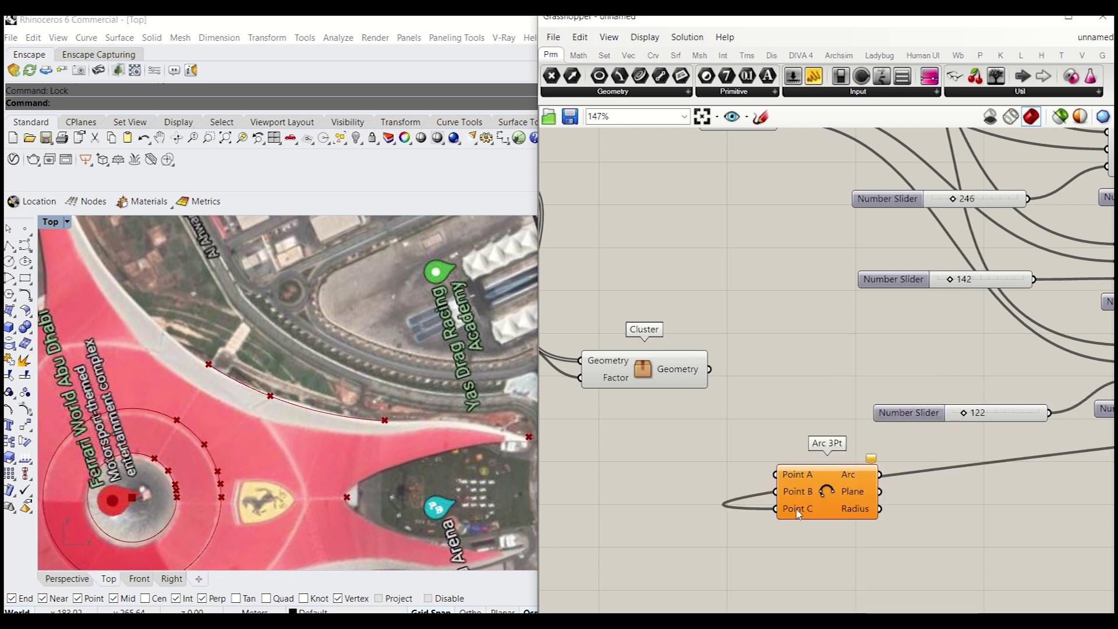
right_click(798, 513)
mouse_move(839, 392)
left_click(998, 392)
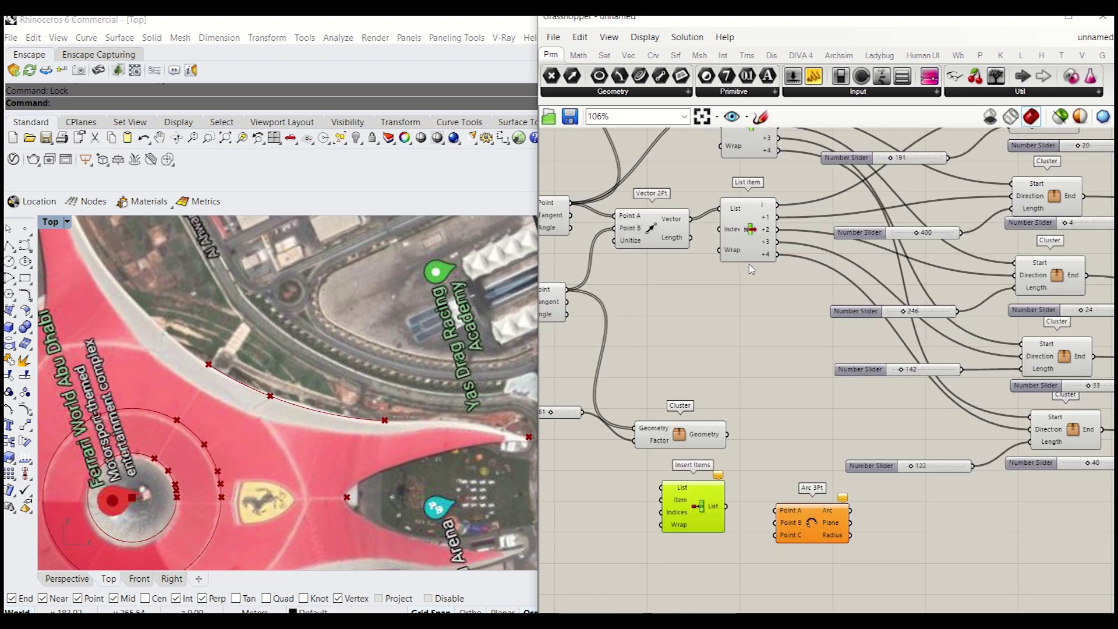
Delete the Insert Items component and place a copy of the vector List Item between the lower move cluster and the copied Arc 3Pt
key("Delete")
left_click(747, 240)
key("ctrl+c")
key("ctrl+v")
left_click_drag(759, 244, 760, 480)
left_click_drag(815, 520, 889, 527)
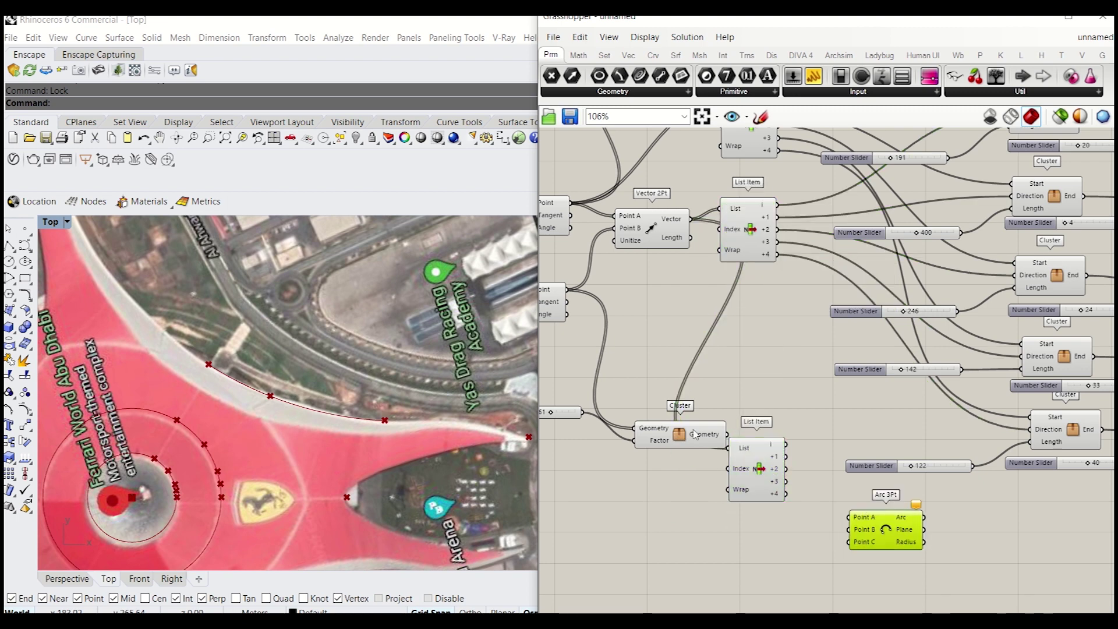
Feed the lower move cluster's Geometry into the copied List Item, connect its +2, +3 and +4 outputs to Arc 3Pt's points, and check the arc
left_click_drag(727, 434, 769, 523)
right_click_drag(796, 513, 756, 471)
scroll(757, 476, "up", 3)
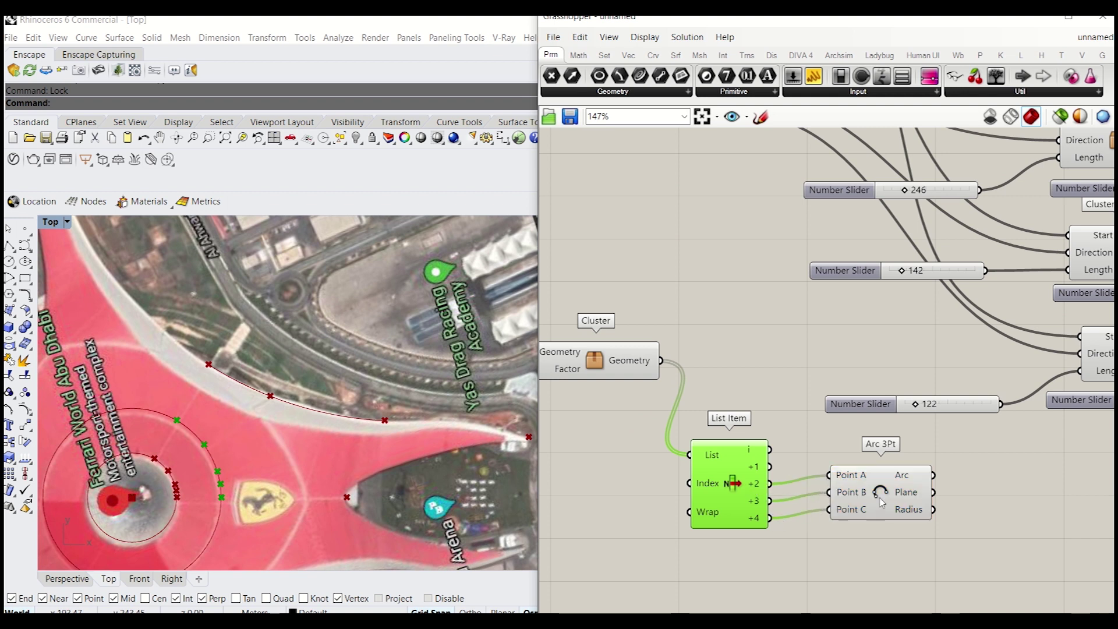
left_click_drag(880, 491, 878, 508)
scroll(170, 424, "down", 3)
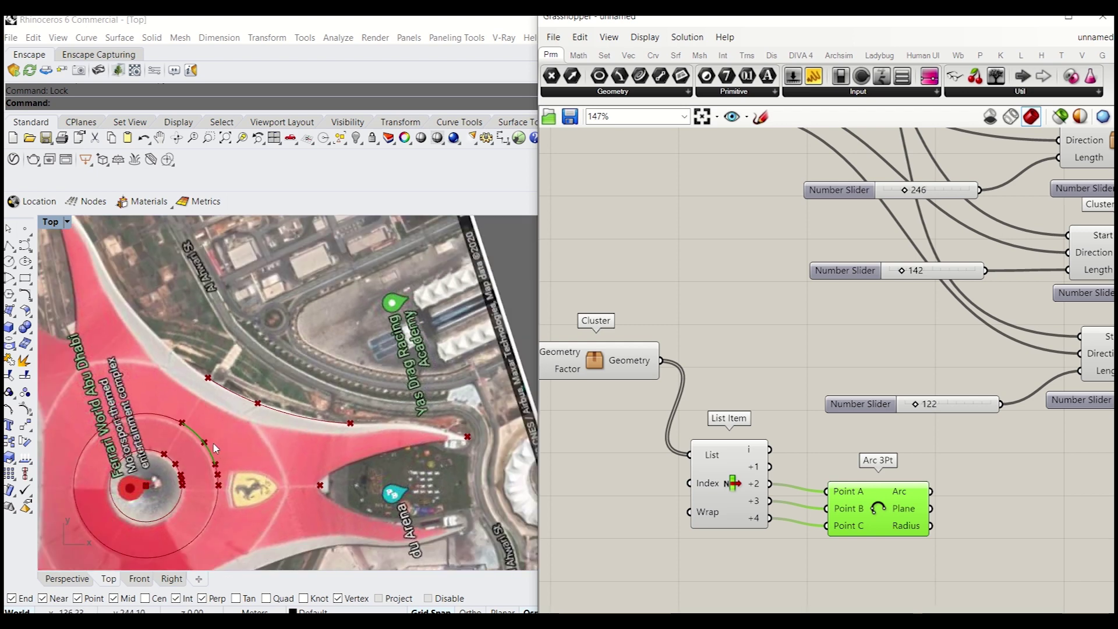
scroll(260, 415, "up", 3)
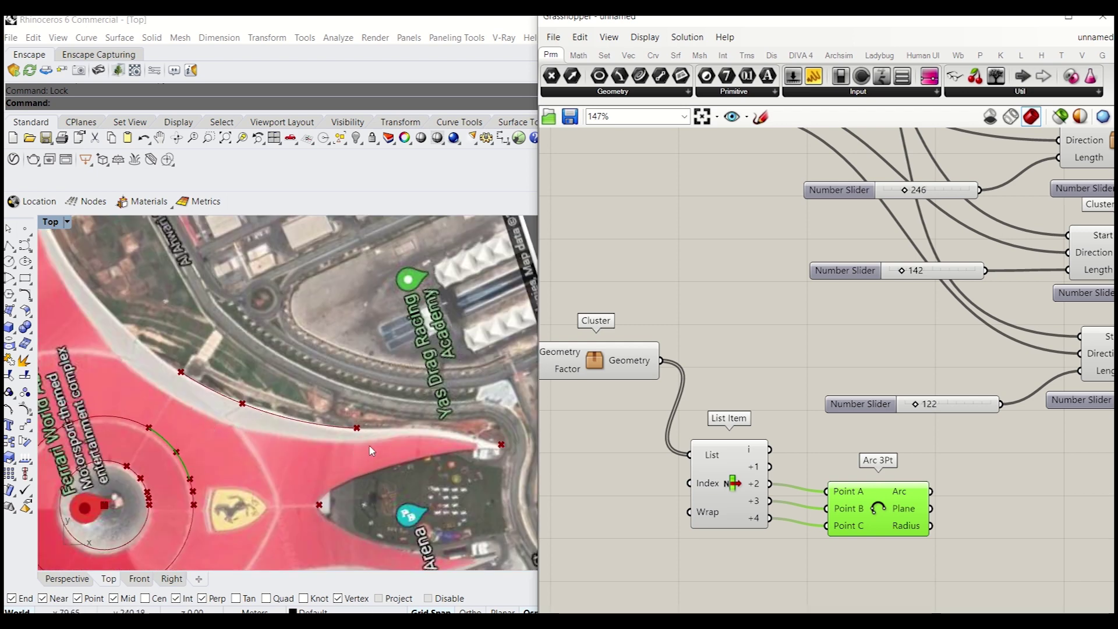
scroll(314, 436, "down", 3)
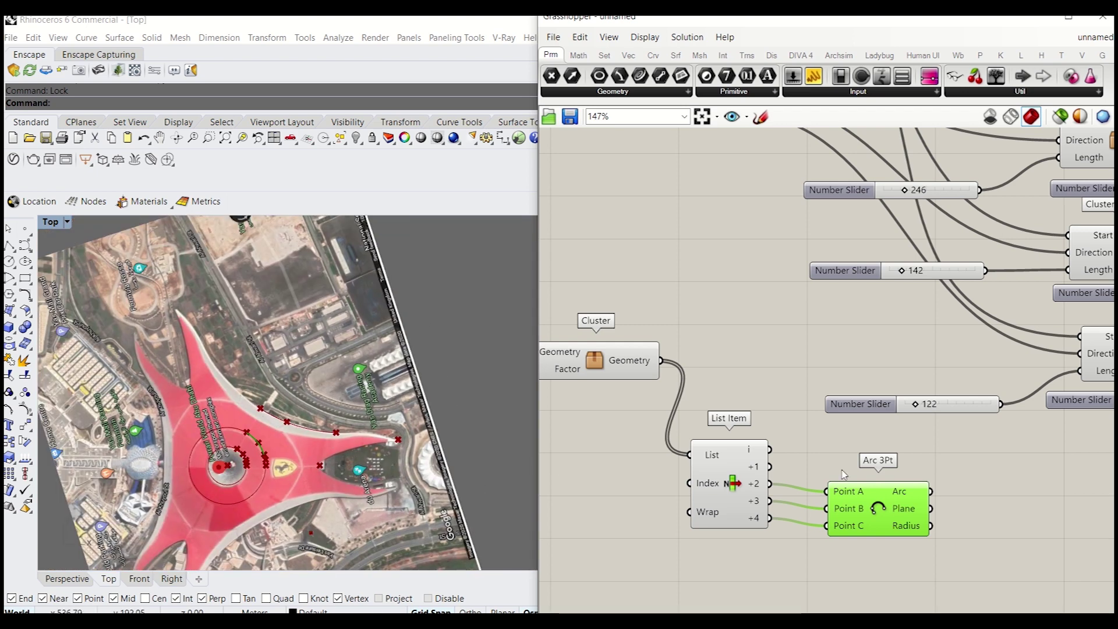
Add a Loft component in the empty canvas area below the Arc 3Pt that joins the end points
scroll(873, 466, "down", 4)
right_click_drag(940, 471, 856, 471)
double_click(856, 470)
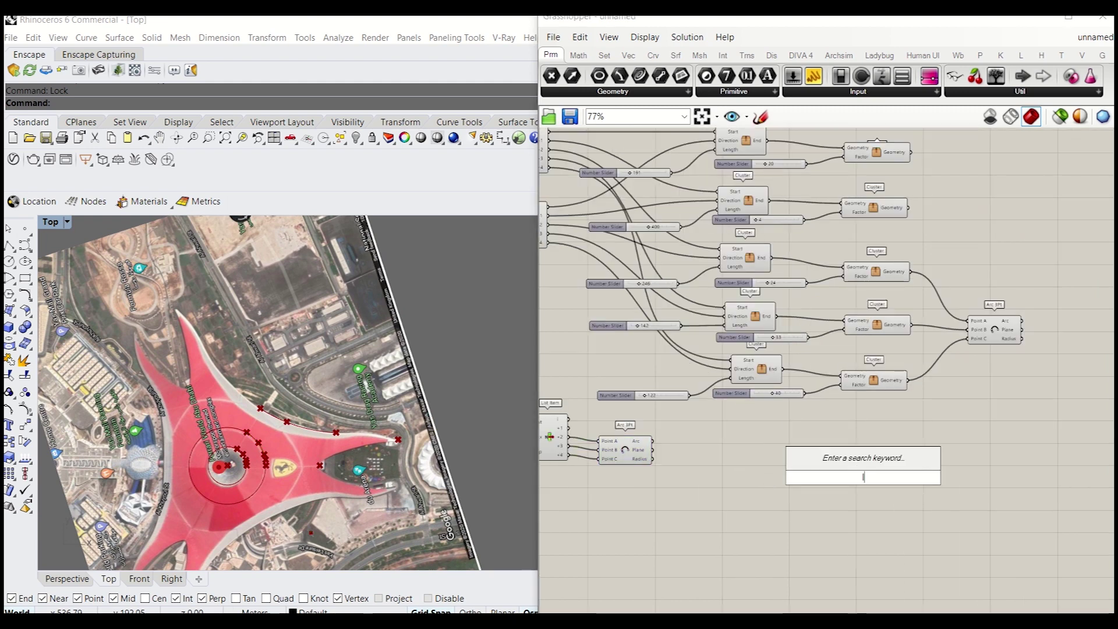
type("loft")
key("Return")
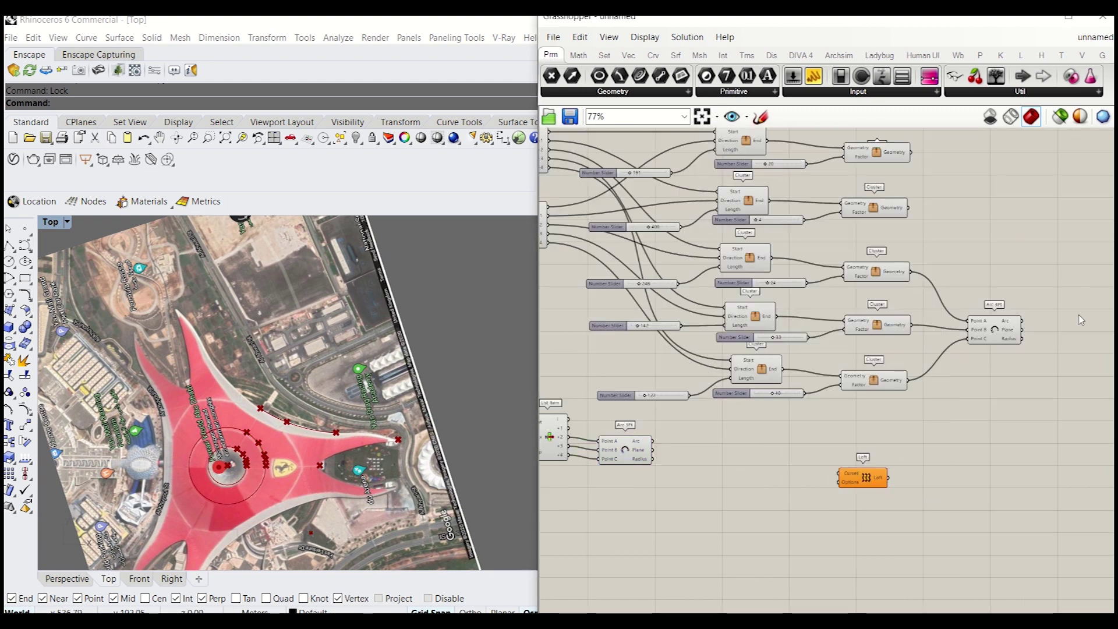
Connect the Arc outputs of both Arc 3Pt components to Loft's Curves input and check the surface in the Perspective and Top views
left_click_drag(1021, 321, 839, 474)
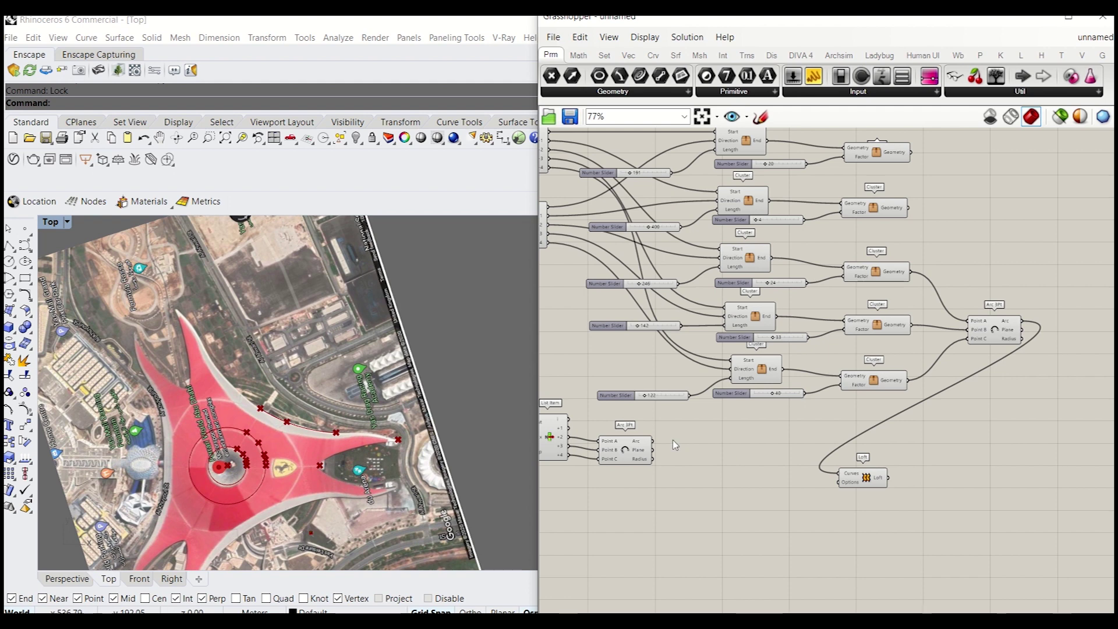
left_click_drag(653, 440, 841, 474)
right_click_drag(276, 471, 309, 412)
scroll(166, 405, "up", 5)
left_click(67, 578)
right_click_drag(408, 262, 201, 537)
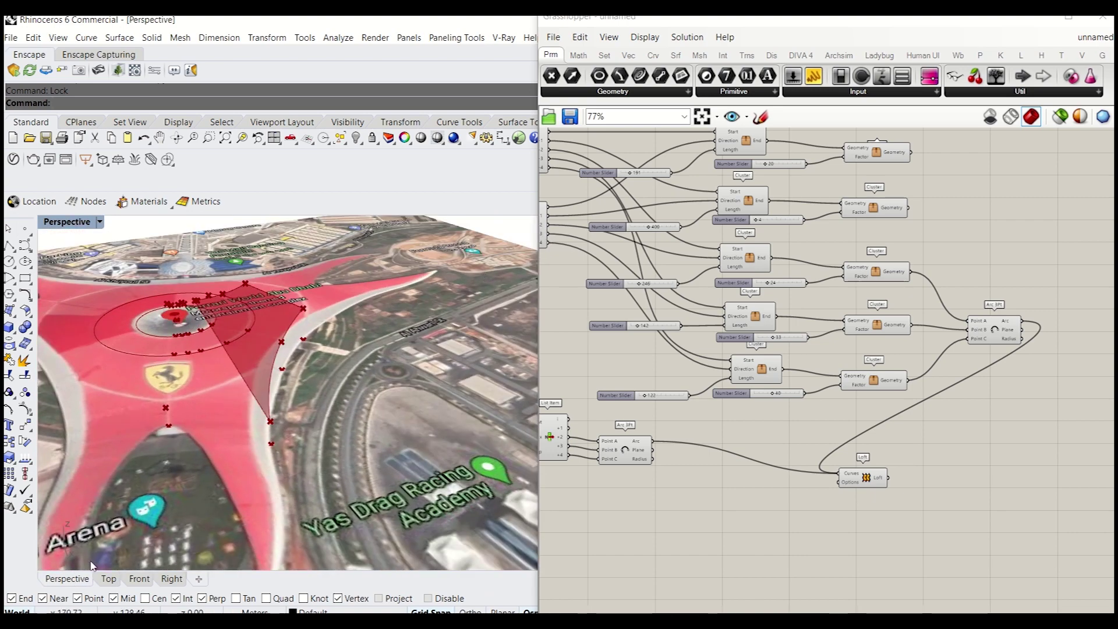
left_click(109, 579)
right_click_drag(242, 434, 399, 467)
Move the lower List Item and its Arc 3Pt down together to free space above them
right_click_drag(621, 488, 673, 473)
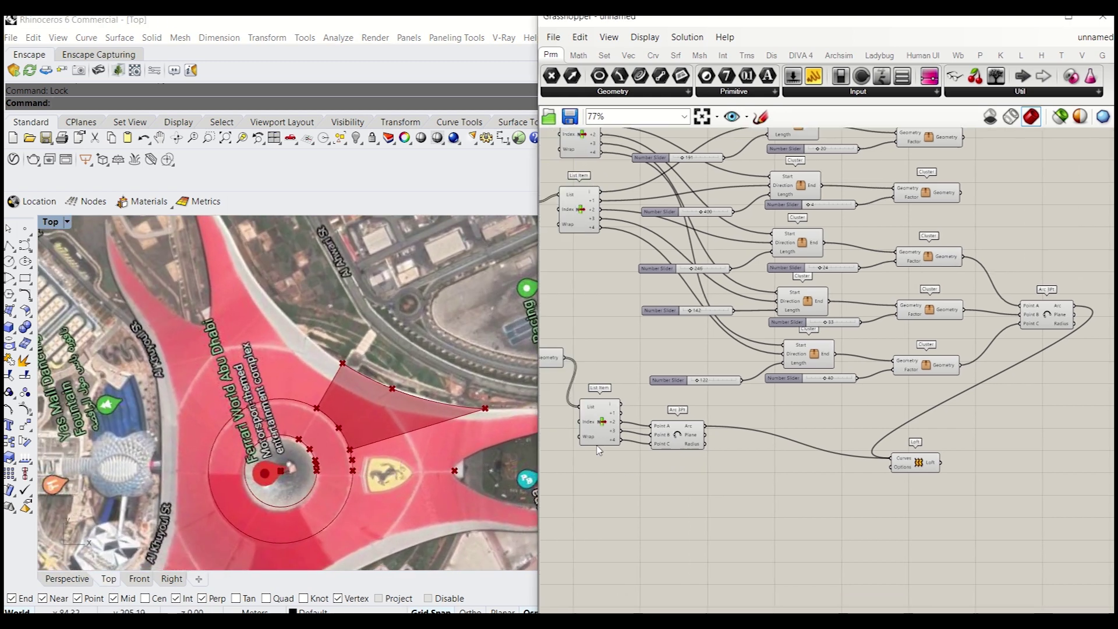
left_click_drag(573, 393, 713, 457)
left_click_drag(603, 428, 603, 469)
right_click_drag(343, 457, 258, 451)
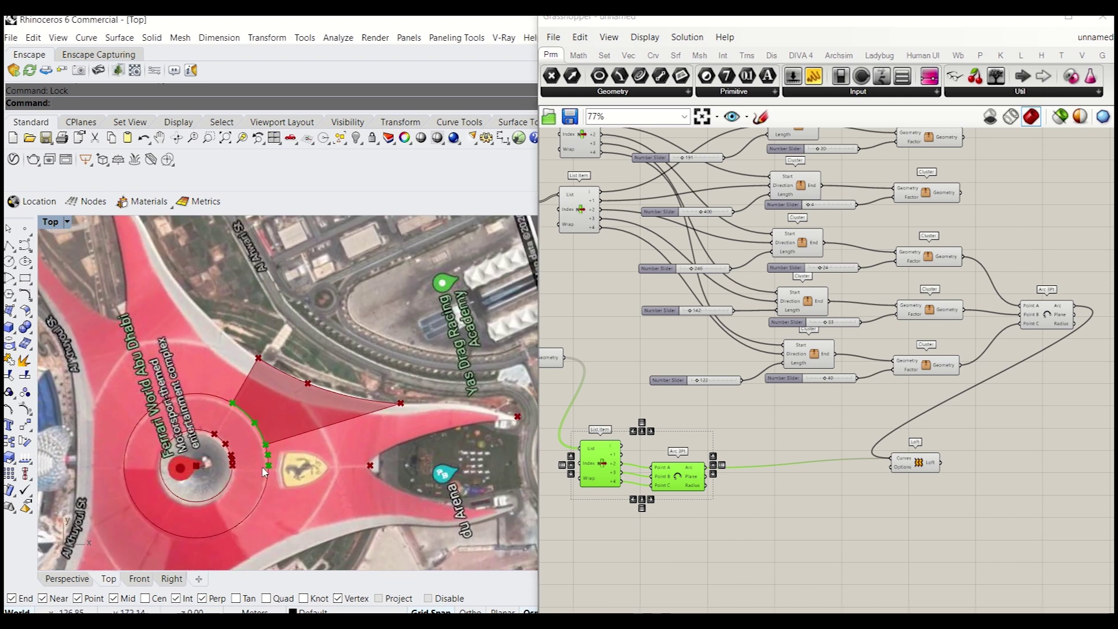
left_click(726, 413)
Duplicate the lower Arc 3Pt above itself and connect List Item's i, +1 and +2 outputs to its Point A, Point B and Point C
scroll(638, 452, "up", 2)
left_click(598, 461)
left_click(680, 471)
left_click_drag(693, 490, 696, 449, "alt")
scroll(633, 443, "up", 3)
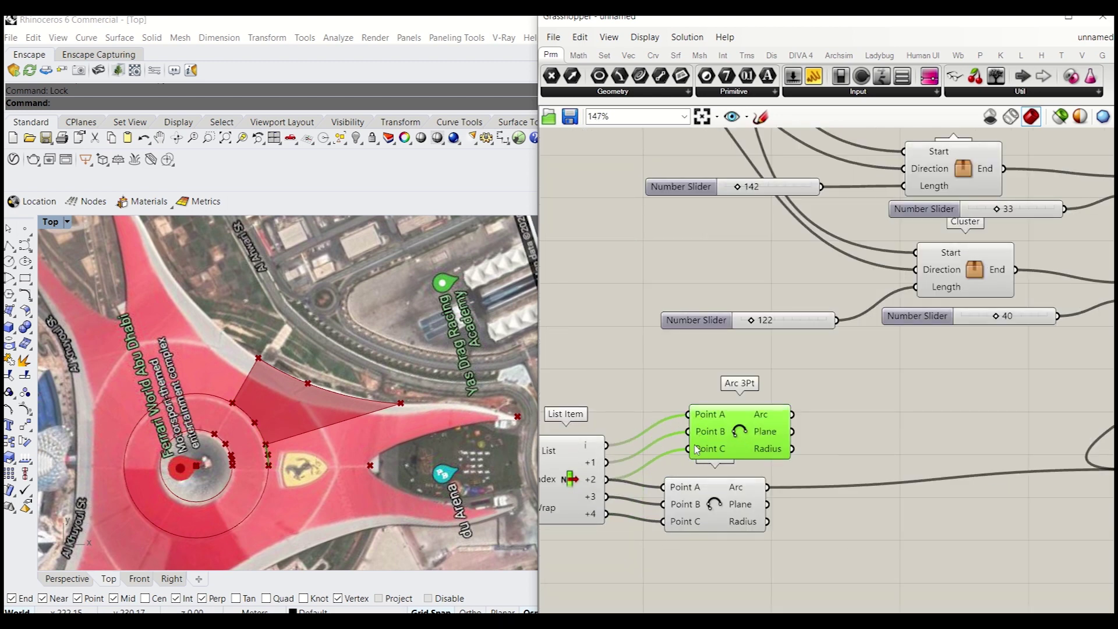
scroll(309, 476, "up", 3)
scroll(230, 461, "down", 3)
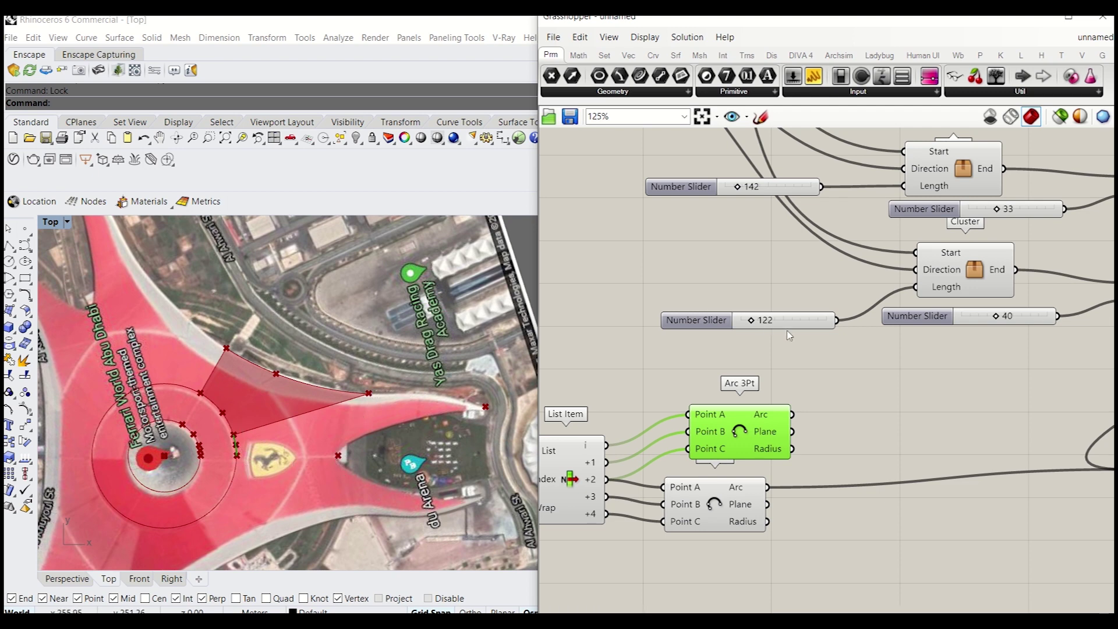
Identify the first and third move clusters' points in the Top view and add a Line component beside those clusters
scroll(789, 335, "down", 4)
left_click(786, 297)
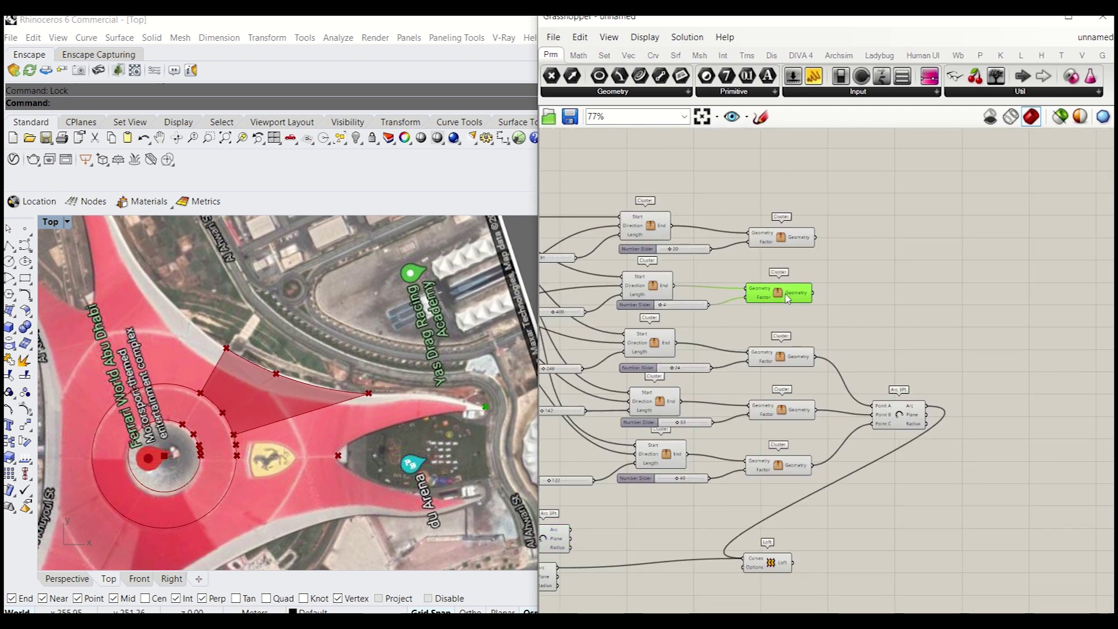
left_click(782, 362)
left_click(793, 240, "shift")
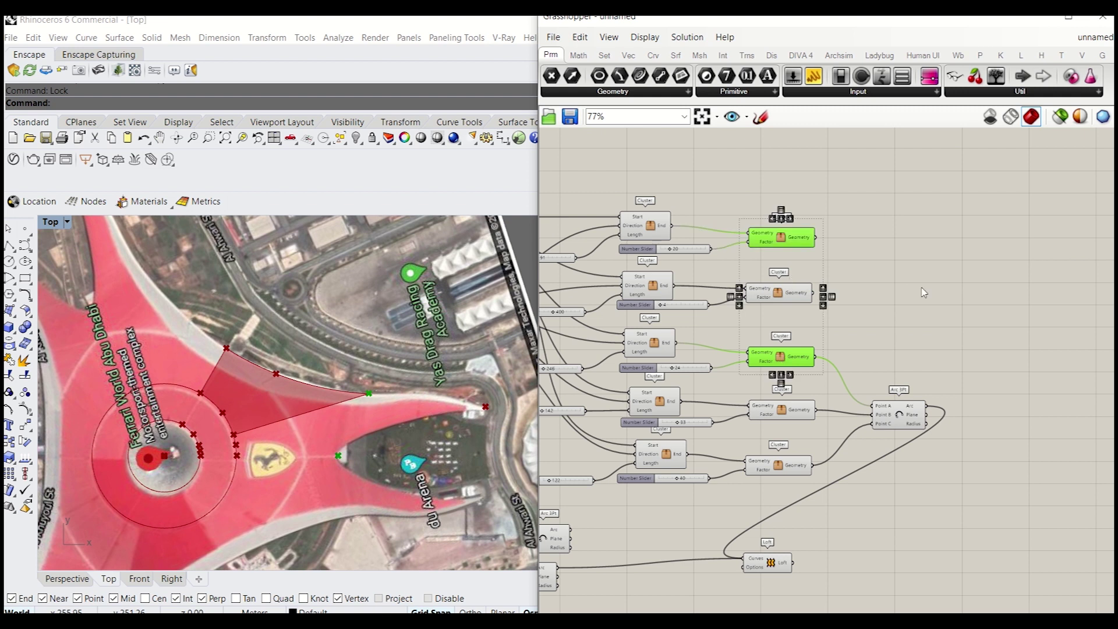
double_click(922, 275)
type("lin")
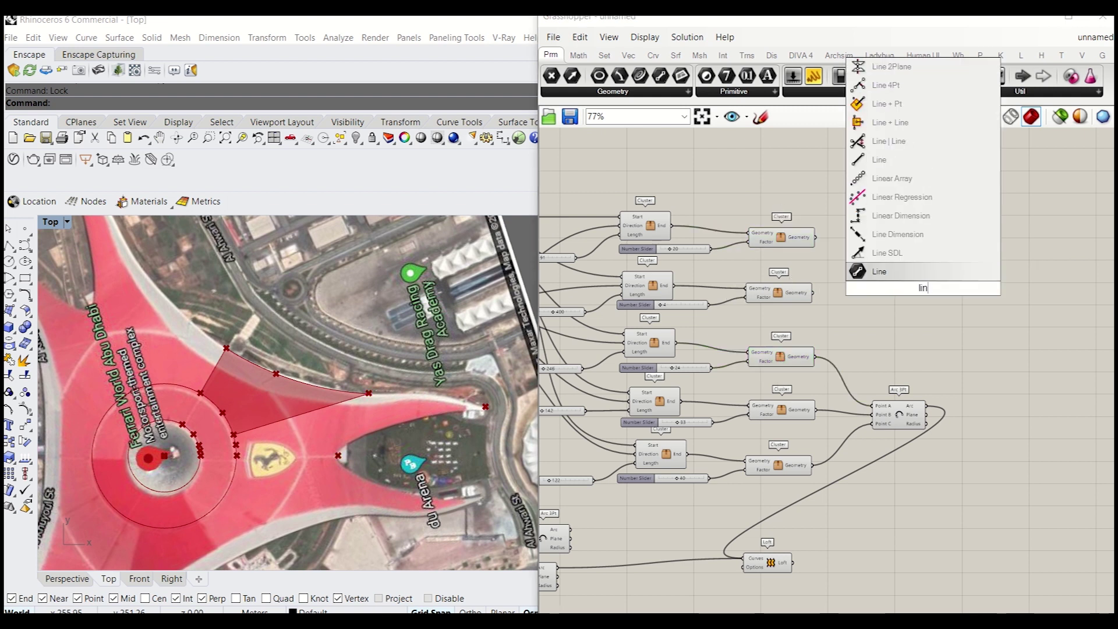
left_click(891, 160)
Connect the first and third move clusters' Geometry outputs to Line's Start Point and End Point
scroll(897, 294, "up", 3)
left_click_drag(895, 286, 785, 221)
left_click_drag(786, 387, 889, 343)
scroll(889, 342, "down", 3)
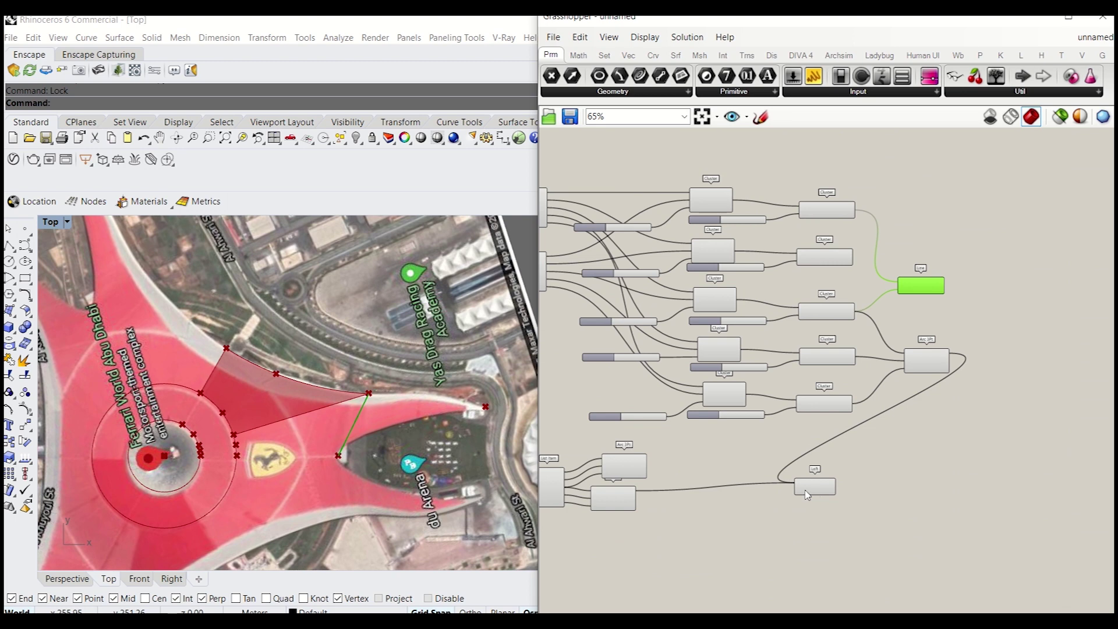
Move the Loft component farther from the arcs and add a second Loft component above it
left_click(1040, 476)
left_click(1030, 375)
double_click(1030, 376)
type("loft")
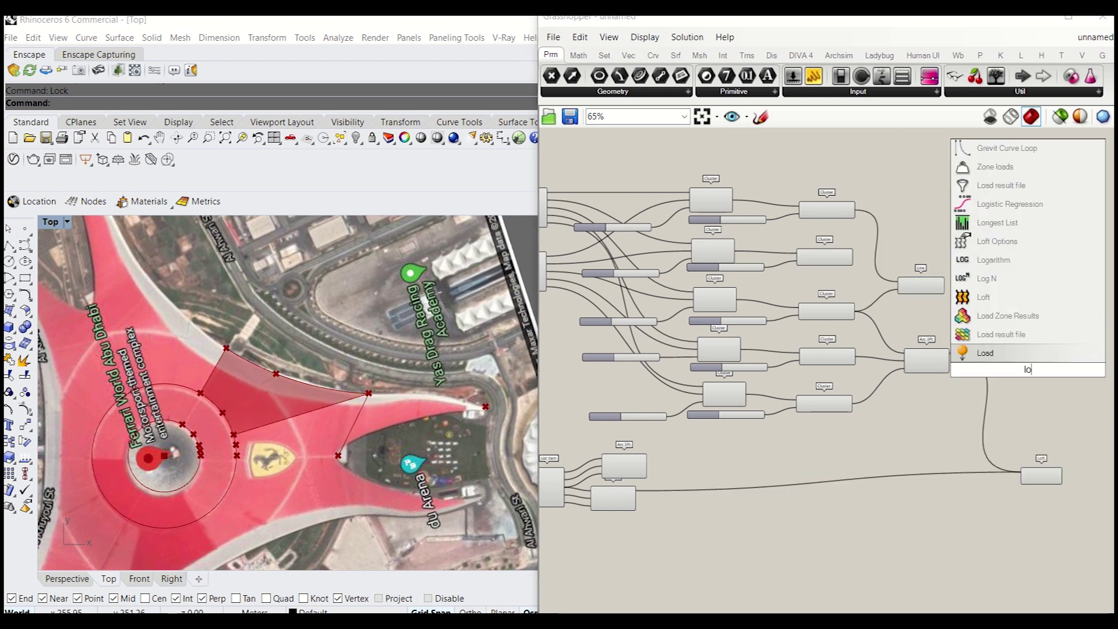
key("Return")
Connect the Line output and the newest Arc 3Pt's Arc output to the second Loft's Curves, and check the surface
scroll(958, 278, "up", 2)
left_click_drag(939, 288, 1029, 402)
scroll(773, 462, "down", 2)
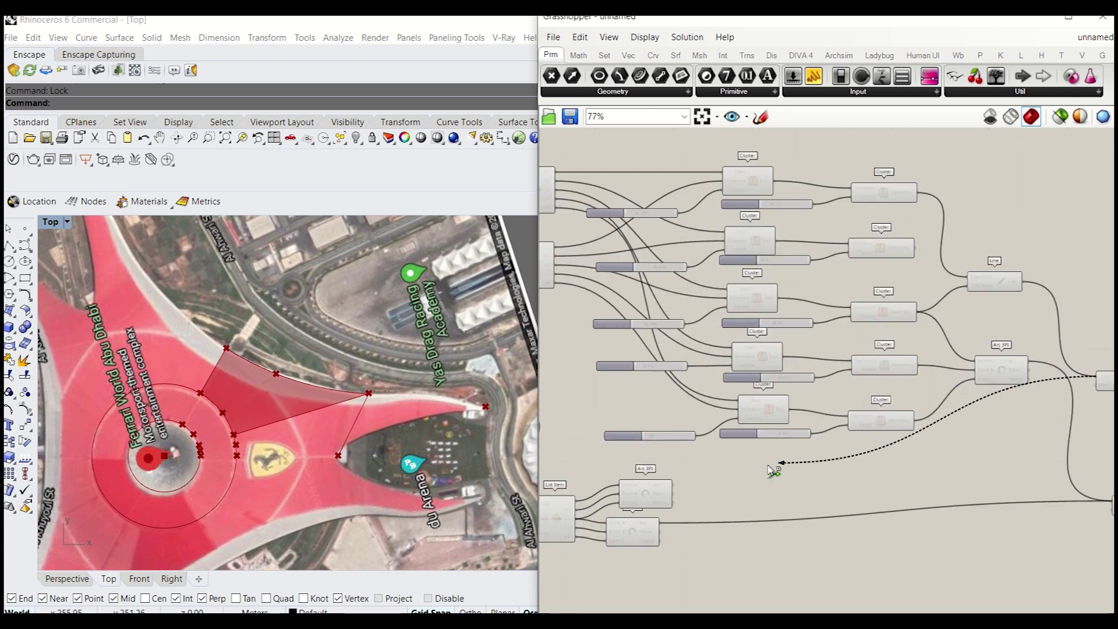
scroll(678, 498, "up", 2)
left_click_drag(663, 493, 663, 495)
right_click_drag(309, 437, 120, 572)
left_click(61, 581)
left_click(109, 579)
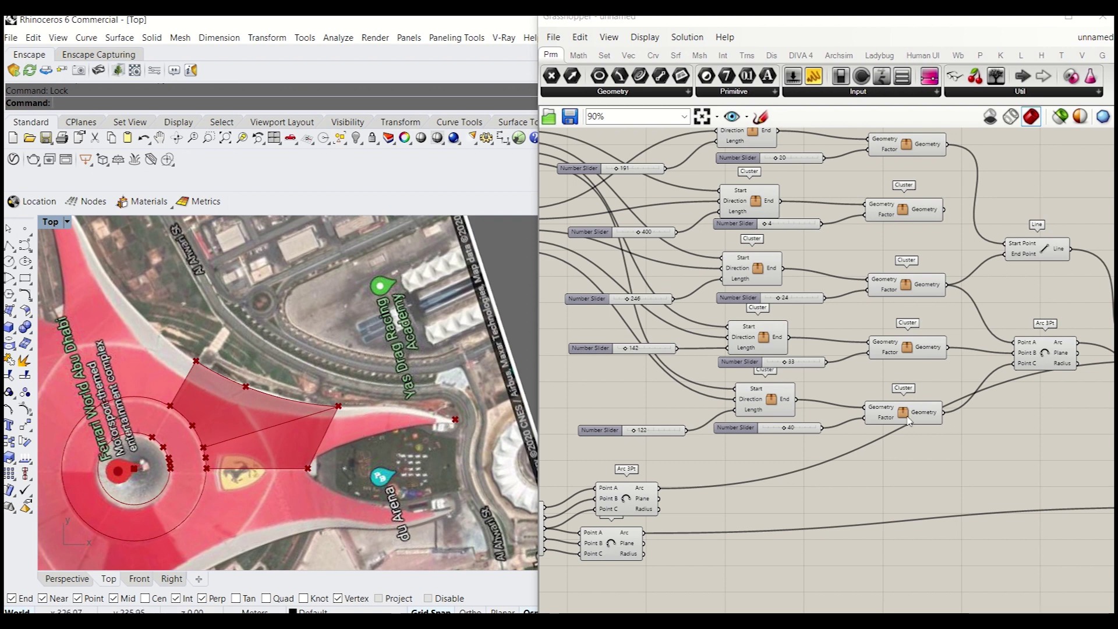
Check the lofts against the roof outline near its far tip and add an Arc SED component above the Line component
scroll(908, 420, "down", 3)
right_click_drag(786, 370, 820, 362)
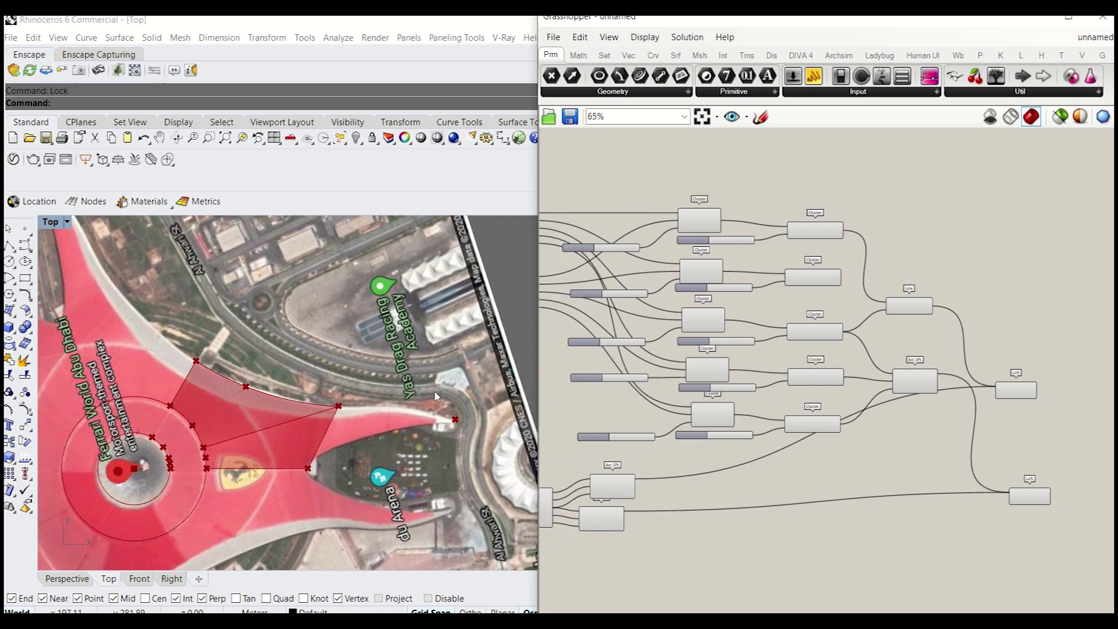
scroll(361, 403, "up", 2)
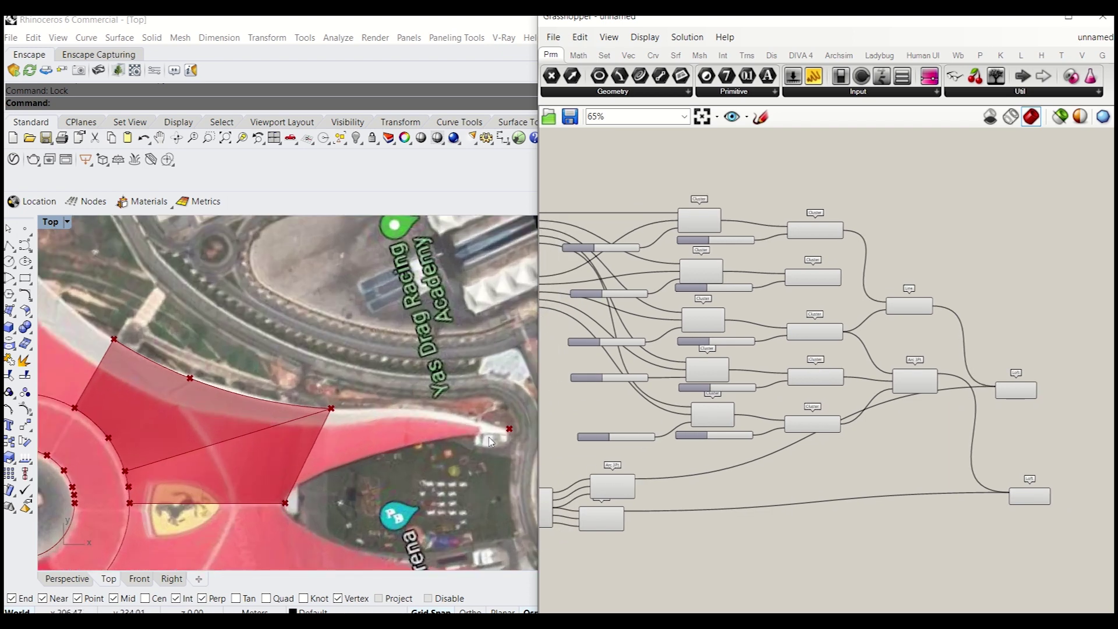
scroll(335, 415, "down", 2)
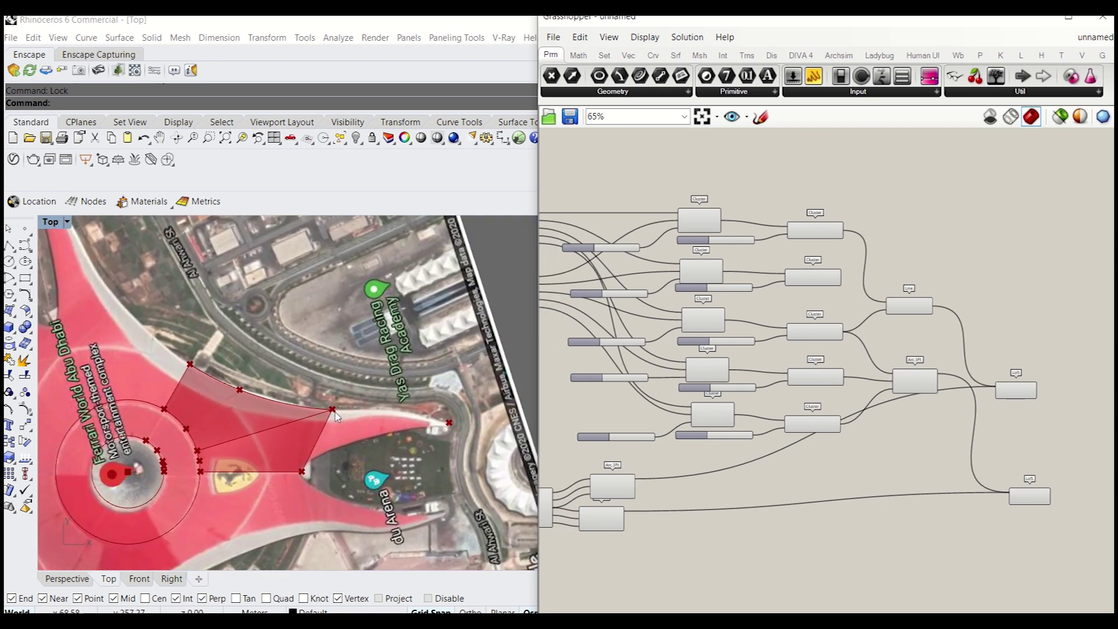
scroll(925, 281, "up", 3)
double_click(925, 281)
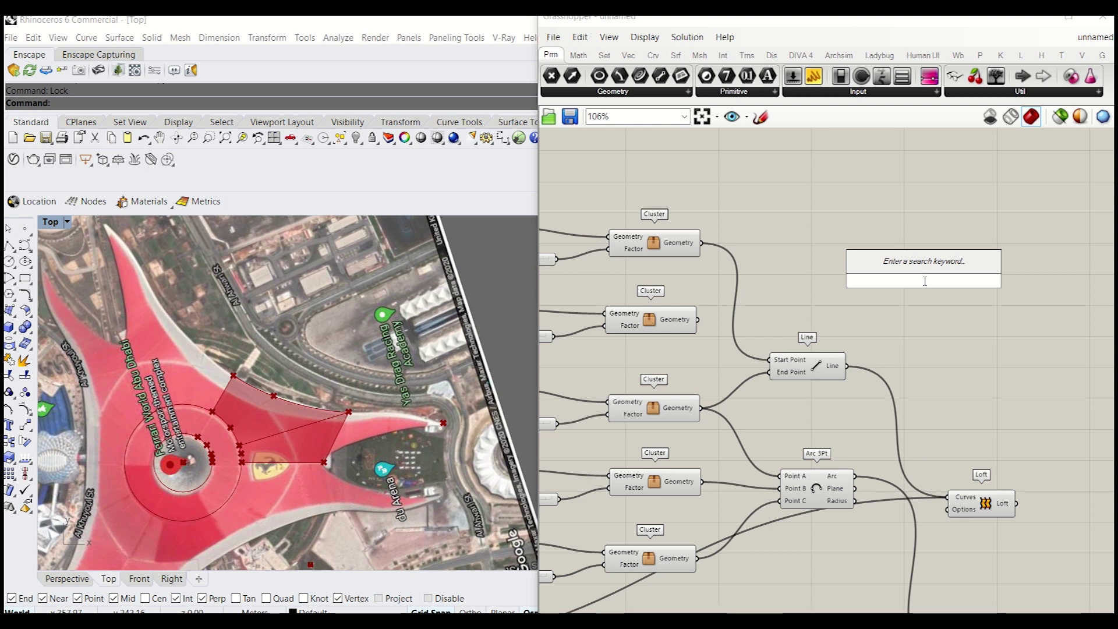
type("arc")
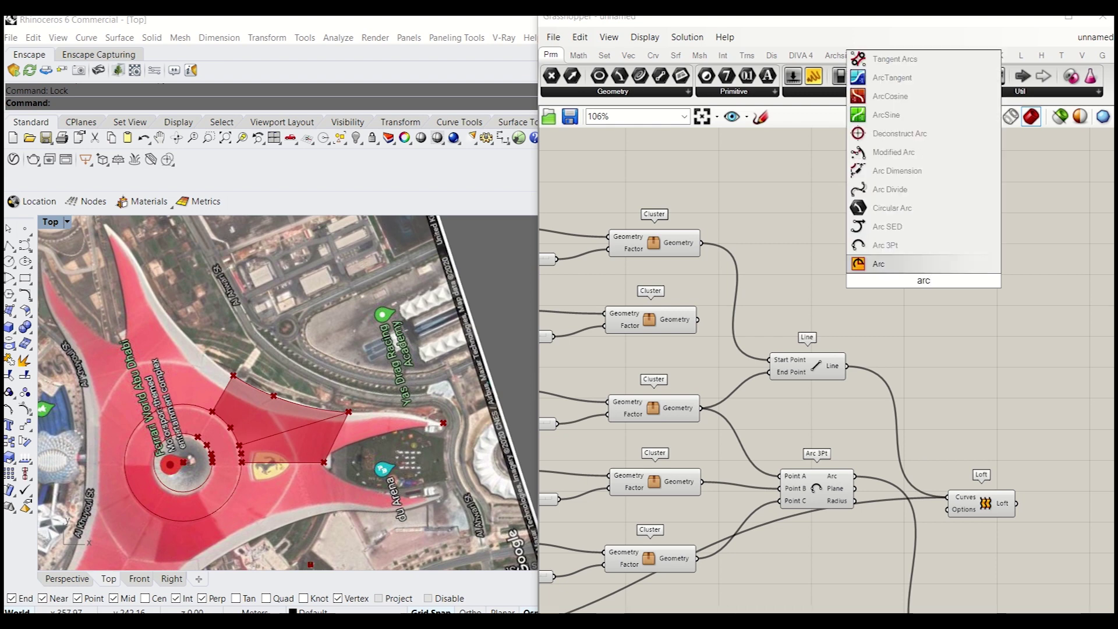
left_click(888, 226)
scroll(943, 285, "up", 2)
scroll(946, 287, "down", 2)
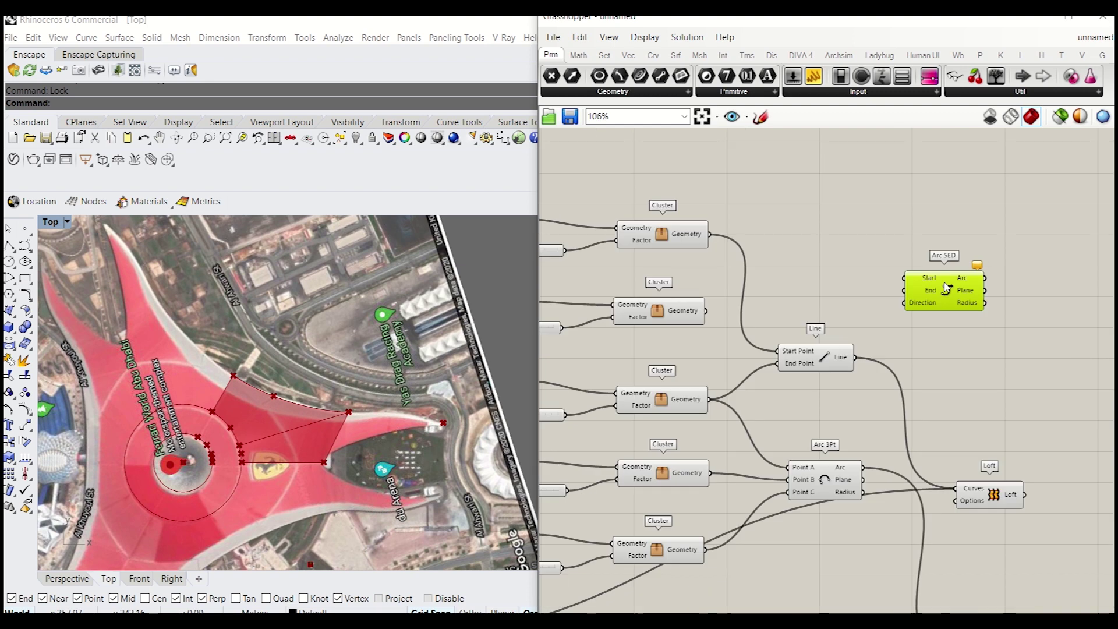
Connect the second and third move clusters' Geometry outputs to Arc SED's Start and End inputs
left_click_drag(687, 236, 685, 252)
left_click_drag(670, 310, 670, 313)
left_click_drag(669, 401, 669, 405)
left_click_drag(728, 317, 707, 404)
right_click_drag(805, 344, 913, 371)
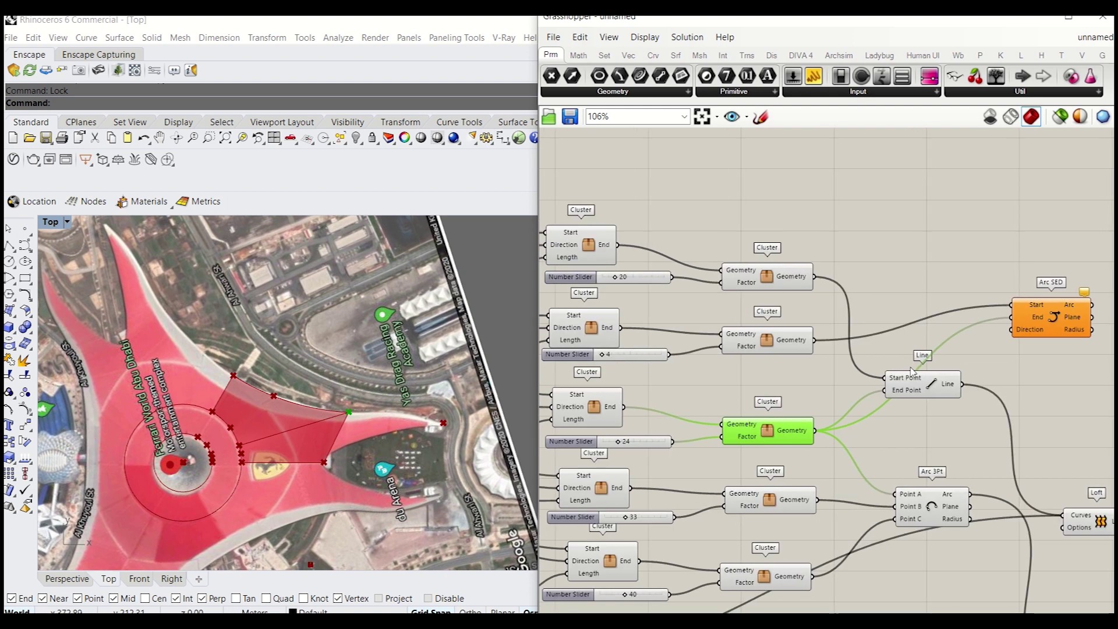
Connect the +4 output of the List Item fed by Vector 2Pt to Arc SED's Direction input
scroll(1018, 338, "down", 5)
left_click_drag(1013, 330, 671, 379)
scroll(864, 326, "up", 4)
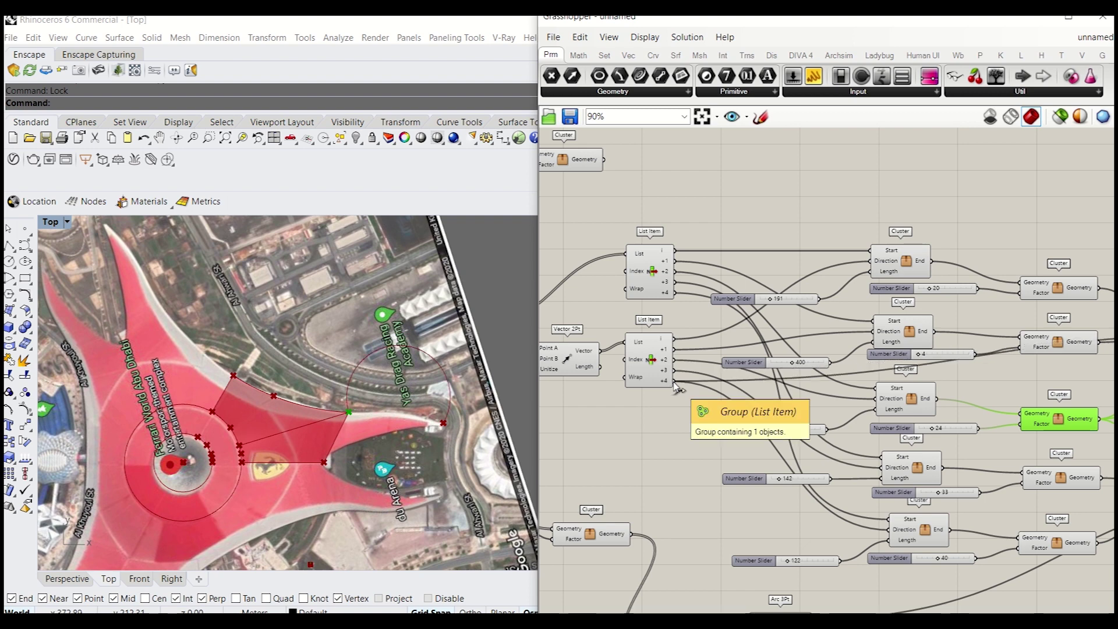
Add a List Item component and a number slider ranging from 0 to 4 near the Arc SED component
scroll(691, 381, "down", 2)
right_click_drag(757, 378, 669, 378)
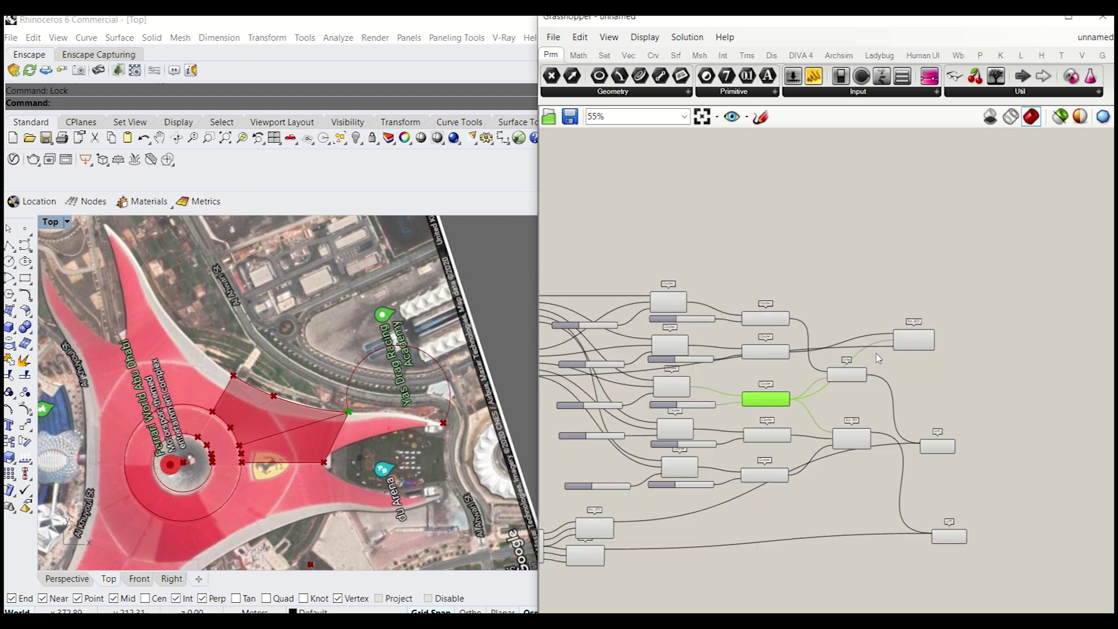
scroll(909, 343, "up", 3)
double_click(902, 360)
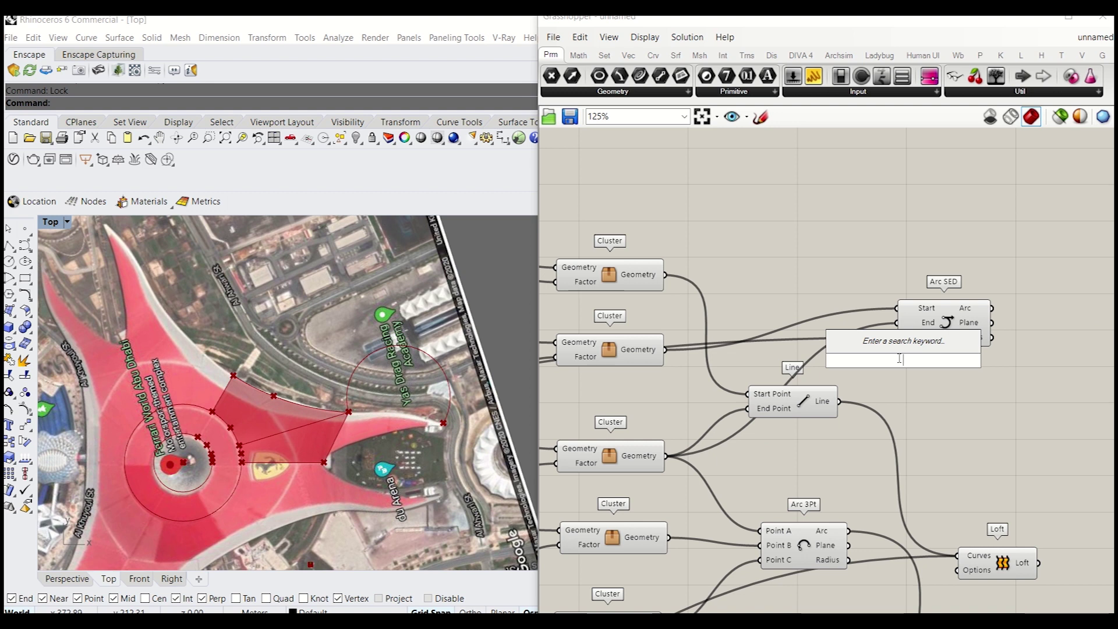
type("list ite")
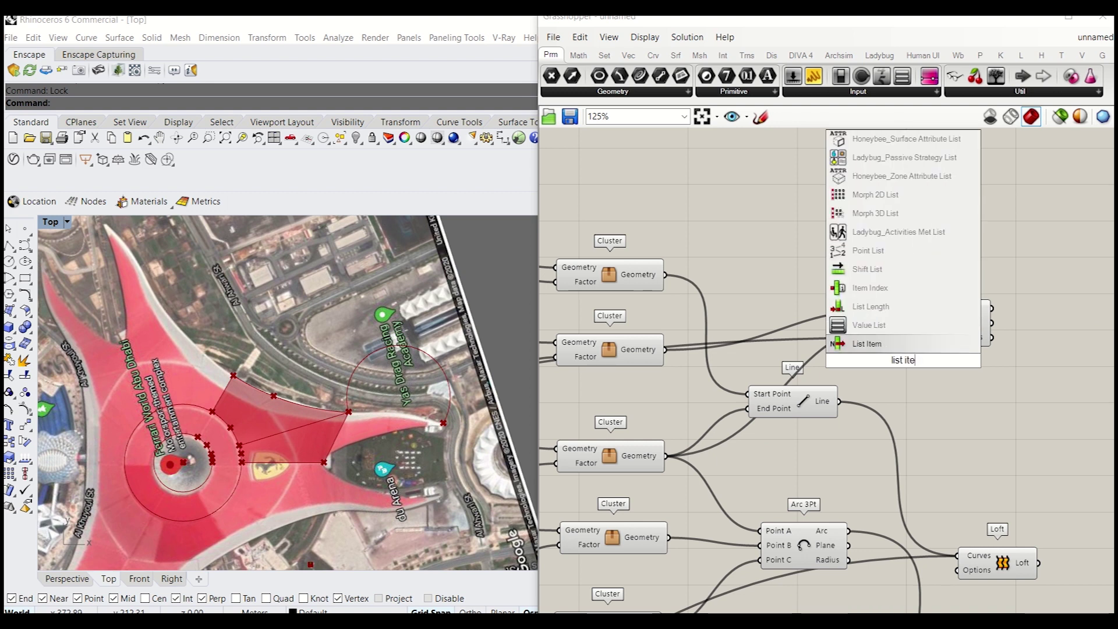
key("Return")
double_click(1042, 446)
type("0<4")
key("Return")
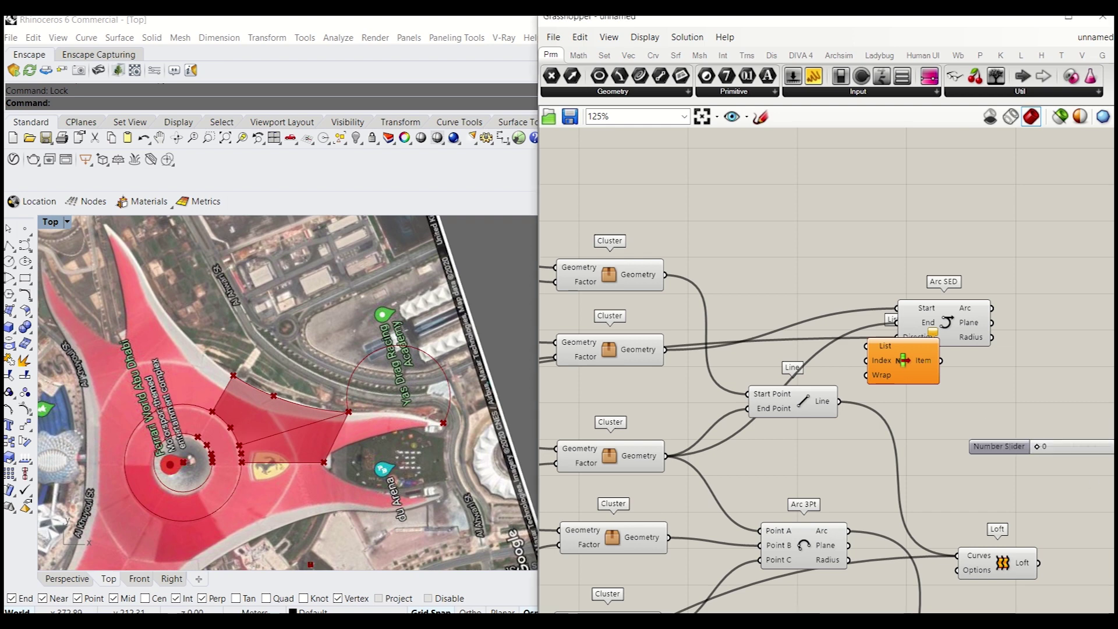
Connect Evaluate Curve's Tangent output and the 0–4 slider to the new List Item, and its Item output to Arc SED's Direction
left_click_drag(1081, 450, 710, 348)
scroll(868, 353, "down", 5)
scroll(593, 356, "up", 5)
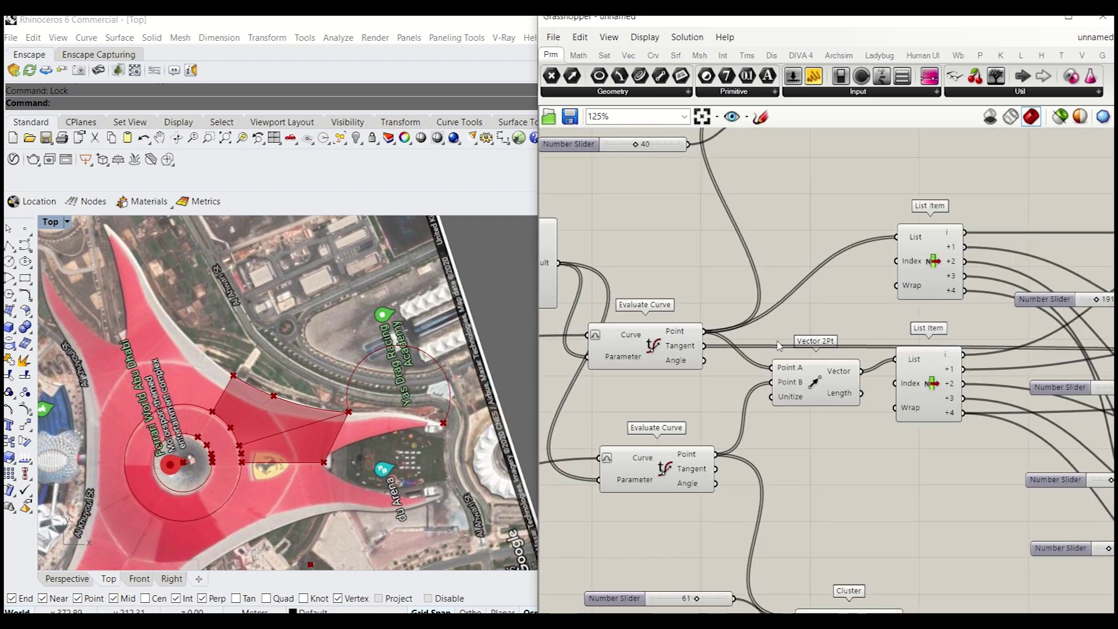
scroll(710, 350, "down", 5)
scroll(941, 330, "up", 7)
left_click_drag(941, 331, 1068, 338)
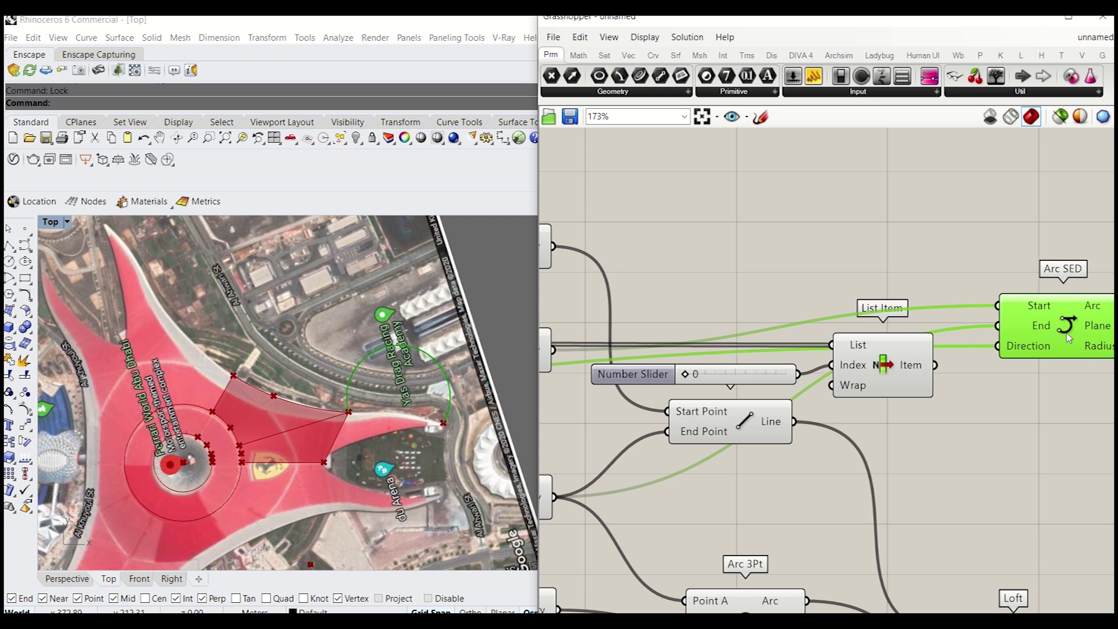
left_click_drag(938, 373, 935, 365)
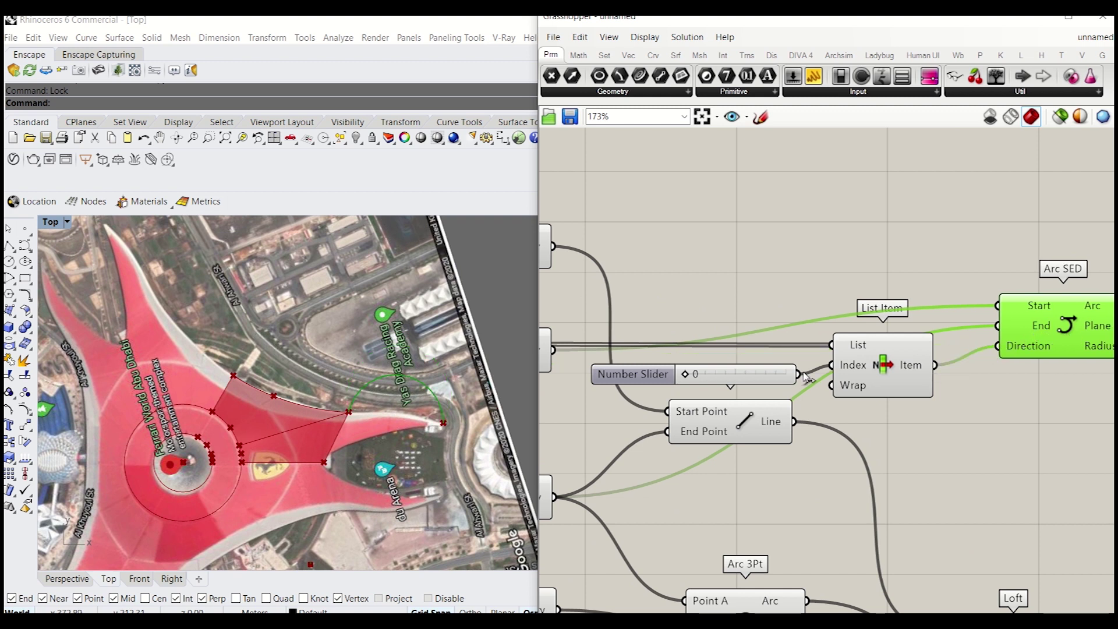
Set the List Item's Index slider to 4 and check the Arc SED curve against the roof edge near the tip
scroll(805, 376, "up", 2)
left_click_drag(673, 376, 740, 376)
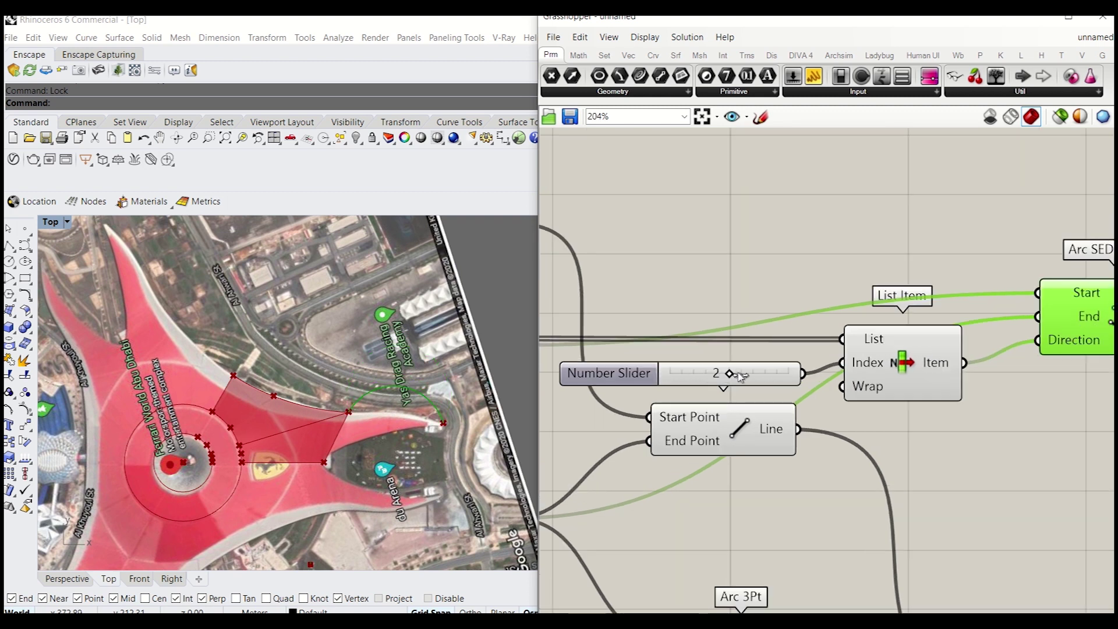
scroll(408, 416, "up", 5)
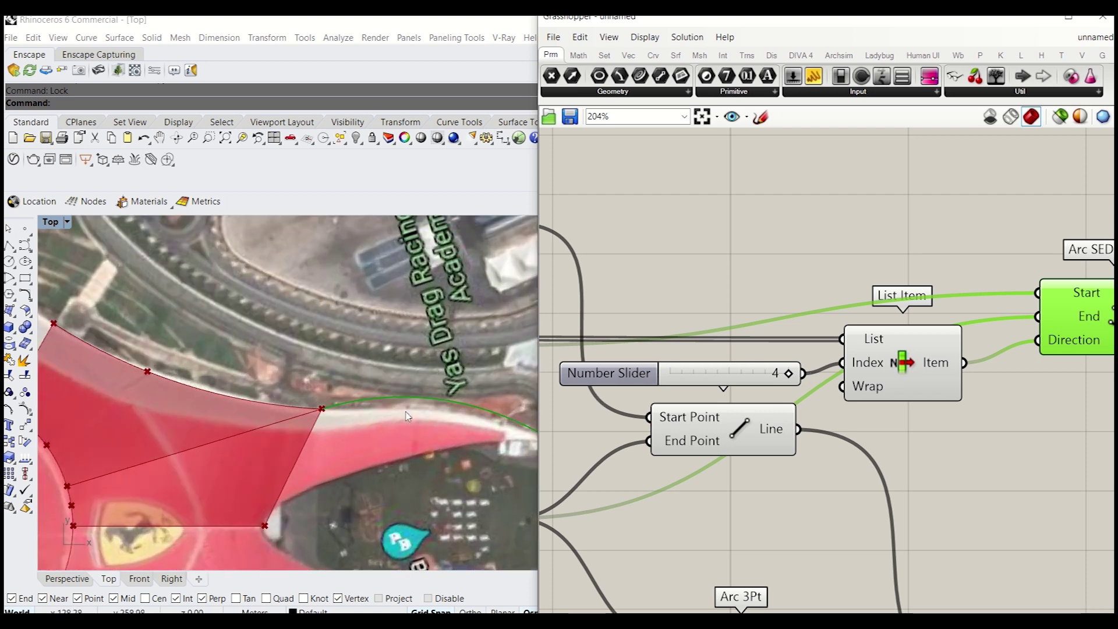
scroll(355, 405, "down", 5)
scroll(356, 407, "up", 2)
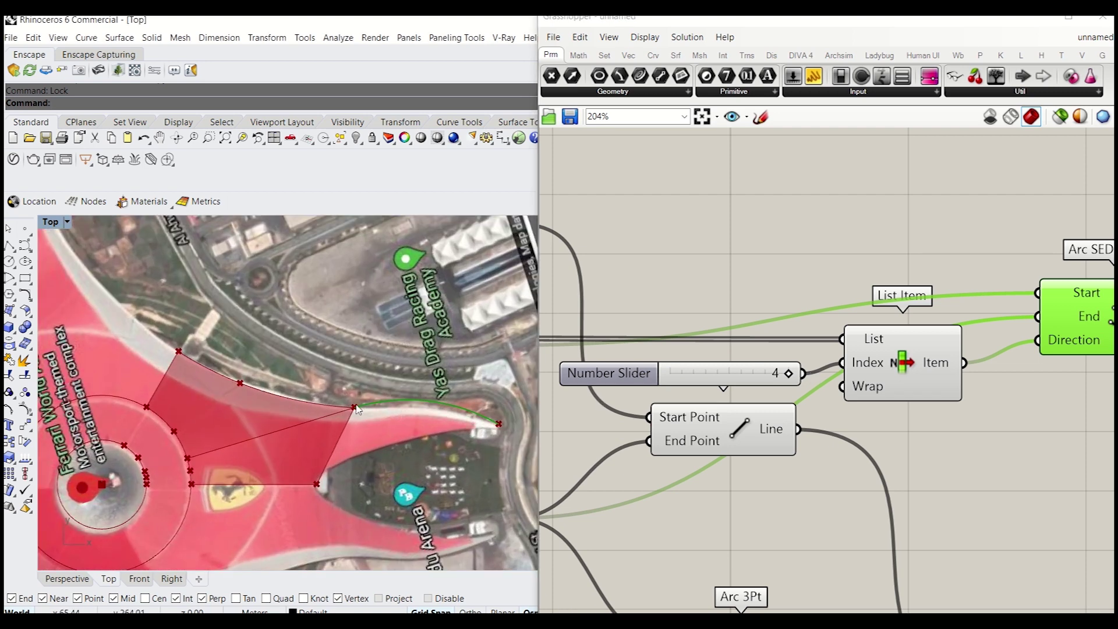
scroll(460, 414, "down", 3)
scroll(431, 424, "up", 1)
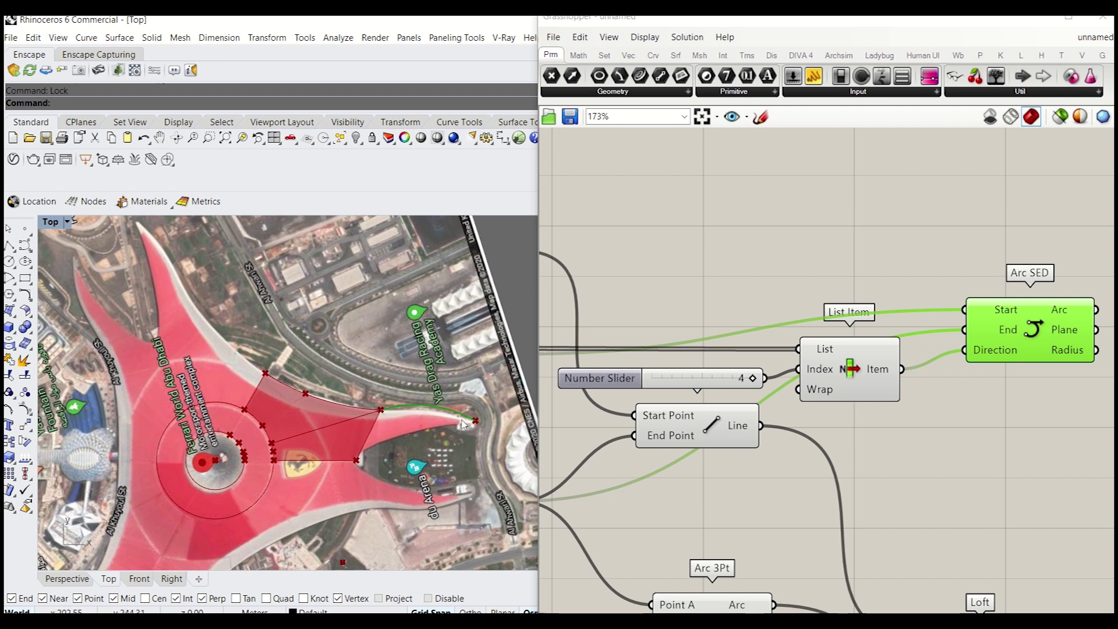
scroll(463, 423, "down", 1)
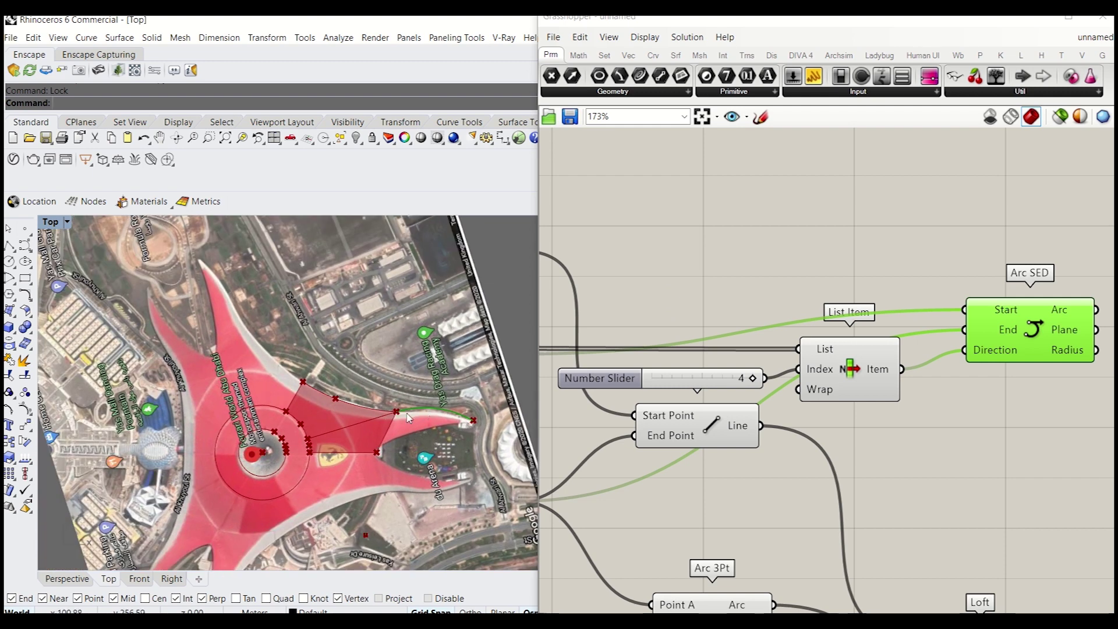
right_click_drag(459, 420, 471, 411)
scroll(698, 431, "down", 4)
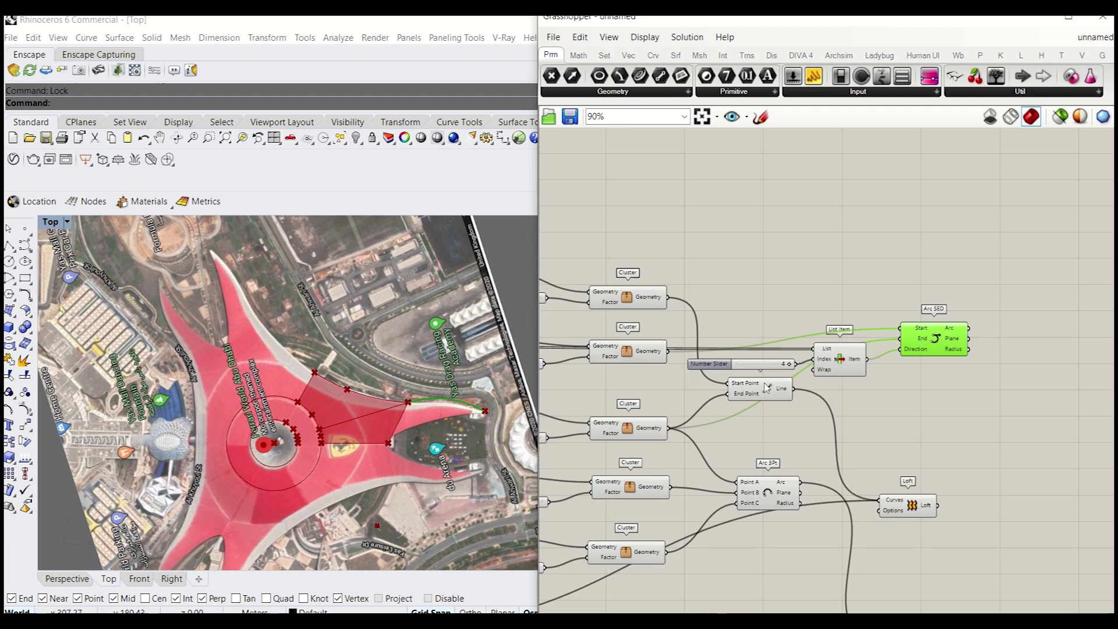
Move the Arc SED, its List Item and the index slider together, clear of the Line component
left_click_drag(928, 317, 646, 391)
left_click_drag(832, 370, 892, 343)
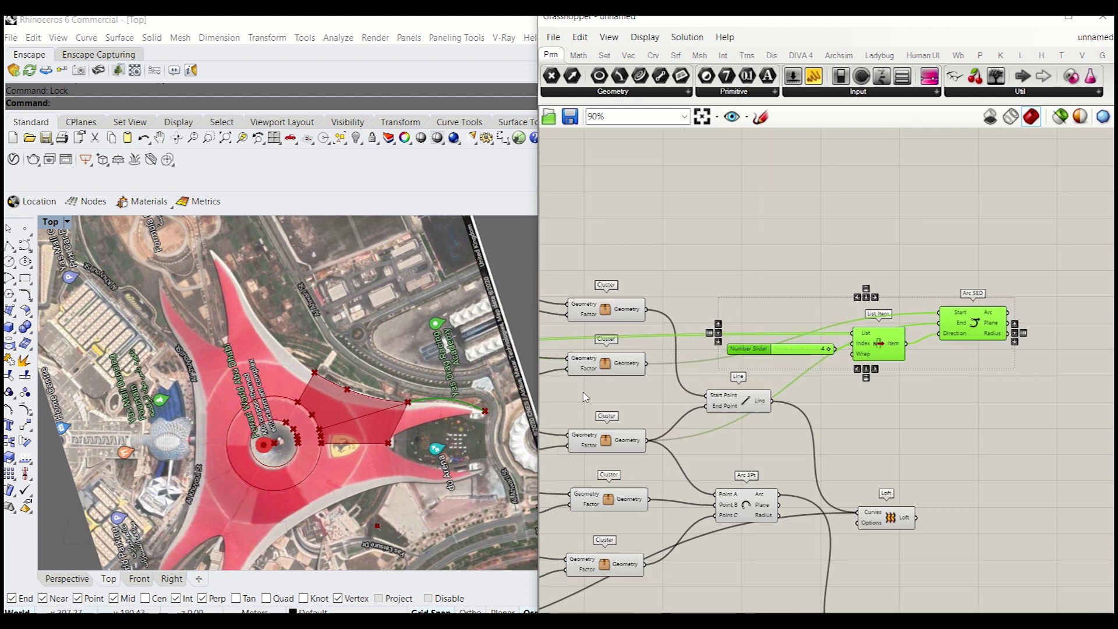
scroll(454, 417, "up", 2)
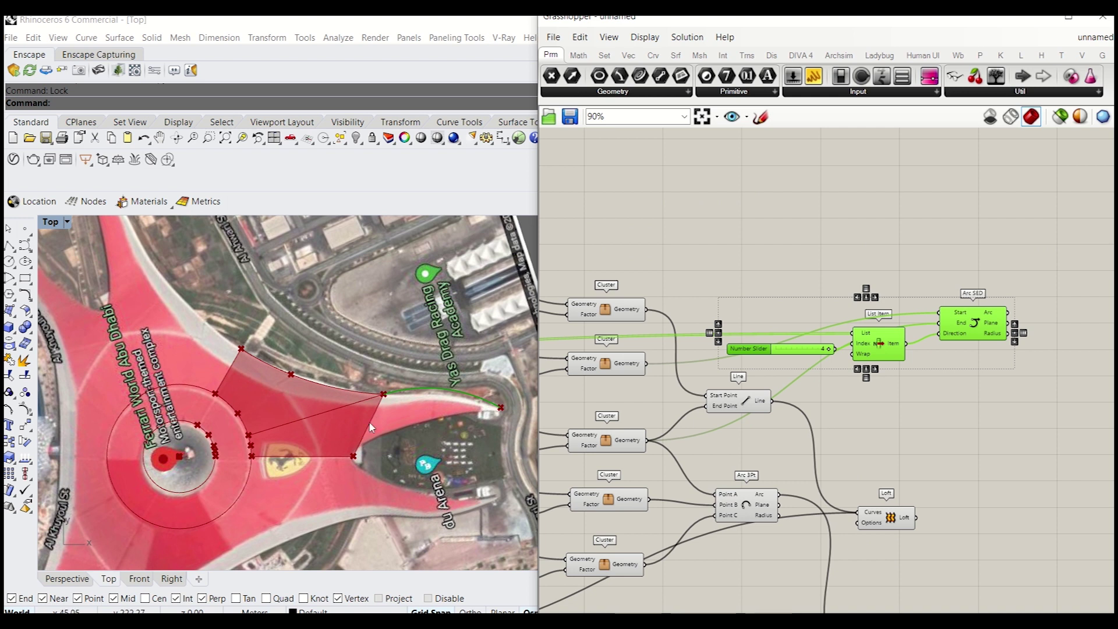
right_click_drag(738, 416, 813, 391)
Add an Evaluate Curve component beside the Line component and feed it the Line output as its Curve
double_click(859, 405)
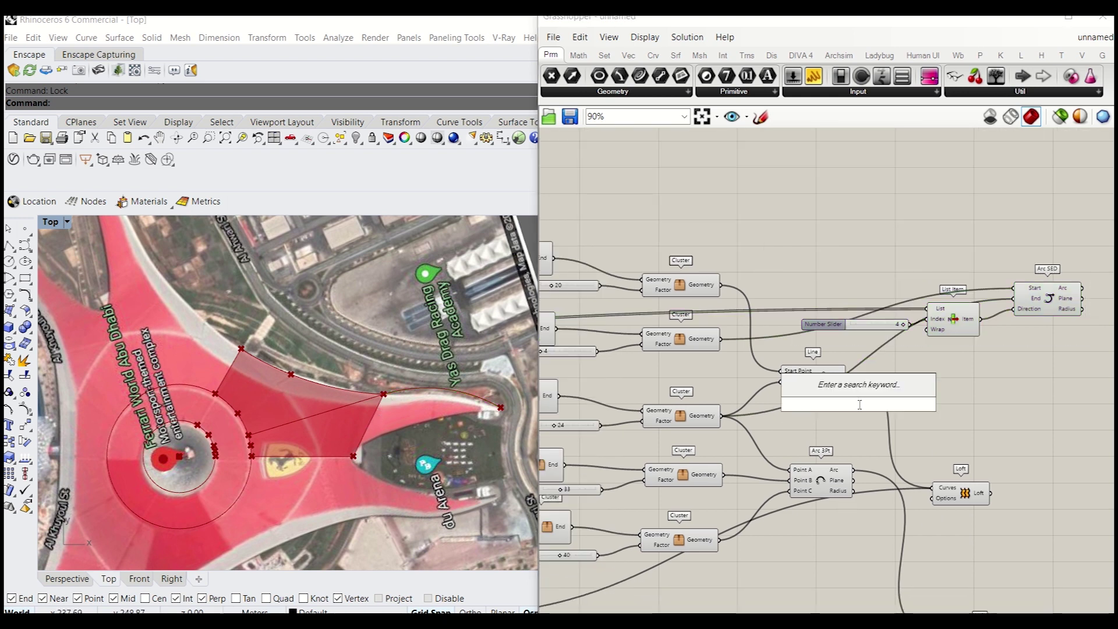
type("evlu")
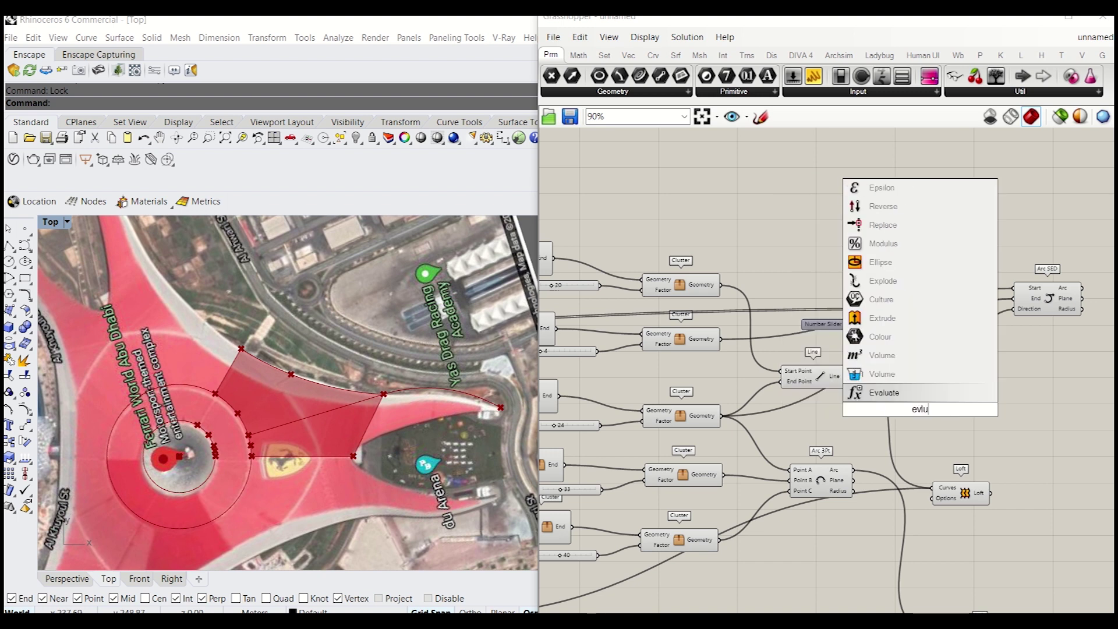
key("BackSpace")
key("BackSpace")
type("alu")
left_click(894, 374)
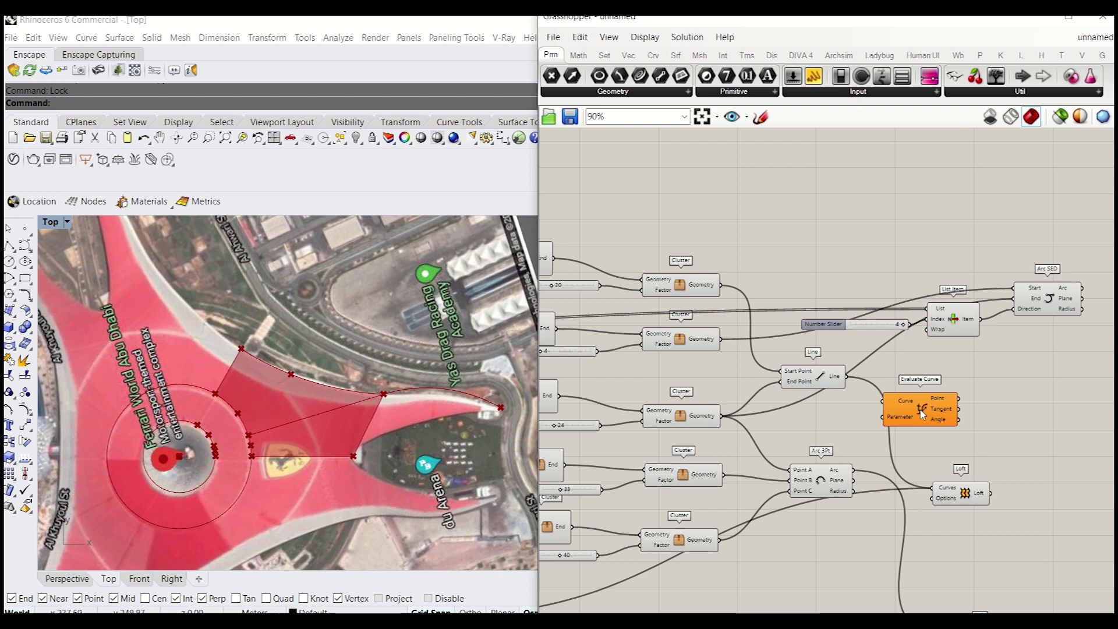
scroll(891, 379, "up", 3)
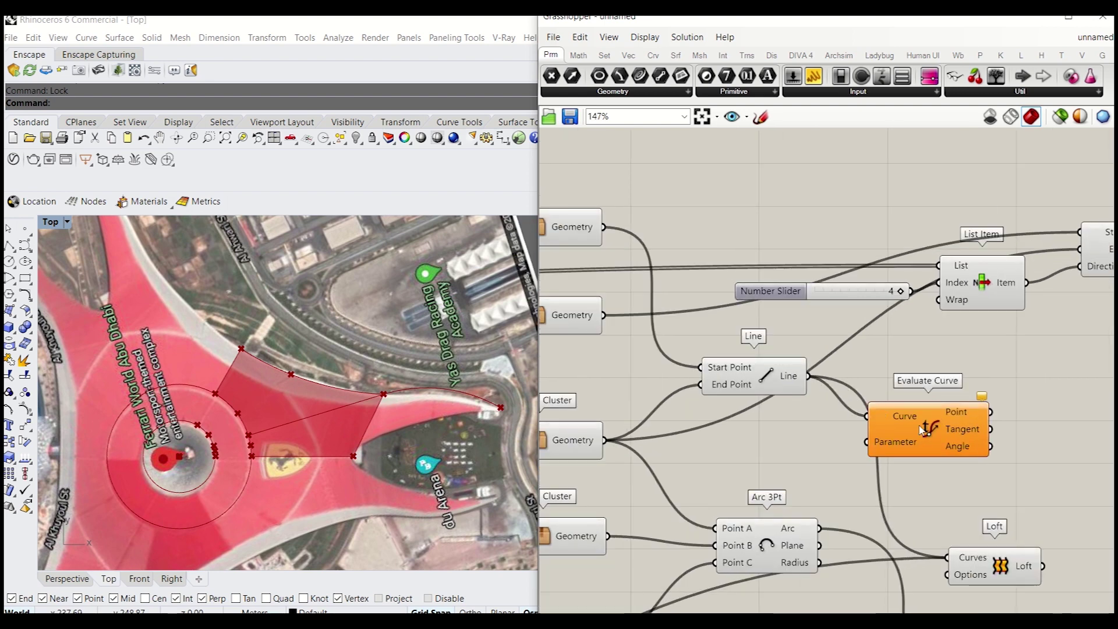
left_click_drag(921, 430, 924, 403)
Add a 0.00 to 1 number slider for the new Evaluate Curve's Parameter and set it to 0.32
double_click(791, 439)
type("0.00<1")
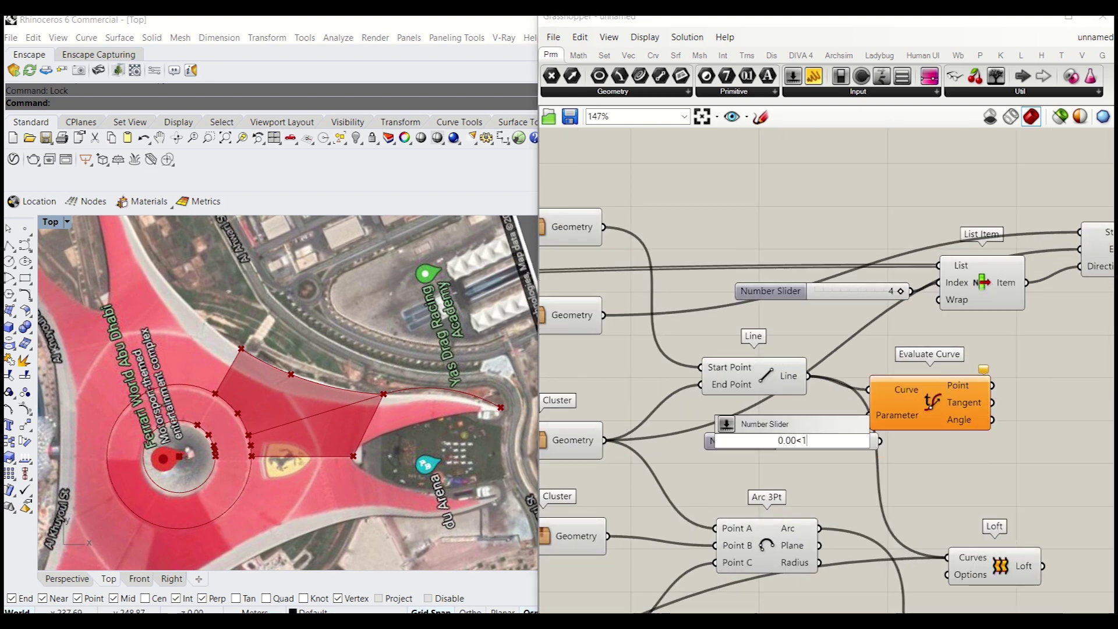
key("Return")
left_click_drag(881, 441, 872, 417)
left_click_drag(968, 403, 1001, 403)
right_click_drag(943, 442, 842, 478)
scroll(731, 486, "up", 1)
left_click_drag(678, 478, 717, 478)
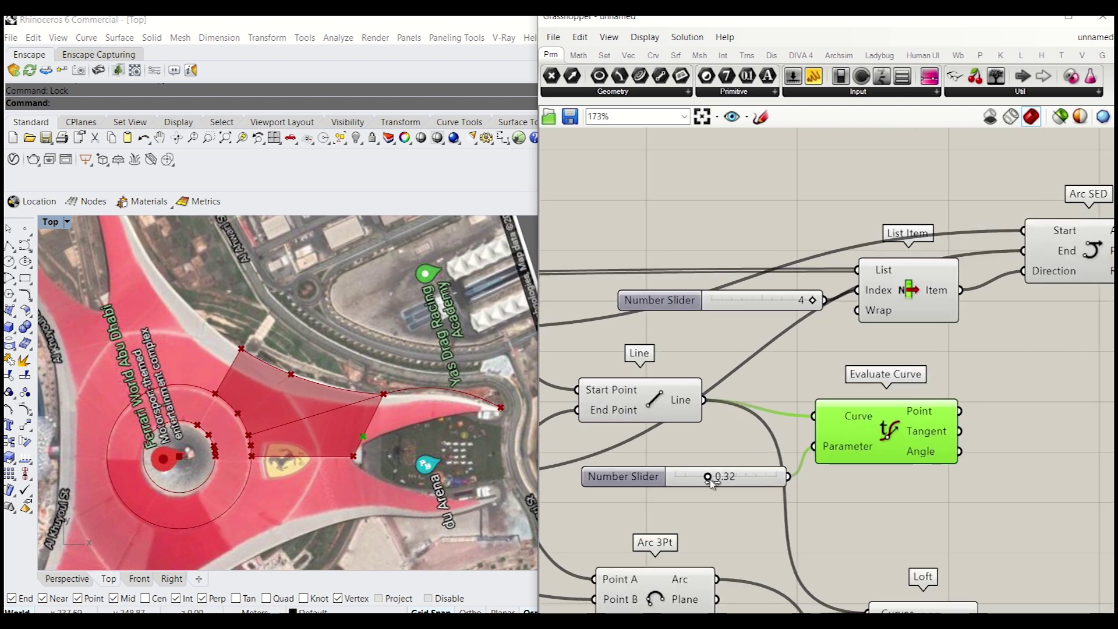
Move the Evaluate Curve with its slider above the Arc SED group, and the topmost move cluster up beside it
scroll(838, 437, "down", 3)
left_click(780, 457, "shift")
left_click_drag(854, 444, 780, 263)
left_click_drag(604, 326, 595, 184)
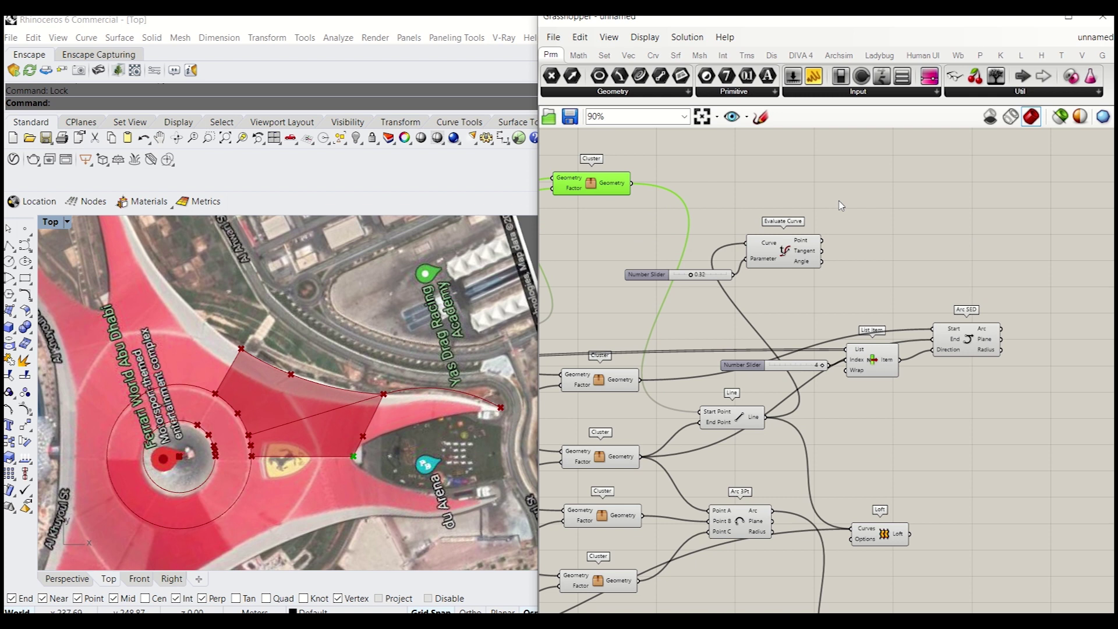
Add a Nurbs Curve with Vertices from the topmost cluster's Geometry, the Evaluate Curve Point and the second cluster's Geometry, in that order
double_click(840, 200)
type("nur")
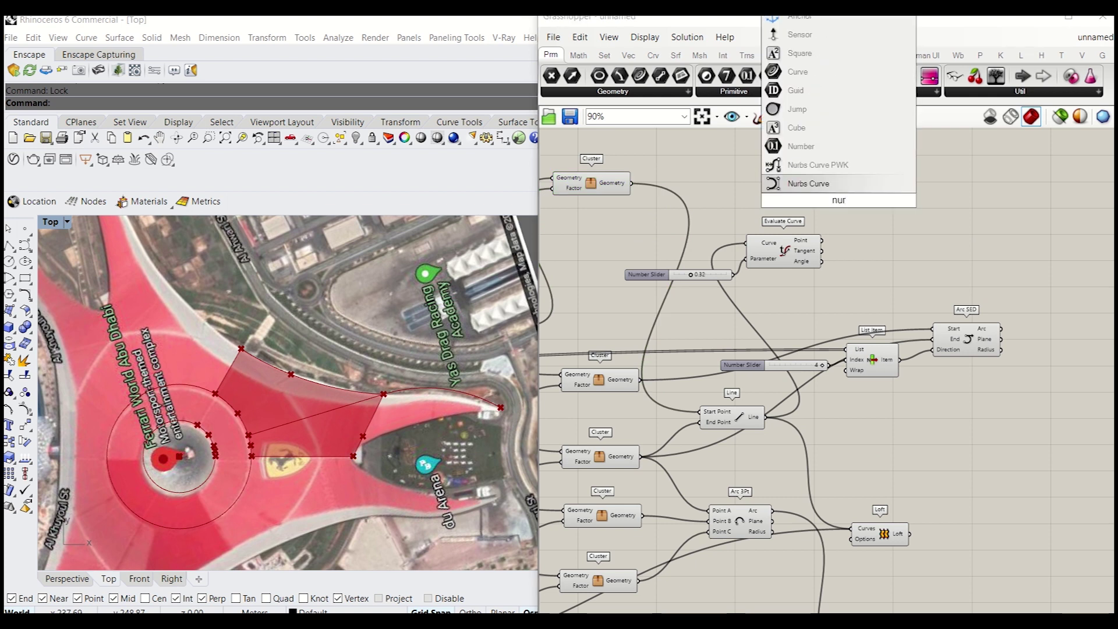
key("Return")
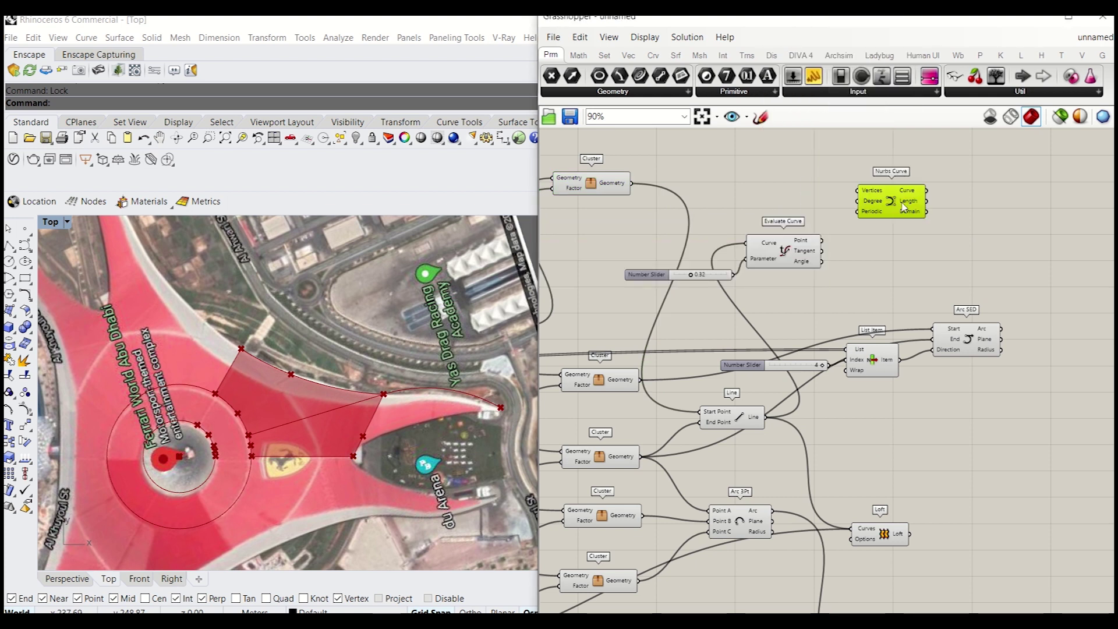
left_click_drag(633, 183, 874, 192)
left_click_drag(640, 380, 899, 202, "shift")
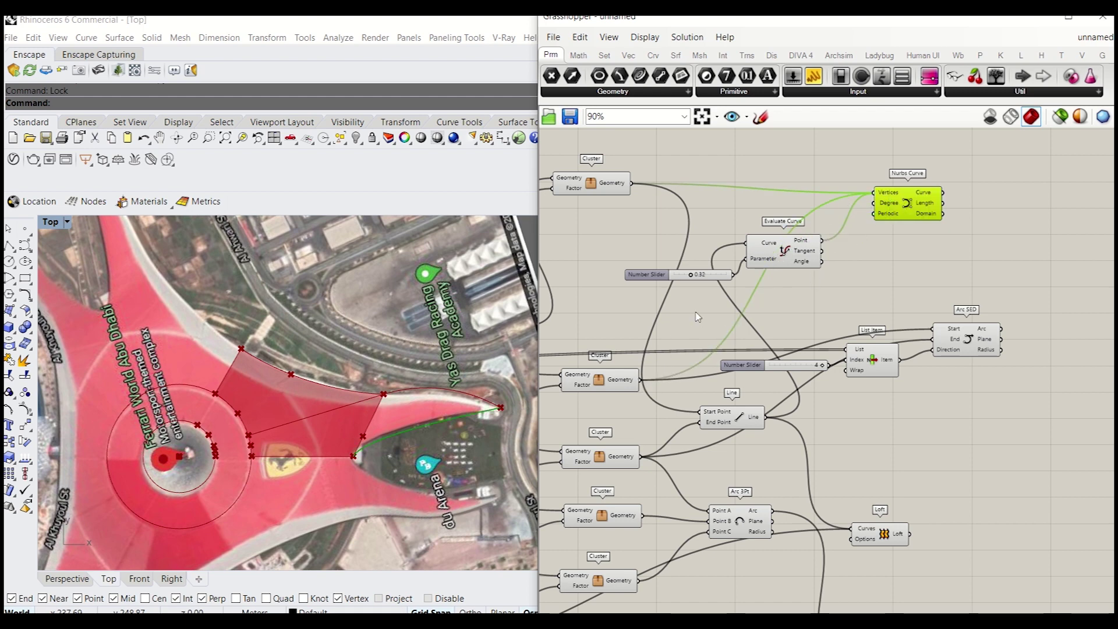
Set the Evaluate Curve Parameter slider to 0.51 and give the Nurbs Curve a Degree slider with the value 2
scroll(698, 317, "up", 2)
left_click_drag(708, 256, 717, 257)
scroll(653, 349, "down", 3)
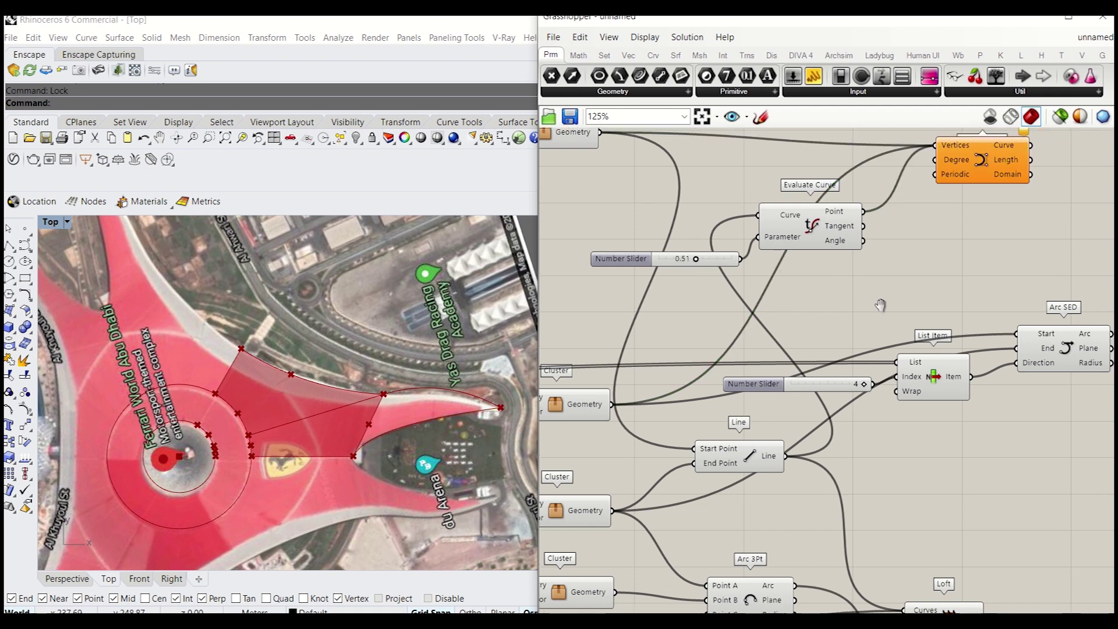
left_click_drag(870, 238, 922, 264)
double_click(879, 275)
type("2")
key("Return")
Add a Loft component and connect both the Nurbs Curve and the Arc SED arc to its Curves input
double_click(979, 330)
type("loft")
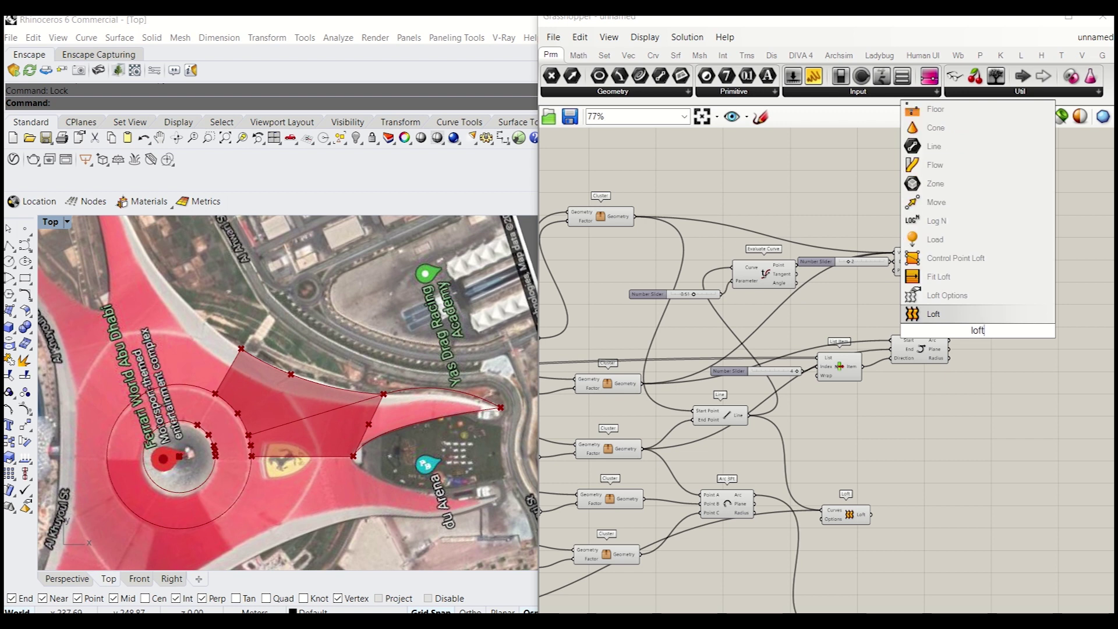
key("Return")
left_click_drag(988, 331, 950, 340)
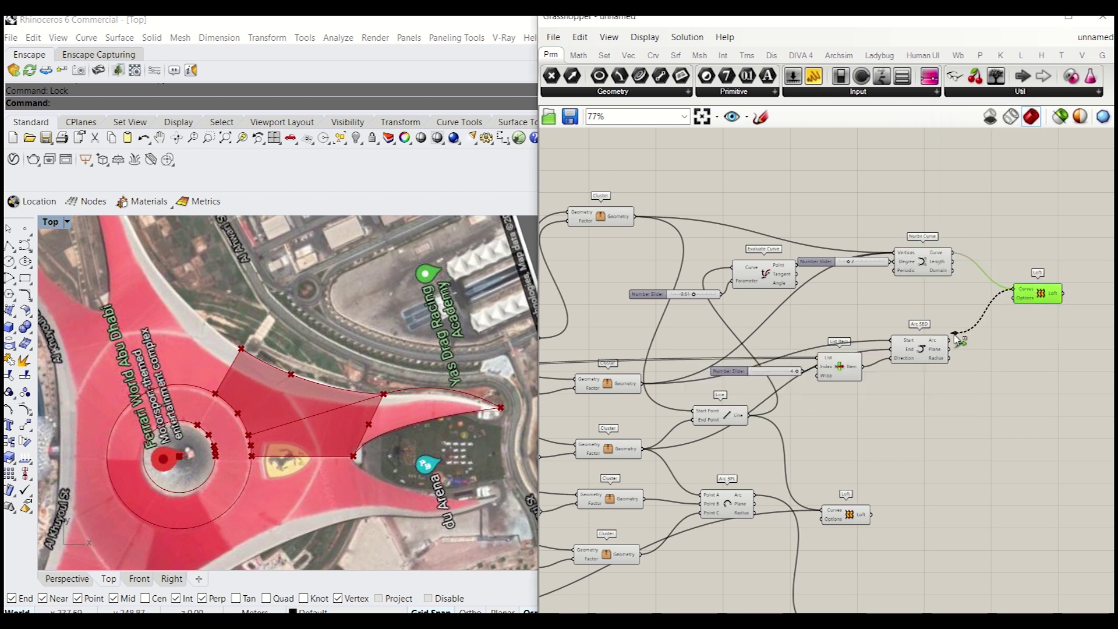
left_click(1035, 298)
left_click(1001, 336)
scroll(1001, 336, "up", 2)
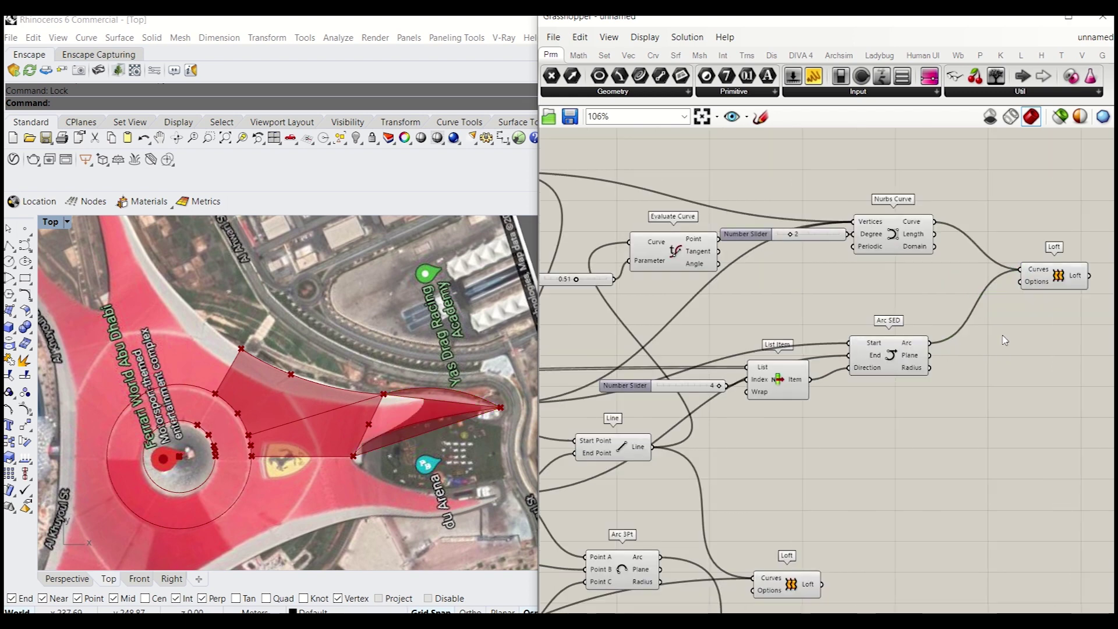
Insert a Flip Curve component between the Arc SED's Arc output and the new Loft's Curves input
double_click(1003, 335)
type("fli")
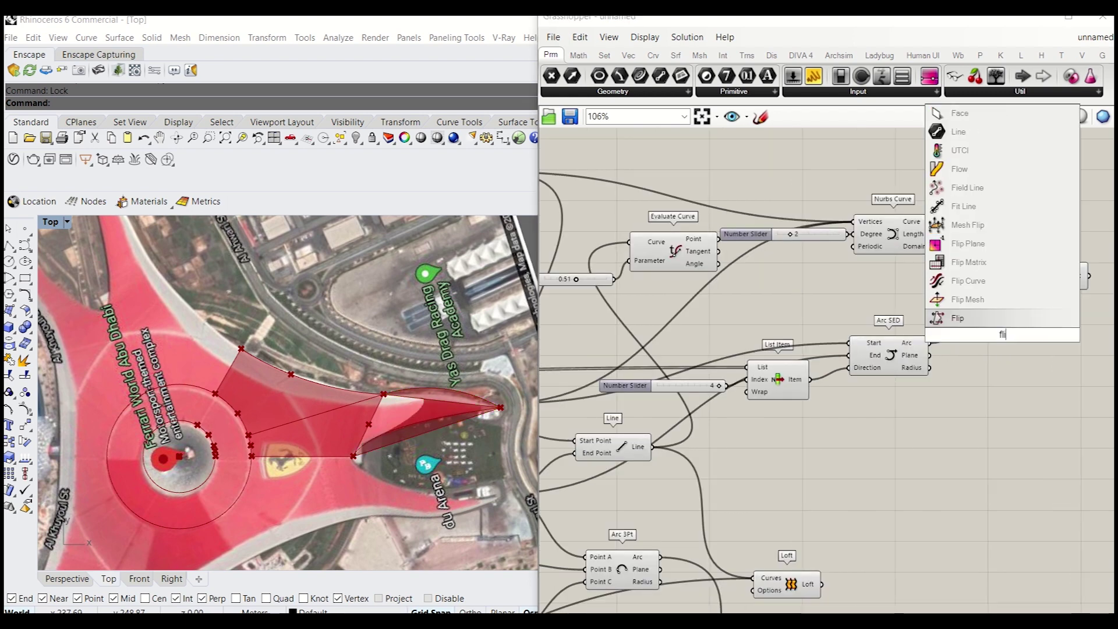
left_click(967, 281)
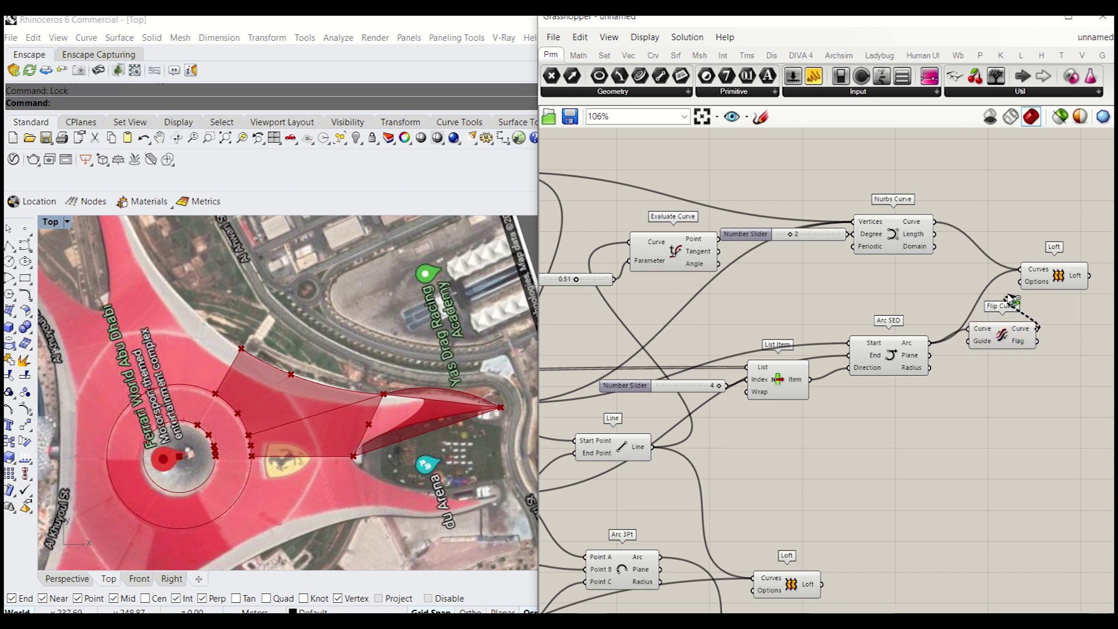
left_click_drag(1003, 288, 1020, 269)
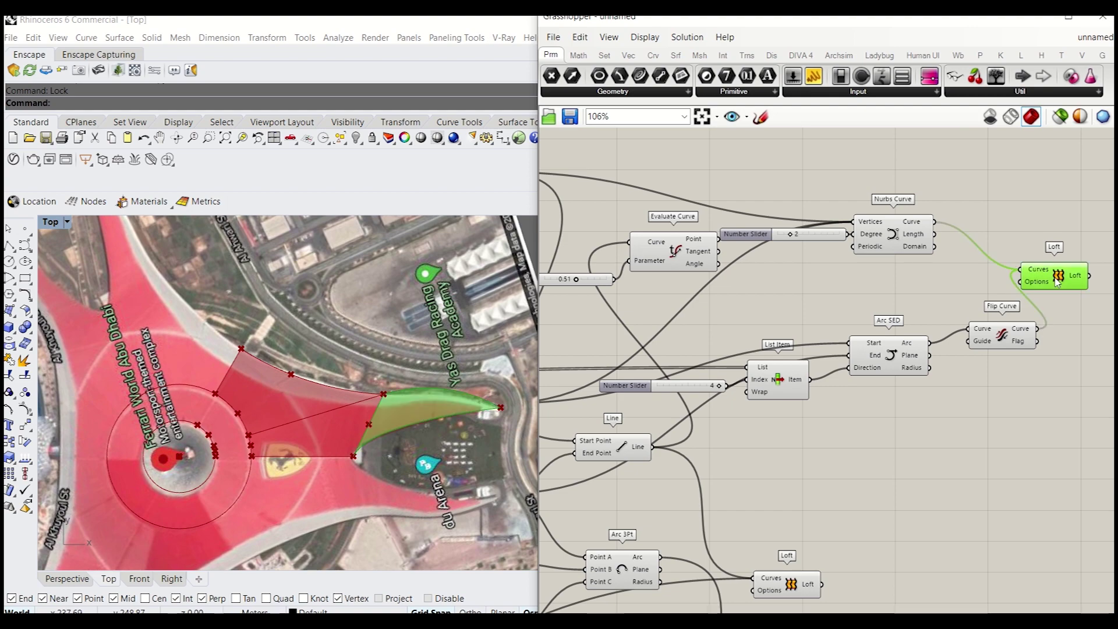
Inspect the tip loft in the Perspective view and raise the Factor slider of the topmost move cluster
scroll(364, 414, "up", 3)
left_click(63, 578)
right_click_drag(199, 419, 341, 286)
scroll(334, 305, "up", 6)
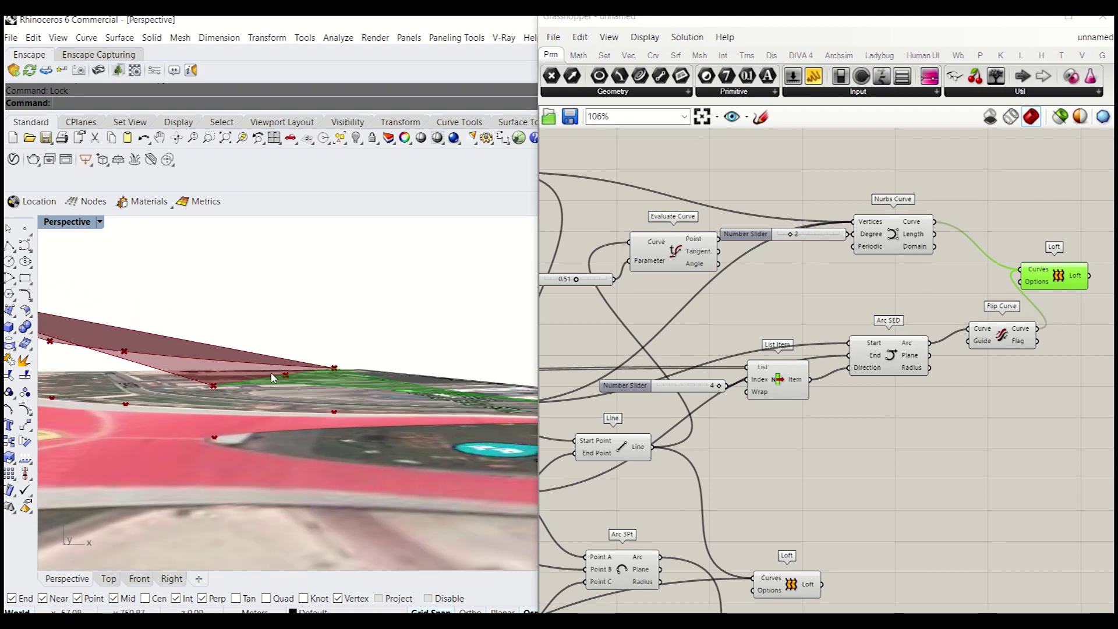
scroll(272, 377, "down", 2)
right_click_drag(815, 349, 667, 368)
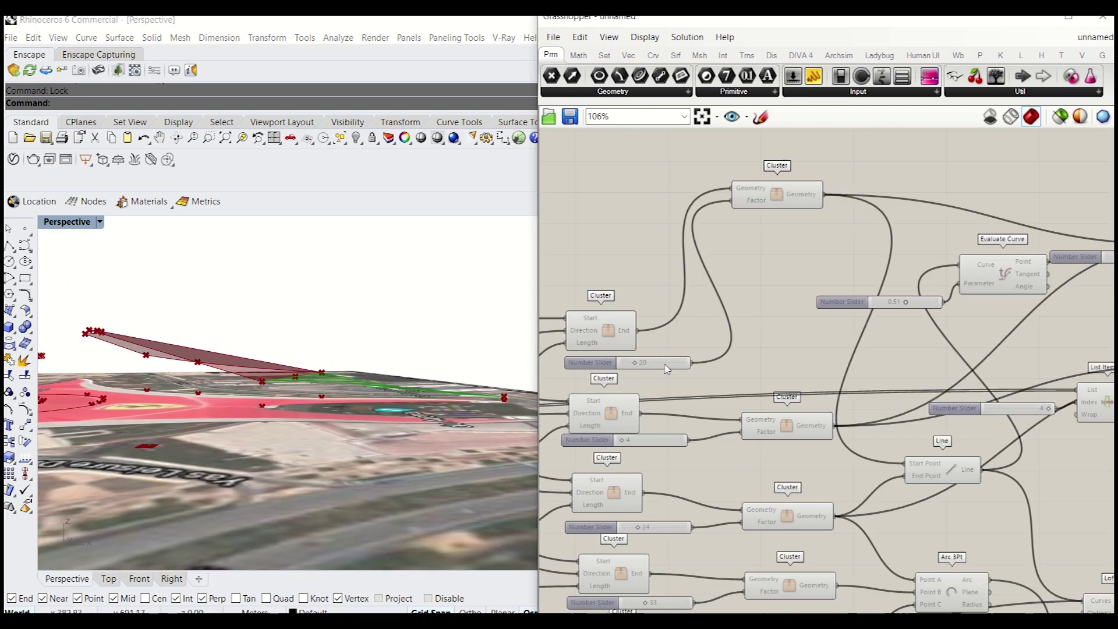
scroll(667, 368, "up", 4)
left_click_drag(610, 368, 626, 367)
Examine the new tip loft in perspective against the neighbouring lofts and the aerial image of the roof
right_click_drag(285, 379, 203, 402)
scroll(846, 298, "down", 5)
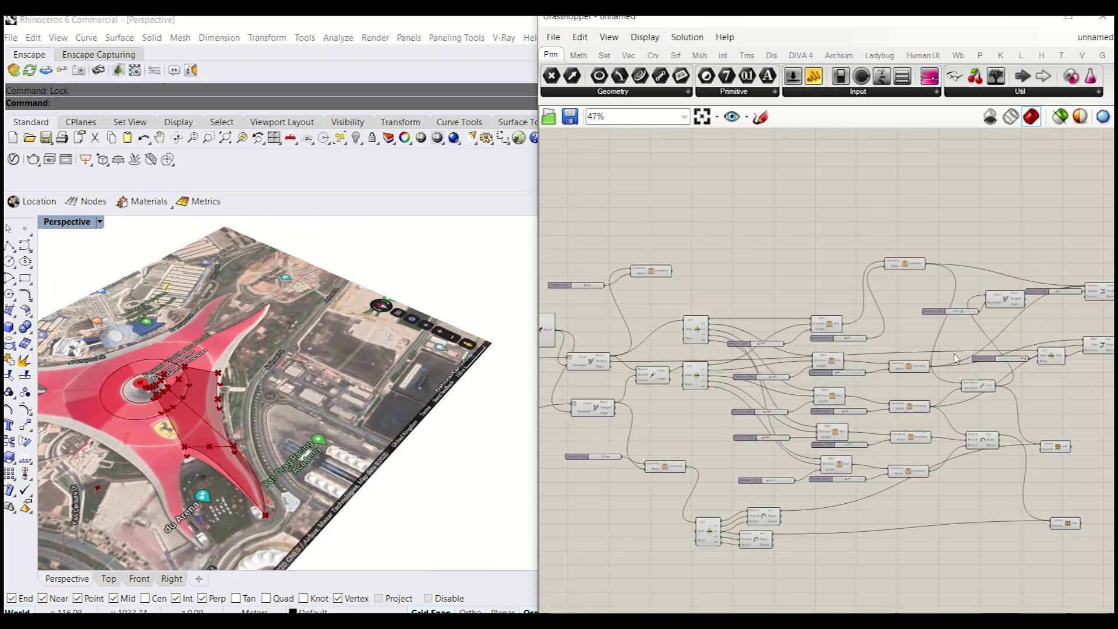
scroll(926, 331, "up", 5)
left_click_drag(892, 353, 874, 352)
left_click(930, 285)
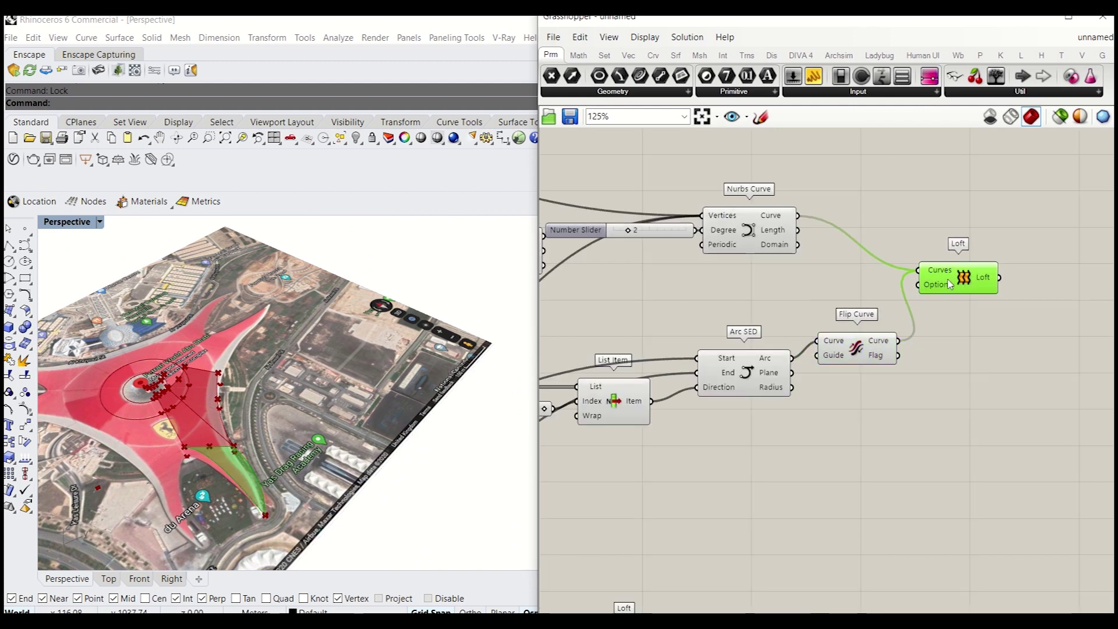
scroll(932, 285, "down", 3)
right_click_drag(512, 382, 196, 372)
scroll(197, 373, "up", 3)
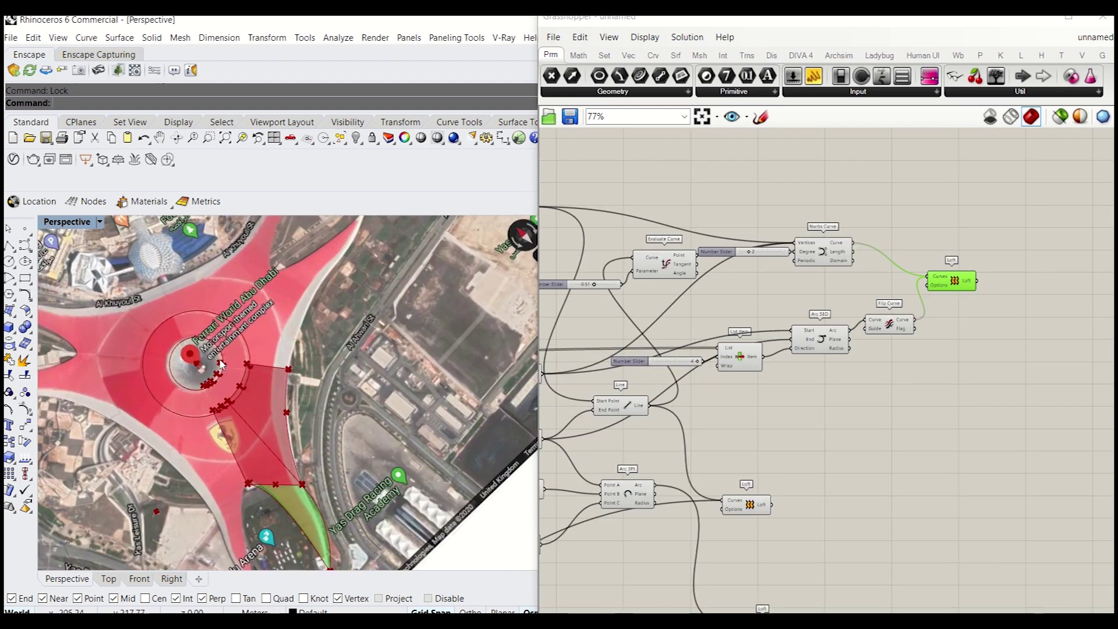
Trace the definition back to the List Item feeding the Arc 3Pt components and check which circle points it supplies
scroll(670, 350, "down", 5)
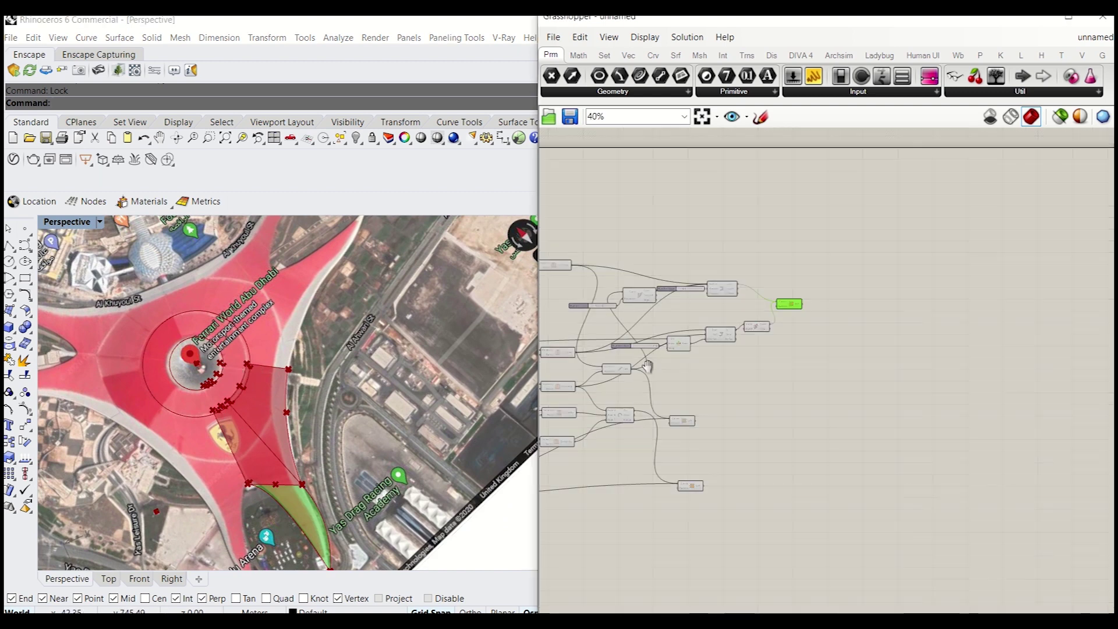
scroll(674, 349, "up", 5)
right_click_drag(675, 349, 535, 393)
left_click(802, 553)
right_click_drag(771, 244, 759, 262)
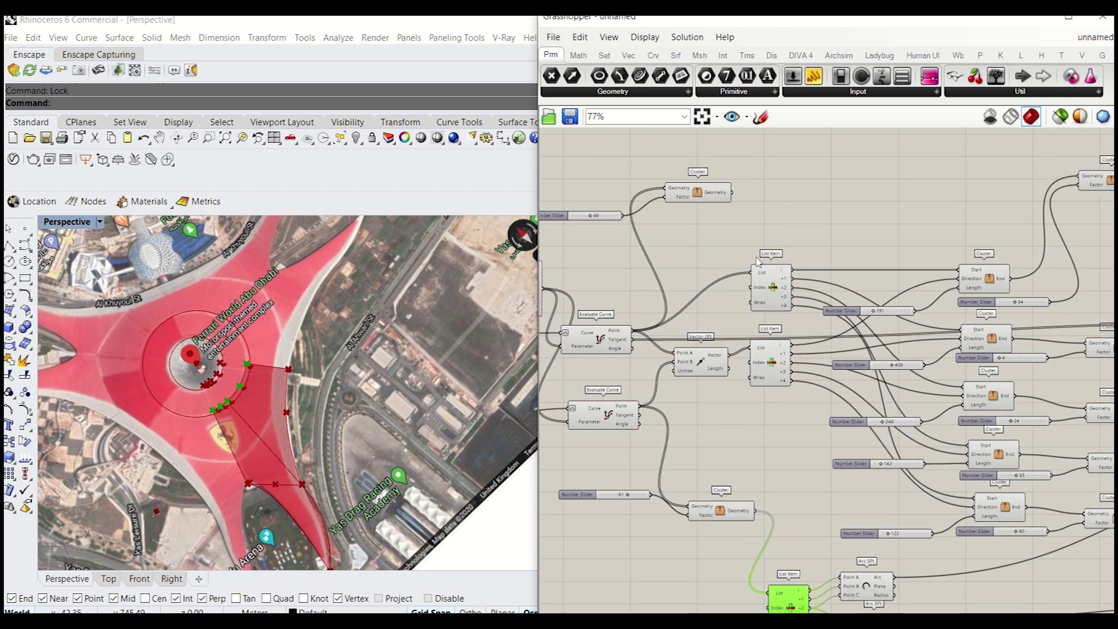
Add an Arc 3Pt after the topmost circle-point move cluster, fed by the i, +2 and +4 outputs of a copied List Item
left_click_drag(713, 192, 721, 192, "shift")
double_click(789, 192)
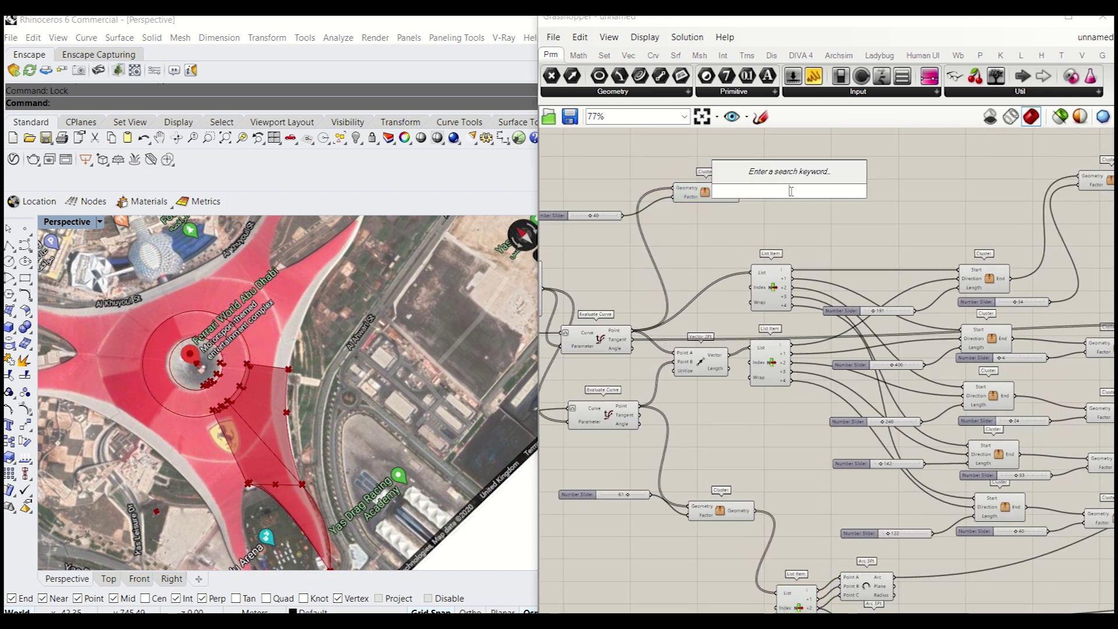
type("arc")
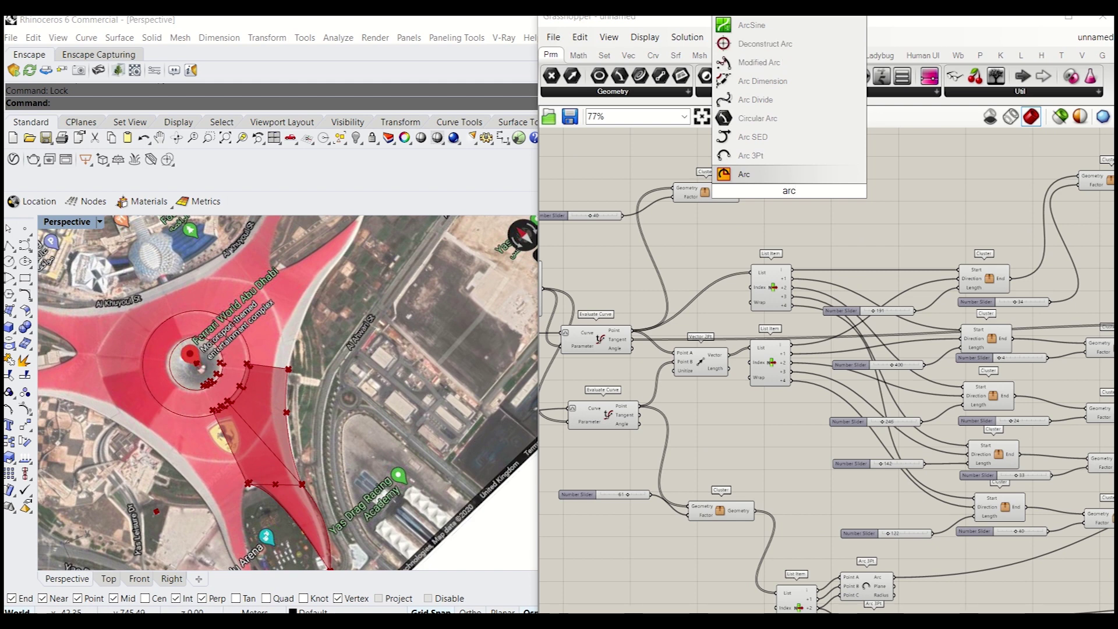
left_click(789, 157)
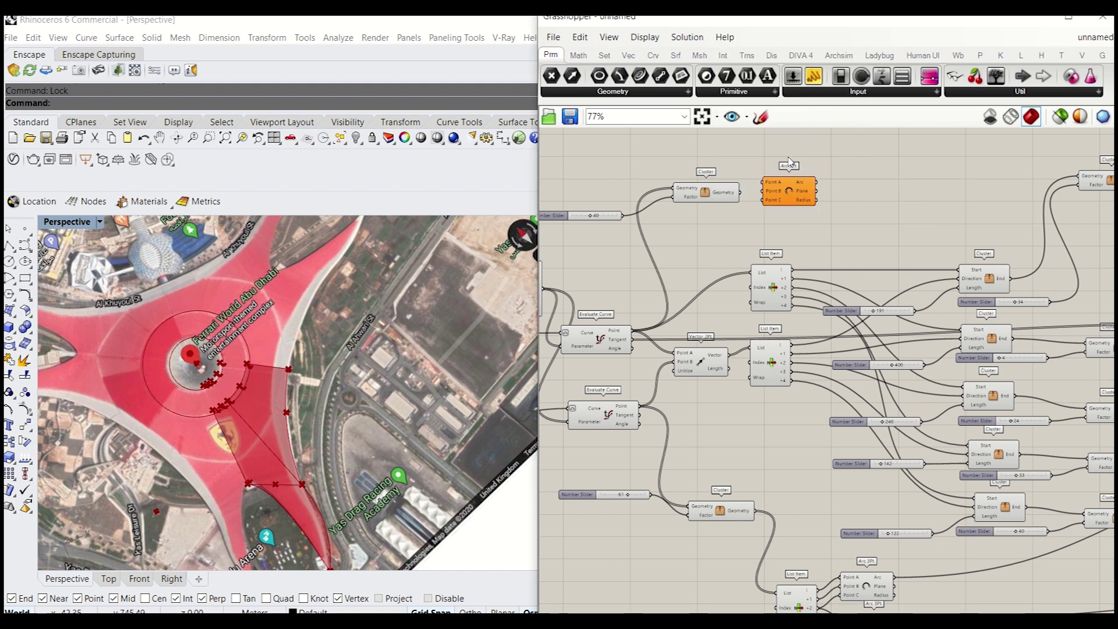
left_click(794, 597)
left_click_drag(798, 603, 771, 201, "alt")
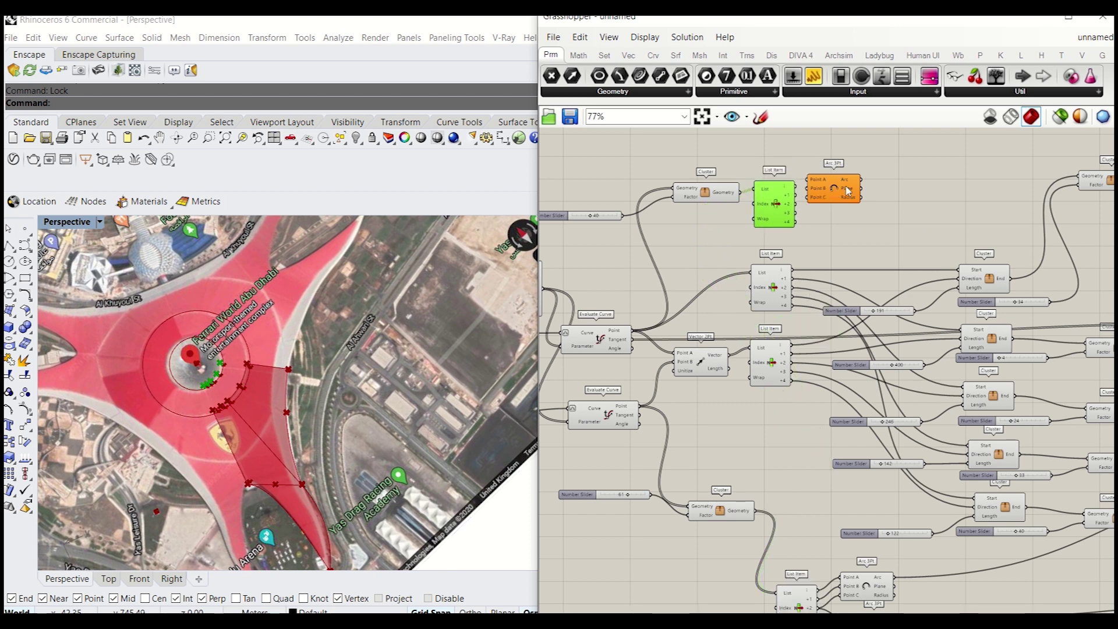
left_click_drag(848, 191, 874, 190)
scroll(810, 189, "up", 3)
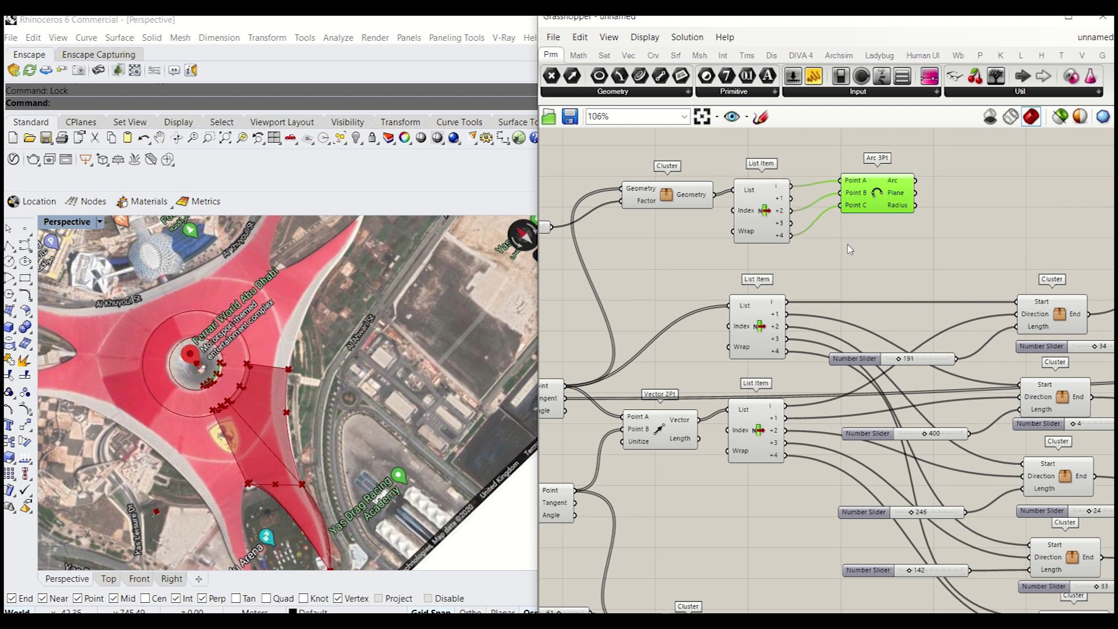
Add another Arc 3Pt below the lower pair, taking its points from the i, +2 and +4 outputs of the lower List Item
right_click_drag(850, 249, 847, 225)
scroll(874, 194, "down", 6)
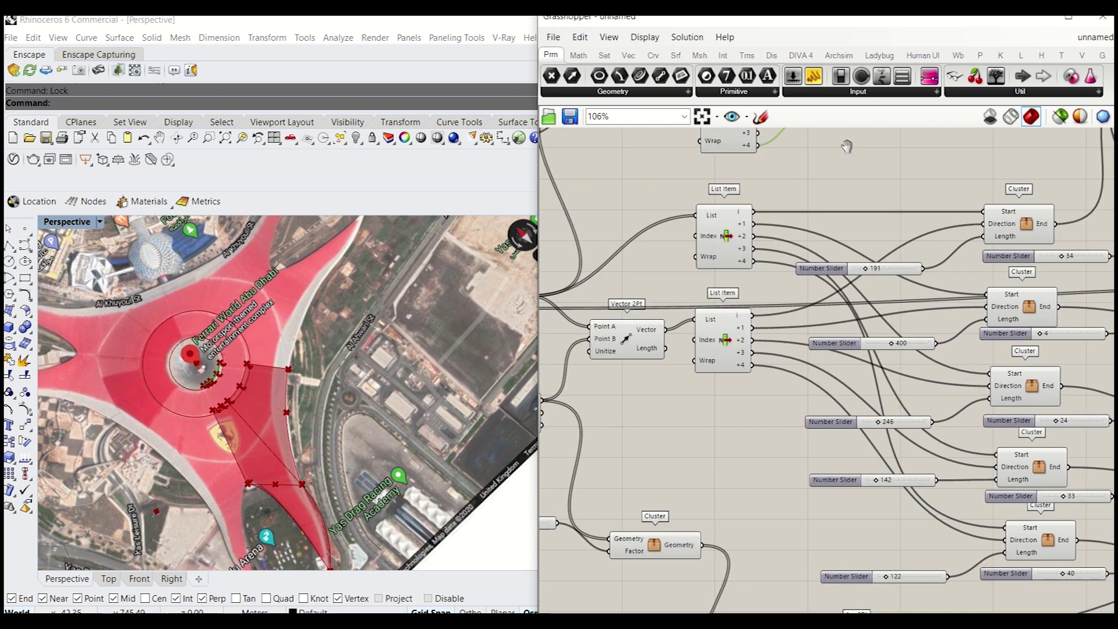
left_click_drag(829, 280, 838, 535)
scroll(799, 457, "up", 10)
left_click_drag(773, 420, 801, 550)
scroll(773, 421, "down", 5)
scroll(800, 495, "up", 4)
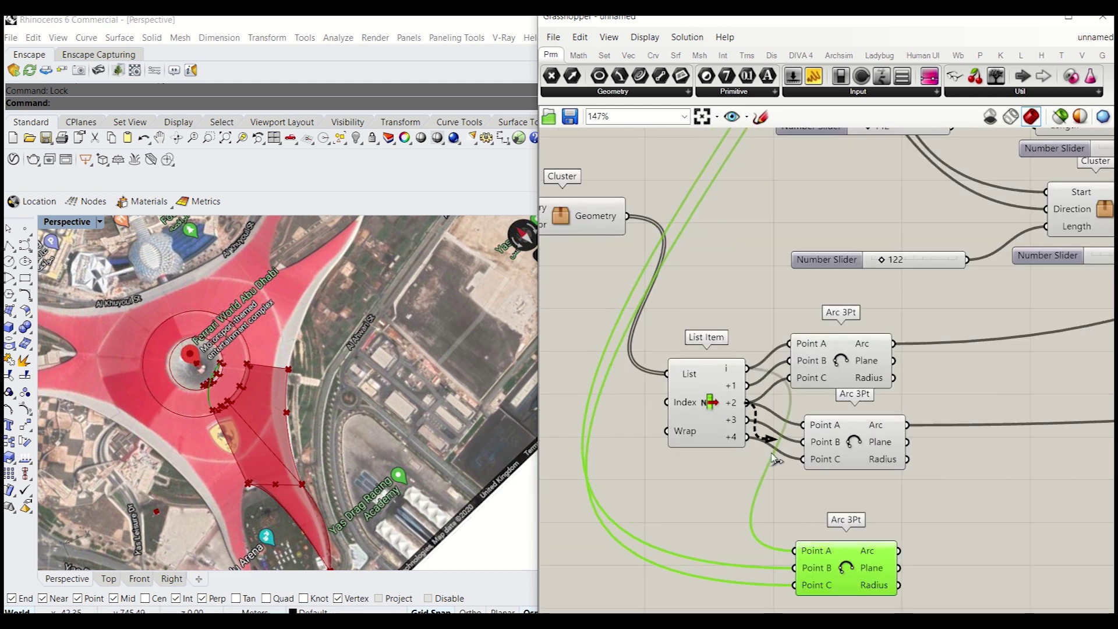
scroll(787, 499, "down", 10)
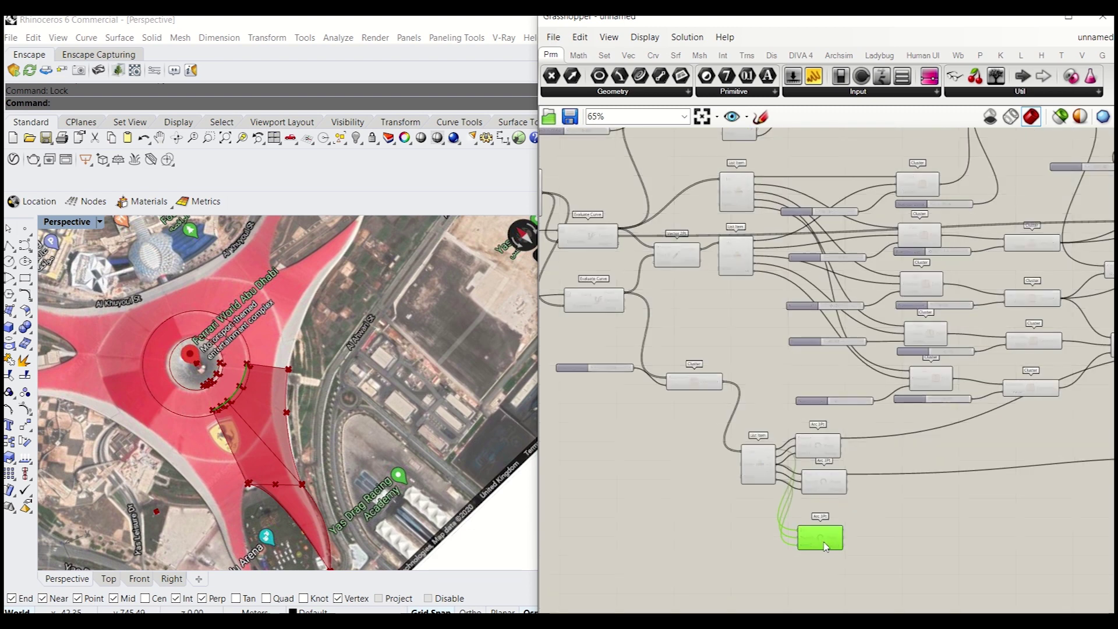
Add a Loft component and wire the lowest Arc 3Pt's Arc output into its Curves input
double_click(853, 547)
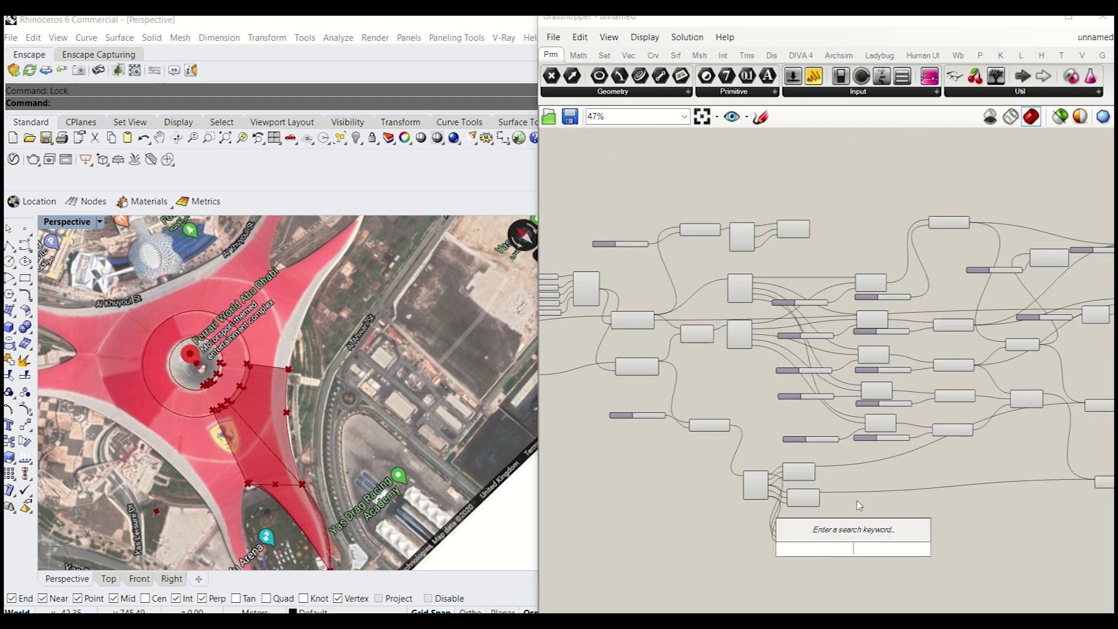
type("loft")
key("Down")
key("Down")
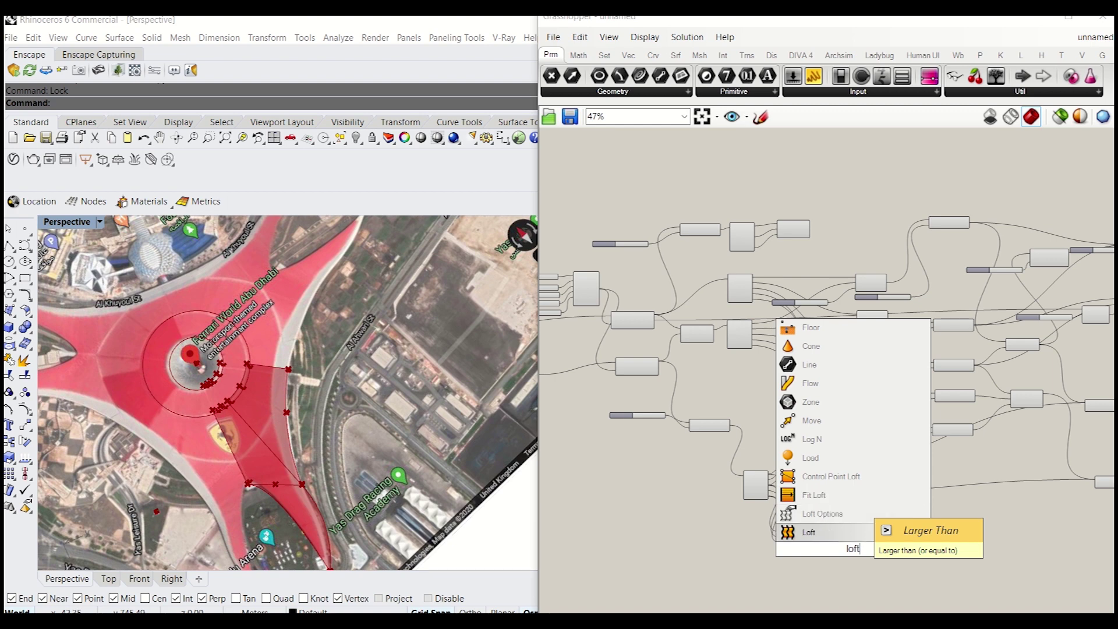
key("Return")
scroll(773, 555, "up", 5)
left_click_drag(773, 554, 778, 549)
left_click(878, 568)
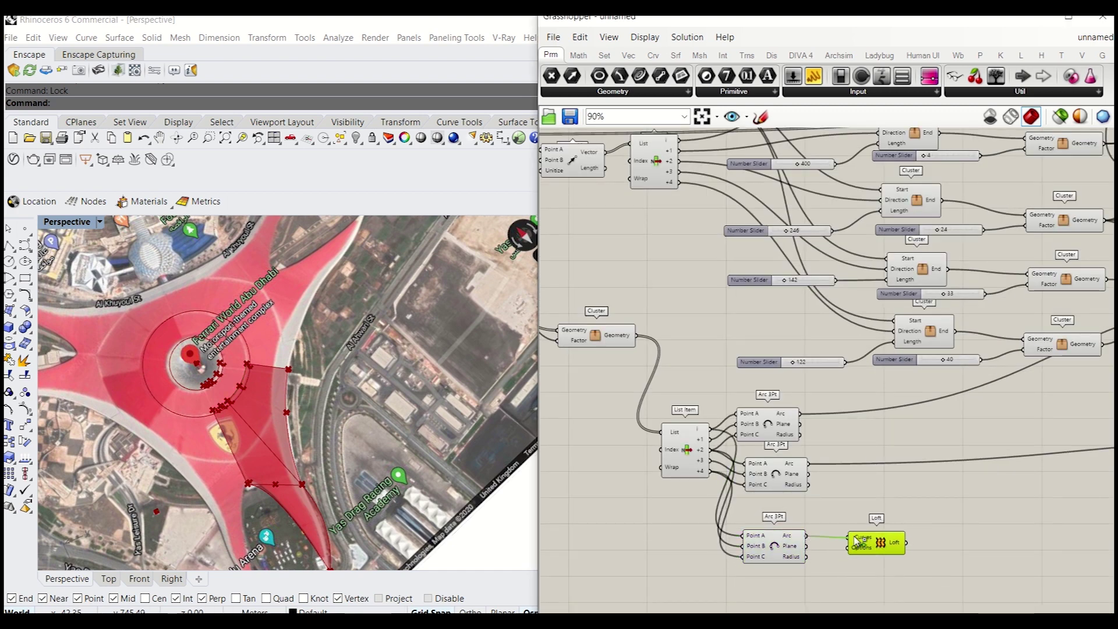
Add the topmost Arc 3Pt's Arc output to the new Loft's Curves input and flatten that input
scroll(837, 517, "down", 6, "shift")
left_click_drag(849, 541, 811, 206, "shift")
scroll(815, 361, "up", 6, "shift")
scroll(853, 429, "down", 4)
scroll(853, 425, "up", 4)
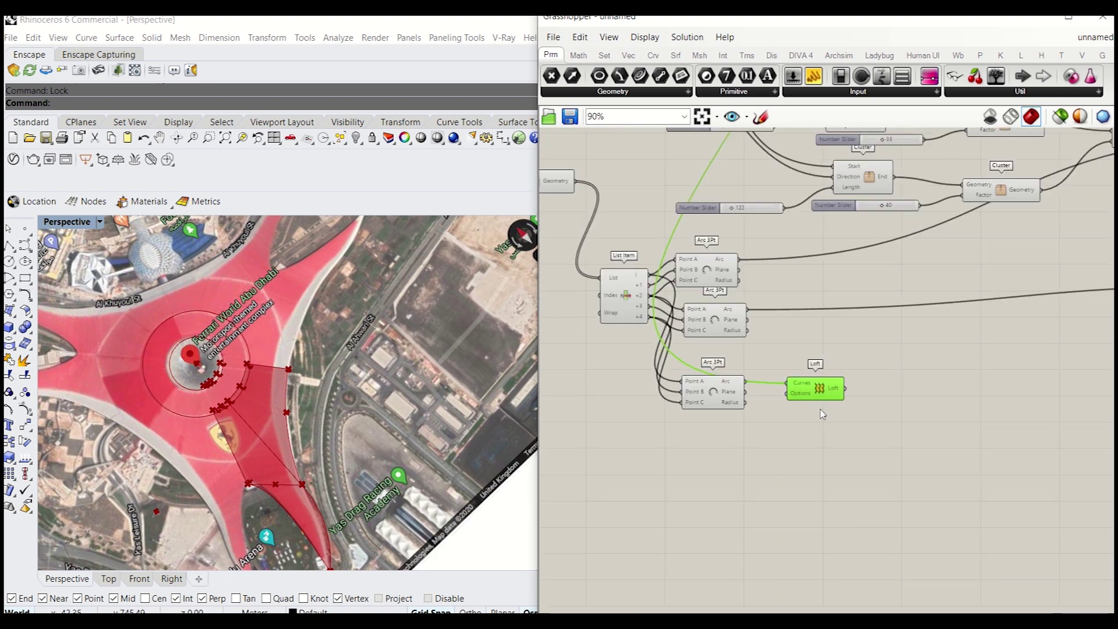
right_click(900, 347)
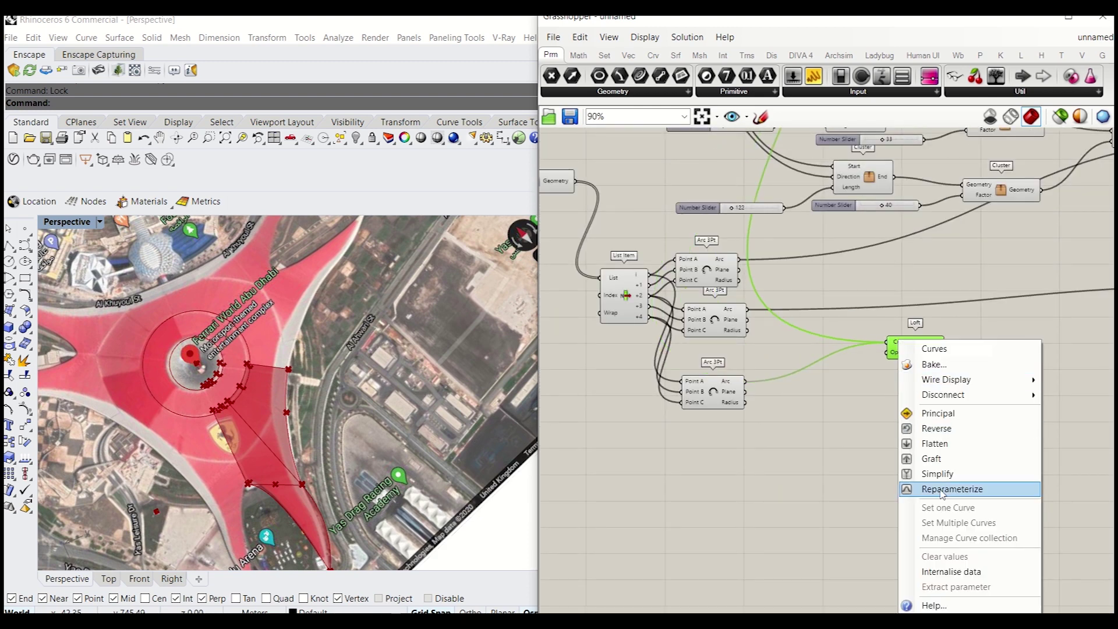
left_click(934, 443)
View the ring loft from above and place its Loft component beneath the other three Lofts
right_click_drag(312, 387, 212, 441)
left_click(108, 578)
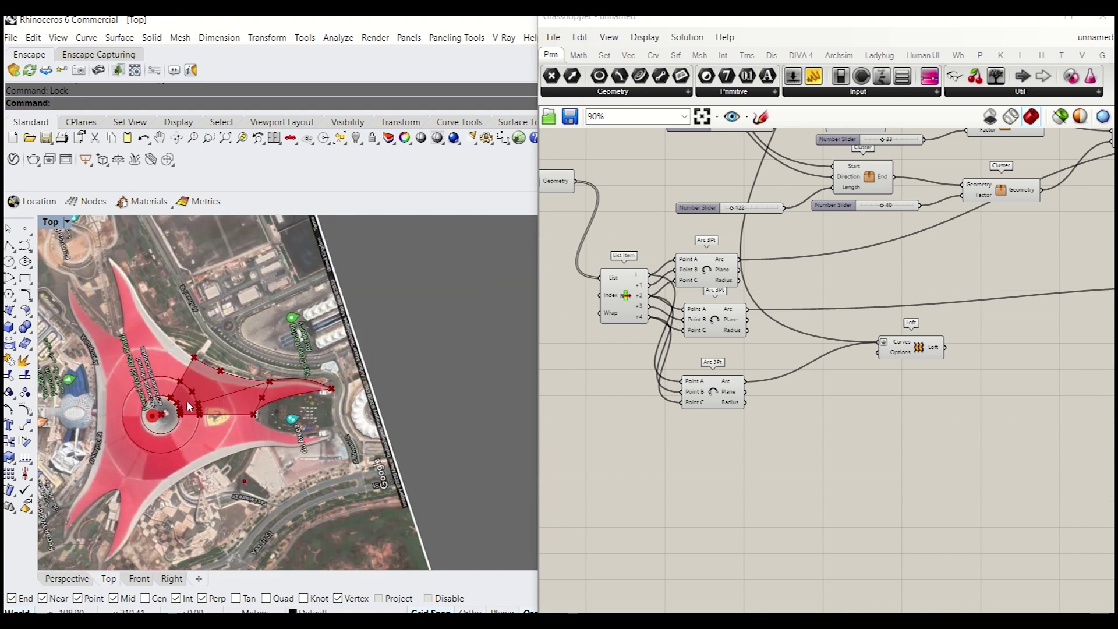
scroll(1008, 365, "down", 1)
left_click(898, 491)
left_click_drag(898, 492, 1012, 462)
right_click_drag(1043, 369, 874, 402)
scroll(911, 440, "down", 3)
scroll(848, 406, "up", 3)
left_click_drag(833, 385, 844, 450)
right_click_drag(956, 300, 917, 358)
left_click_drag(1000, 222, 807, 456)
right_click_drag(882, 482, 886, 422)
Add a Brep Join component and wire all four Loft outputs into its Breps input
double_click(933, 384)
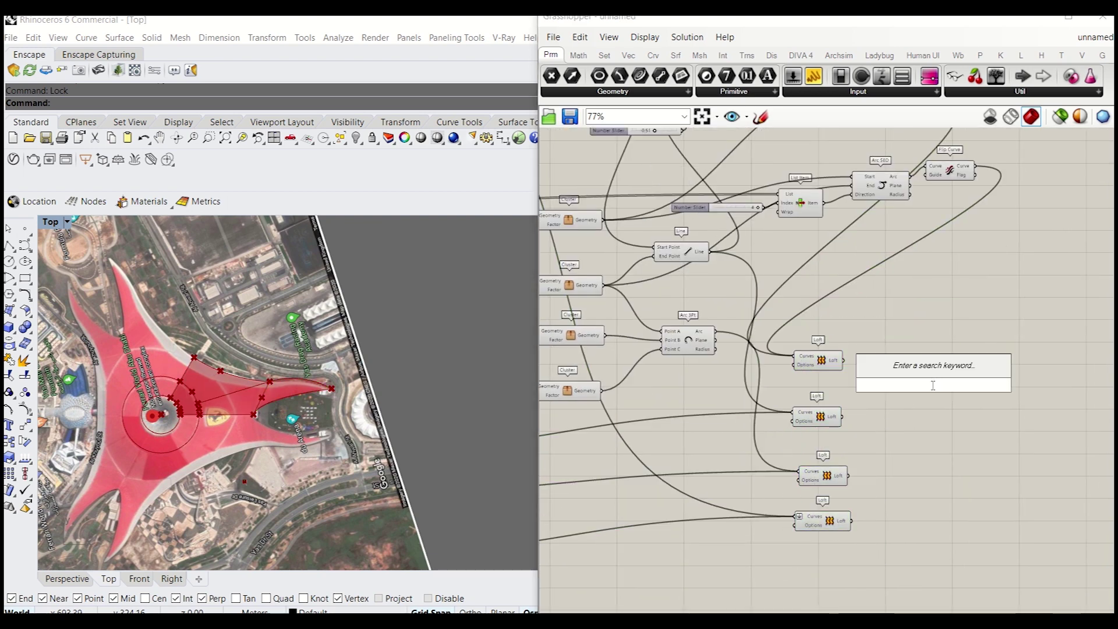
type("join")
left_click(896, 368)
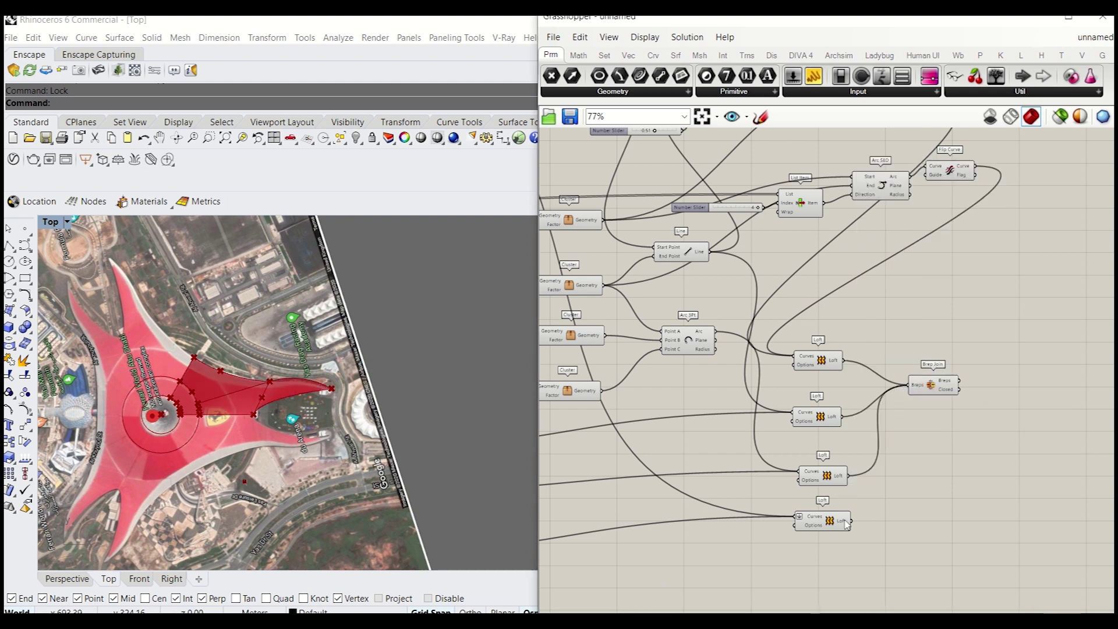
left_click_drag(914, 397, 911, 385)
Turn off the preview of the four Loft components and shift Brep Join farther away from them
left_click_drag(786, 324, 868, 606)
right_click(887, 400)
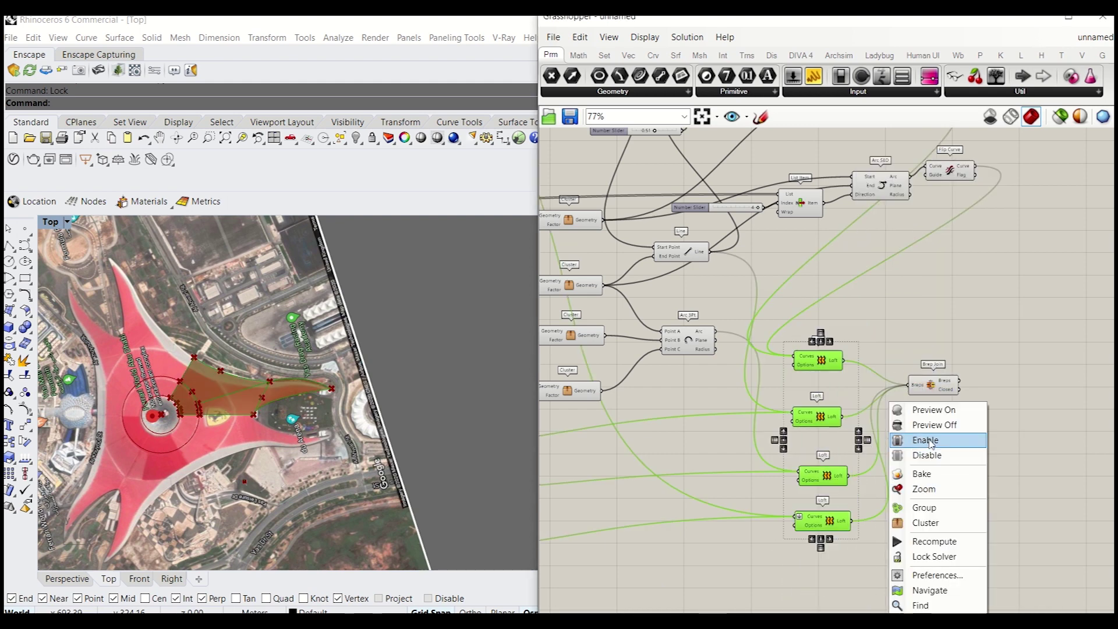
left_click(934, 431)
left_click(961, 441)
left_click_drag(931, 384, 966, 400)
left_click(986, 327)
right_click(966, 319)
left_click(948, 315)
Add a Mirror component after Brep Join and wire the joined Breps into its Geometry input
double_click(948, 314)
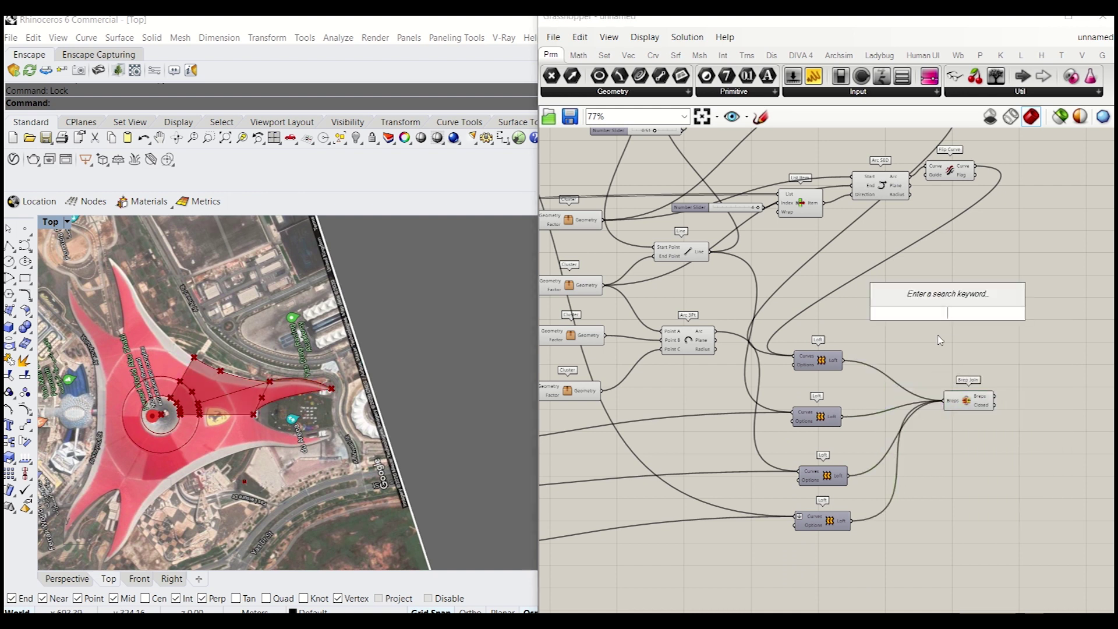
type("mi")
key("Return")
left_click_drag(946, 315, 1060, 413)
scroll(1033, 402, "up", 3)
right_click(952, 397)
left_click(984, 483)
right_click_drag(1074, 438, 1008, 352)
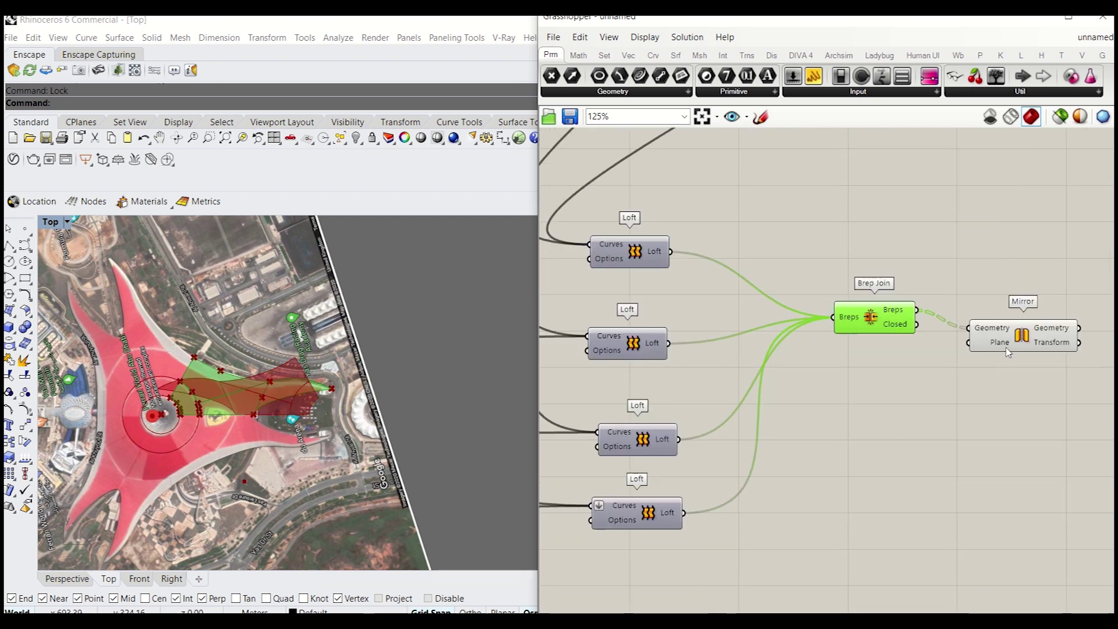
left_click_drag(1008, 352, 1014, 352)
scroll(252, 408, "up", 5)
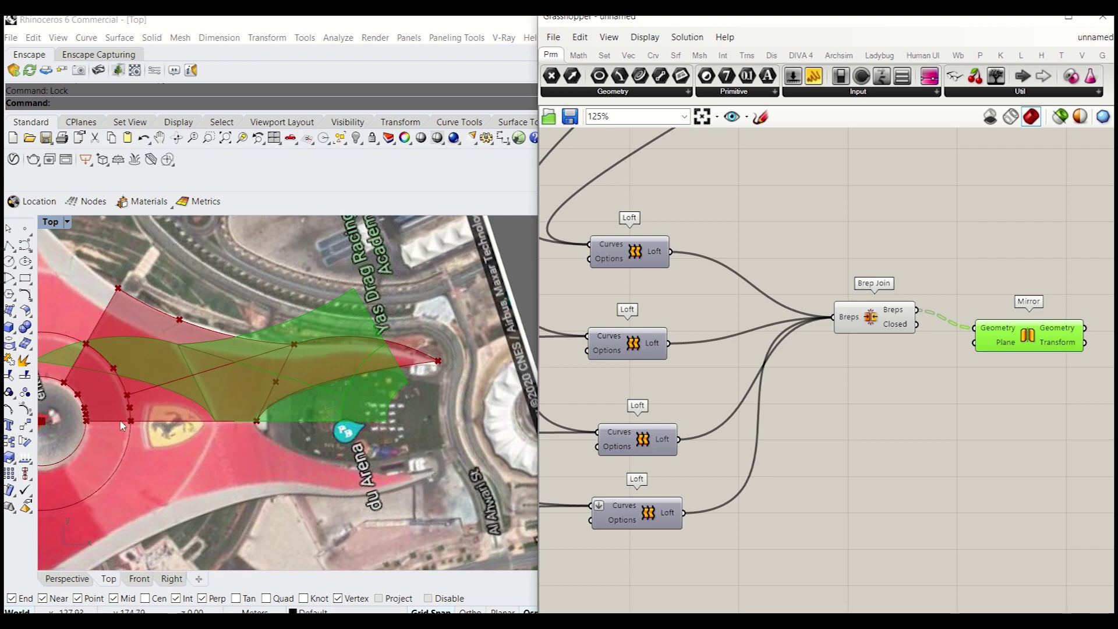
Add a Unit Z and a Construct Plane component near Brep Join for defining the mirror plane
double_click(838, 461)
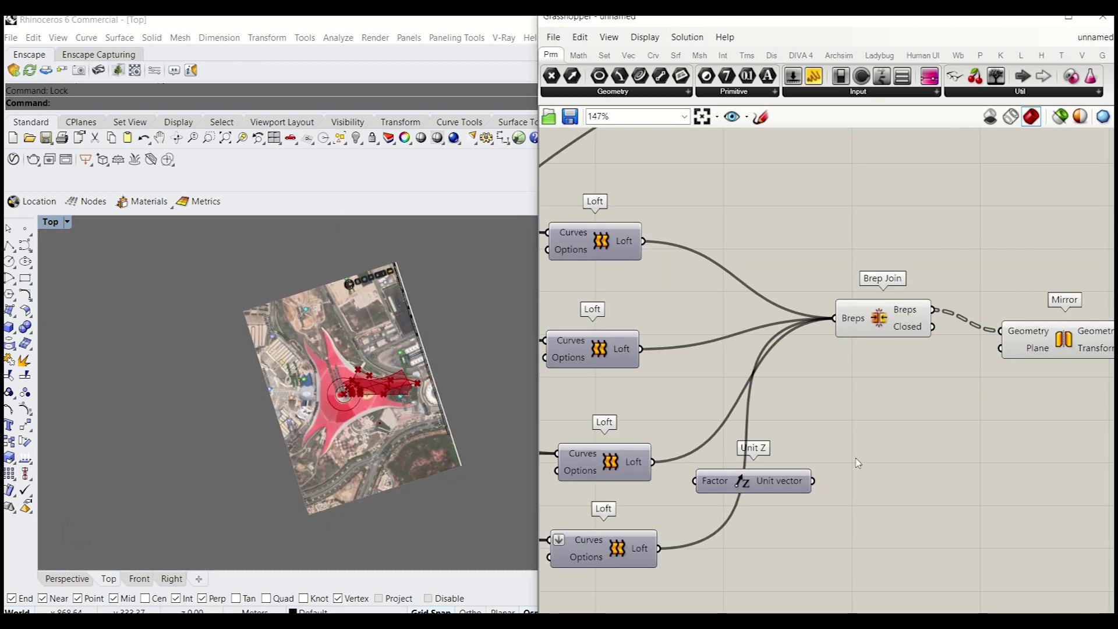
scroll(831, 472, "down", 3)
right_click_drag(819, 470, 841, 444)
scroll(1007, 429, "up", 3)
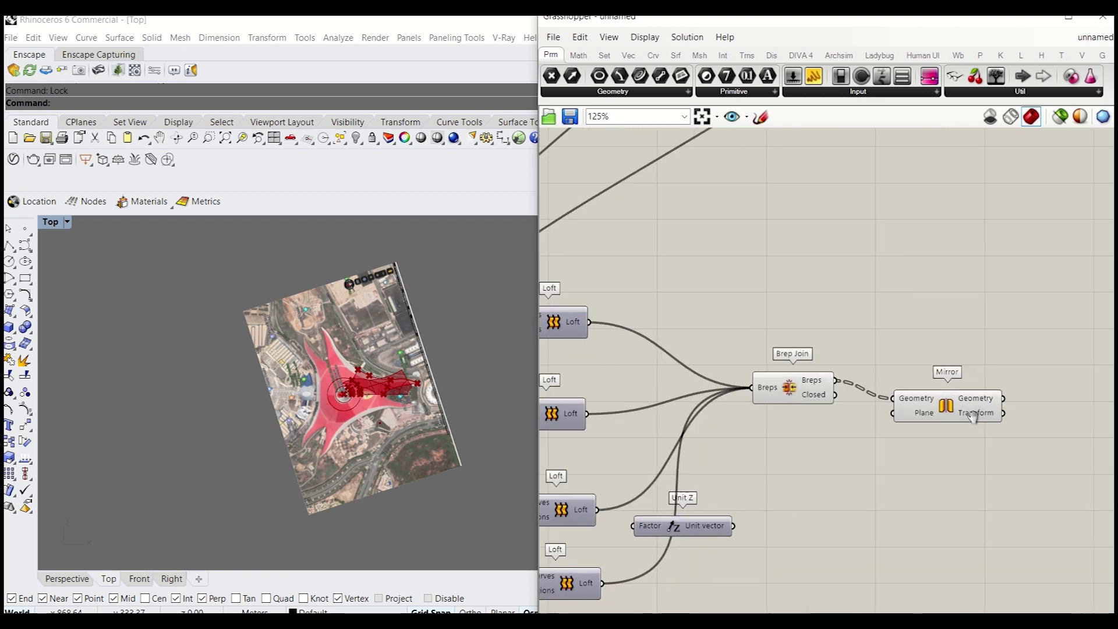
left_click(970, 398)
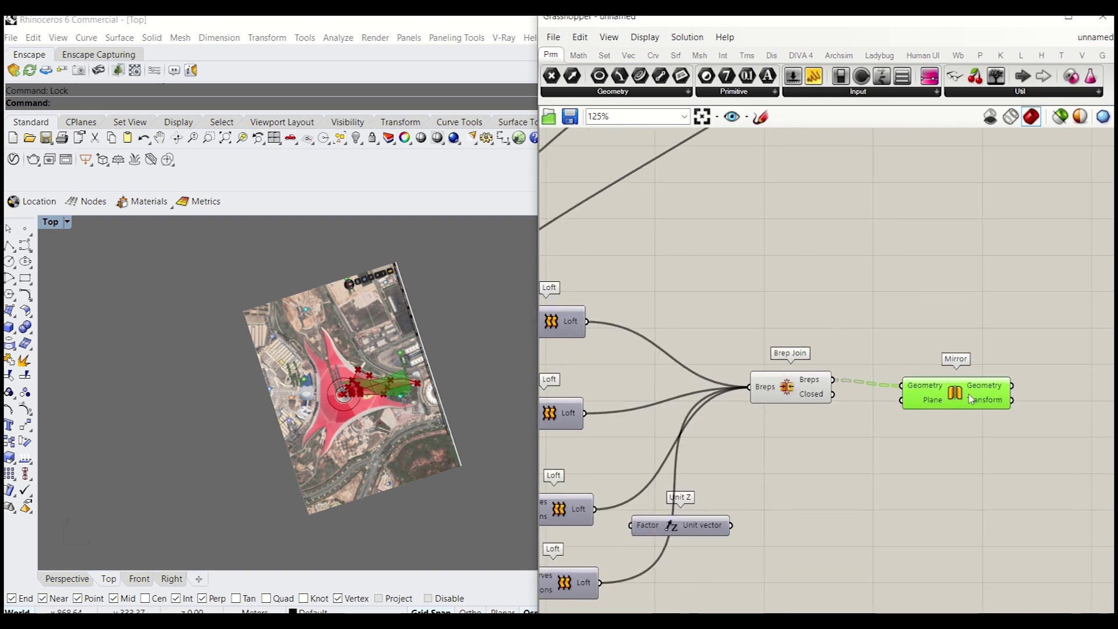
double_click(830, 461)
type("con")
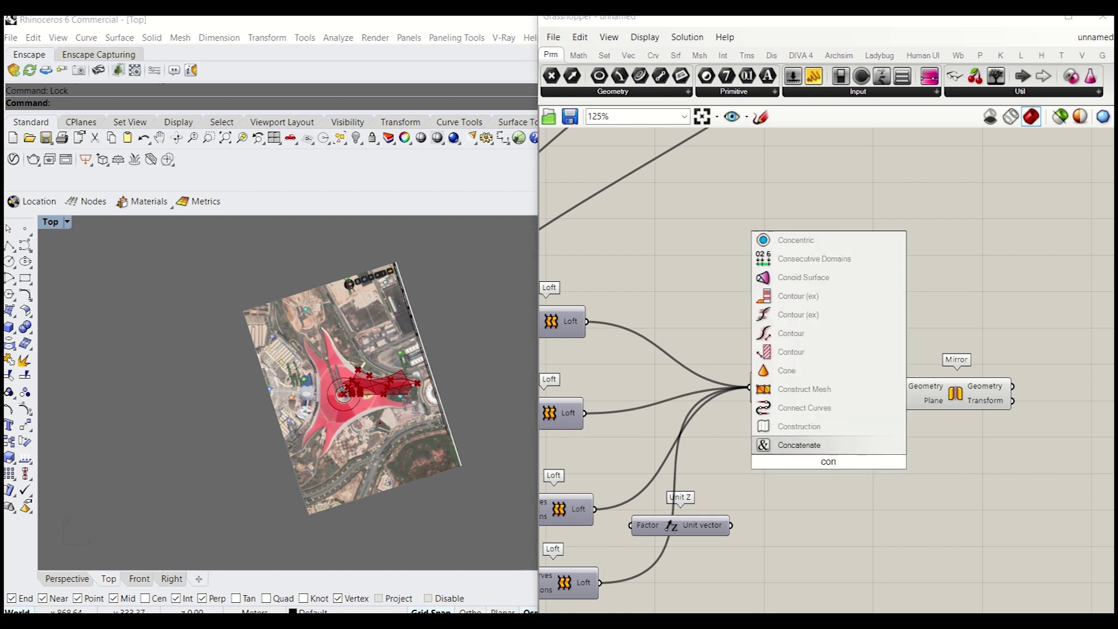
type("struct plane")
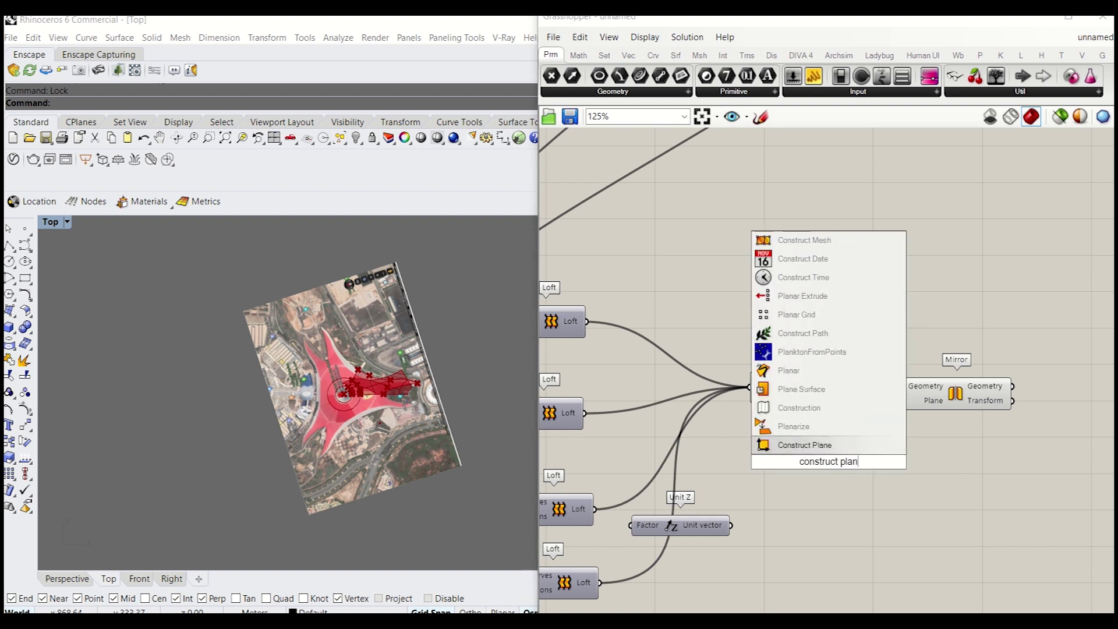
key("Return")
Trace the definition back to the List Item after Vector 2Pt and examine the wing's axis in the Top view
right_click_drag(830, 461, 995, 434)
scroll(989, 432, "down", 4)
right_click_drag(748, 368, 984, 463)
right_click_drag(577, 309, 875, 399)
scroll(665, 355, "up", 3)
left_click(773, 451)
left_click_drag(842, 448, 844, 452)
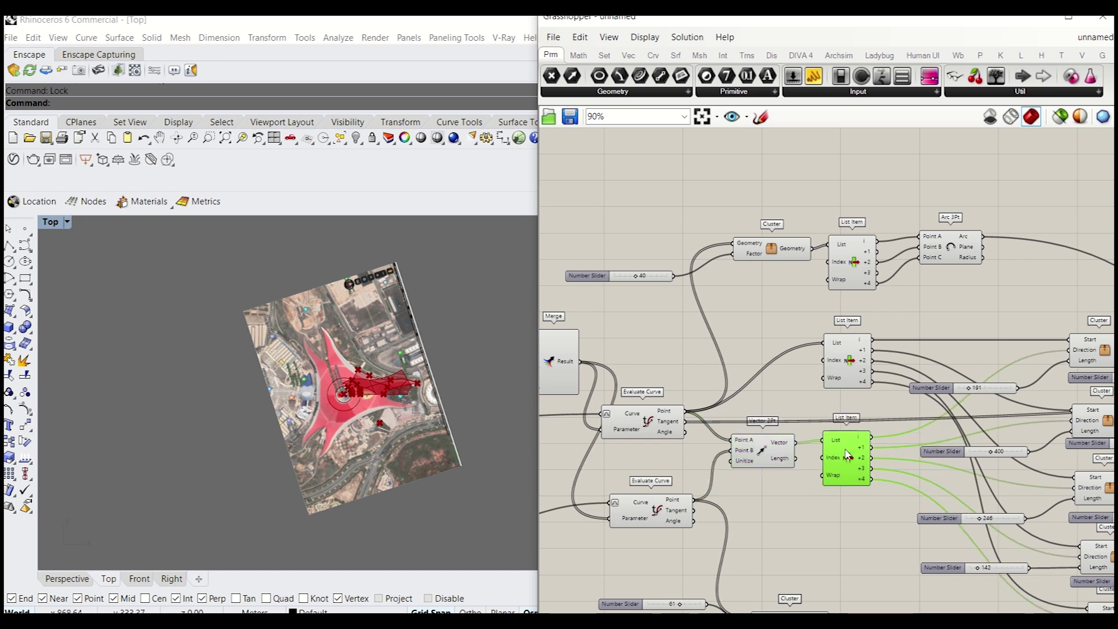
scroll(876, 447, "down", 6)
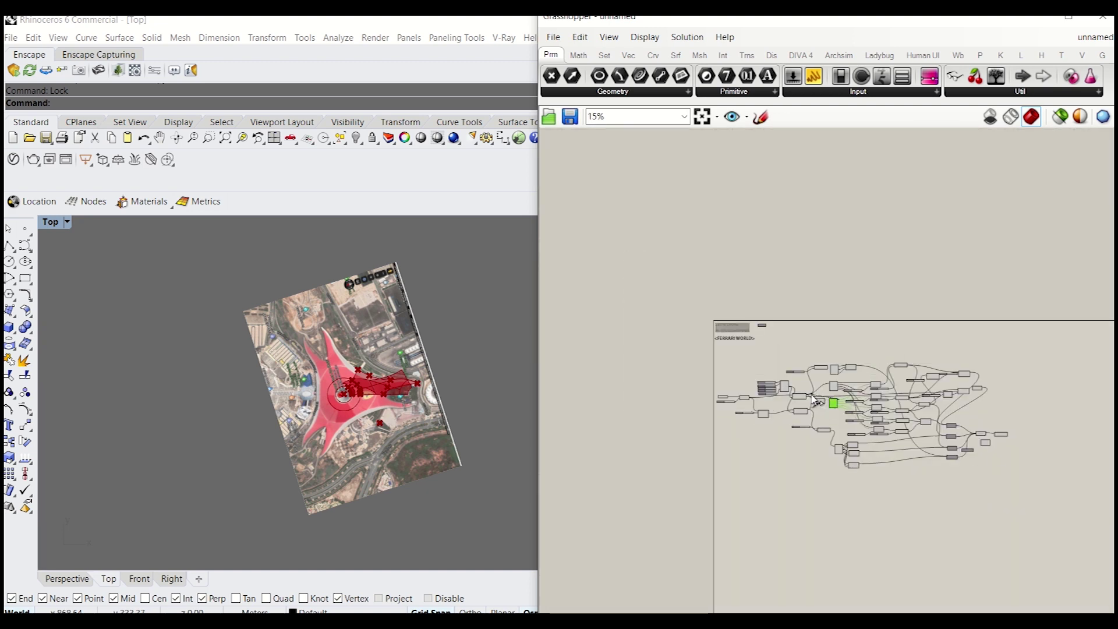
right_click_drag(721, 355, 846, 398)
scroll(387, 385, "up", 5)
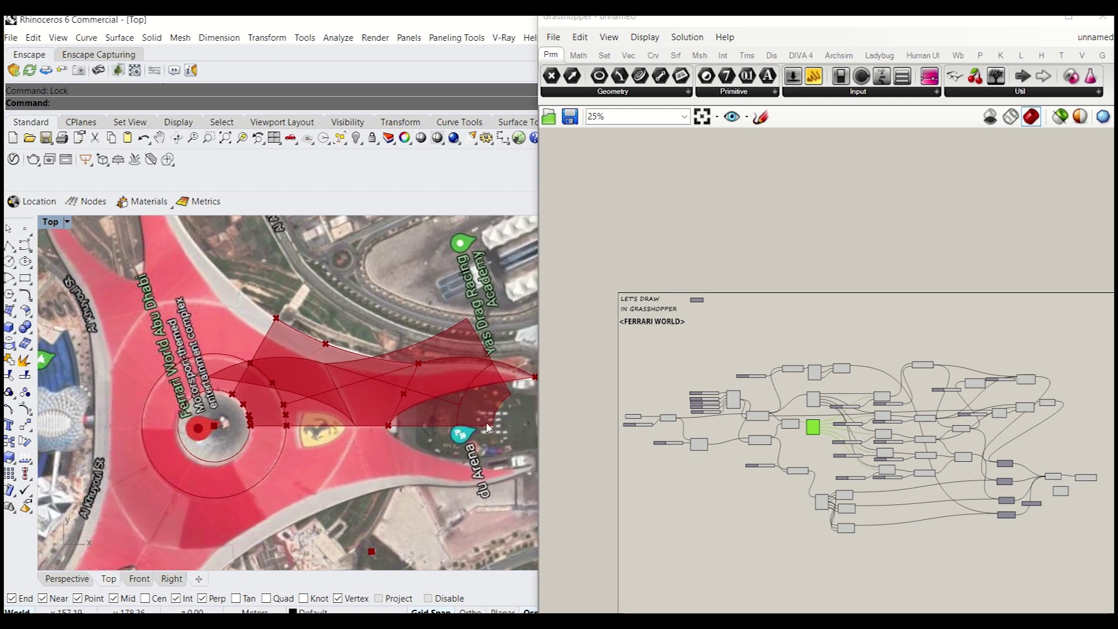
scroll(862, 446, "up", 5)
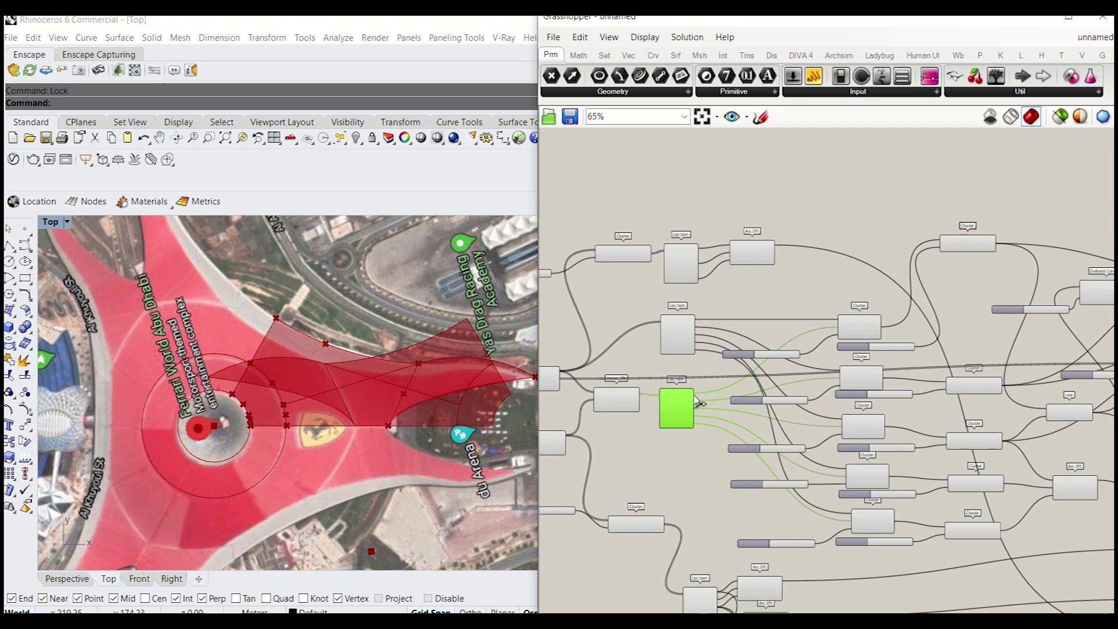
Wire a direction vector from the List Item after Vector 2Pt into the Construct Plane's X-Axis input
scroll(697, 401, "up", 3)
scroll(796, 361, "down", 1)
left_click_drag(797, 361, 887, 506)
scroll(704, 391, "down", 3)
scroll(916, 494, "up", 5)
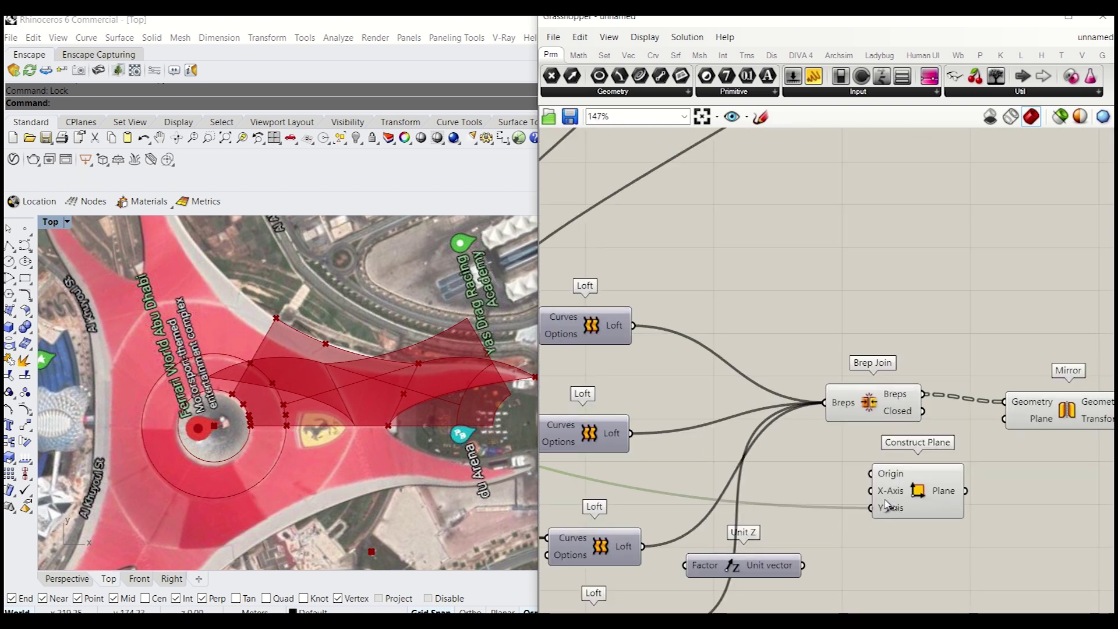
Wire the XY Plane component at the start of the definition into the Construct Plane's Origin input
scroll(885, 472, "down", 8)
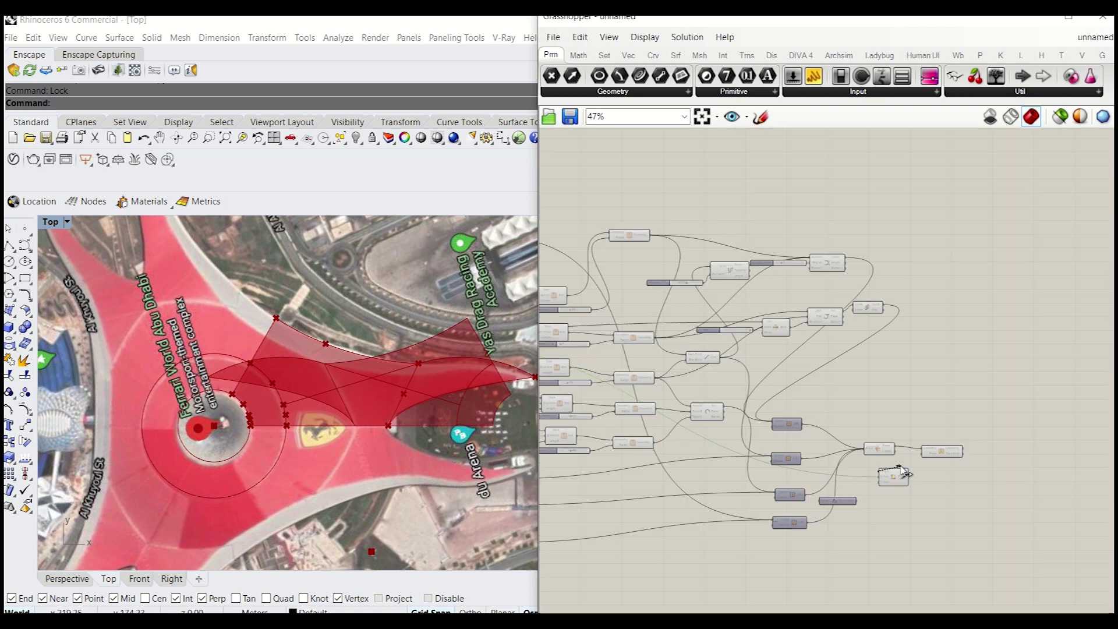
scroll(669, 413, "up", 4)
scroll(668, 412, "down", 2)
scroll(670, 412, "up", 2)
scroll(641, 417, "down", 1)
scroll(605, 419, "up", 3)
scroll(606, 419, "up", 3)
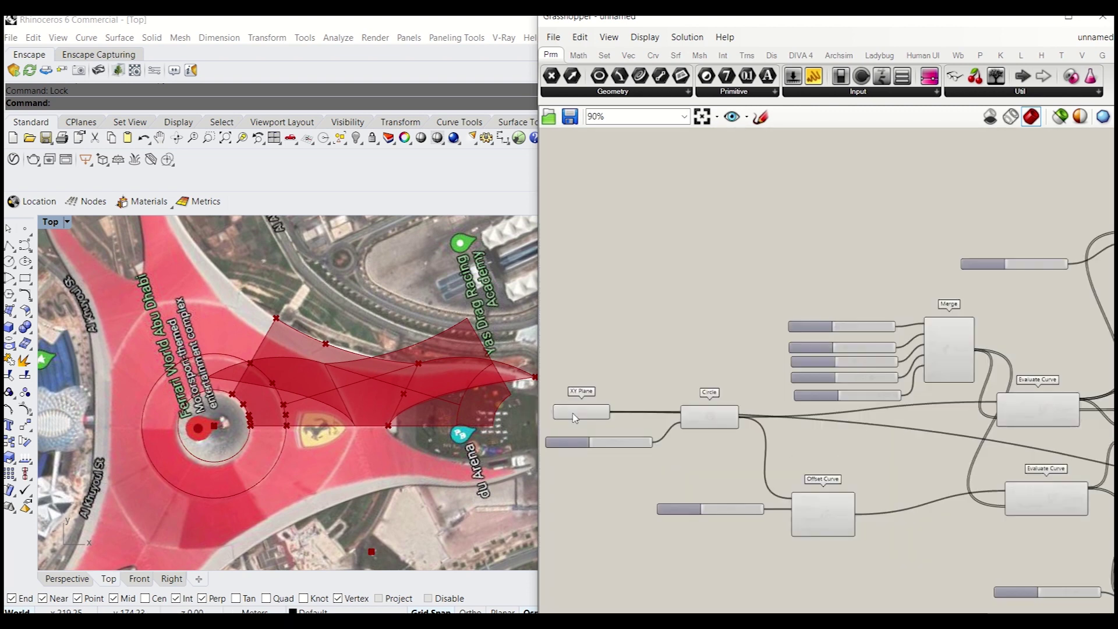
scroll(605, 420, "down", 5)
scroll(902, 461, "up", 8)
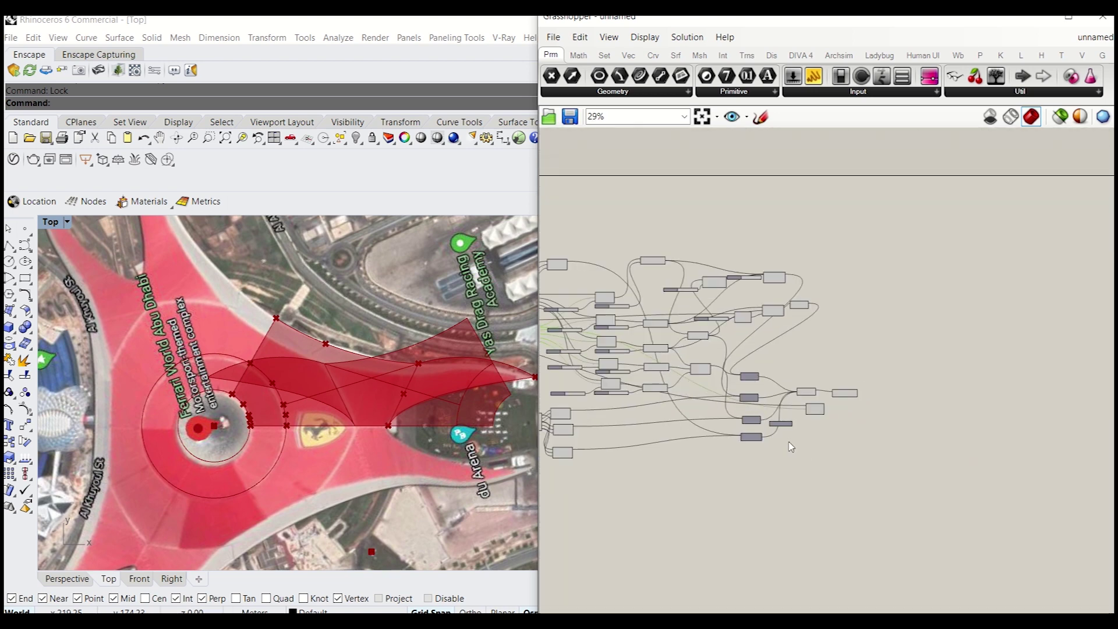
Wire the Unit Z component's Unit vector output into the Construct Plane's Y-Axis input
double_click(815, 411)
type("z")
key("Return")
left_click_drag(815, 412, 717, 391)
key("Delete")
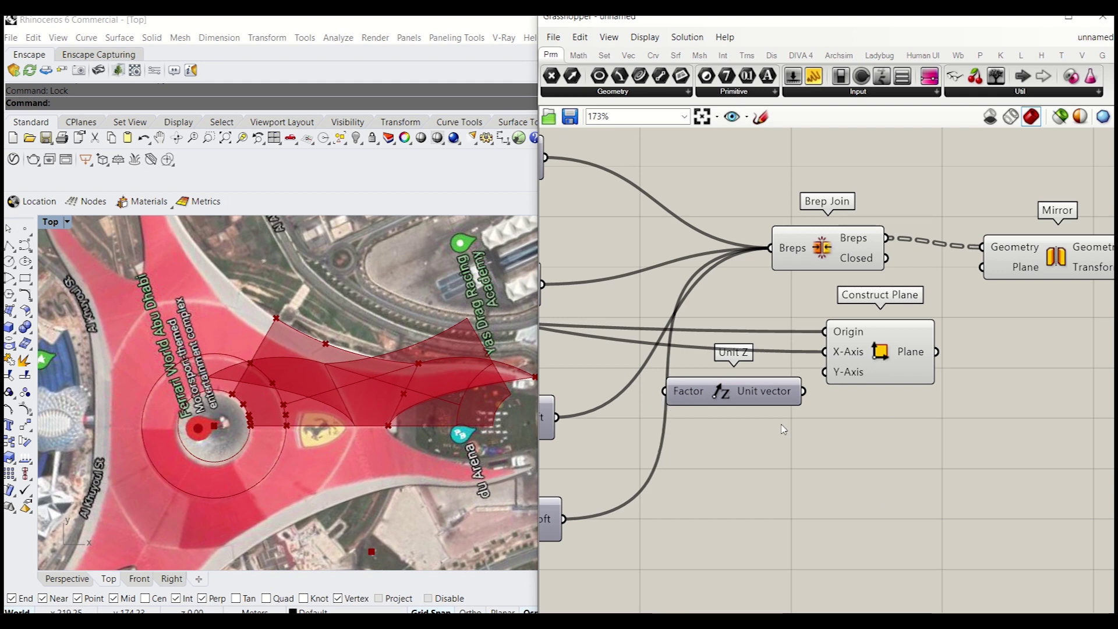
left_click_drag(845, 373, 885, 375)
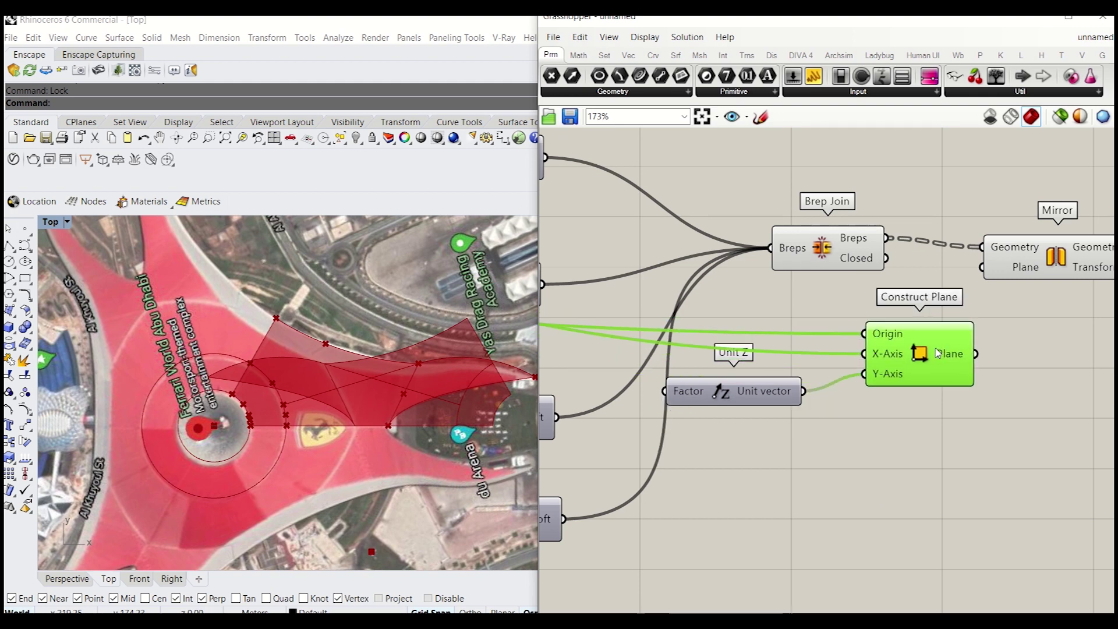
Wire the Construct Plane's Plane output into the Mirror component's Plane input
scroll(209, 428, "up", 5)
scroll(246, 428, "up", 3)
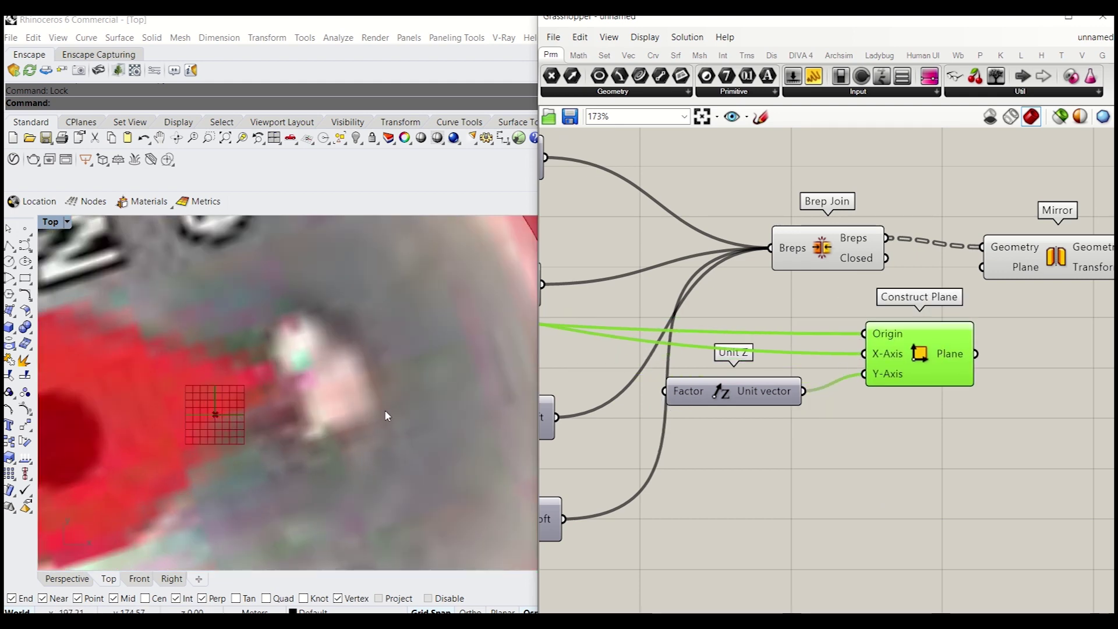
scroll(384, 414, "down", 4)
right_click_drag(928, 408, 808, 414)
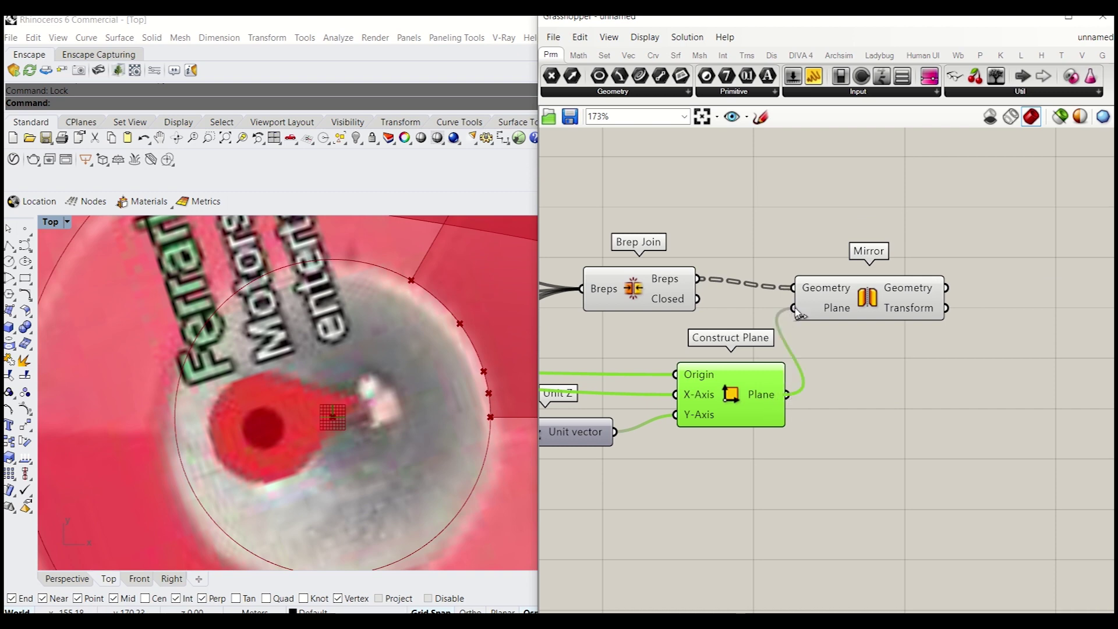
left_click_drag(799, 313, 794, 307)
left_click_drag(866, 297, 915, 294)
scroll(125, 433, "down", 4)
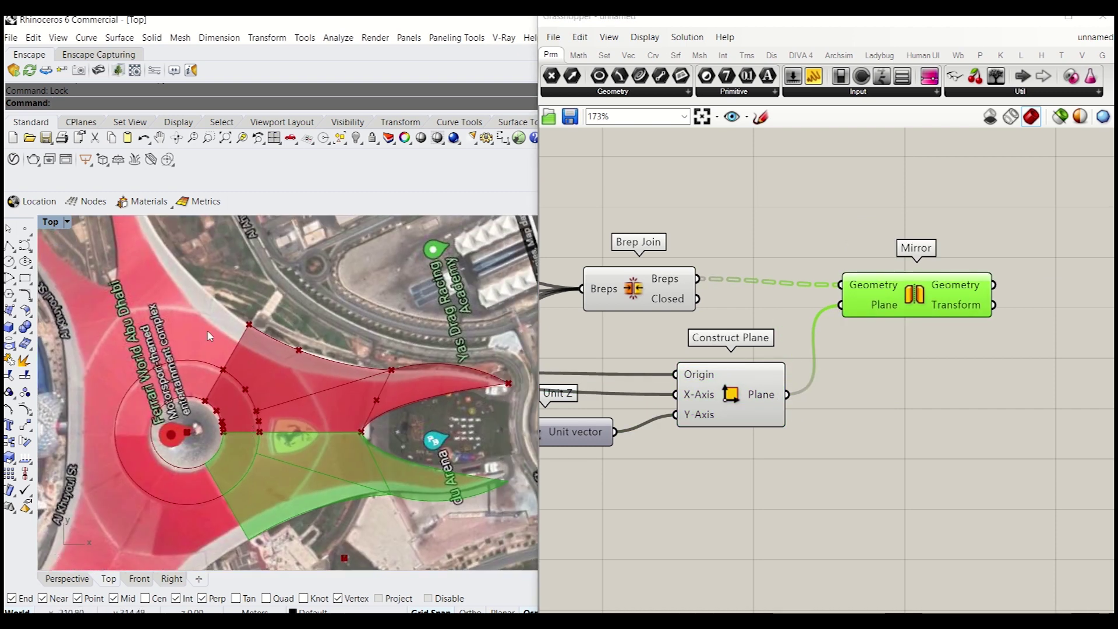
Add a second Brep Join component after the Mirror component
right_click_drag(1068, 358, 943, 389)
double_click(922, 366)
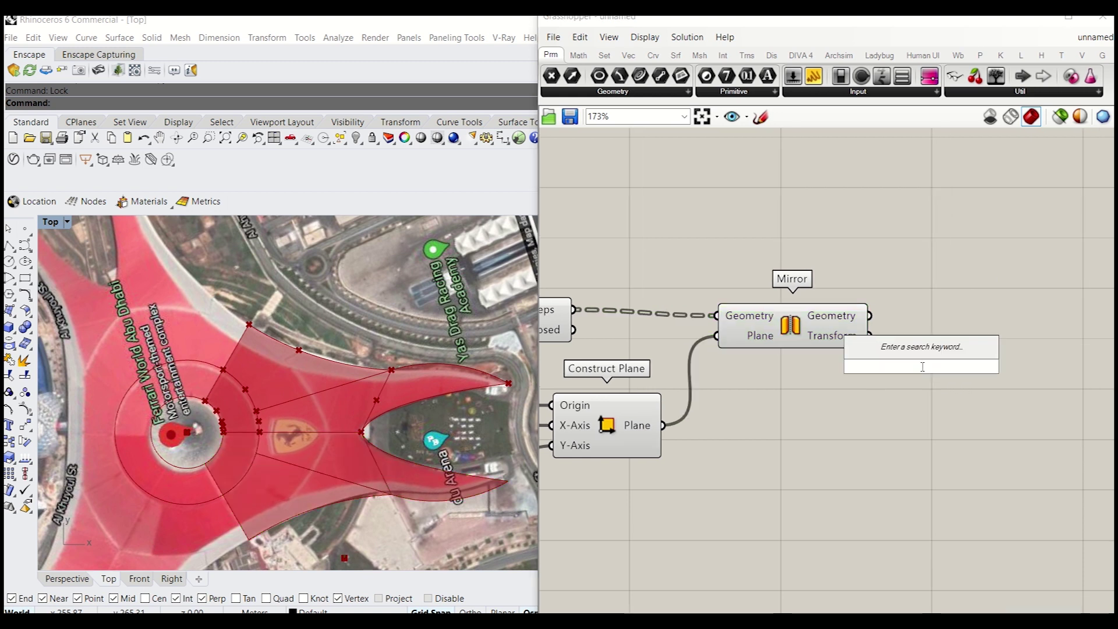
type("join")
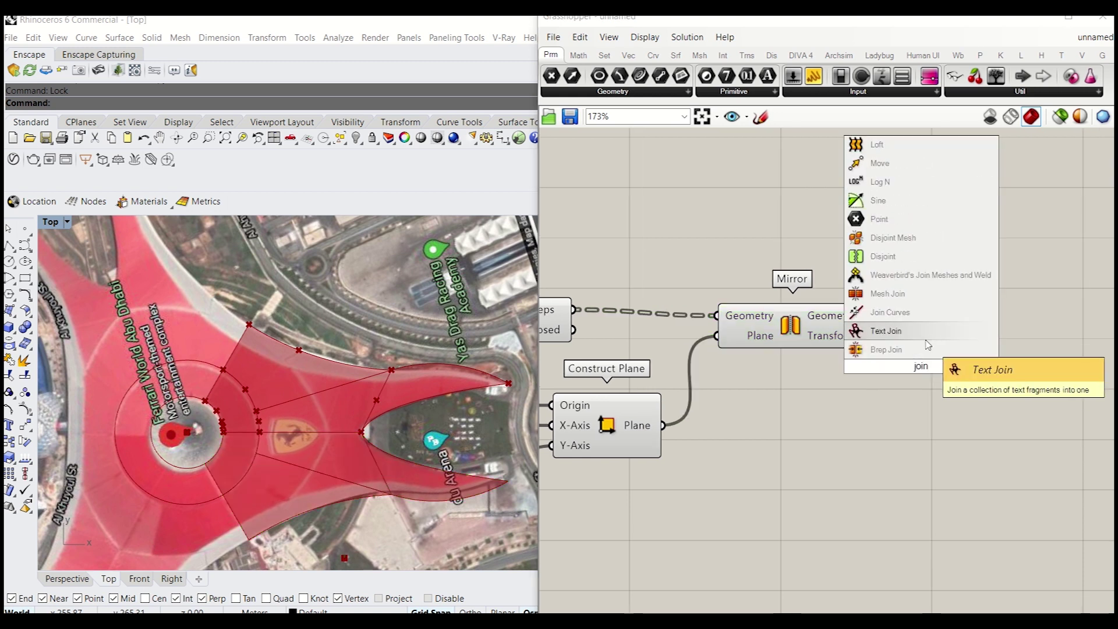
left_click(923, 349)
scroll(879, 361, "down", 3)
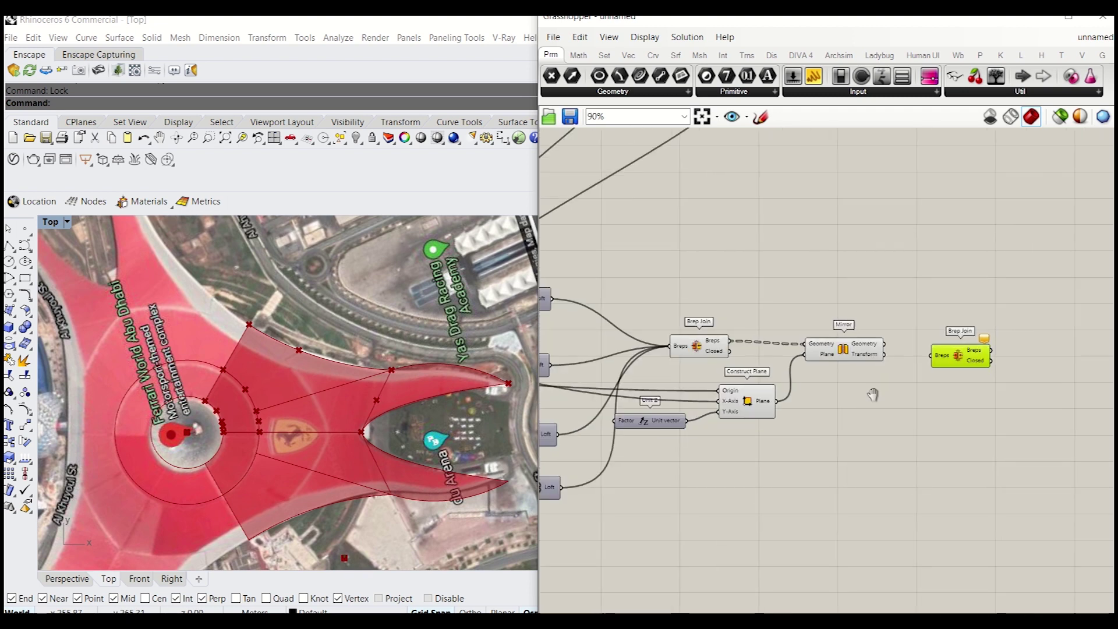
Wire the first Brep Join's Breps and the Mirror's Geometry into the second Brep Join and flatten its Breps input
scroll(709, 411, "up", 2)
left_click_drag(1003, 437, 1032, 449)
right_click_drag(1041, 456, 880, 455)
scroll(880, 454, "up", 3)
right_click(866, 432)
left_click(881, 459)
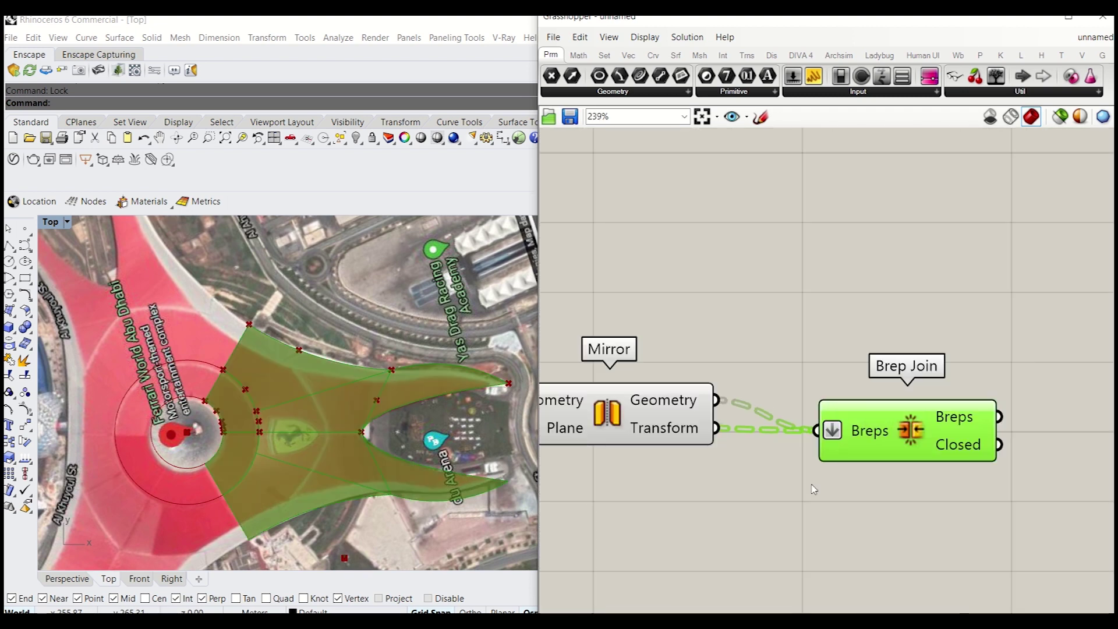
left_click(813, 489)
right_click_drag(813, 489, 841, 467)
left_click_drag(940, 425, 952, 396)
Turn off the preview of the first Brep Join, Construct Plane and Mirror components
scroll(953, 395, "down", 4)
left_click_drag(556, 349, 878, 516)
right_click(724, 202)
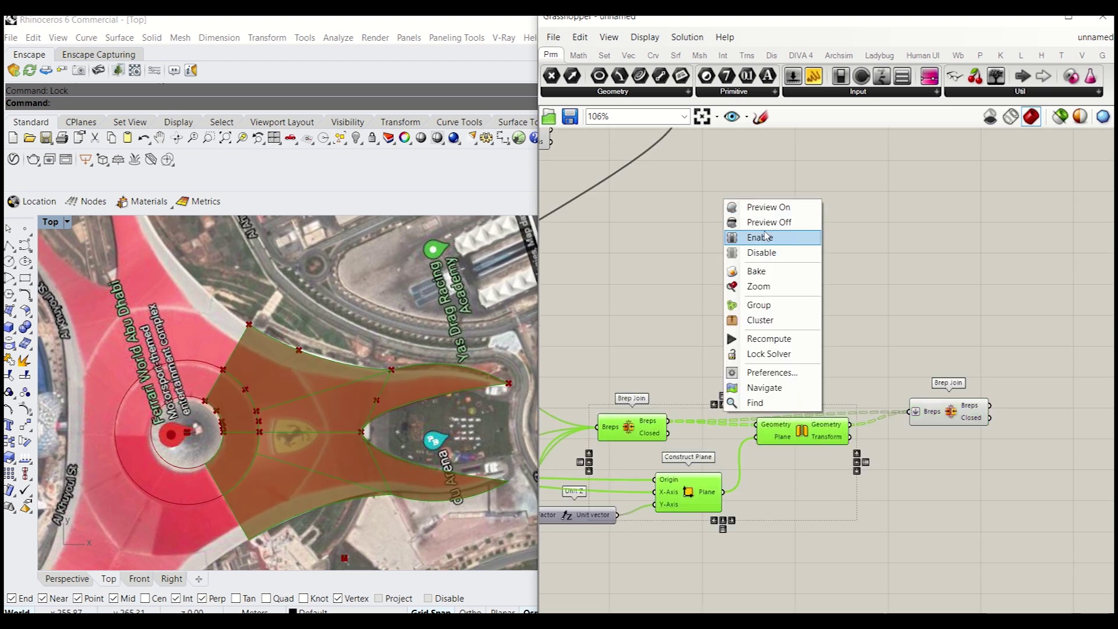
left_click(767, 222)
right_click_drag(960, 407, 793, 397)
left_click_drag(793, 397, 793, 387)
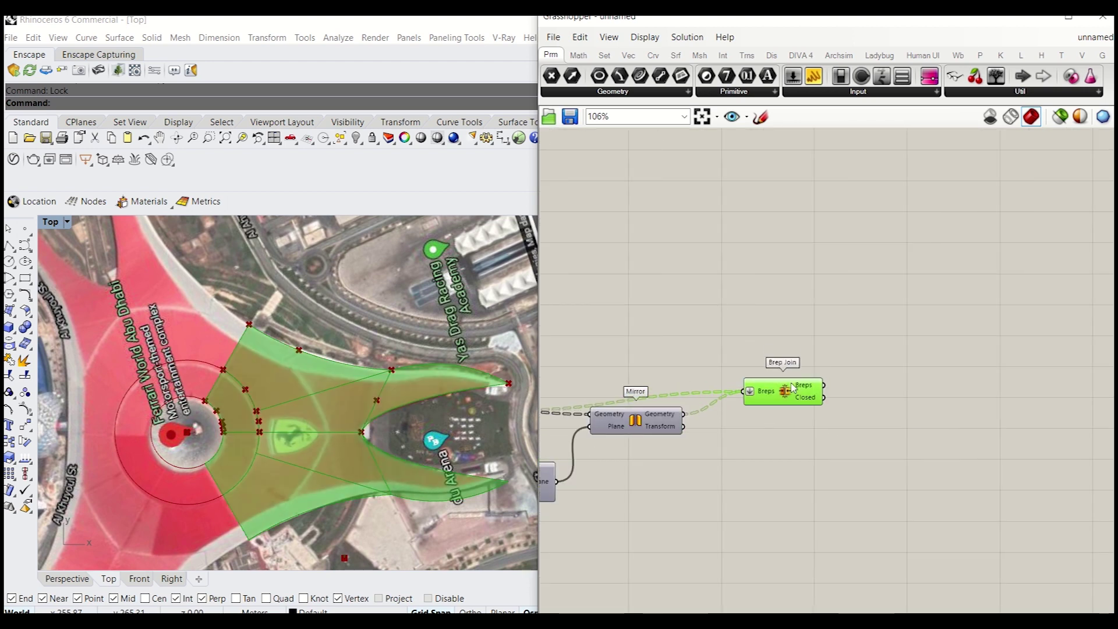
Add a Rotate component after the second Brep Join
scroll(357, 382, "down", 5)
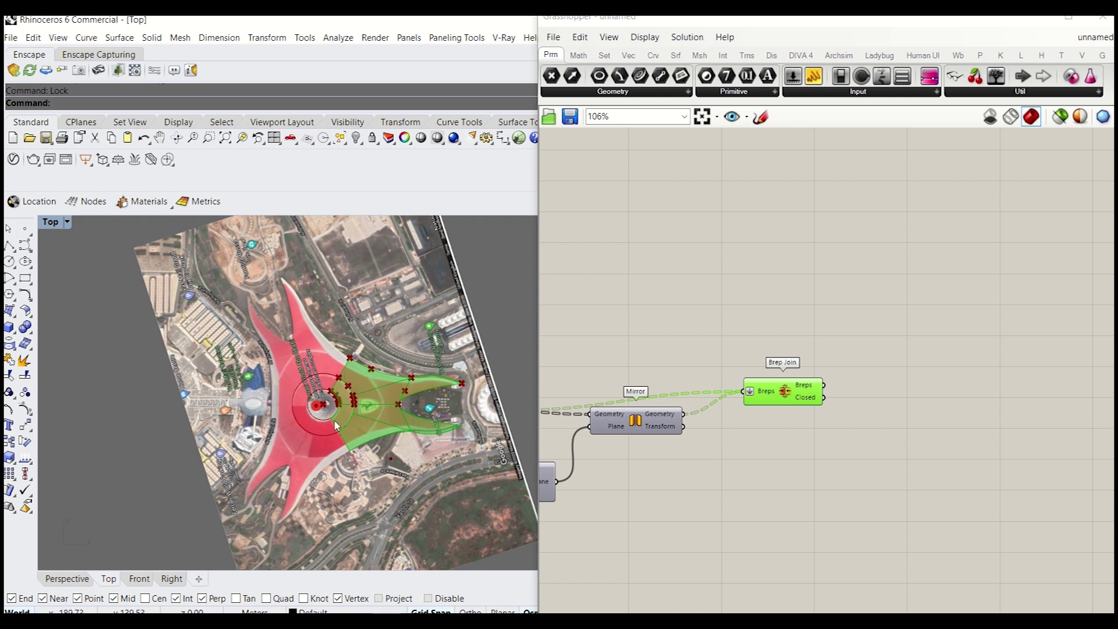
left_click(819, 438)
double_click(845, 403)
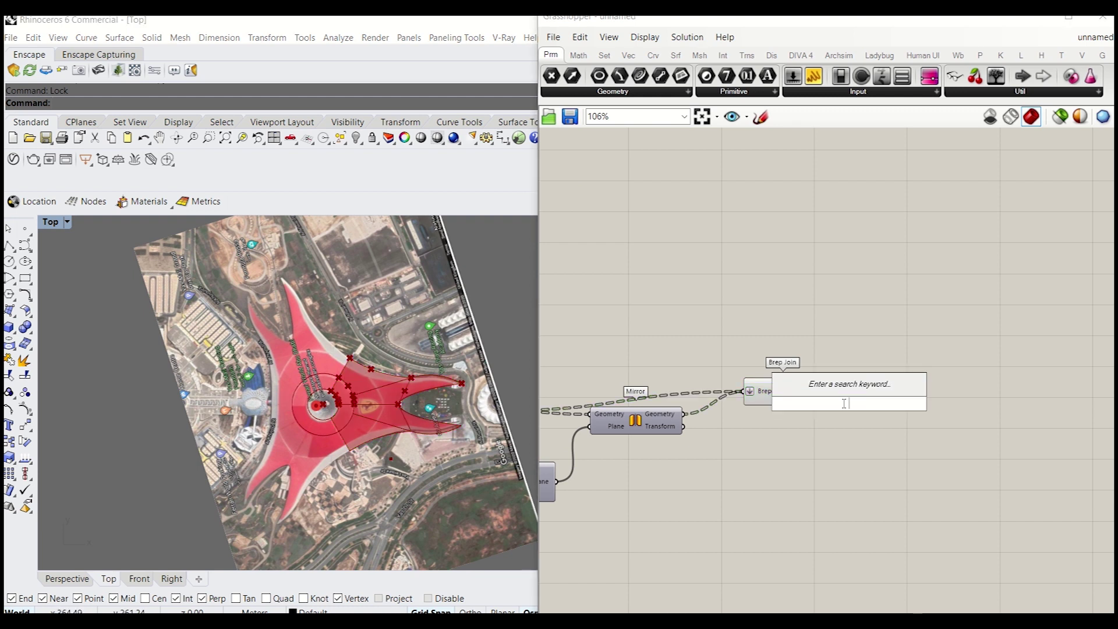
type("ro")
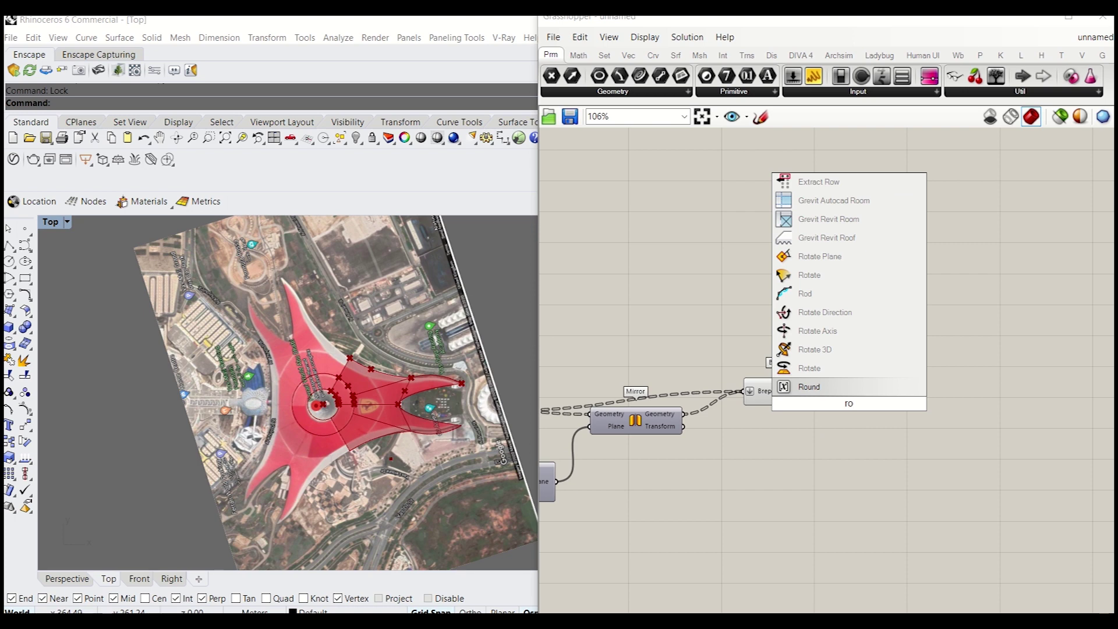
left_click(809, 368)
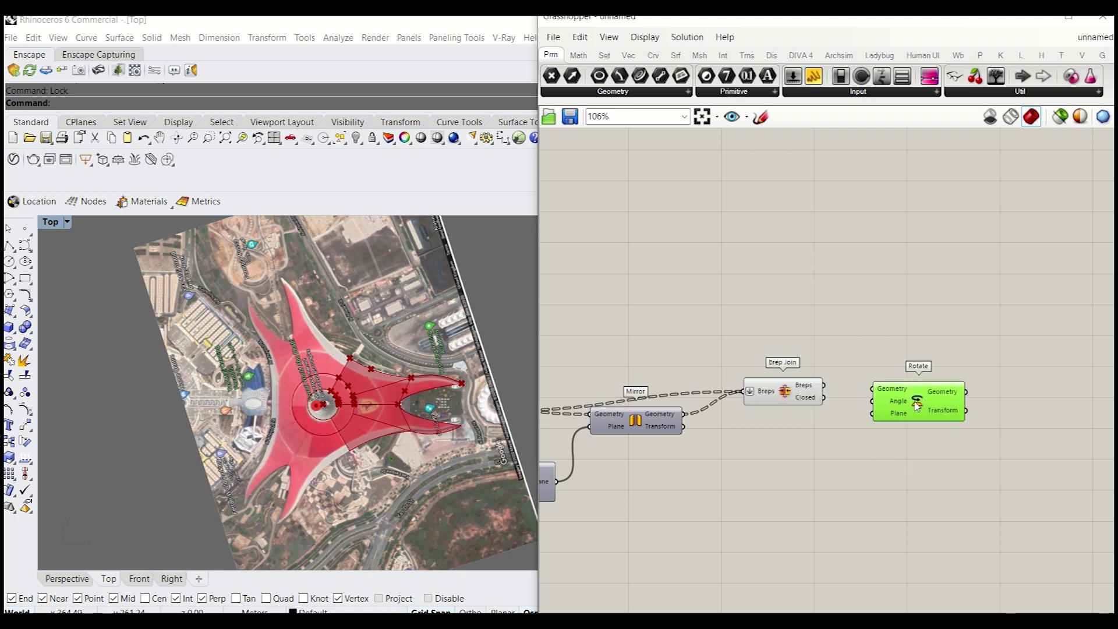
Try wiring an output from earlier in the definition into the Rotate component's Angle input
scroll(873, 411, "down", 3)
left_click_drag(880, 411, 746, 427)
scroll(640, 378, "down", 2)
scroll(579, 371, "up", 4)
scroll(579, 379, "up", 2)
scroll(582, 396, "up", 6)
scroll(746, 426, "down", 8)
scroll(837, 400, "up", 4)
scroll(836, 400, "up", 5)
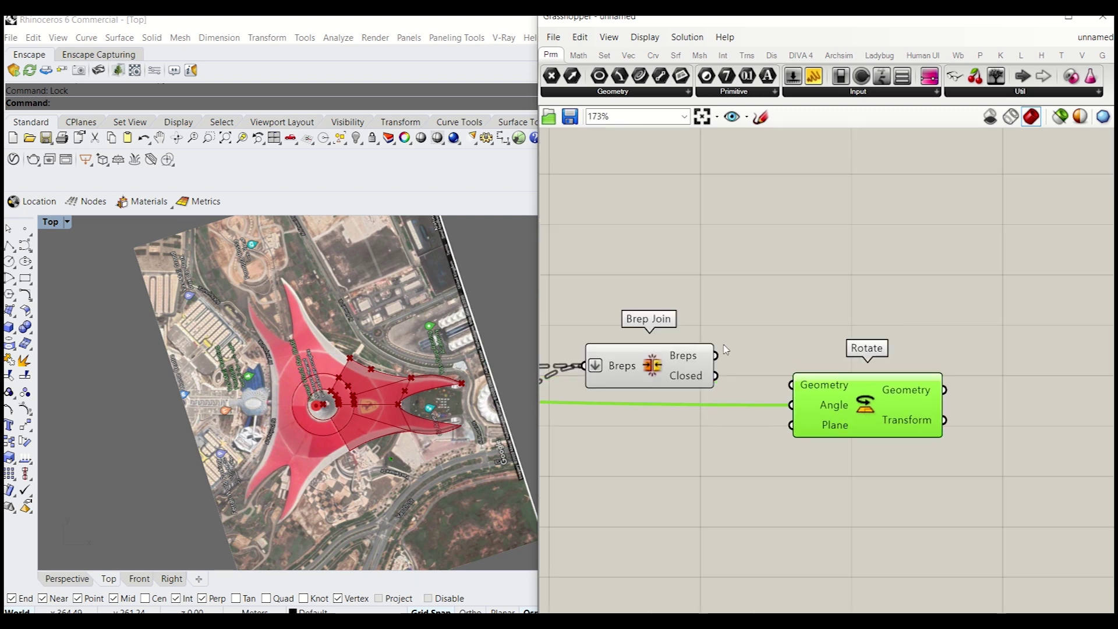
Wire the second Brep Join's Breps into Rotate's Geometry input and the definition's starting XY Plane into its Plane input
left_click_drag(867, 411, 876, 397)
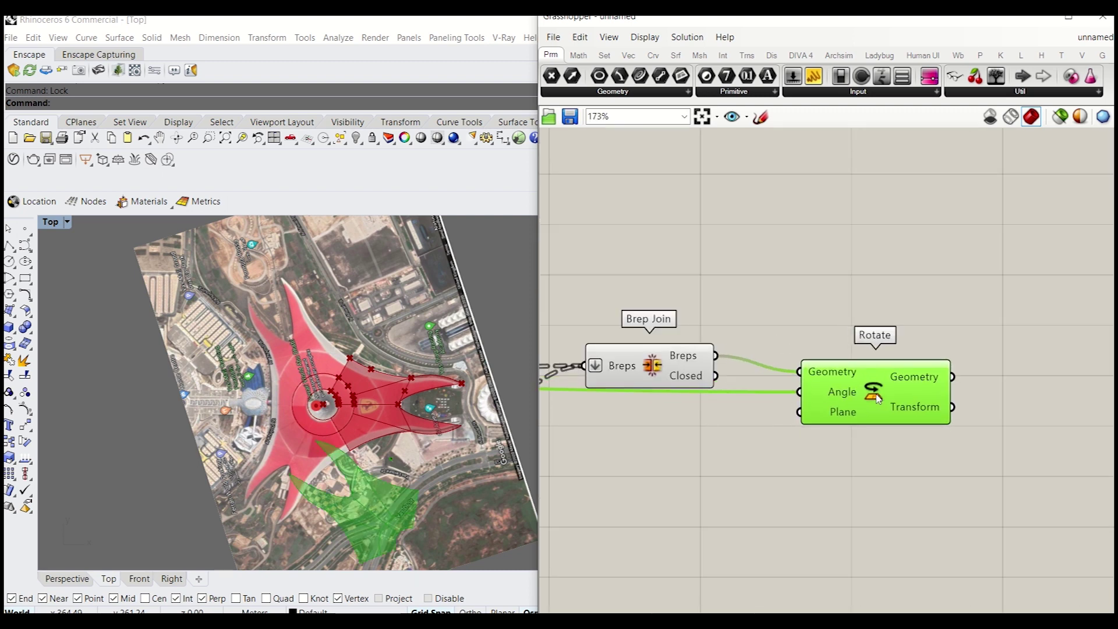
scroll(753, 439, "down", 10)
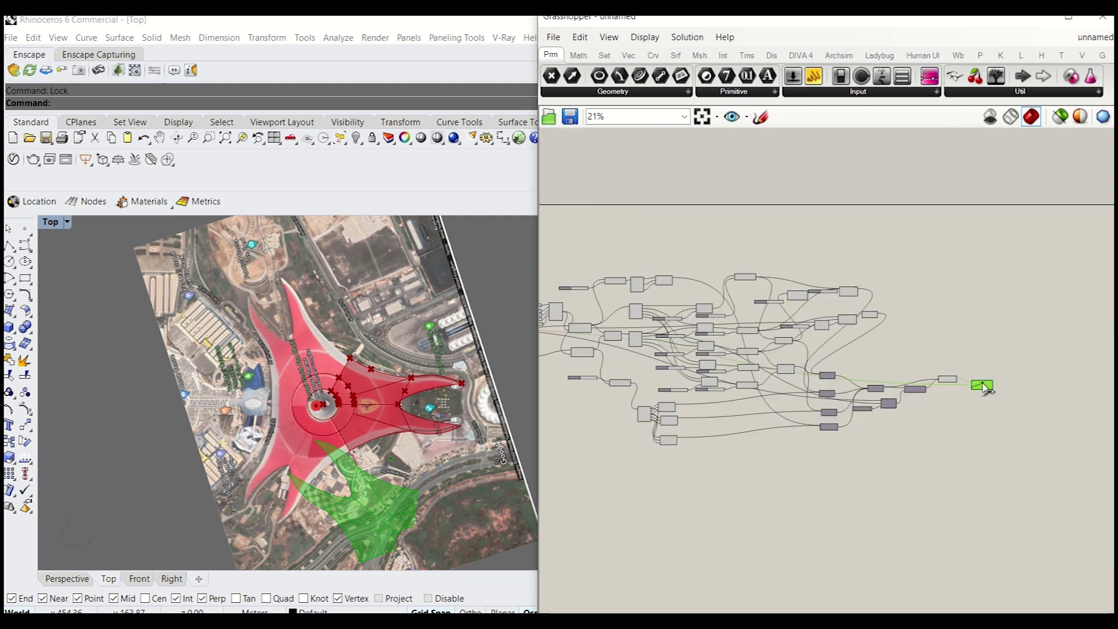
scroll(696, 371, "up", 4)
scroll(694, 371, "up", 3)
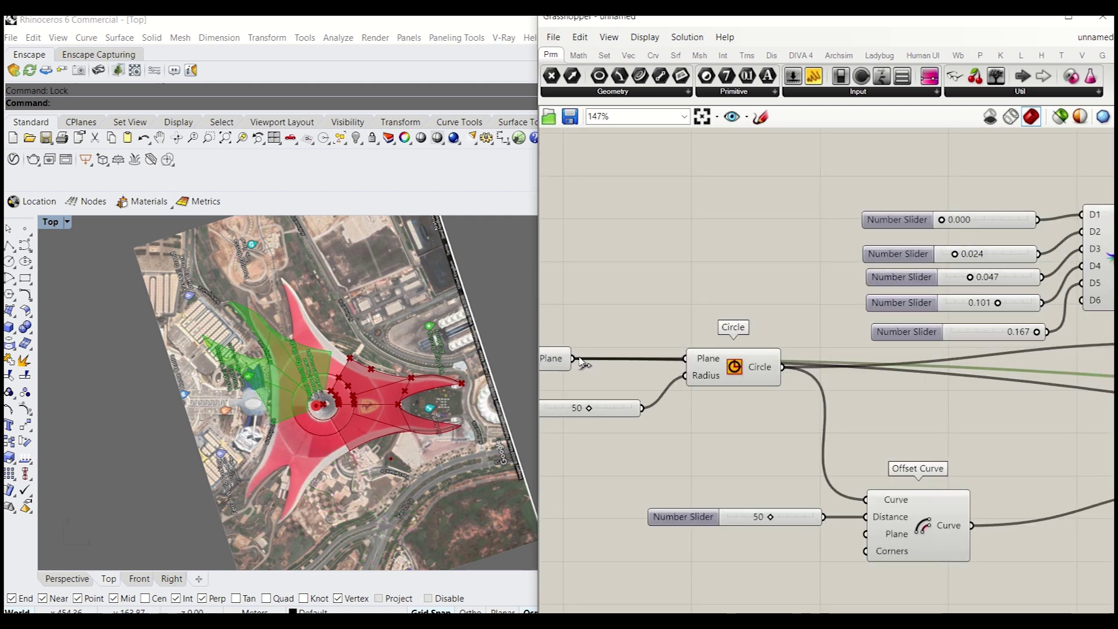
scroll(815, 384, "down", 5)
scroll(849, 394, "up", 2)
scroll(848, 394, "up", 10)
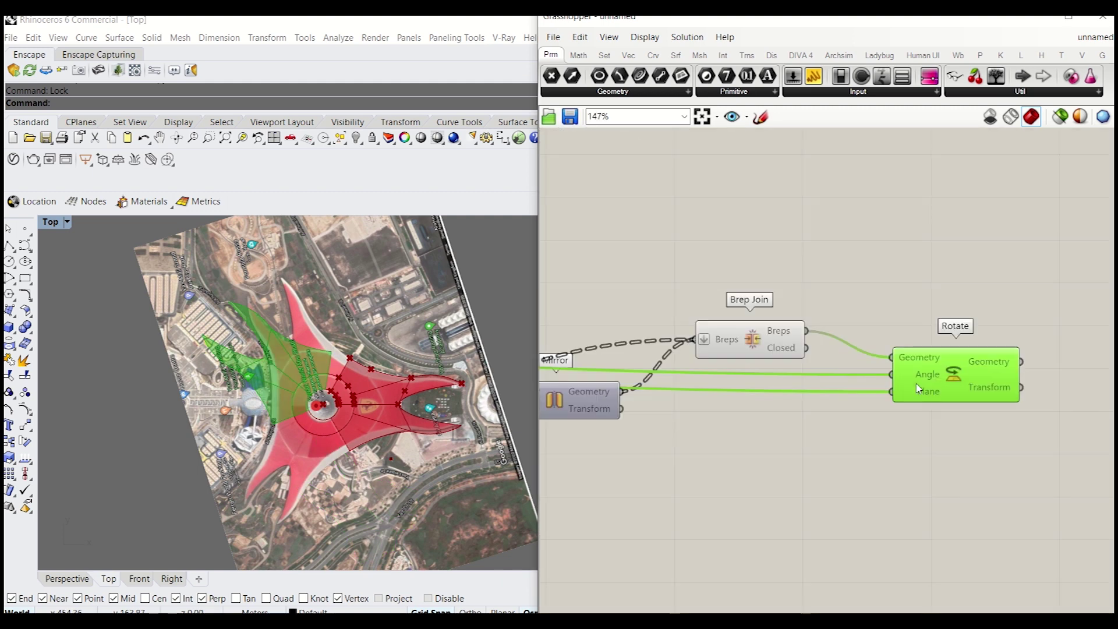
Add a Series component between the second Brep Join and the Rotate component
right_click(910, 374)
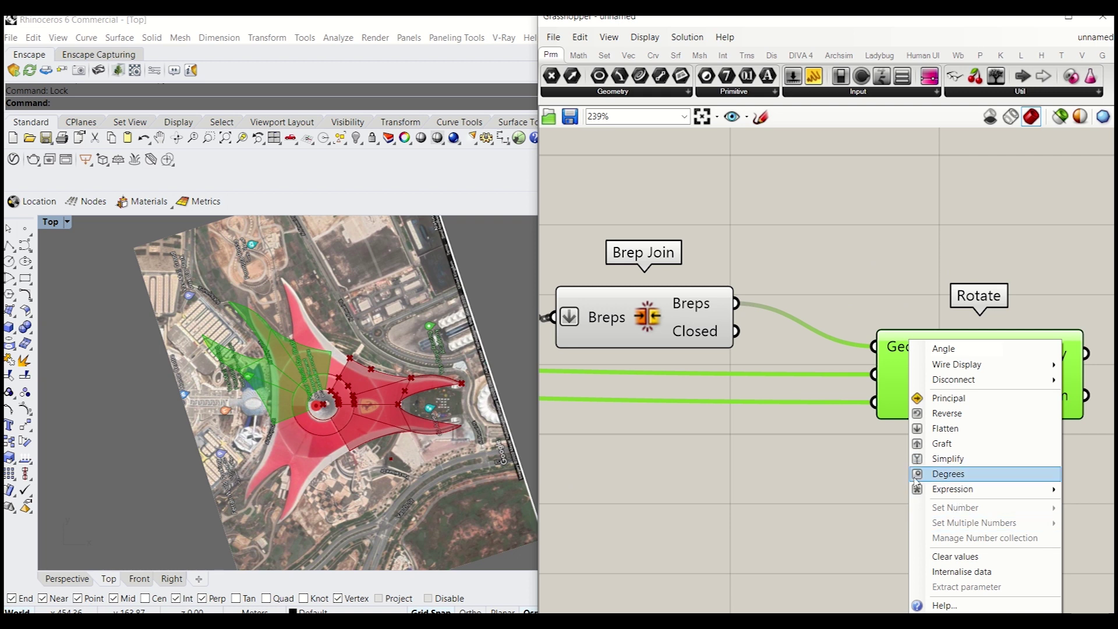
left_click(746, 448)
double_click(745, 444)
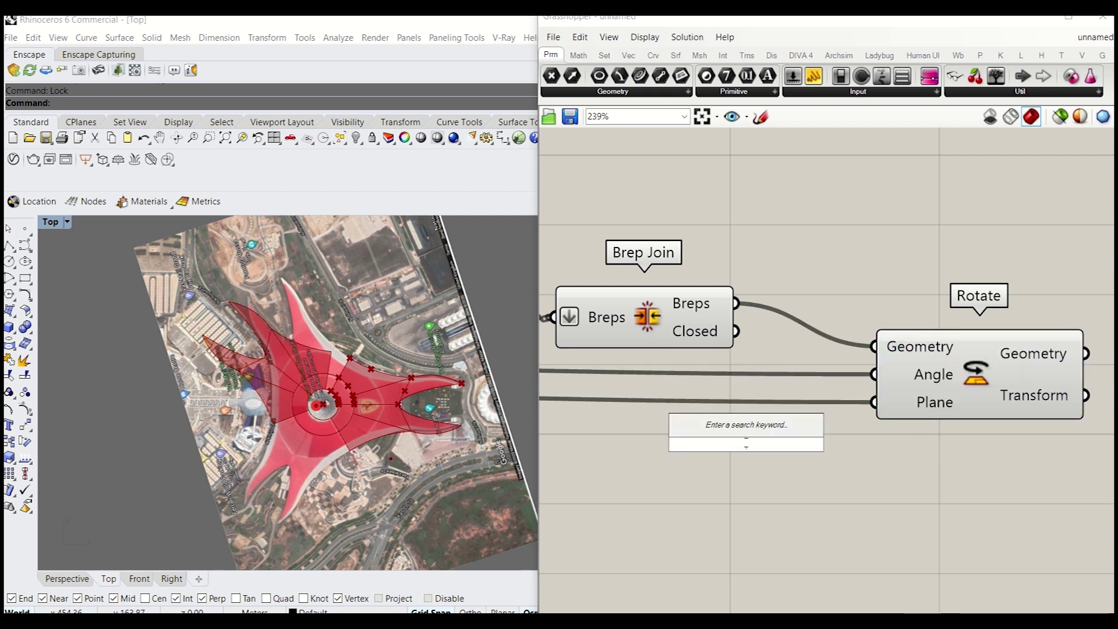
type("ser")
key("Return")
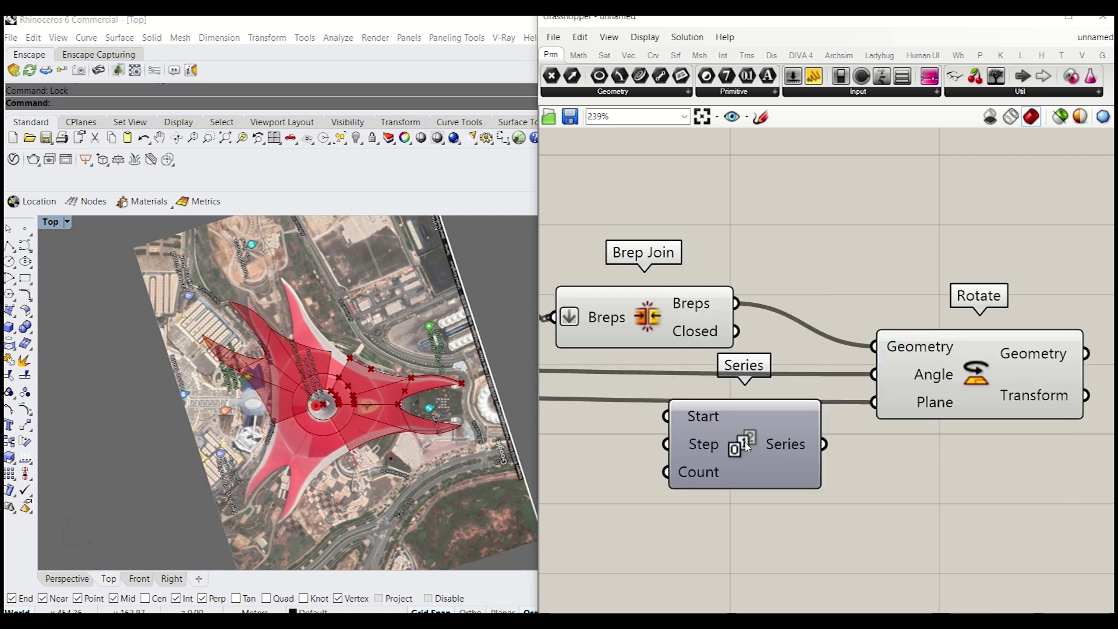
Create a number slider with value 120 and wire it into the Series component's Step input
right_click_drag(734, 542, 837, 540)
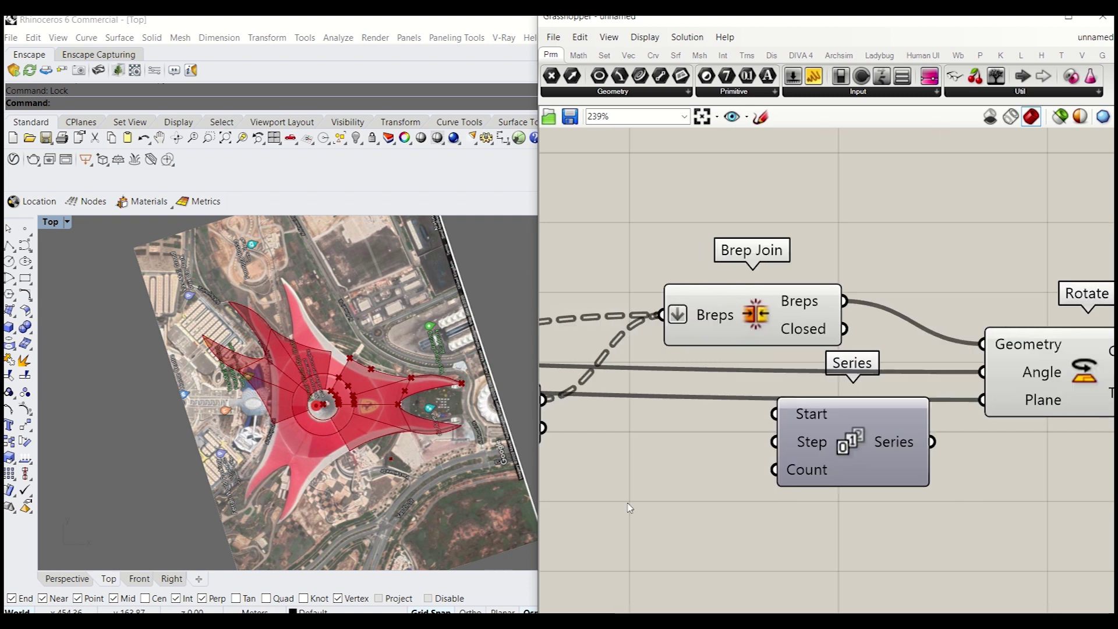
type("120")
key("Return")
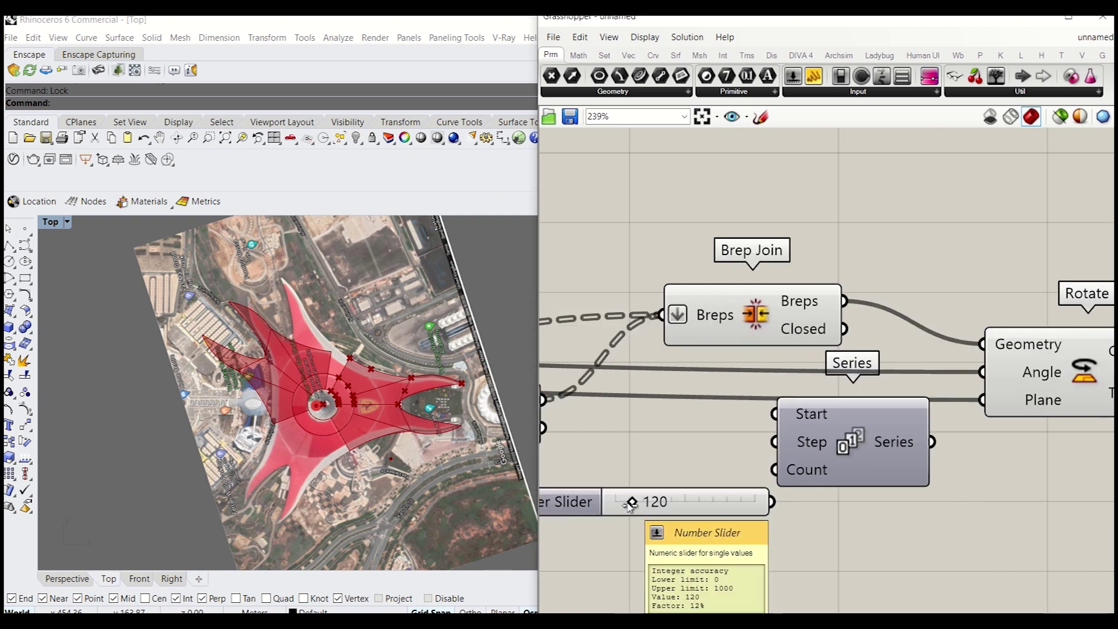
left_click_drag(725, 510, 725, 449)
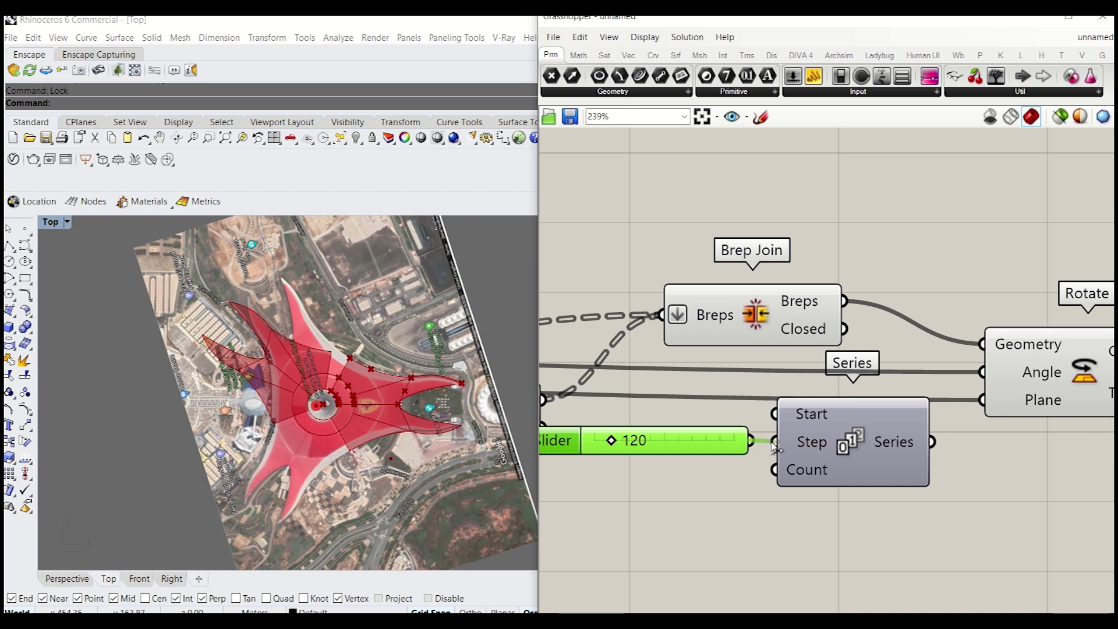
Switch the Rotate component's Angle input to degrees
right_click(1018, 372)
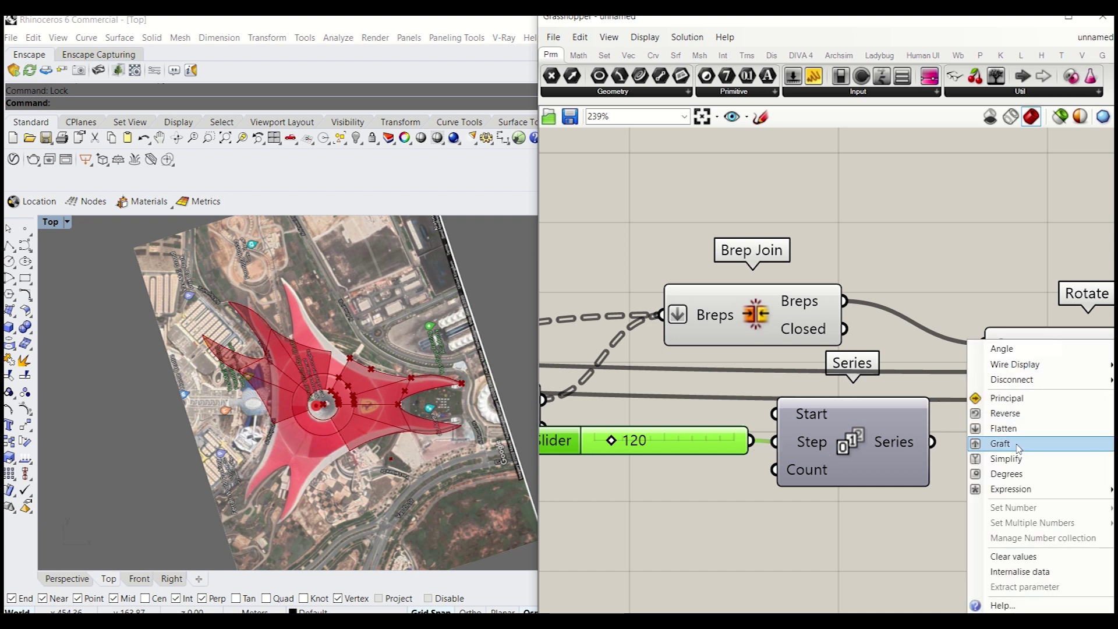
left_click(1014, 475)
left_click_drag(1032, 372, 1034, 347)
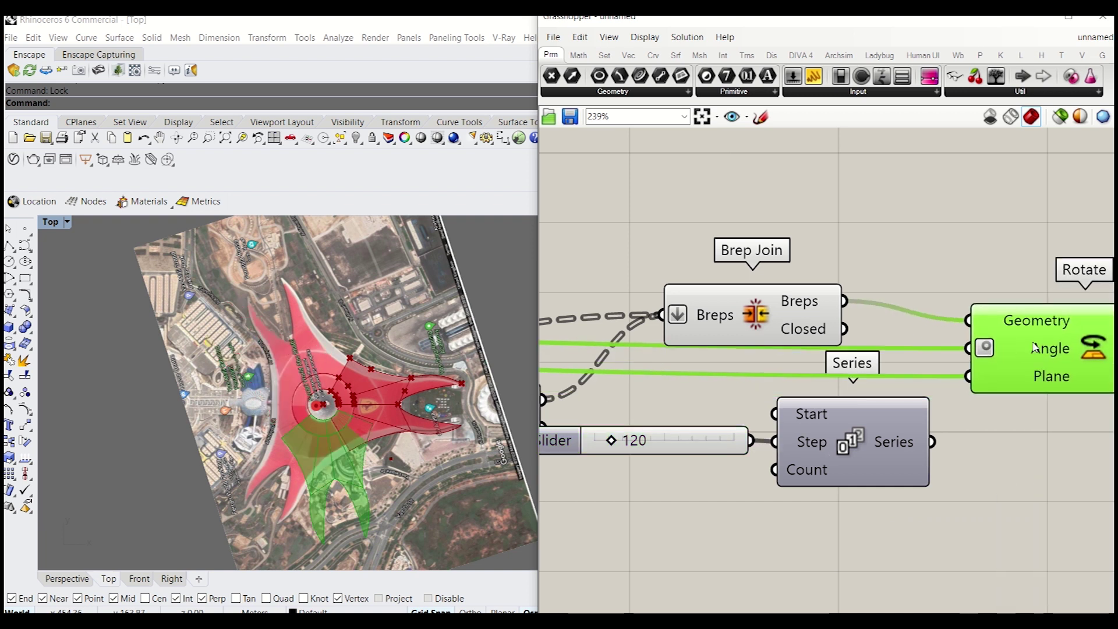
Wire a new number slider of 3 into the Series Count input and the Series output into Rotate's Angle, replacing its existing wire
double_click(694, 496)
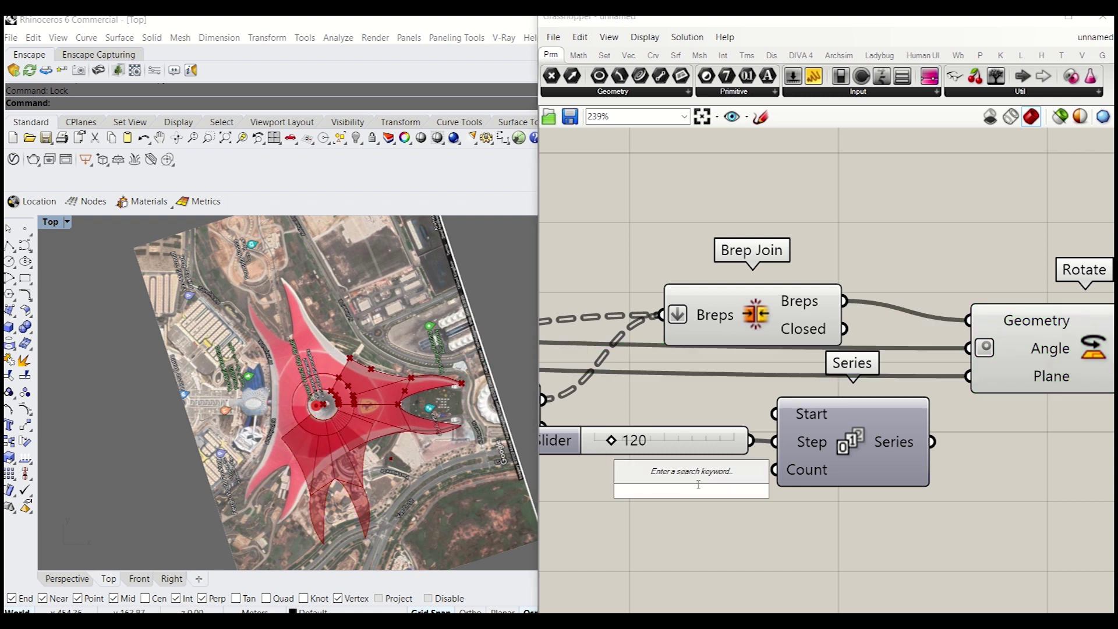
type("3")
key("Return")
left_click_drag(808, 490, 741, 499)
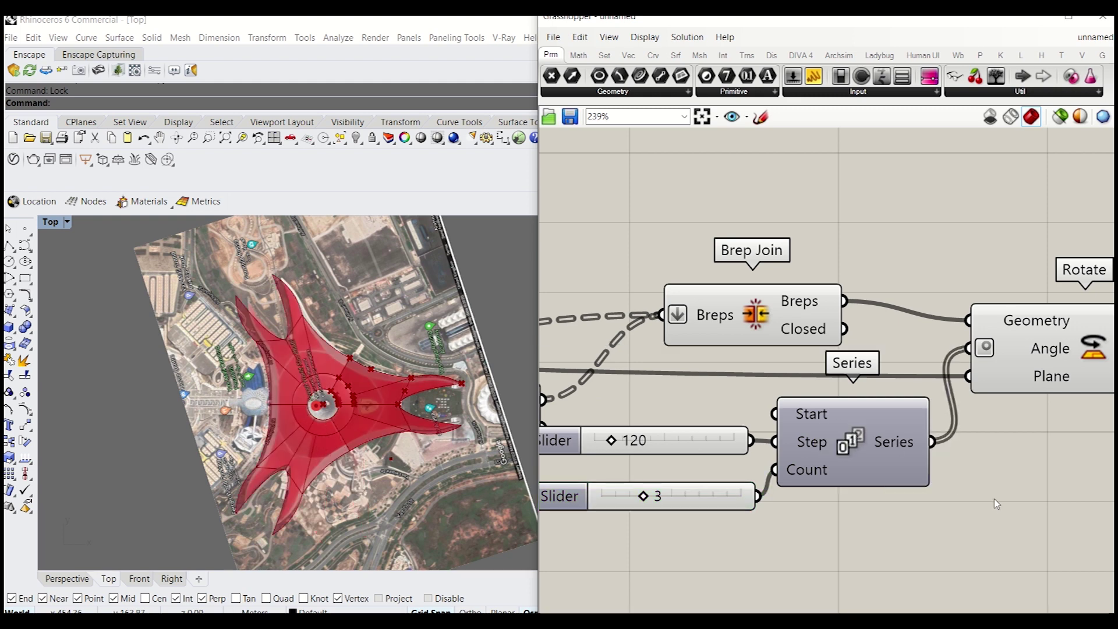
Turn off the second Brep Join's preview and select the Rotate component
right_click_drag(996, 499, 935, 527)
left_click(694, 342)
right_click(697, 341)
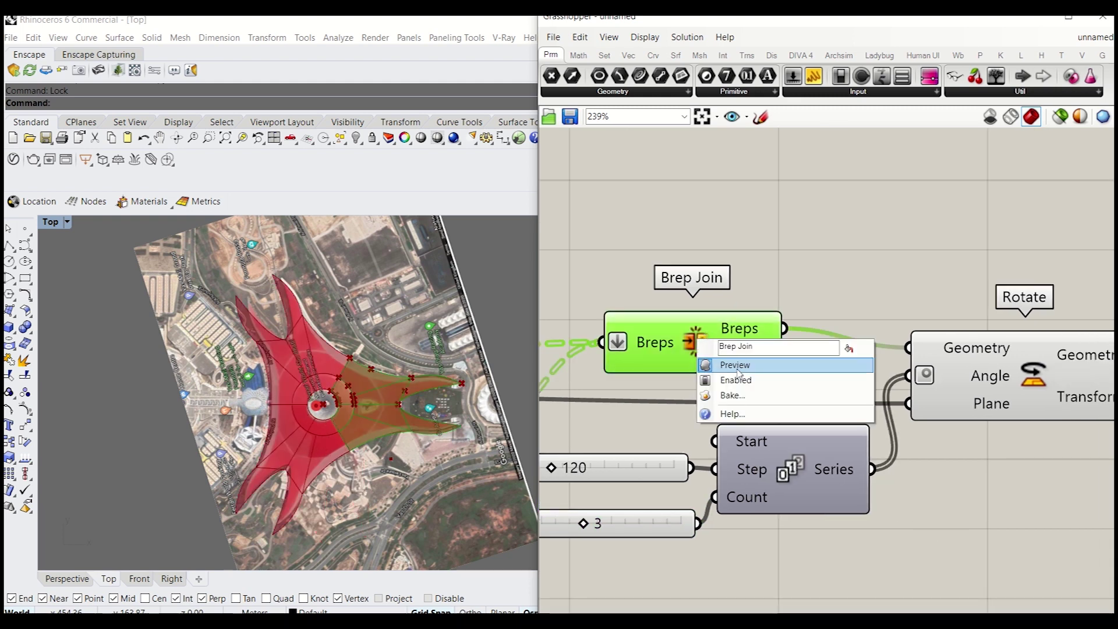
left_click(736, 366)
right_click_drag(738, 370, 694, 368)
mouse_move(955, 384)
left_mouse_down()
mouse_move(964, 379)
mouse_move(969, 397)
left_mouse_up()
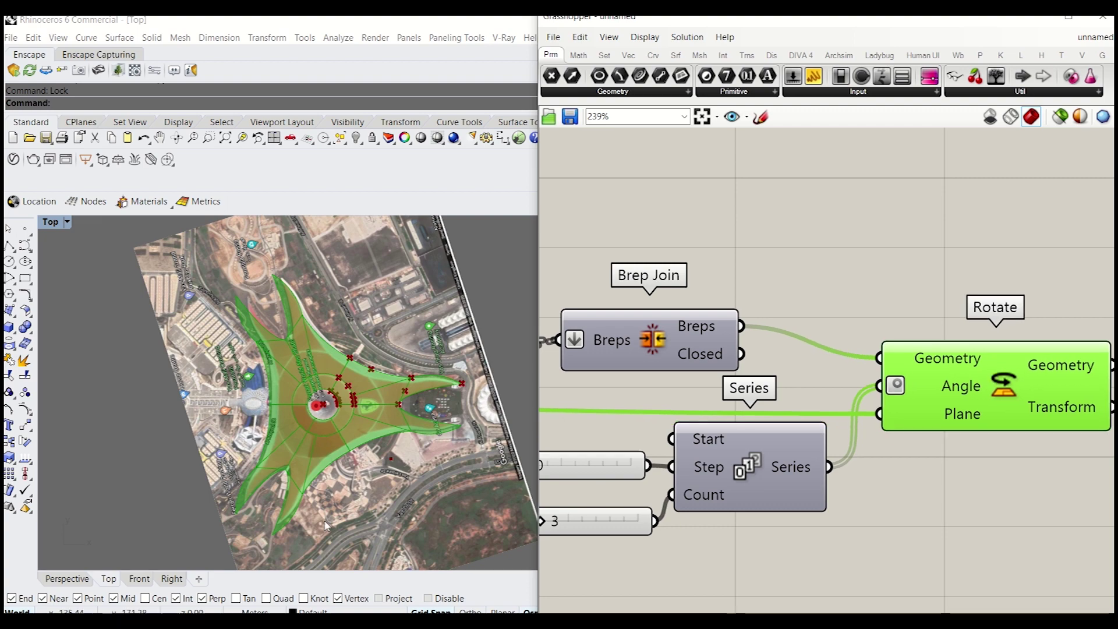
Examine the three rotated wings against the satellite image in the Top and Perspective views
scroll(174, 466, "up", 3)
scroll(204, 443, "down", 3)
right_click_drag(214, 440, 265, 448)
left_click(66, 578)
scroll(297, 365, "up", 3)
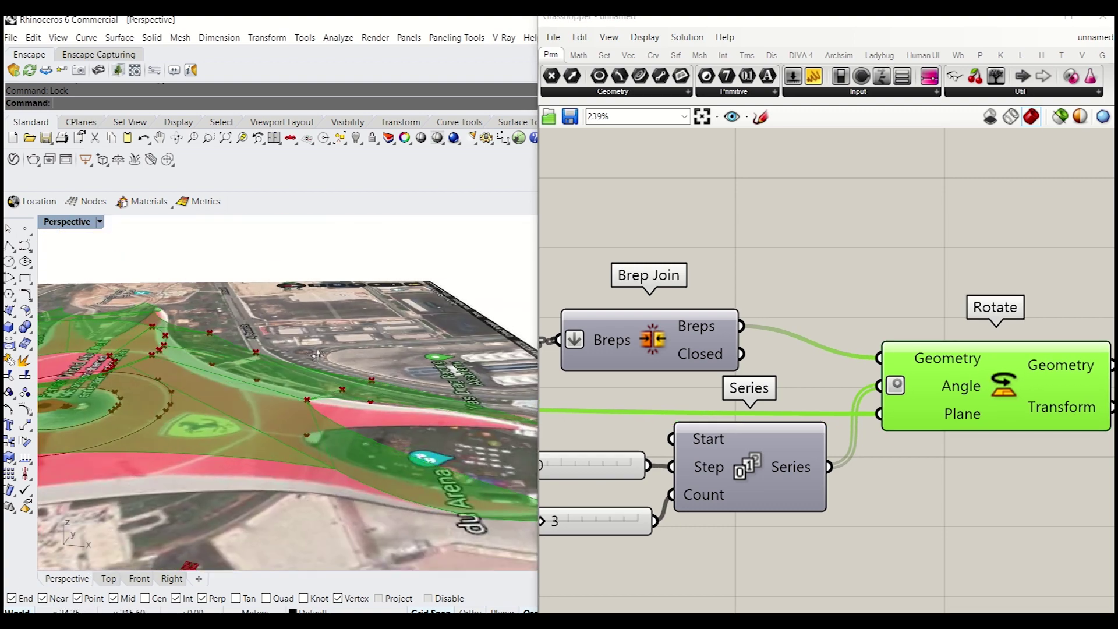
scroll(295, 367, "down", 5)
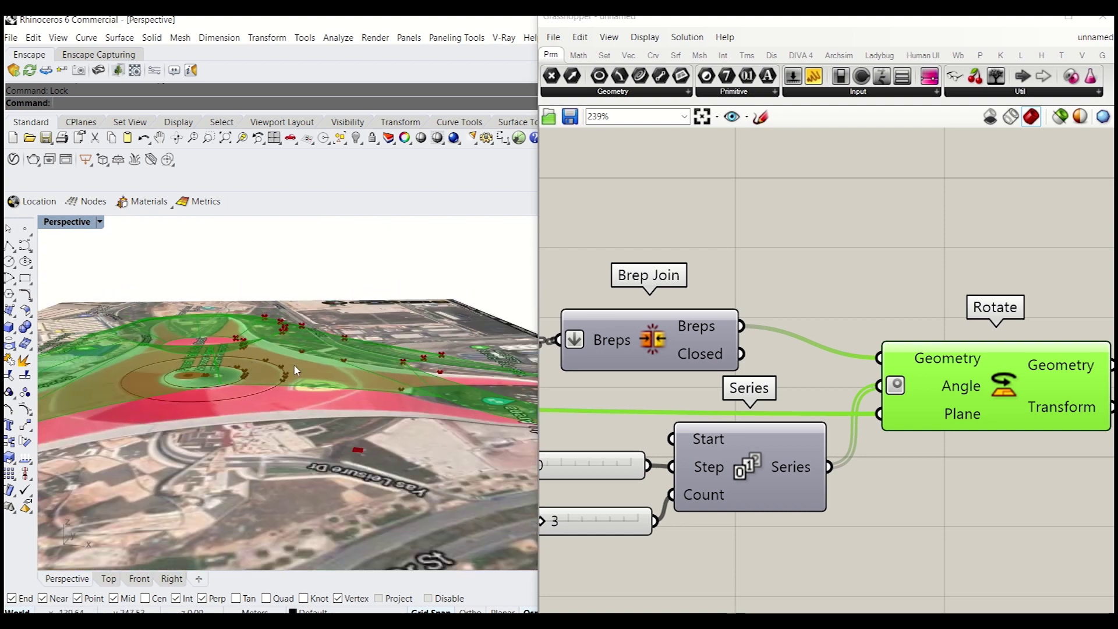